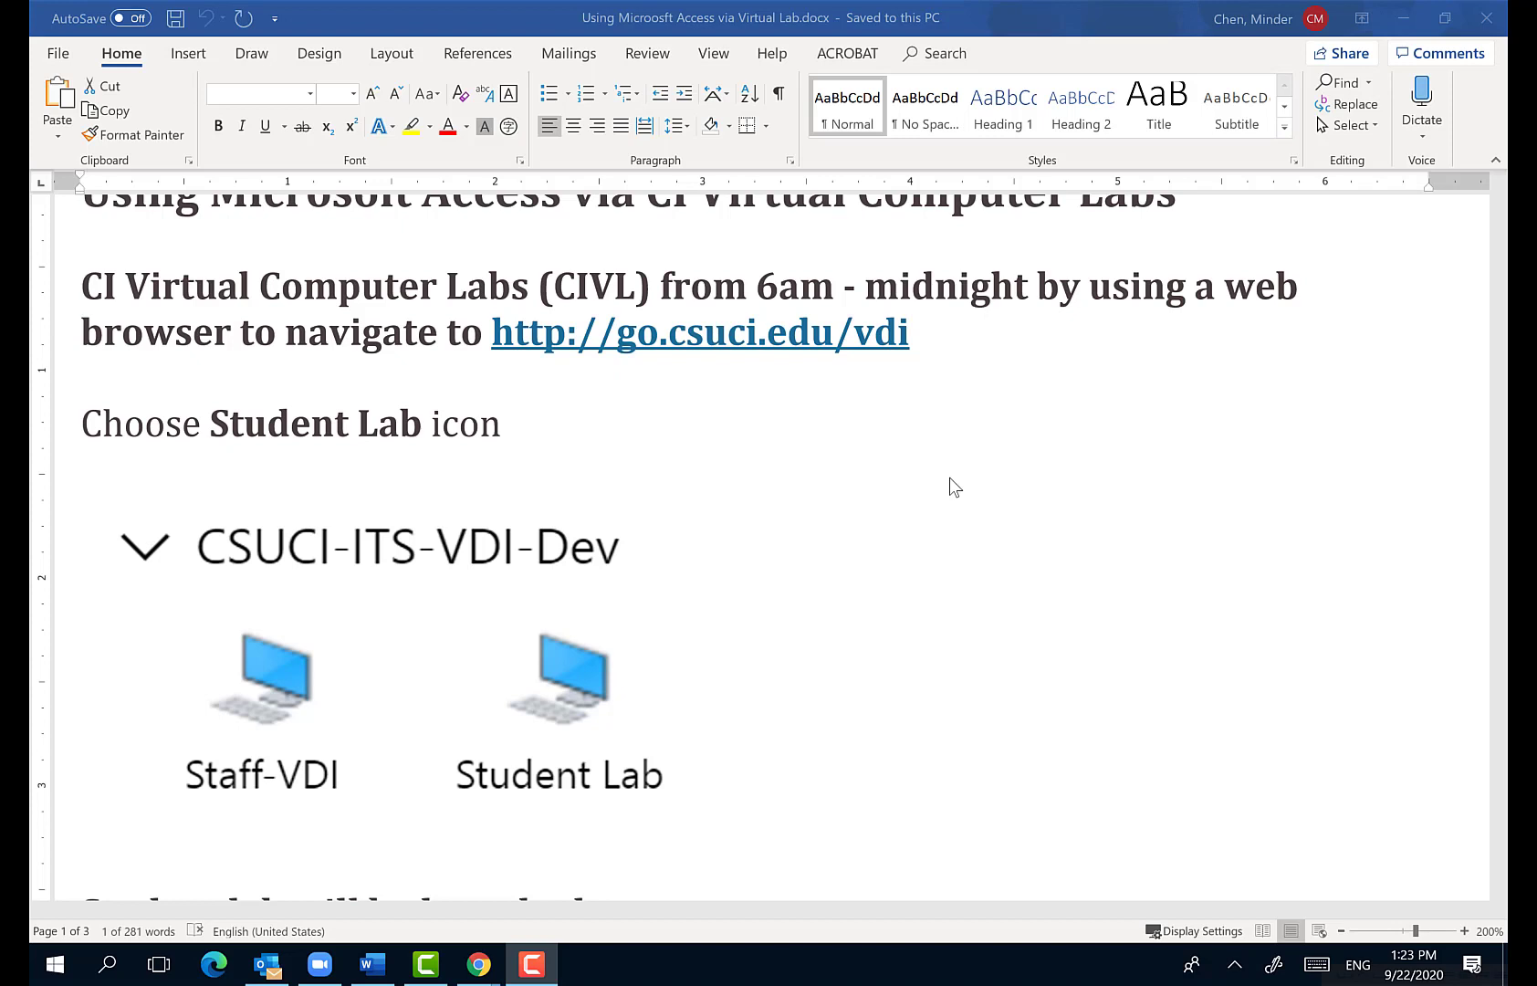
# Step: Switch from the lab instructions document to the Remote Desktop Web Client window
pyautogui.click(501, 340)
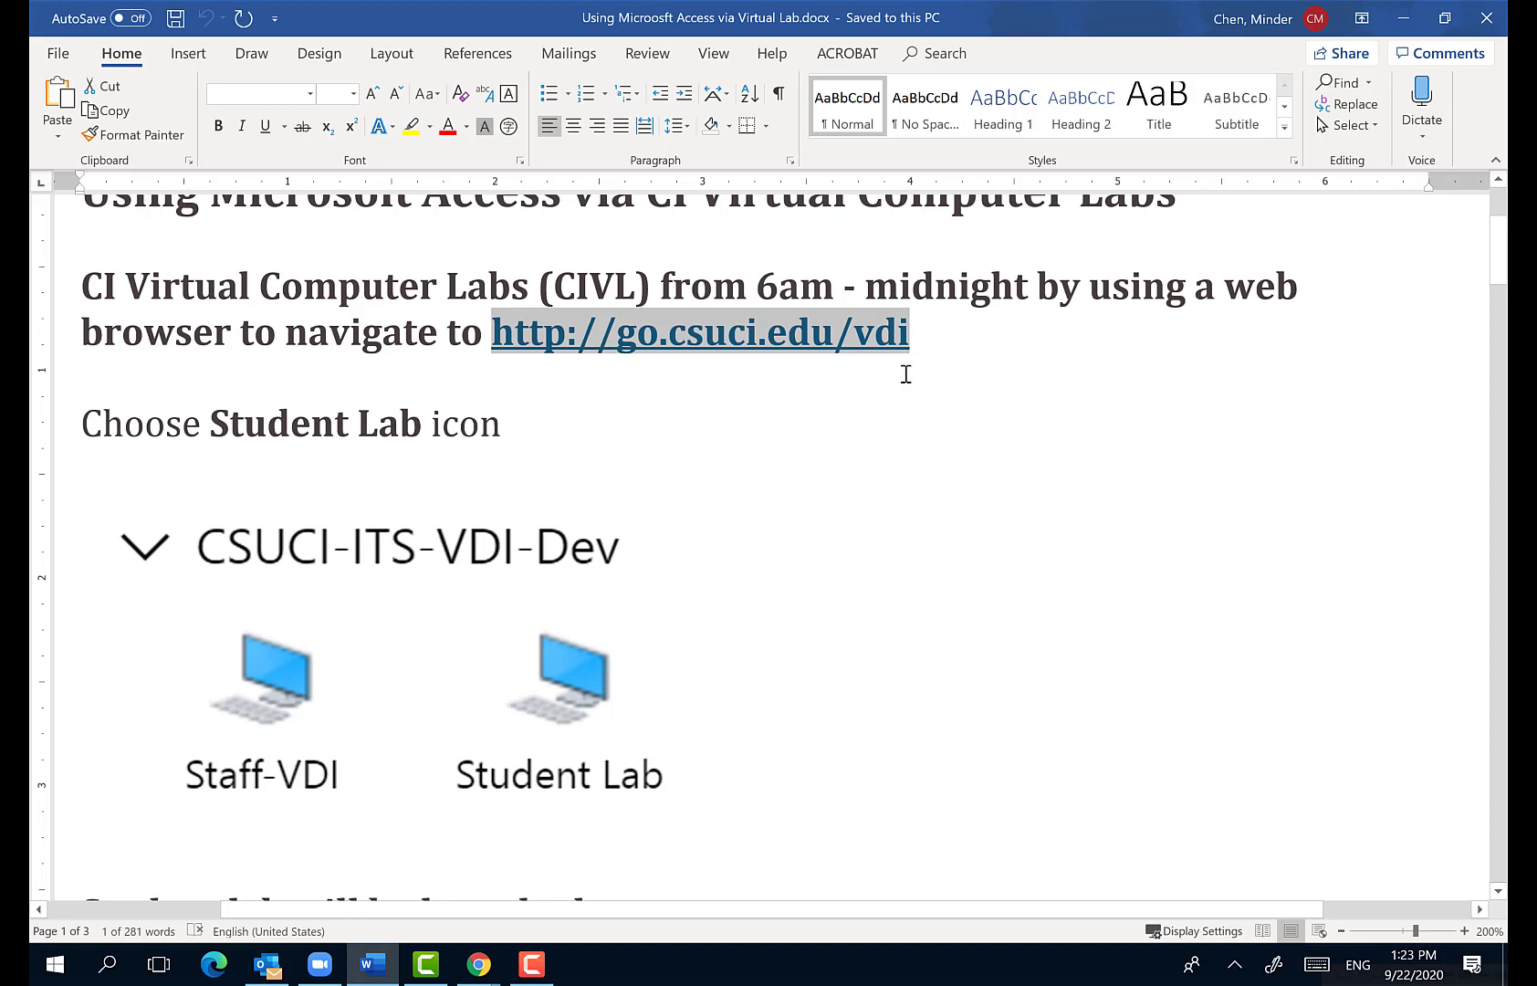
pyautogui.hotkey('alt', 'Tab')
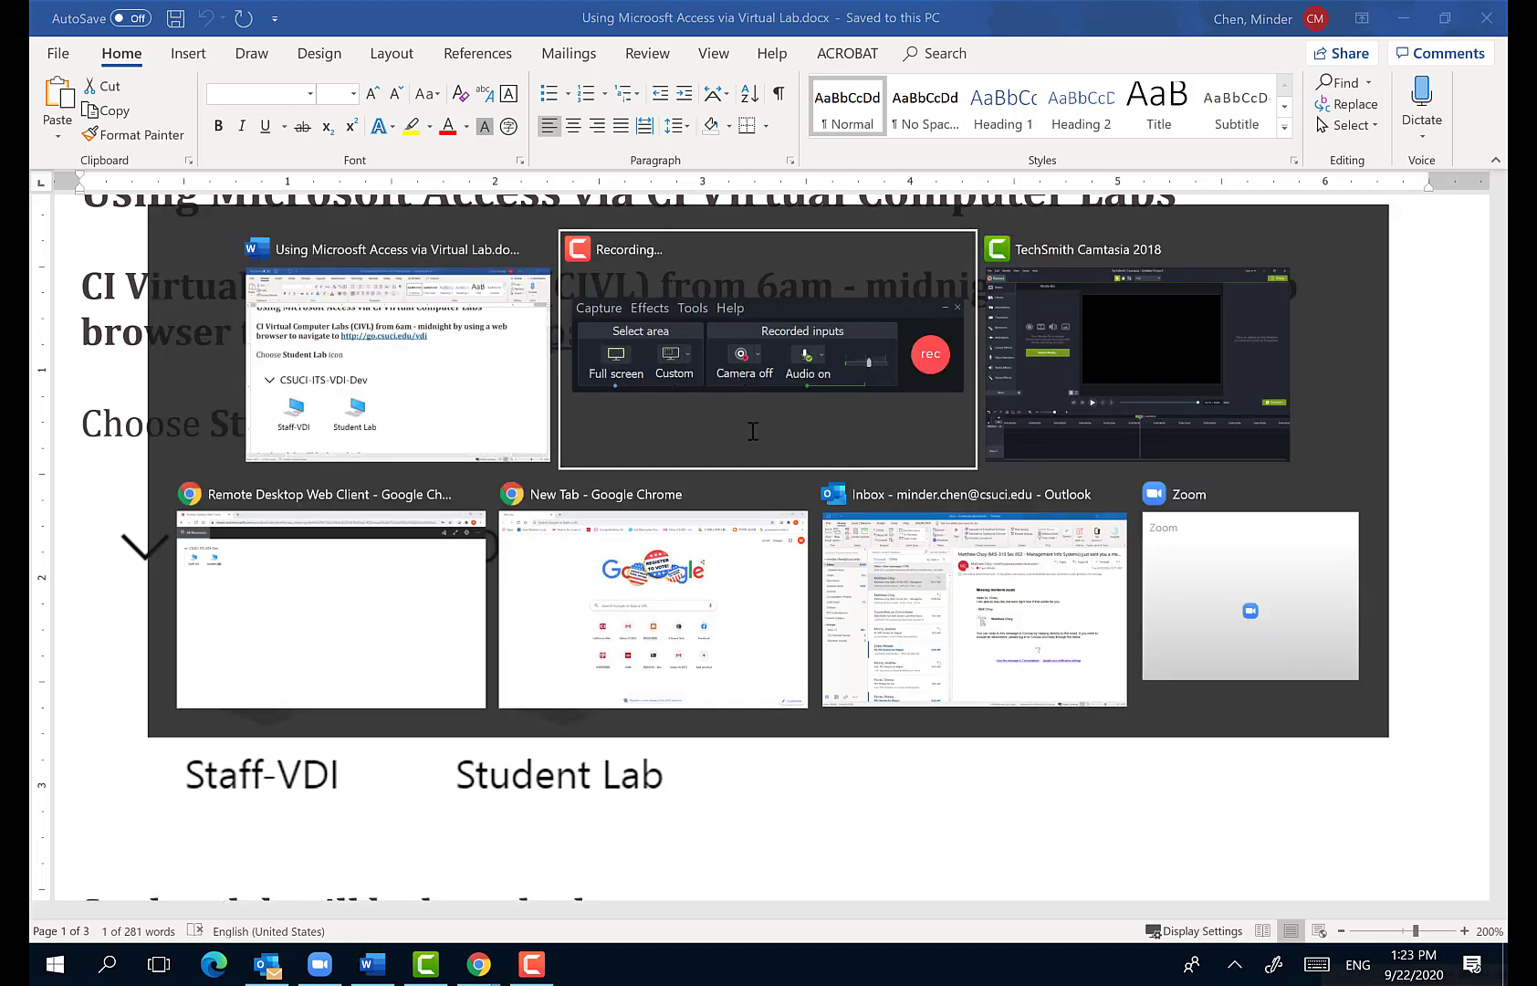
pyautogui.press('Tab')
pyautogui.press('Tab')
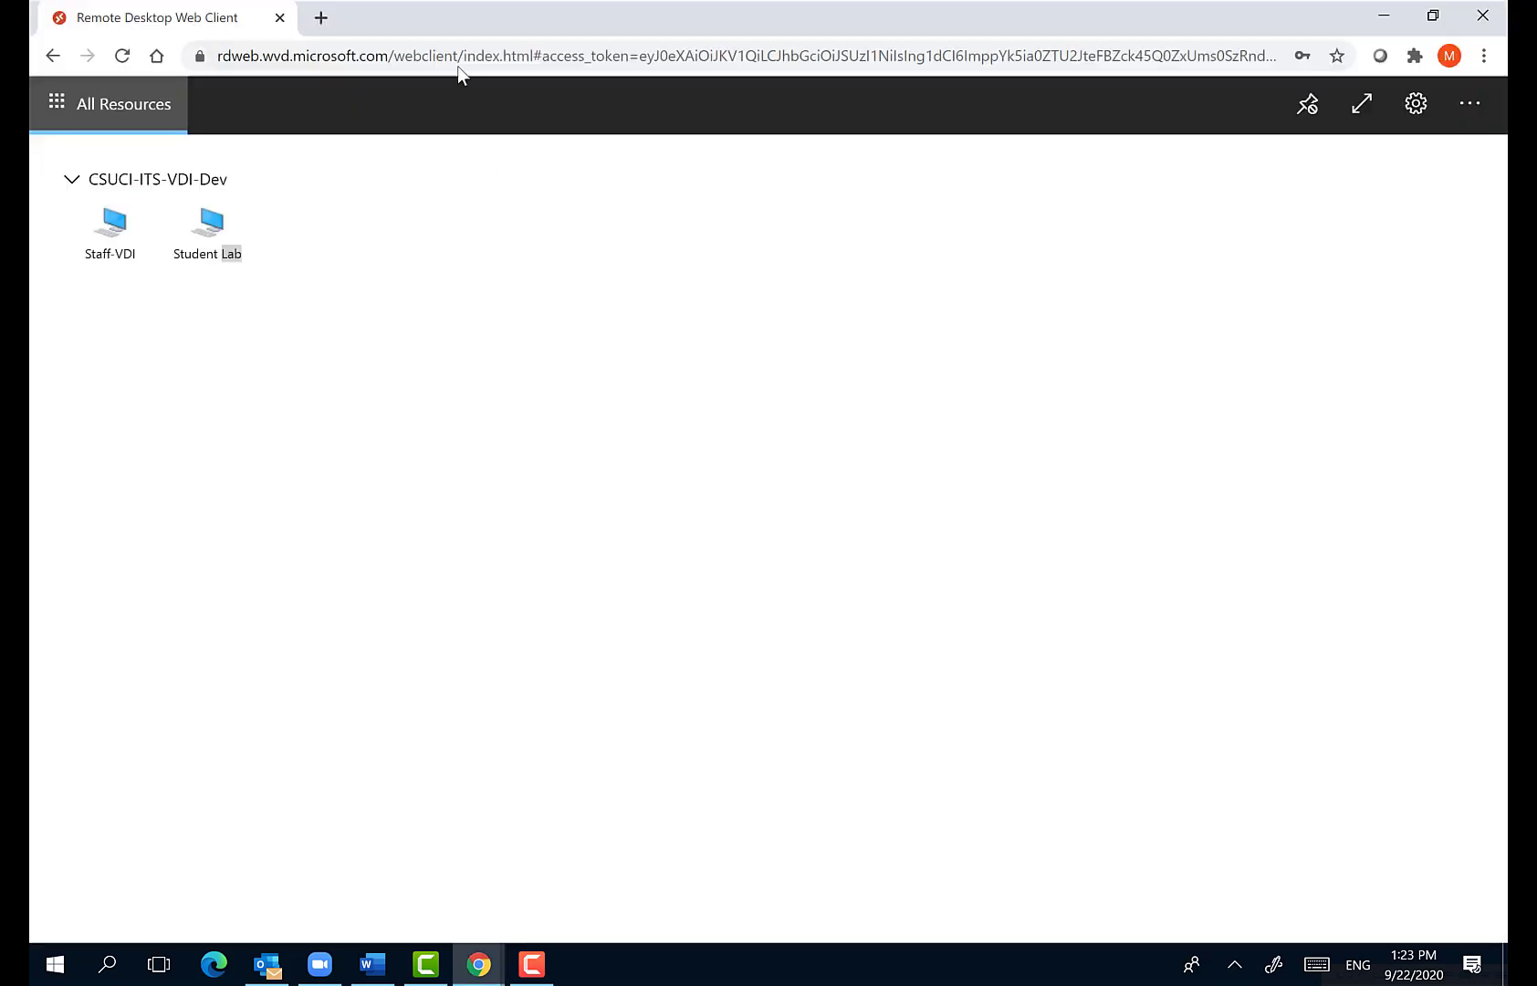
# Step: Go to go.csuci.edu/vdi and connect to Student Lab, allowing clipboard and printer access
pyautogui.click(455, 56)
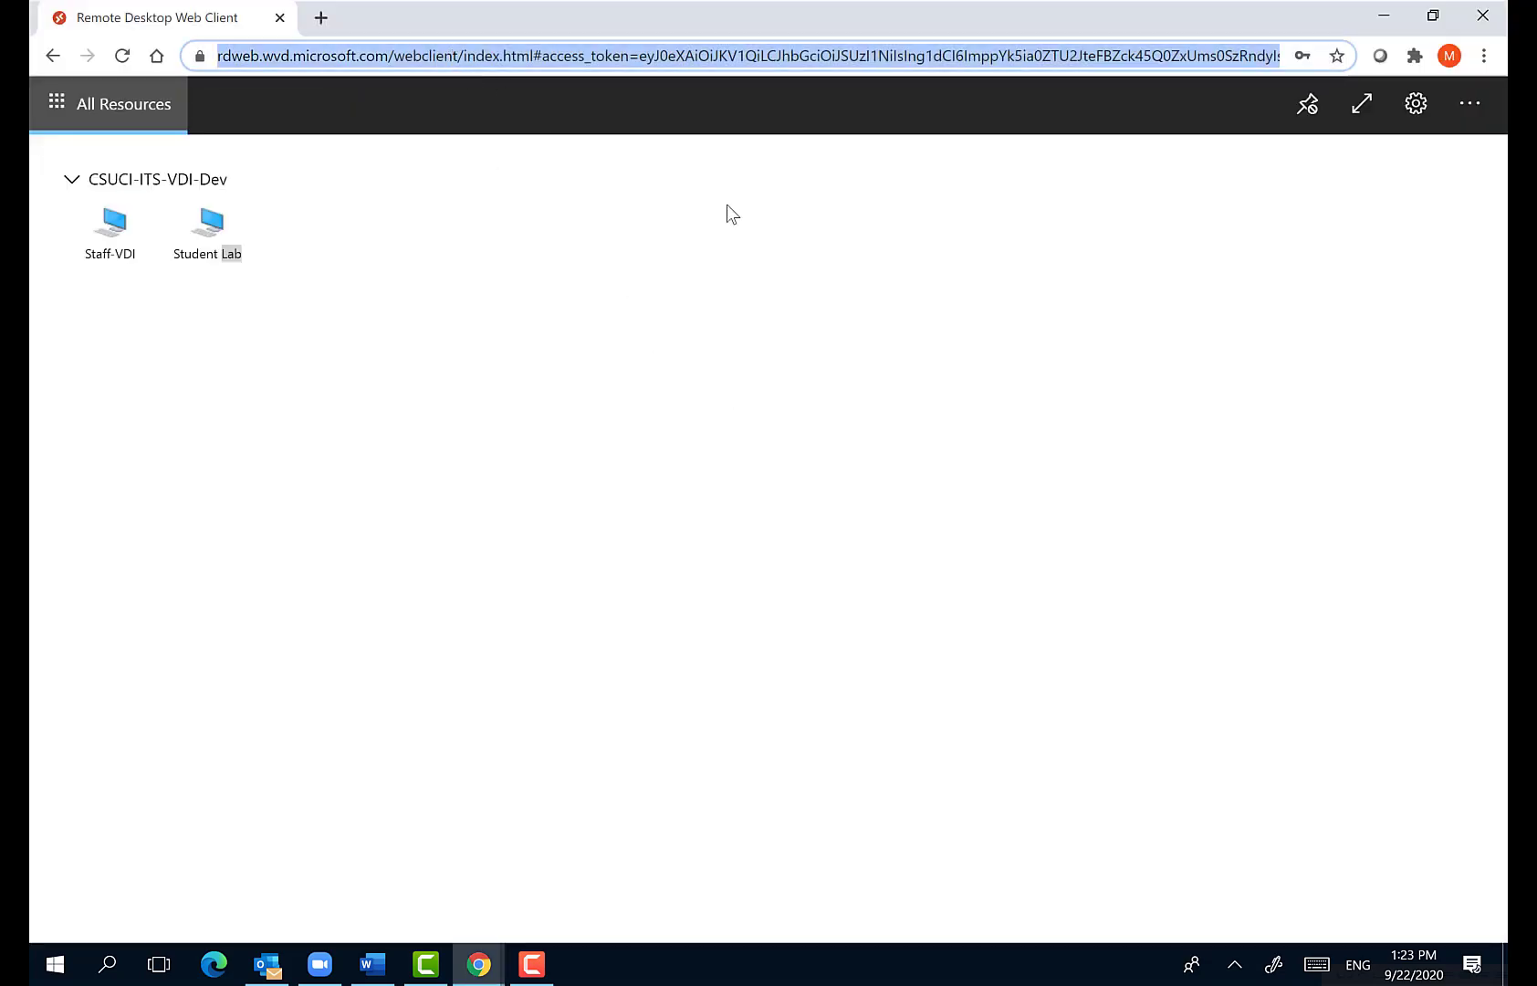
pyautogui.write('http://go.csuci.edu/vdi')
pyautogui.press('Return')
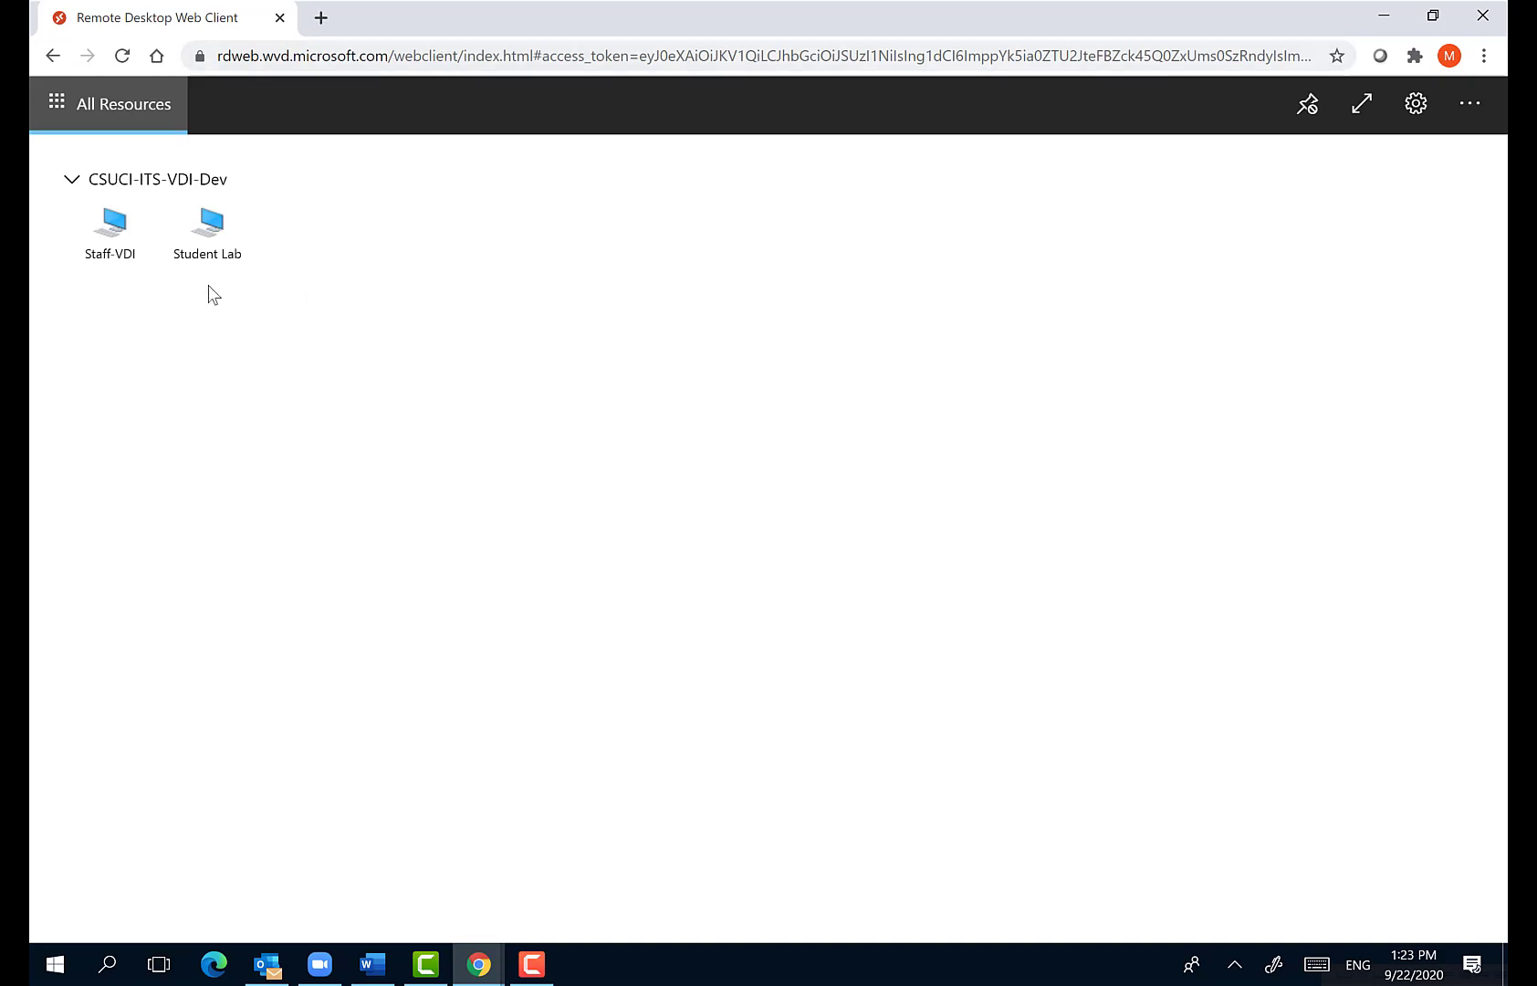
pyautogui.click(206, 227)
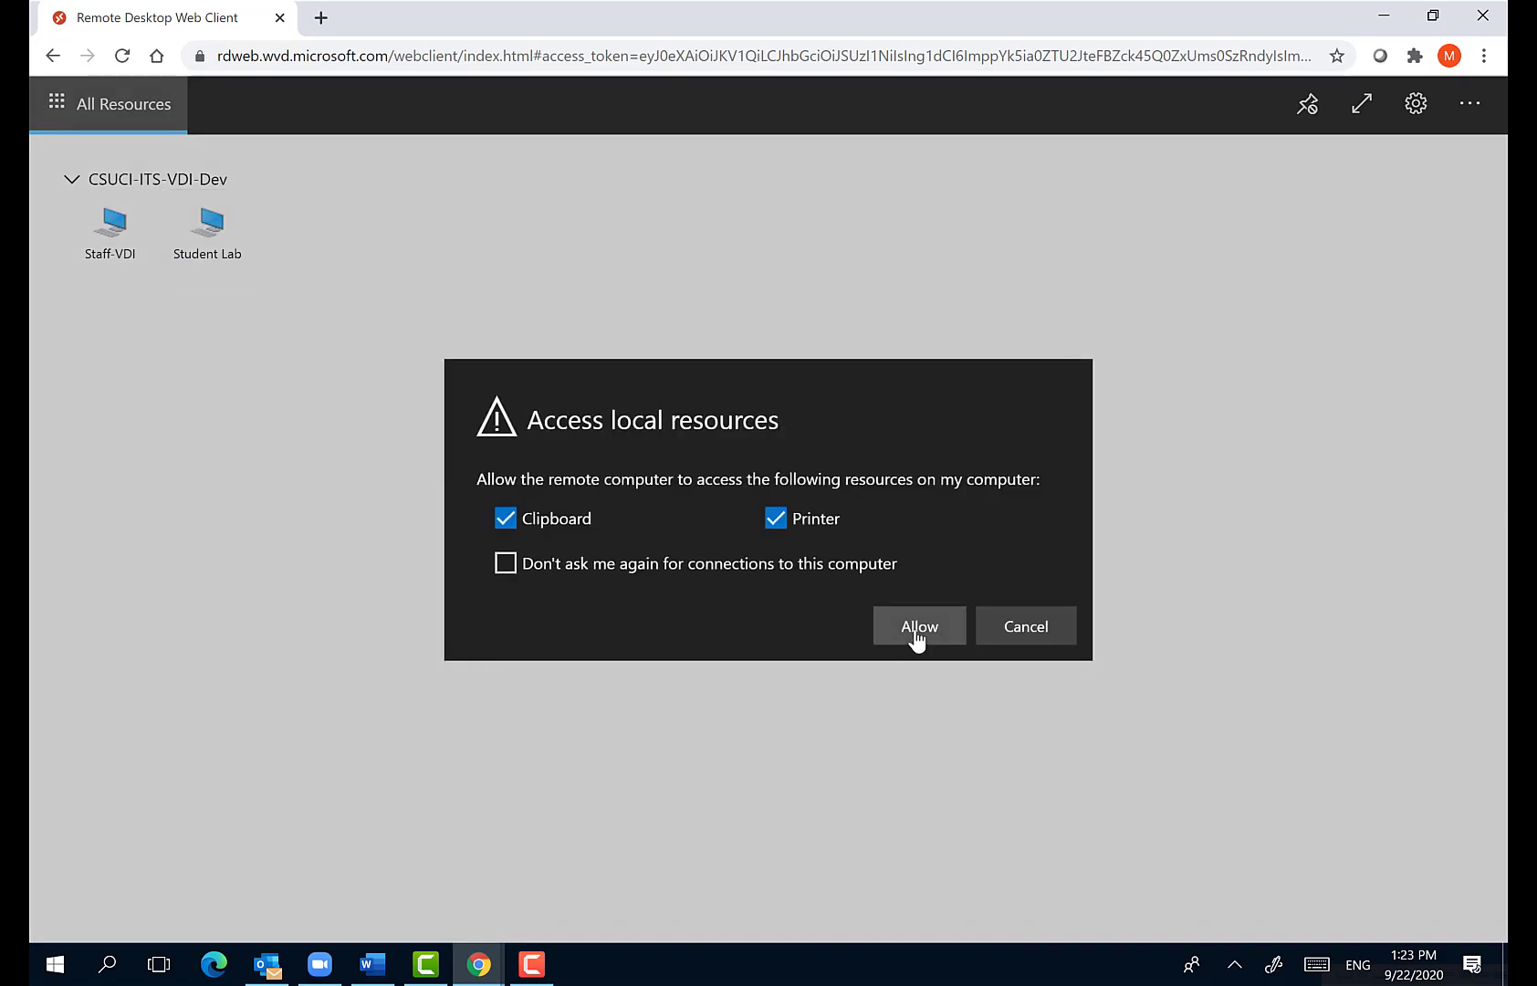
pyautogui.click(916, 633)
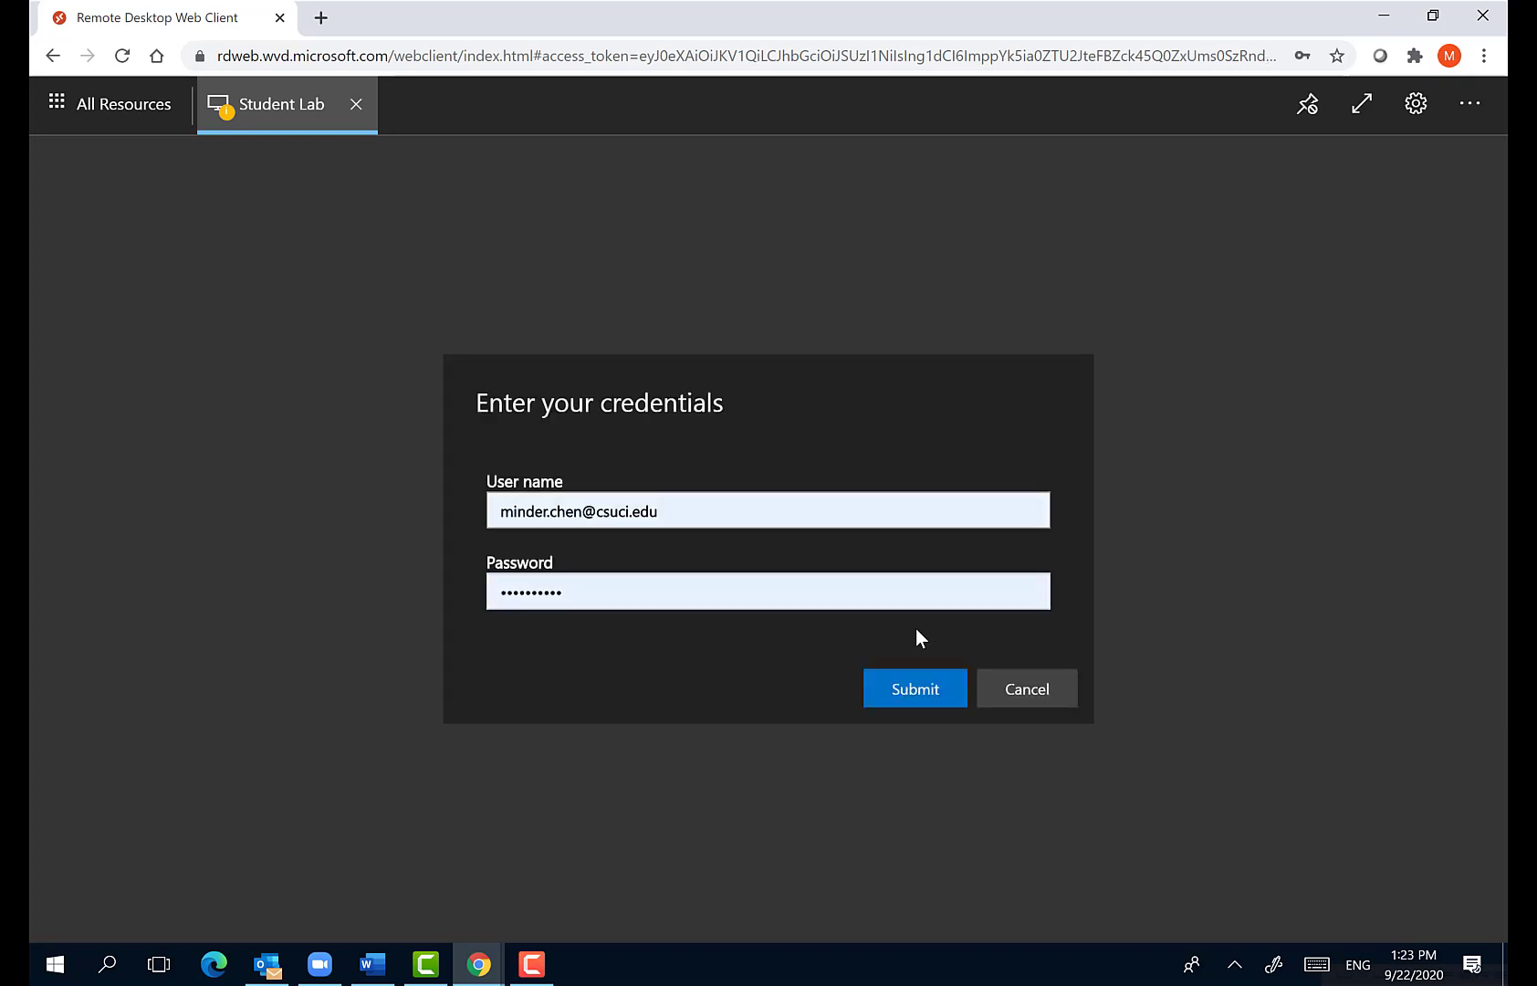
# Step: Submit the prefilled lab credentials and show the Student Lab Windows desktop full screen
pyautogui.click(691, 513)
pyautogui.click(922, 698)
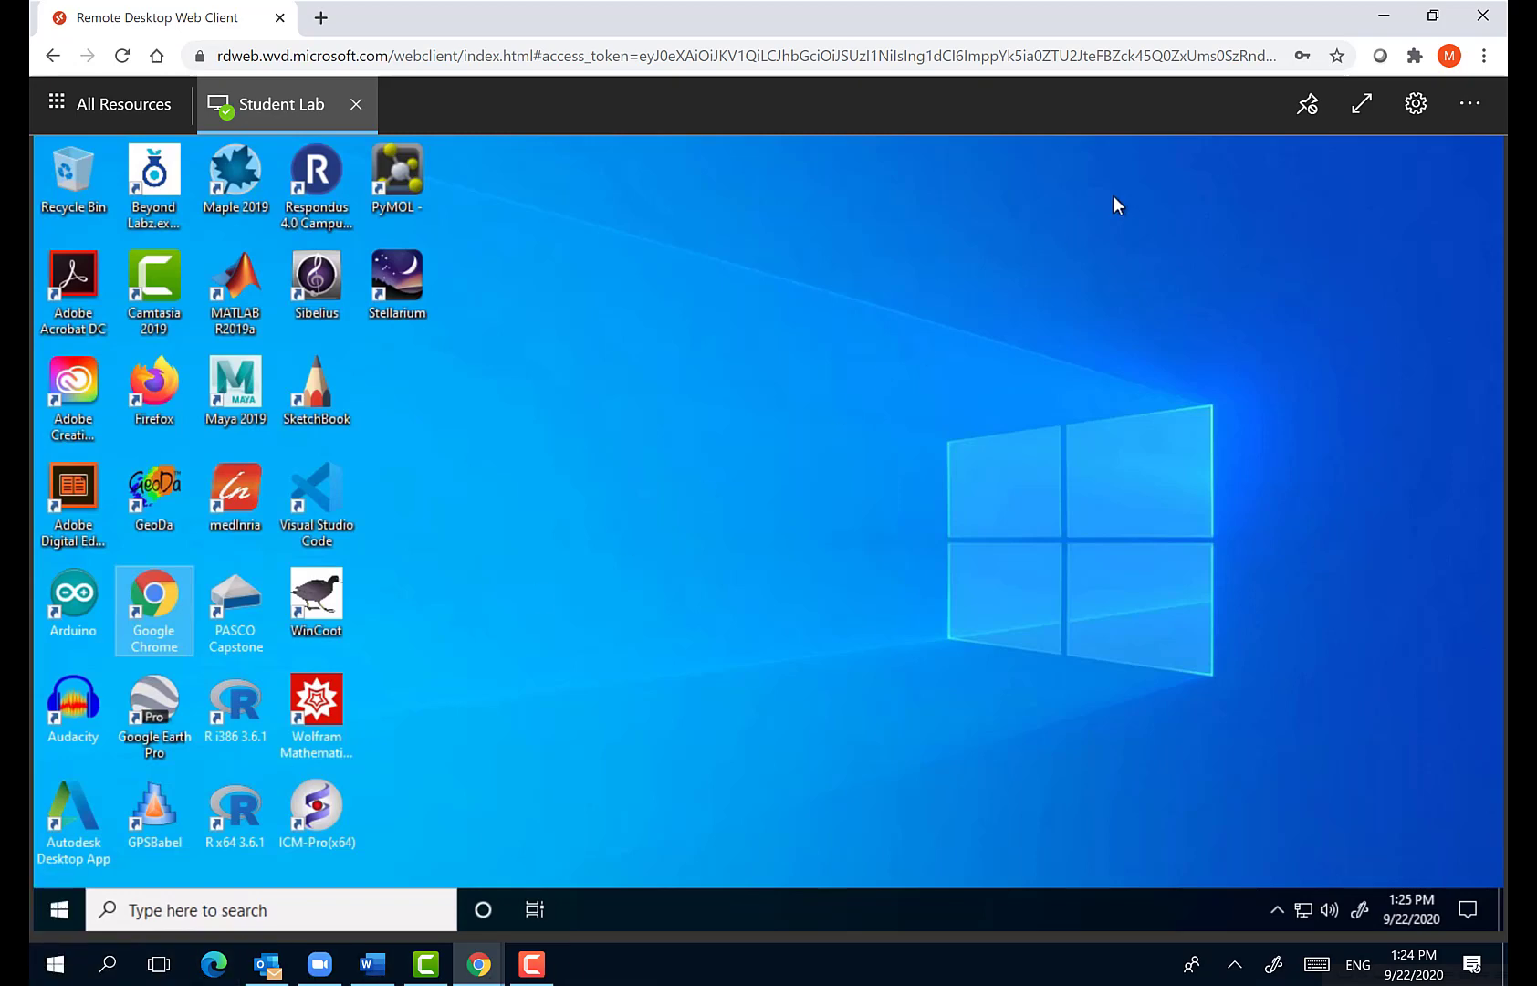
pyautogui.click(1361, 106)
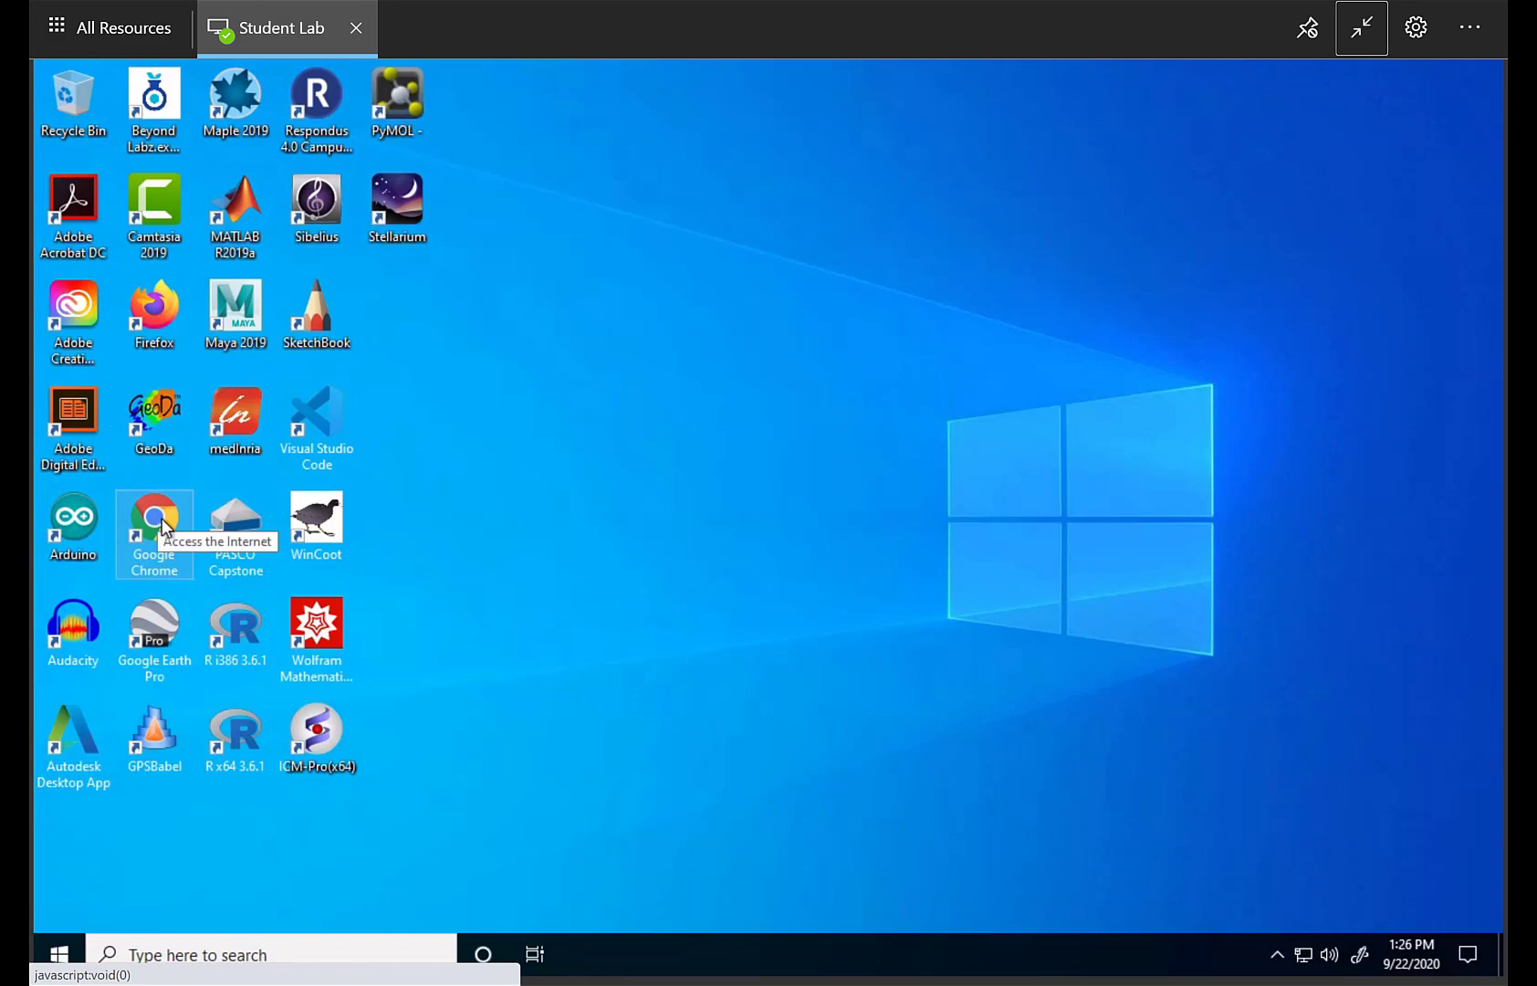
# Step: Launch Google Chrome from Windows search and go to the csuci.edu site
pyautogui.click(57, 958)
pyautogui.write('ch')
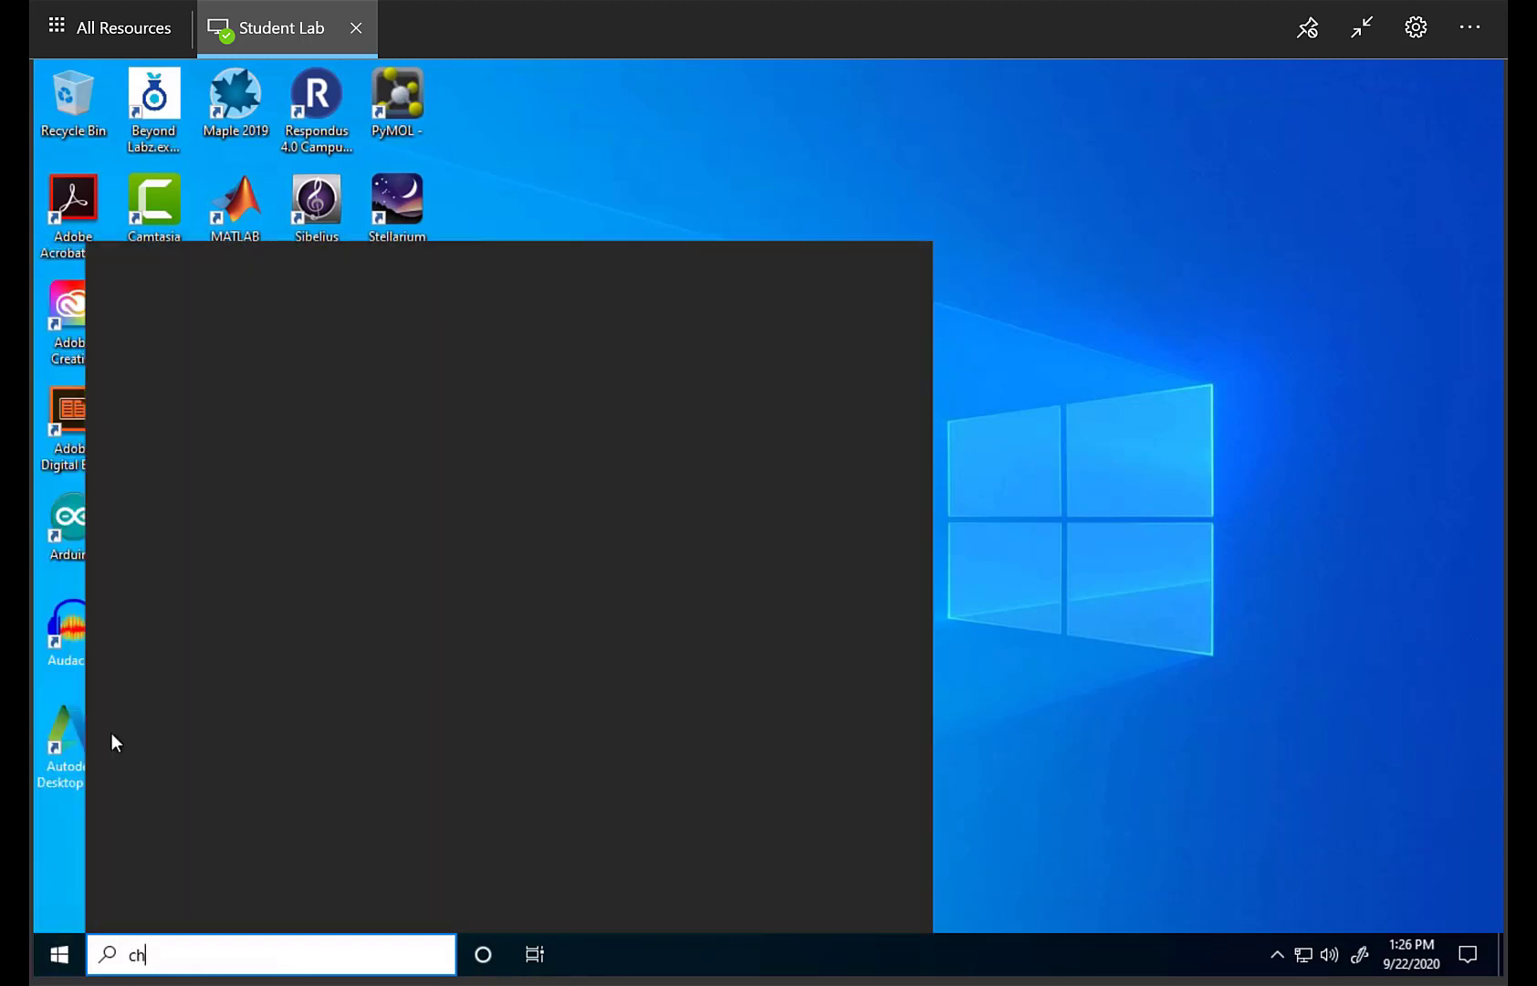
pyautogui.write('rome')
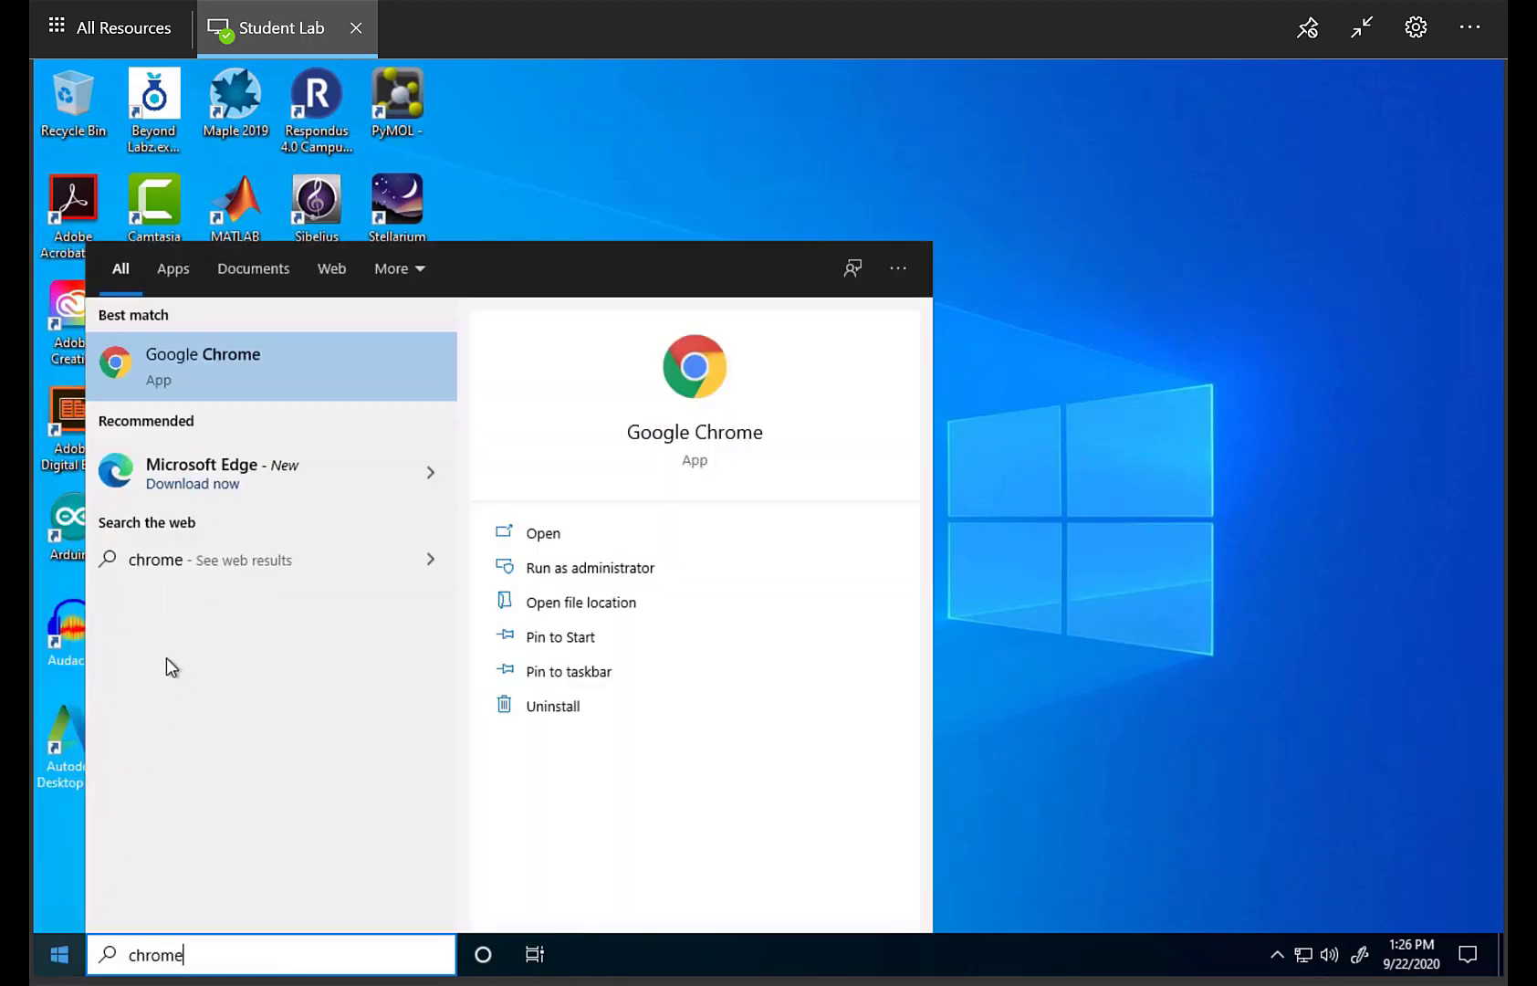
pyautogui.click(229, 361)
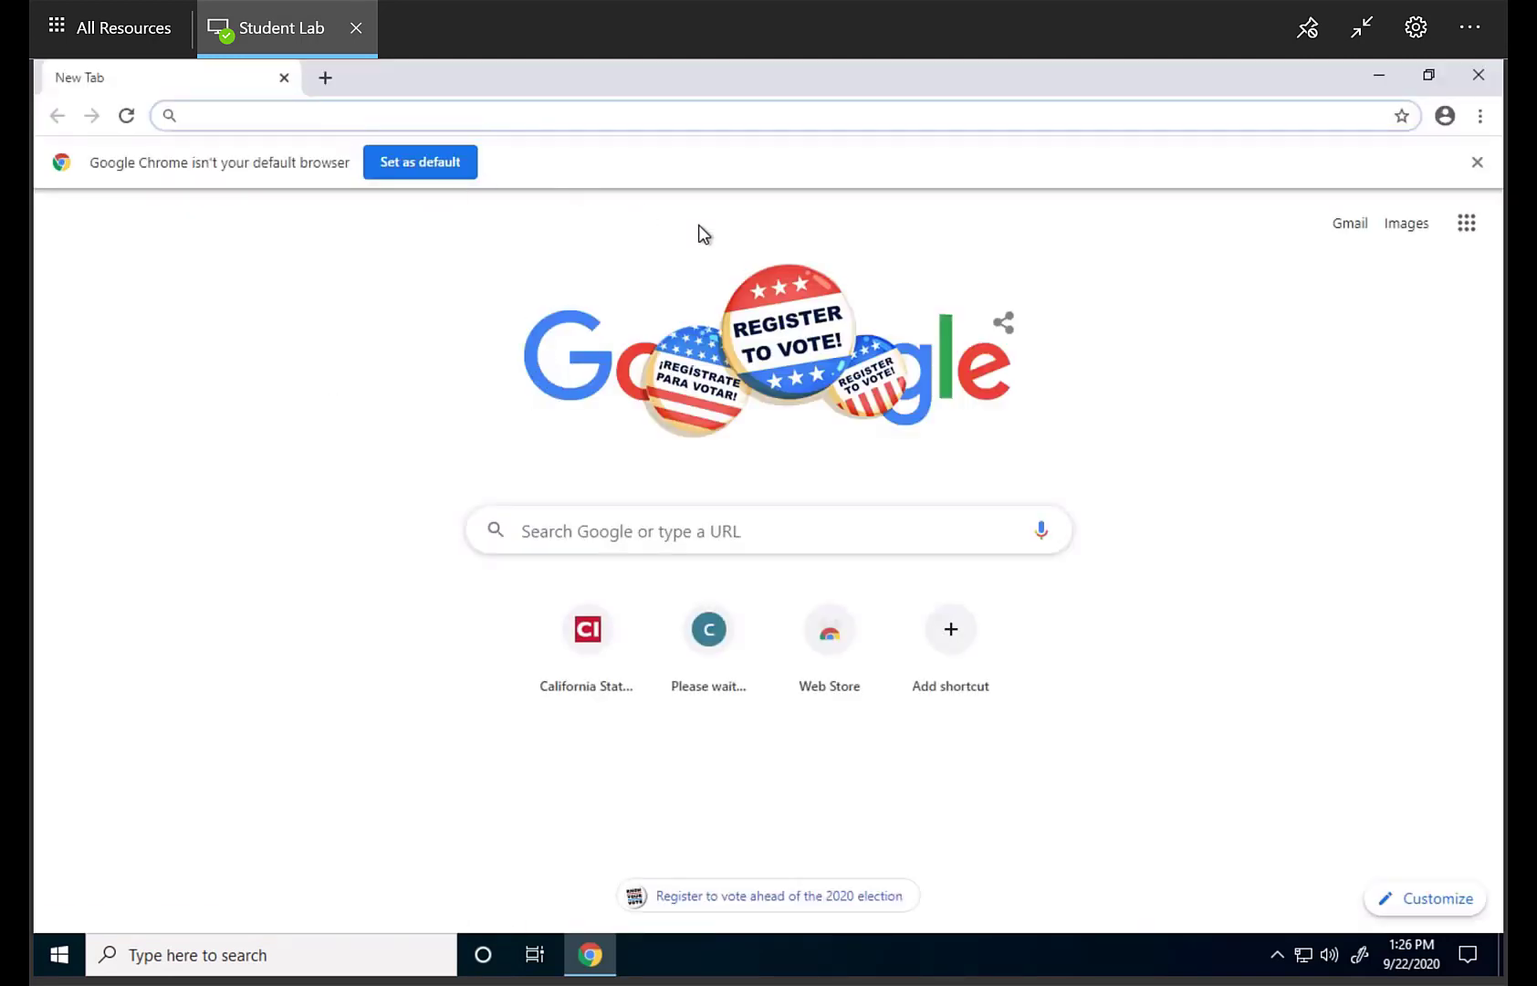
pyautogui.write('www.csuci.edu')
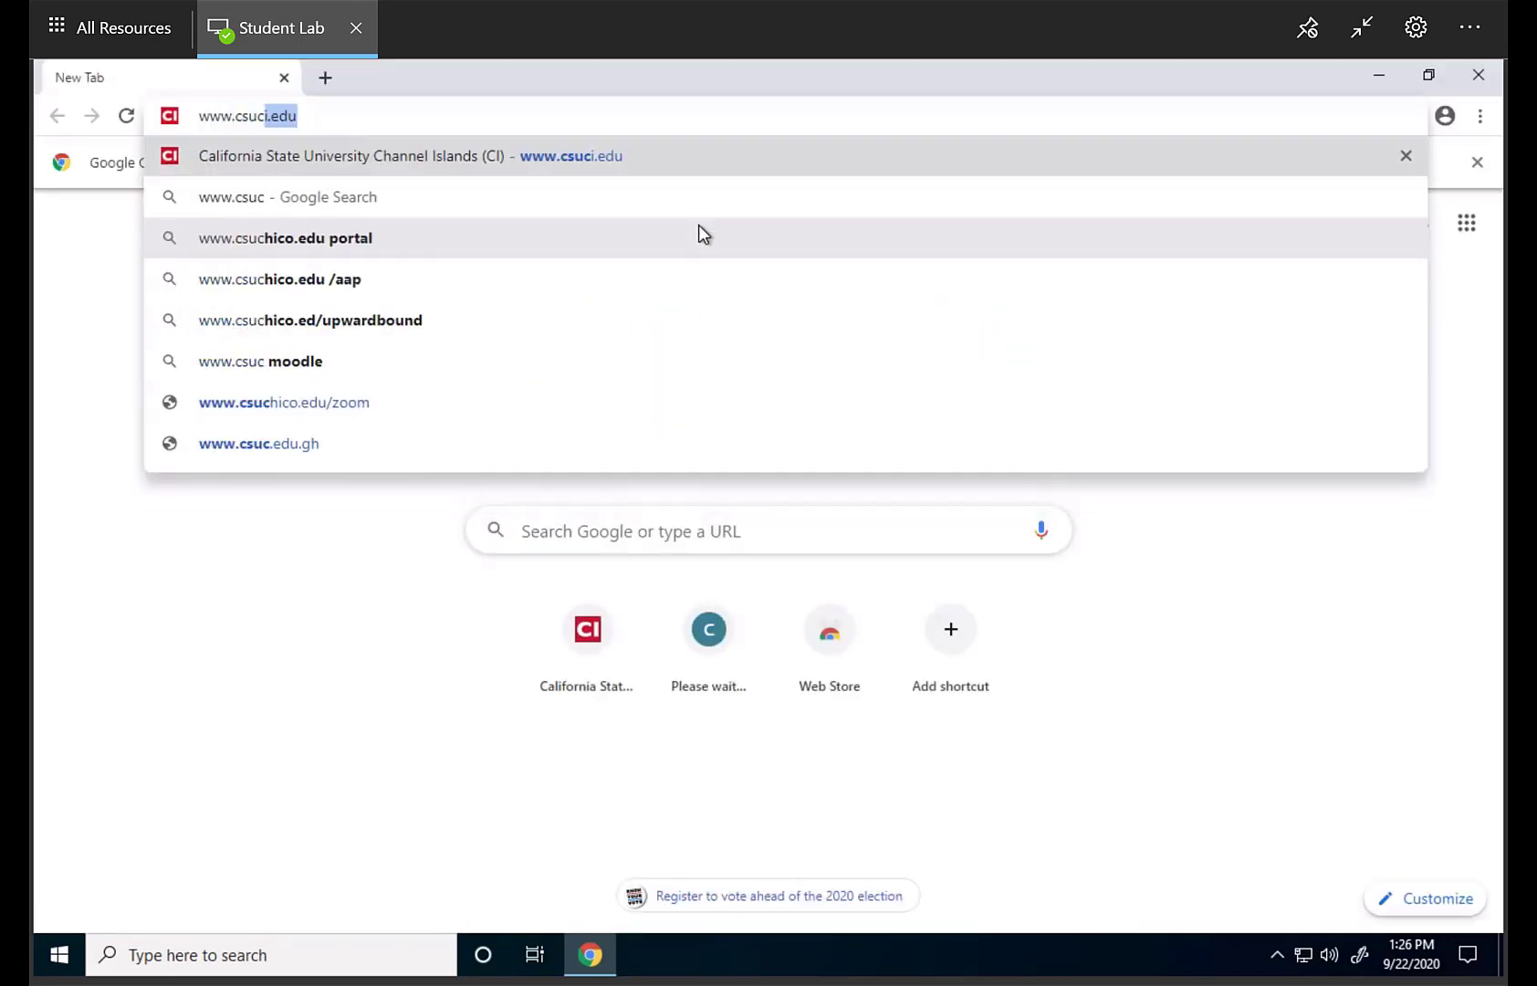
pyautogui.press('Return')
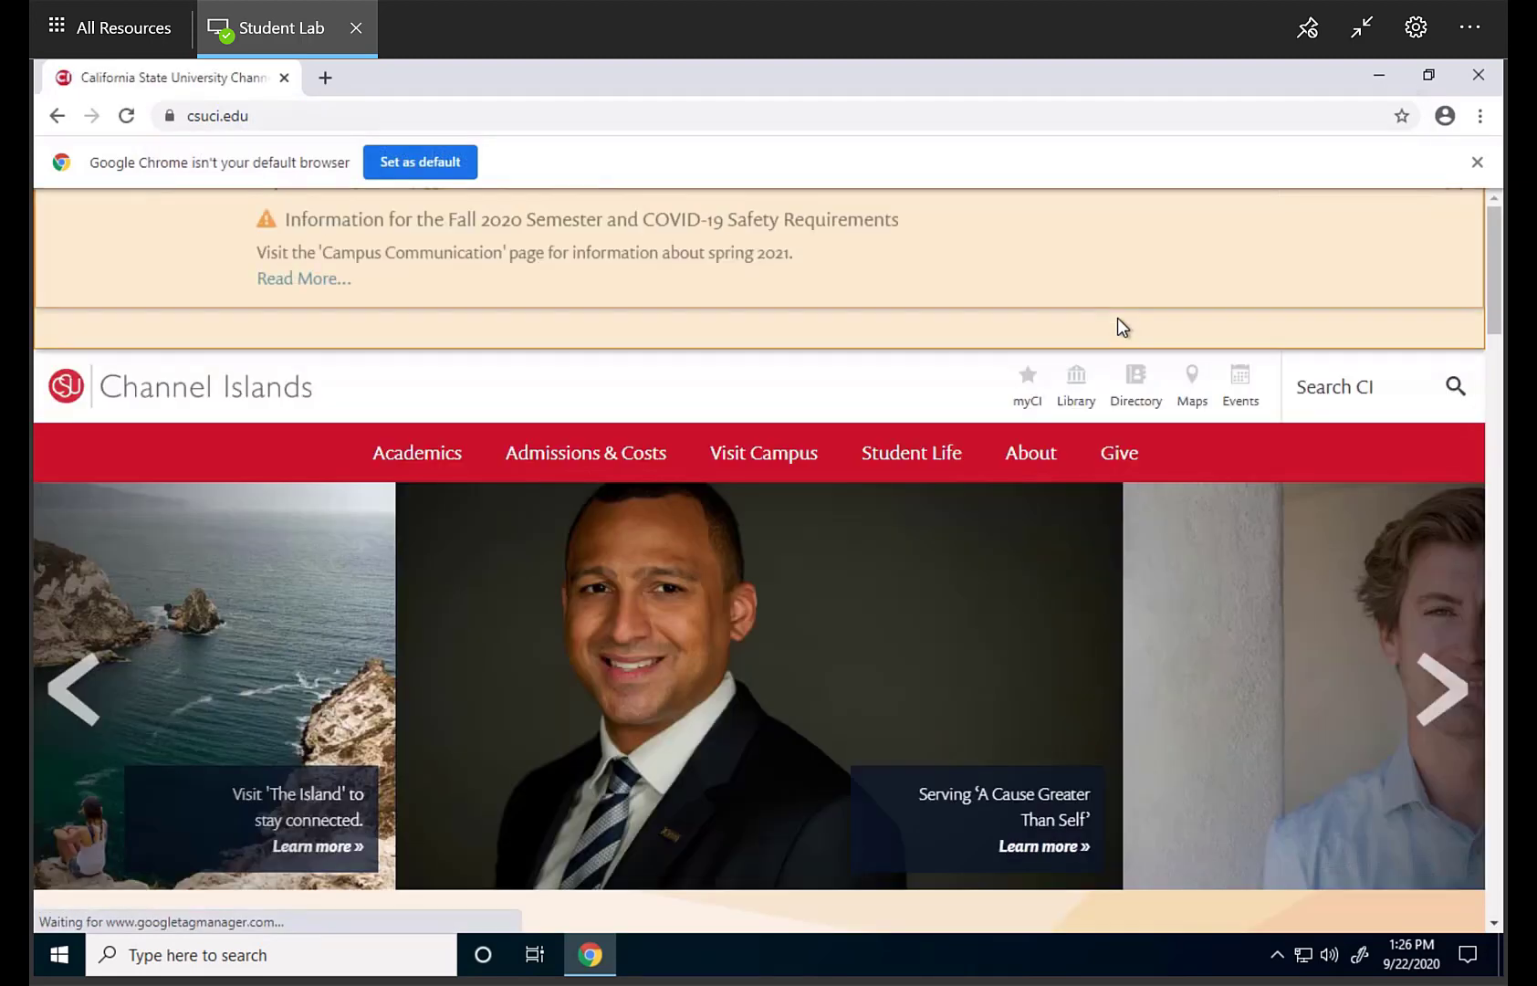
# Step: Sign in to myCI with the saved Dolphin Name, the account password, and a Duo passcode
pyautogui.click(1030, 403)
pyautogui.click(644, 566)
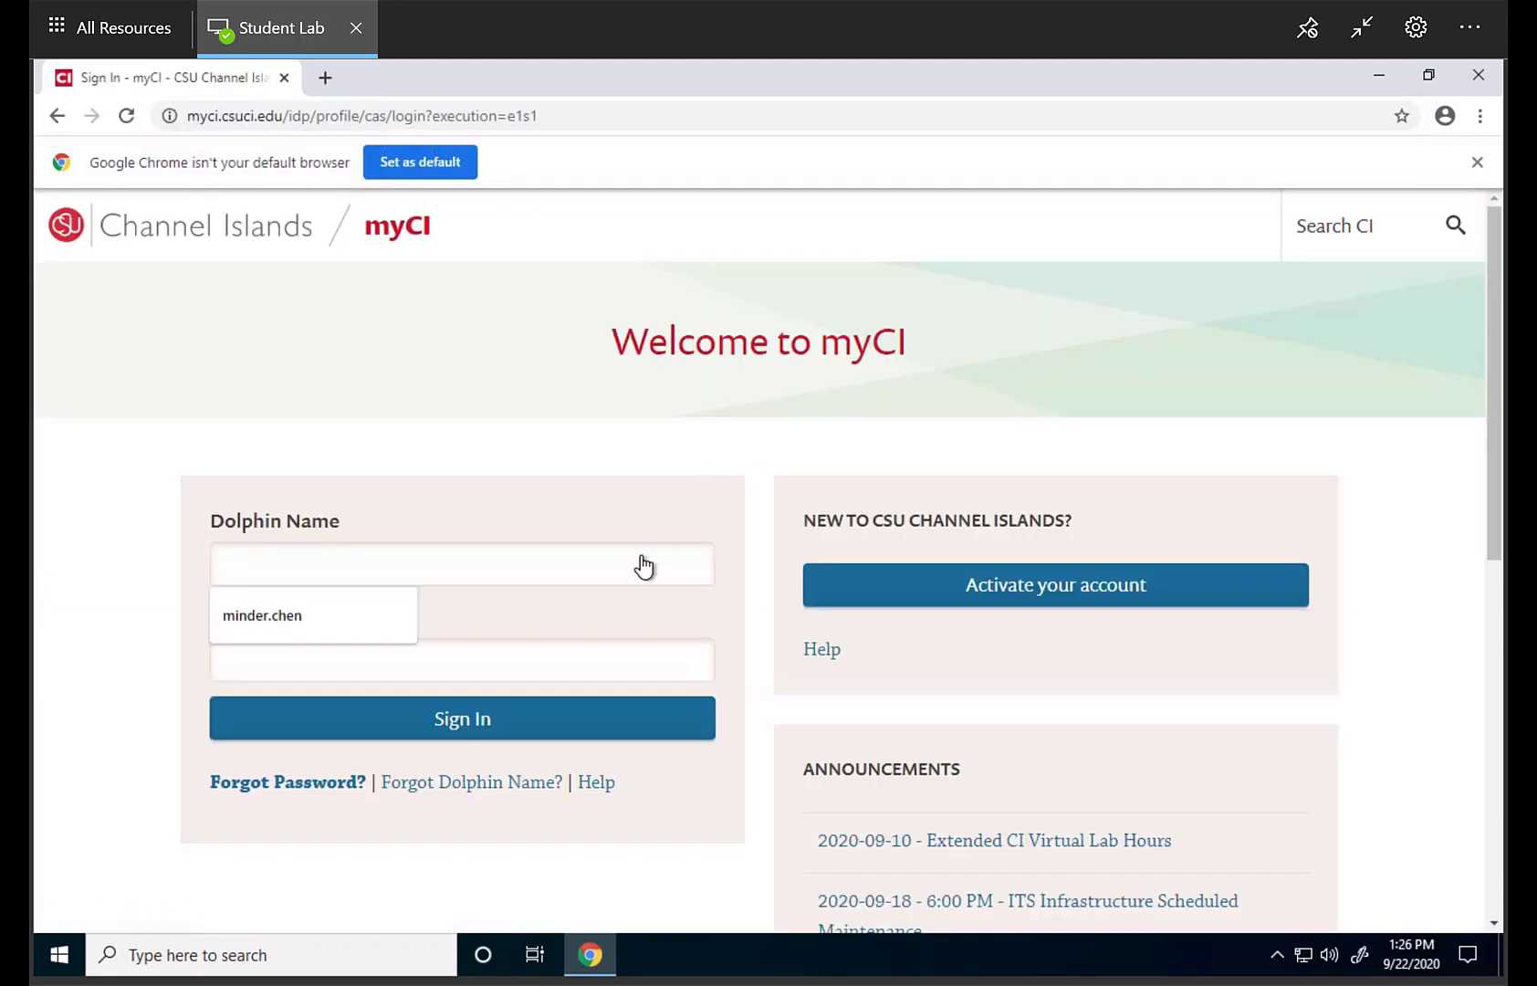
pyautogui.click(281, 615)
pyautogui.click(301, 675)
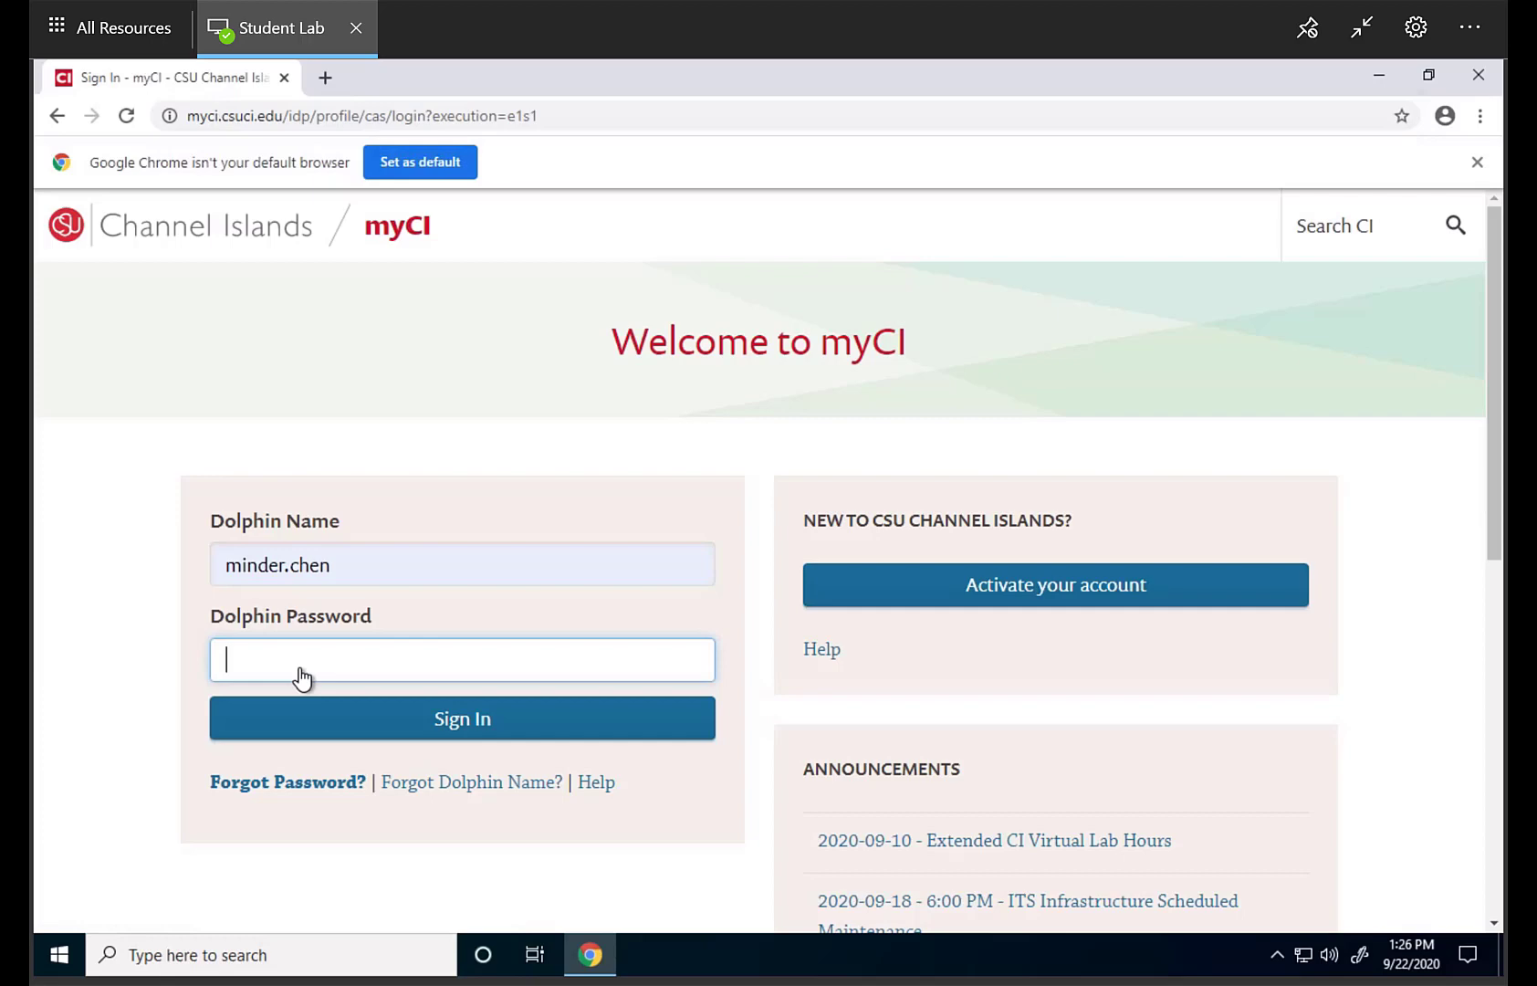
pyautogui.write('••••••••••')
pyautogui.click(426, 729)
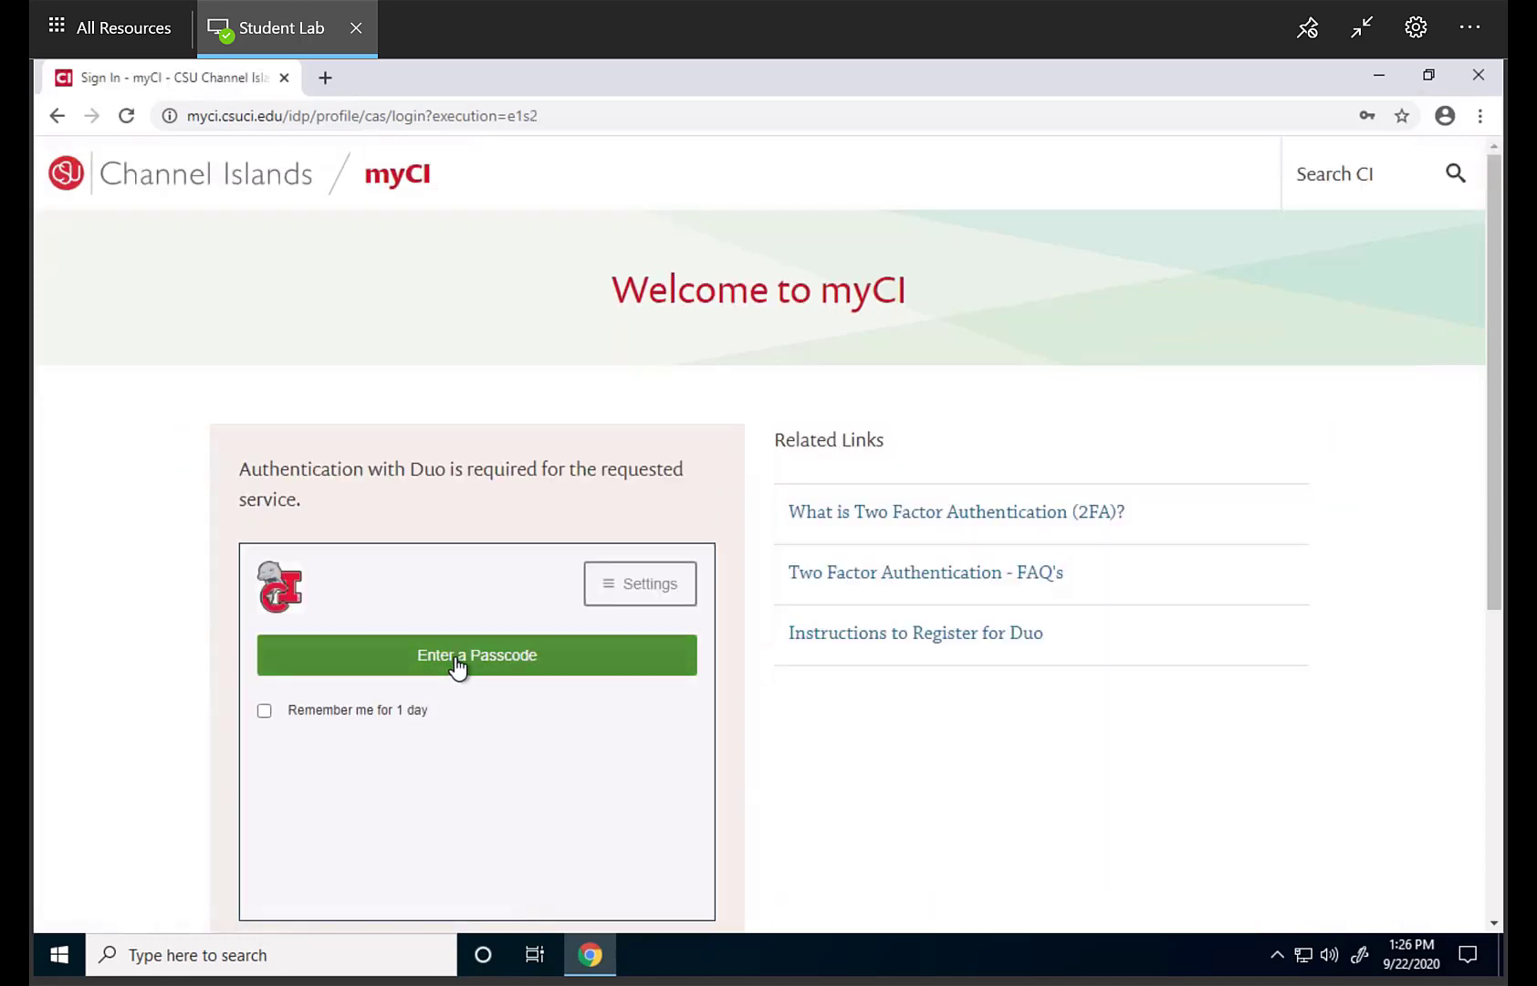
pyautogui.click(457, 668)
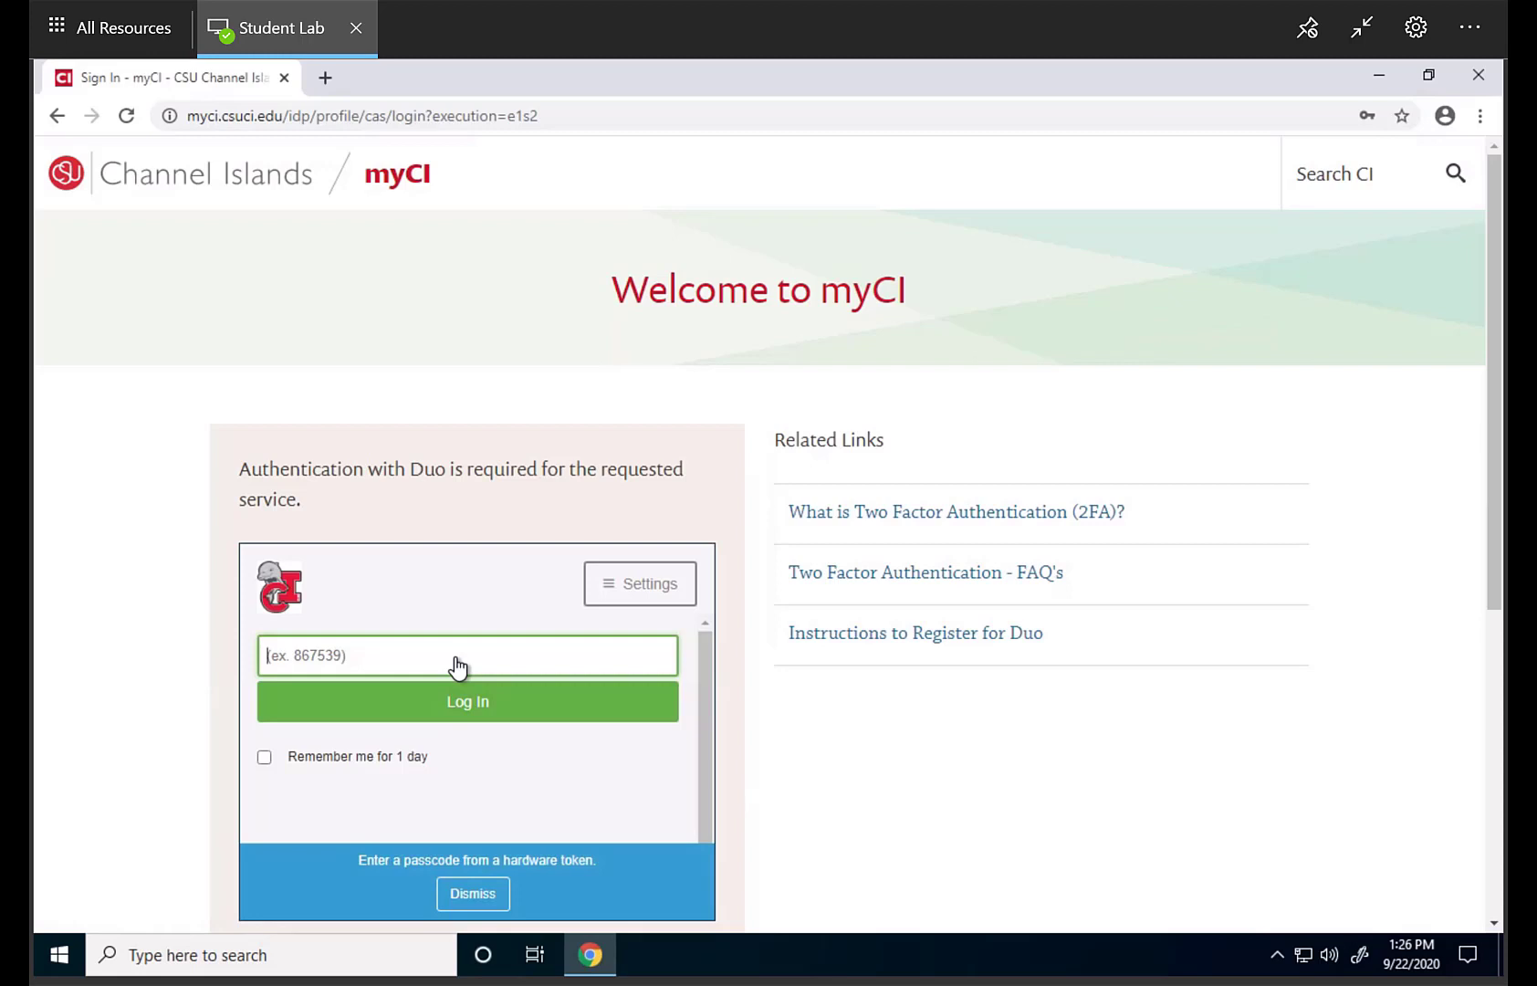
pyautogui.click(445, 709)
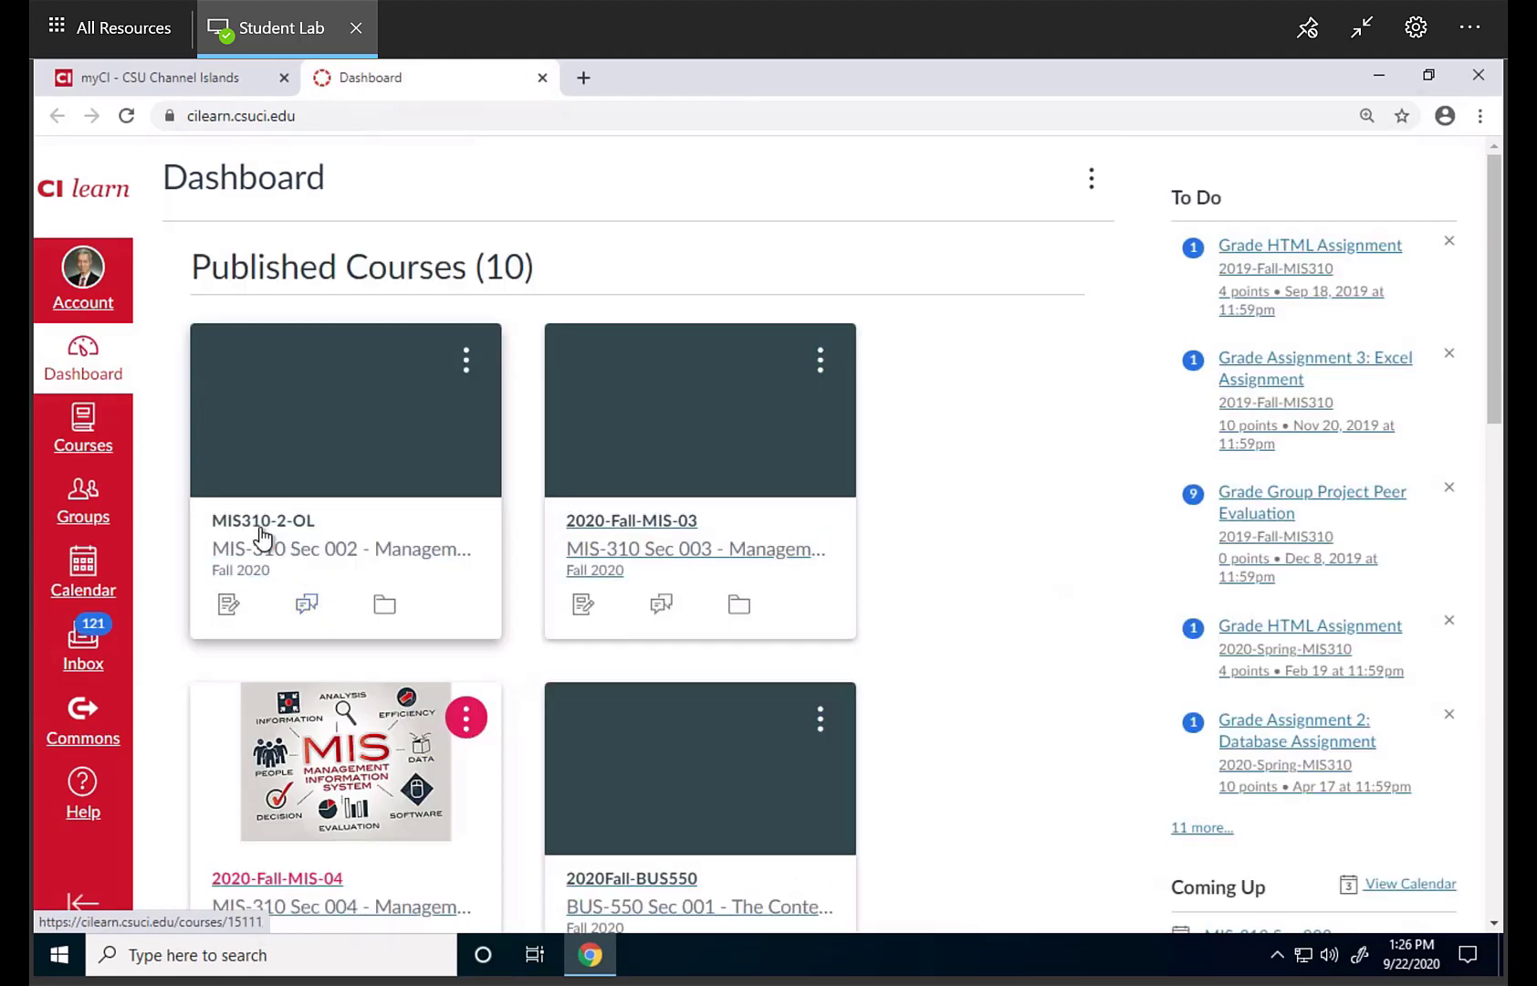
# Step: Open the MIS310-2-OL course from the Dashboard and go to its Modules page
pyautogui.click(262, 539)
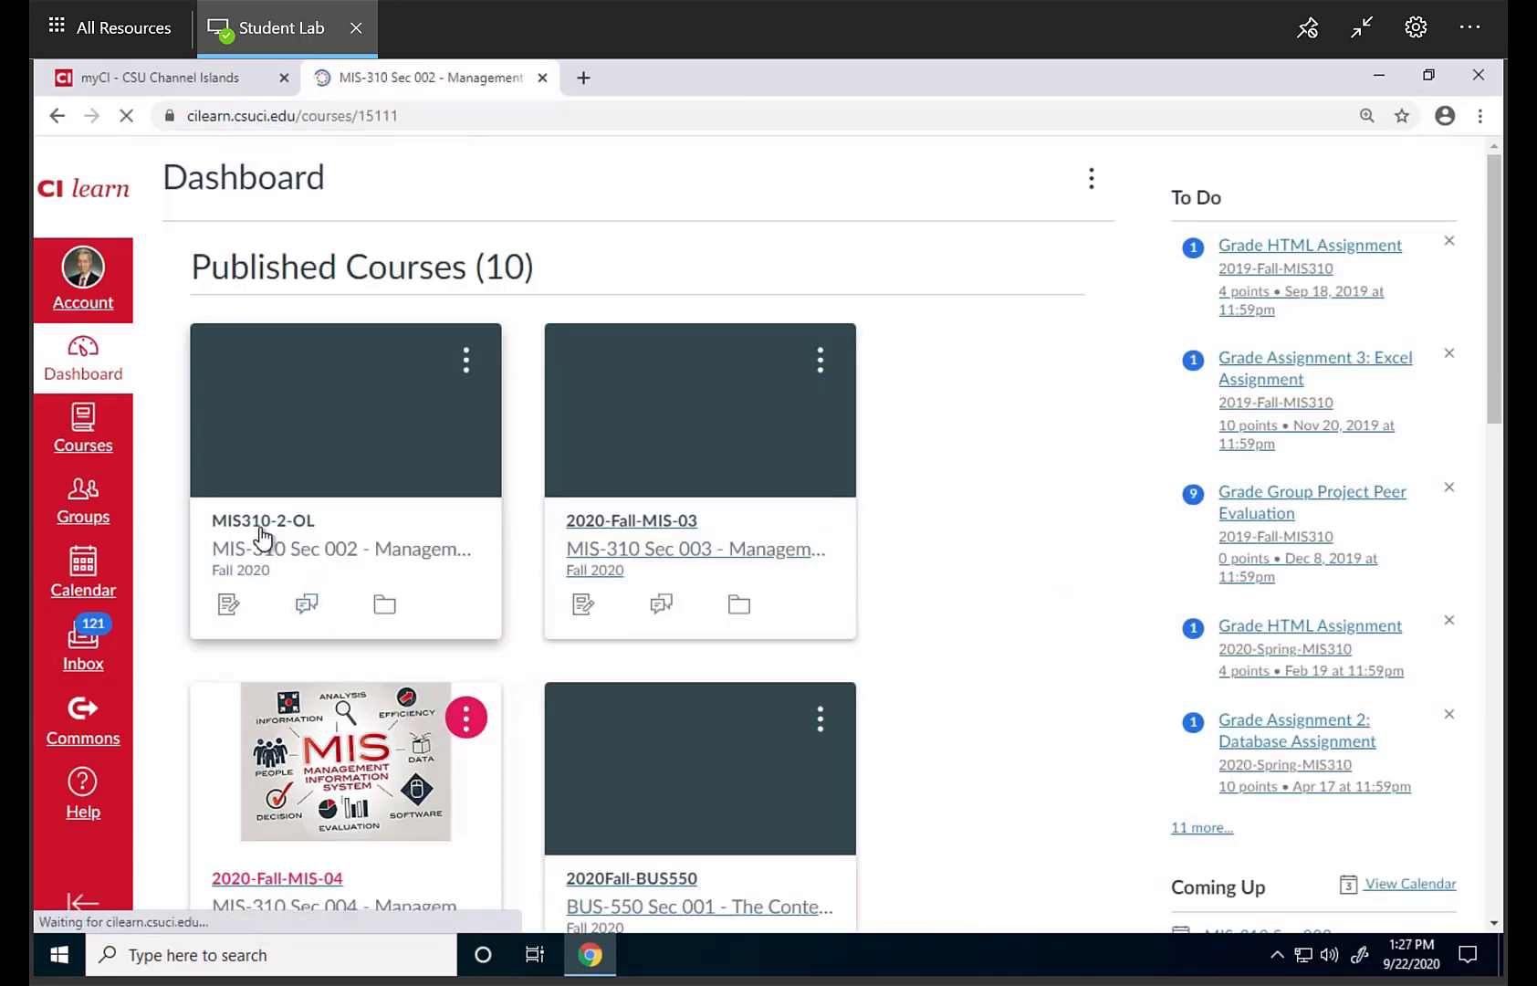
pyautogui.scroll(-8, 309, 642)
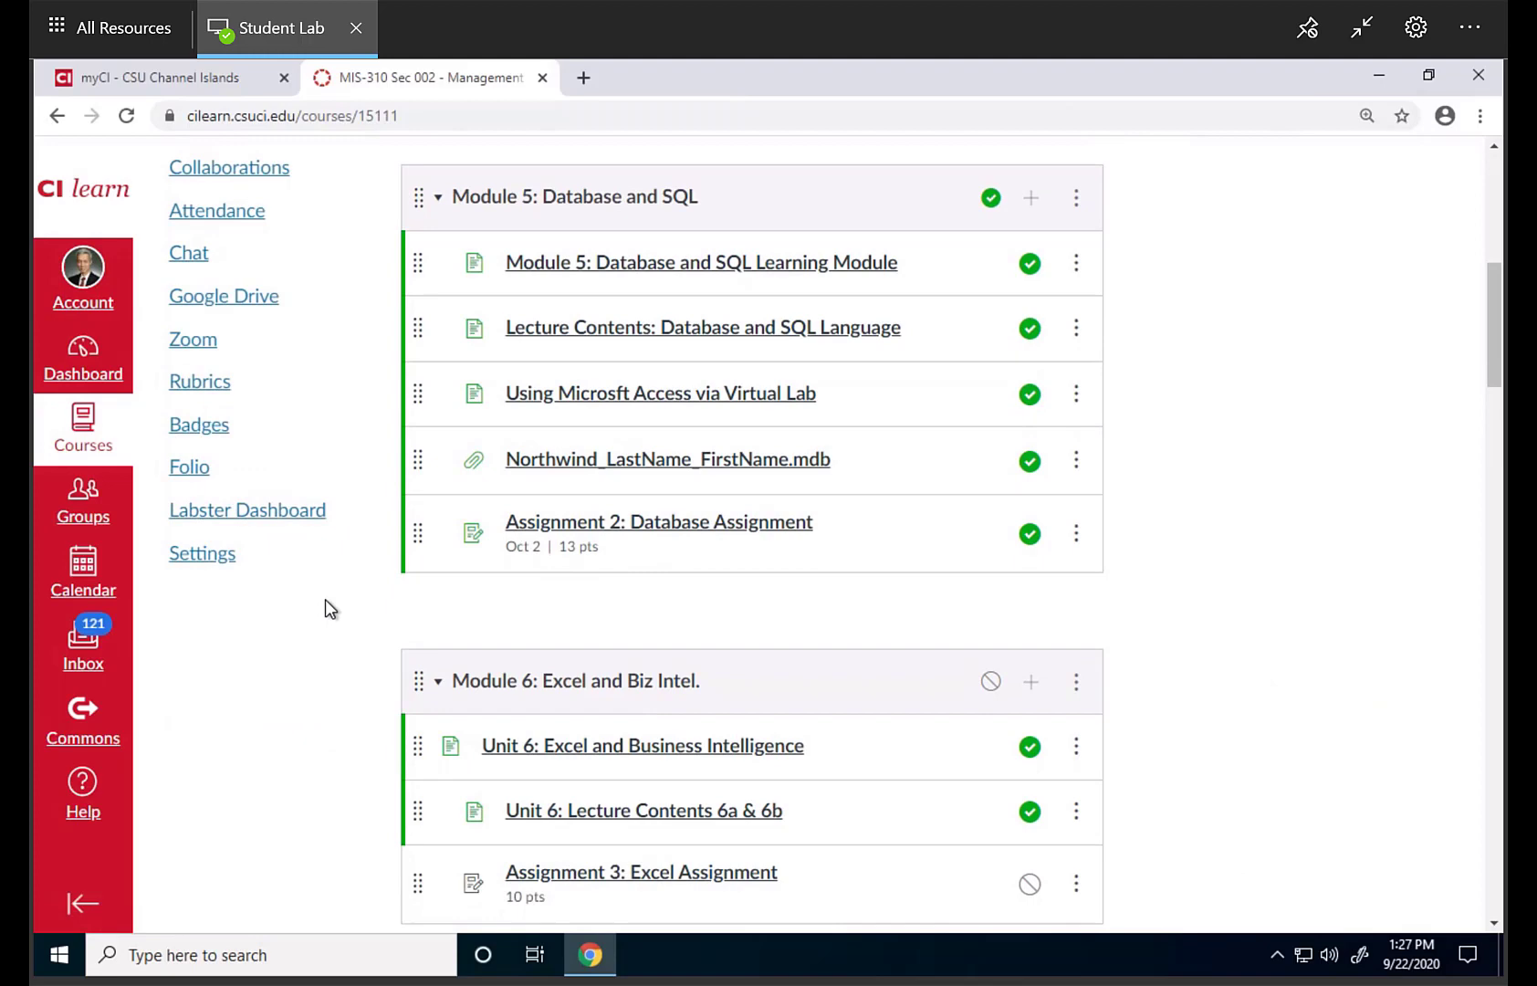
pyautogui.scroll(5, 326, 598)
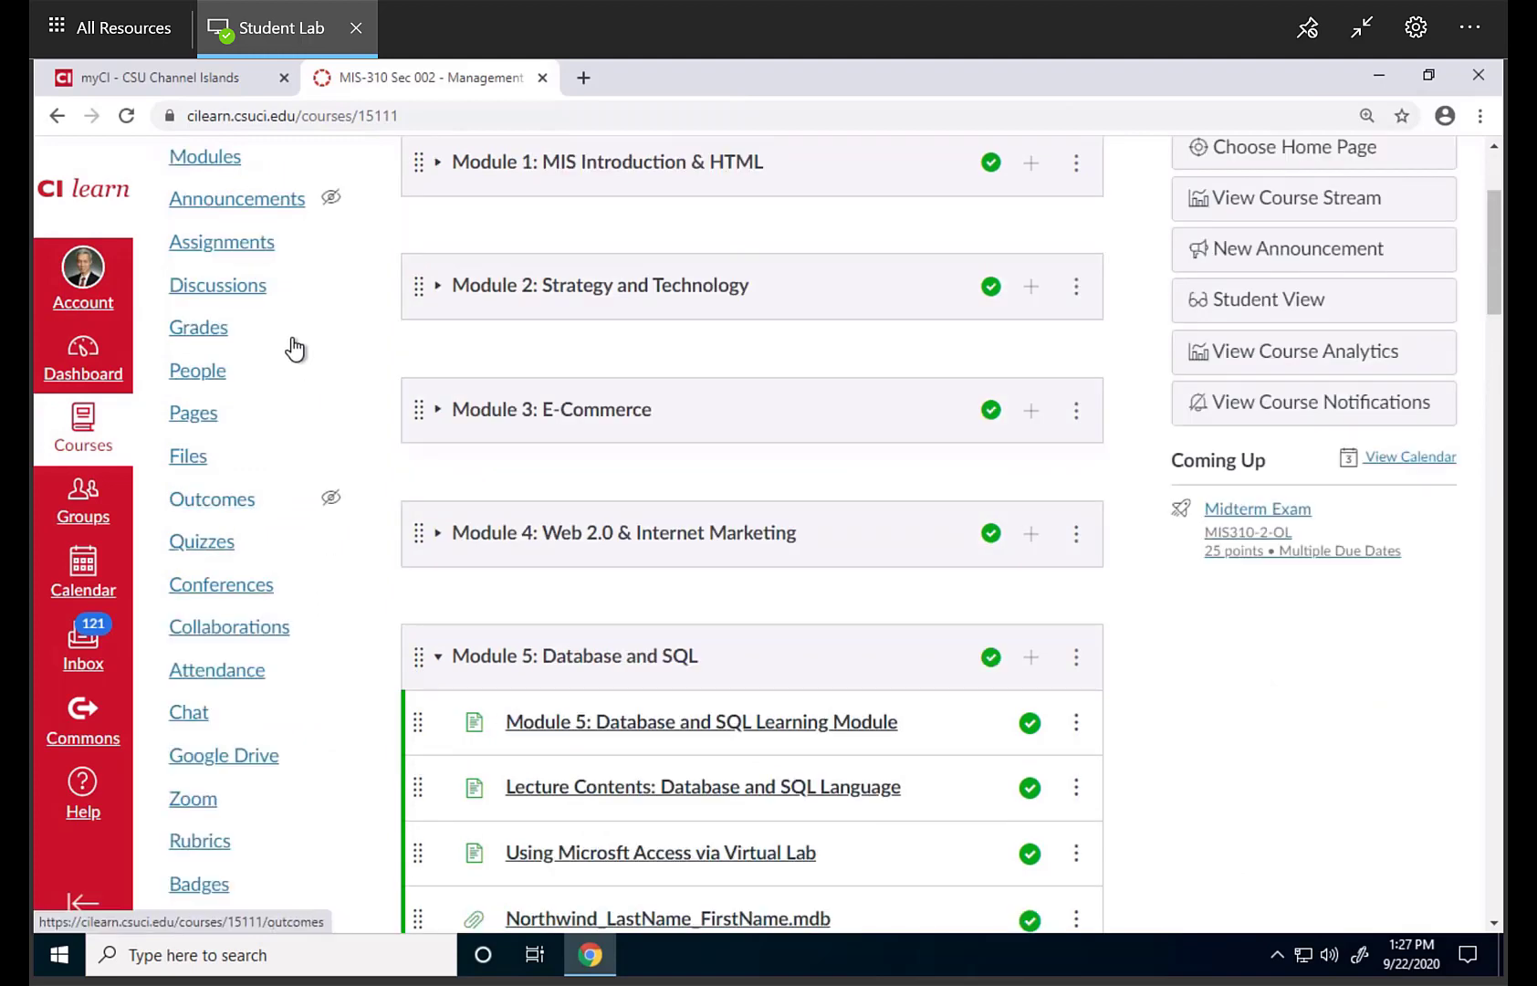
pyautogui.click(207, 160)
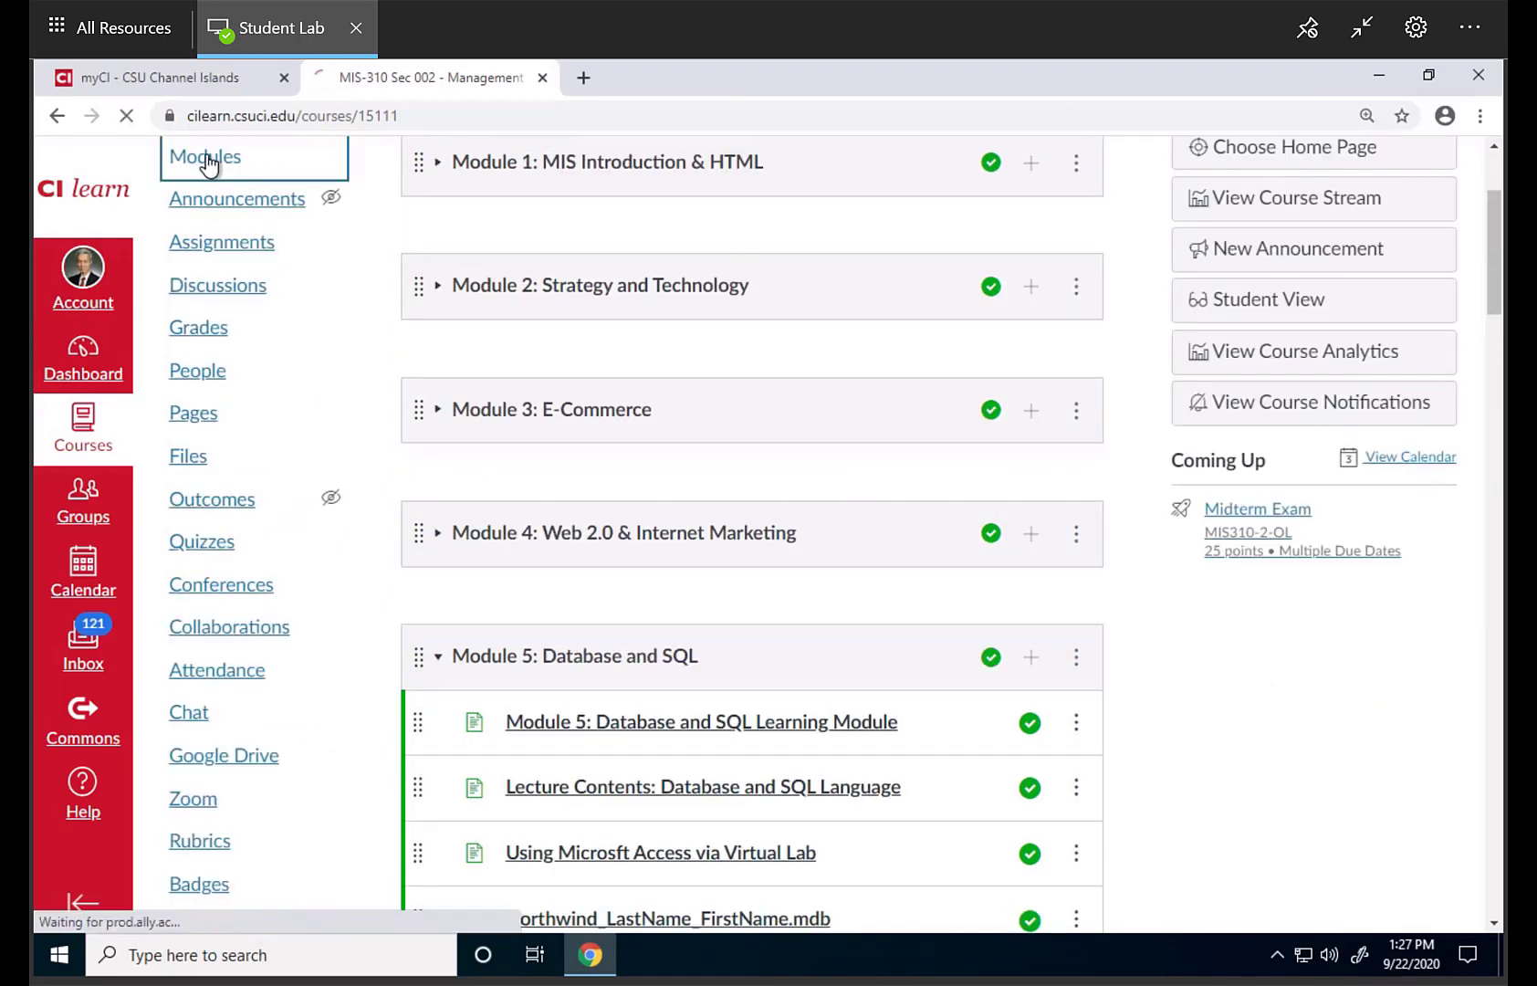
pyautogui.scroll(-10, 631, 509)
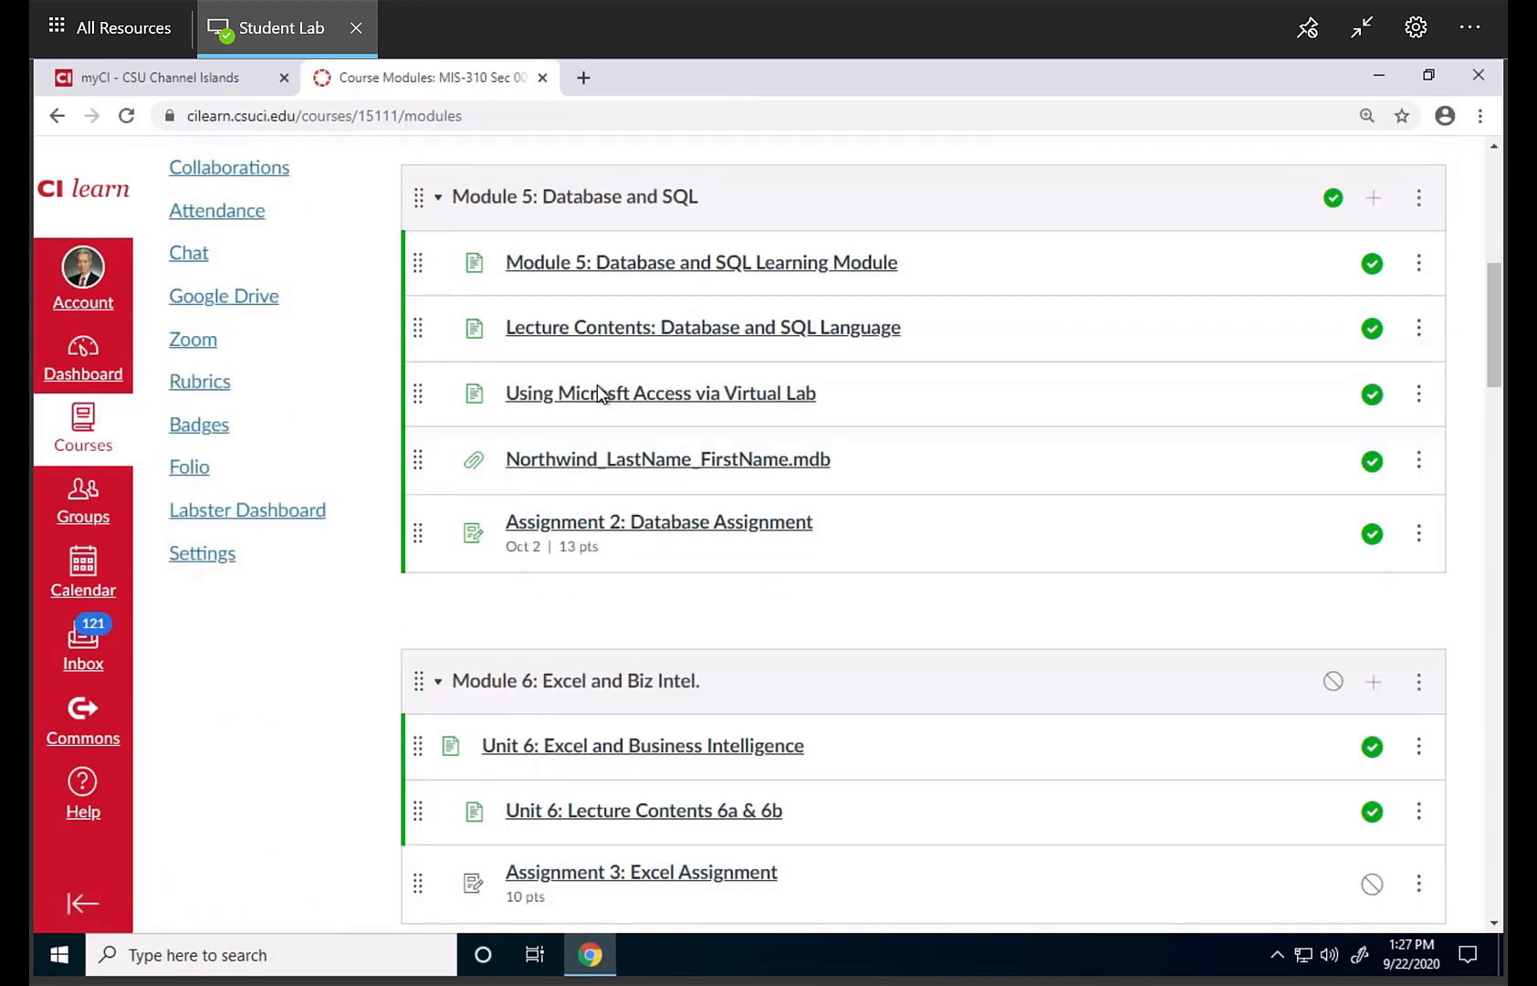
pyautogui.scroll(2, 598, 392)
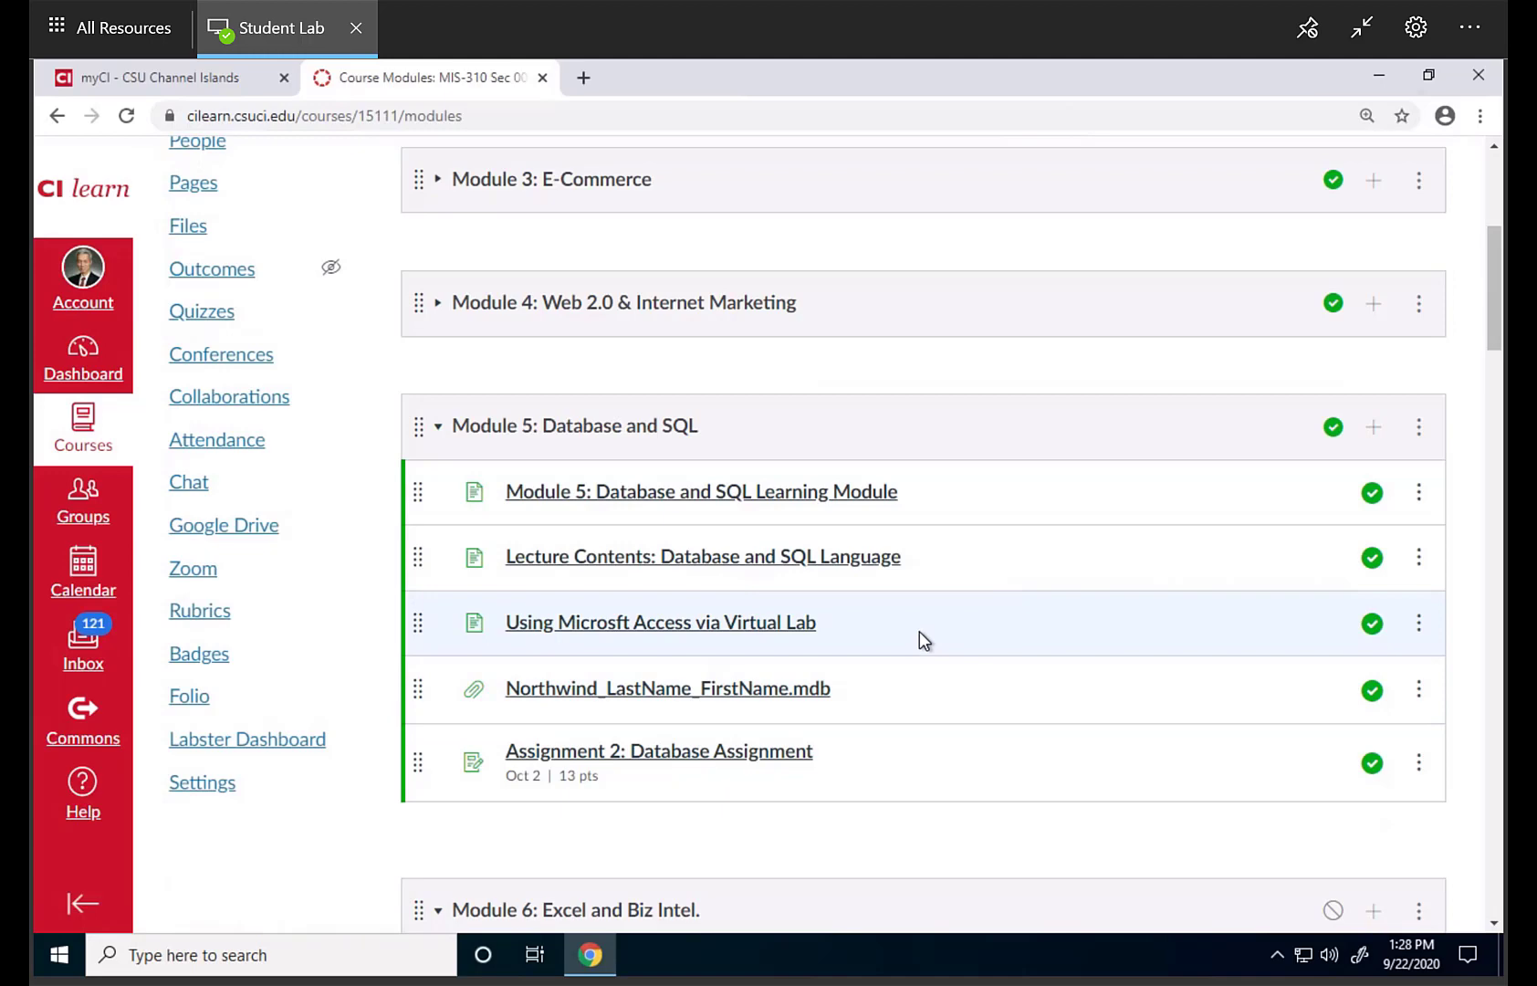
# Step: Save Northwind_LastName_FirstName.mdb into C:\Temp under the student's own name, replacing the older copy
pyautogui.click(767, 699)
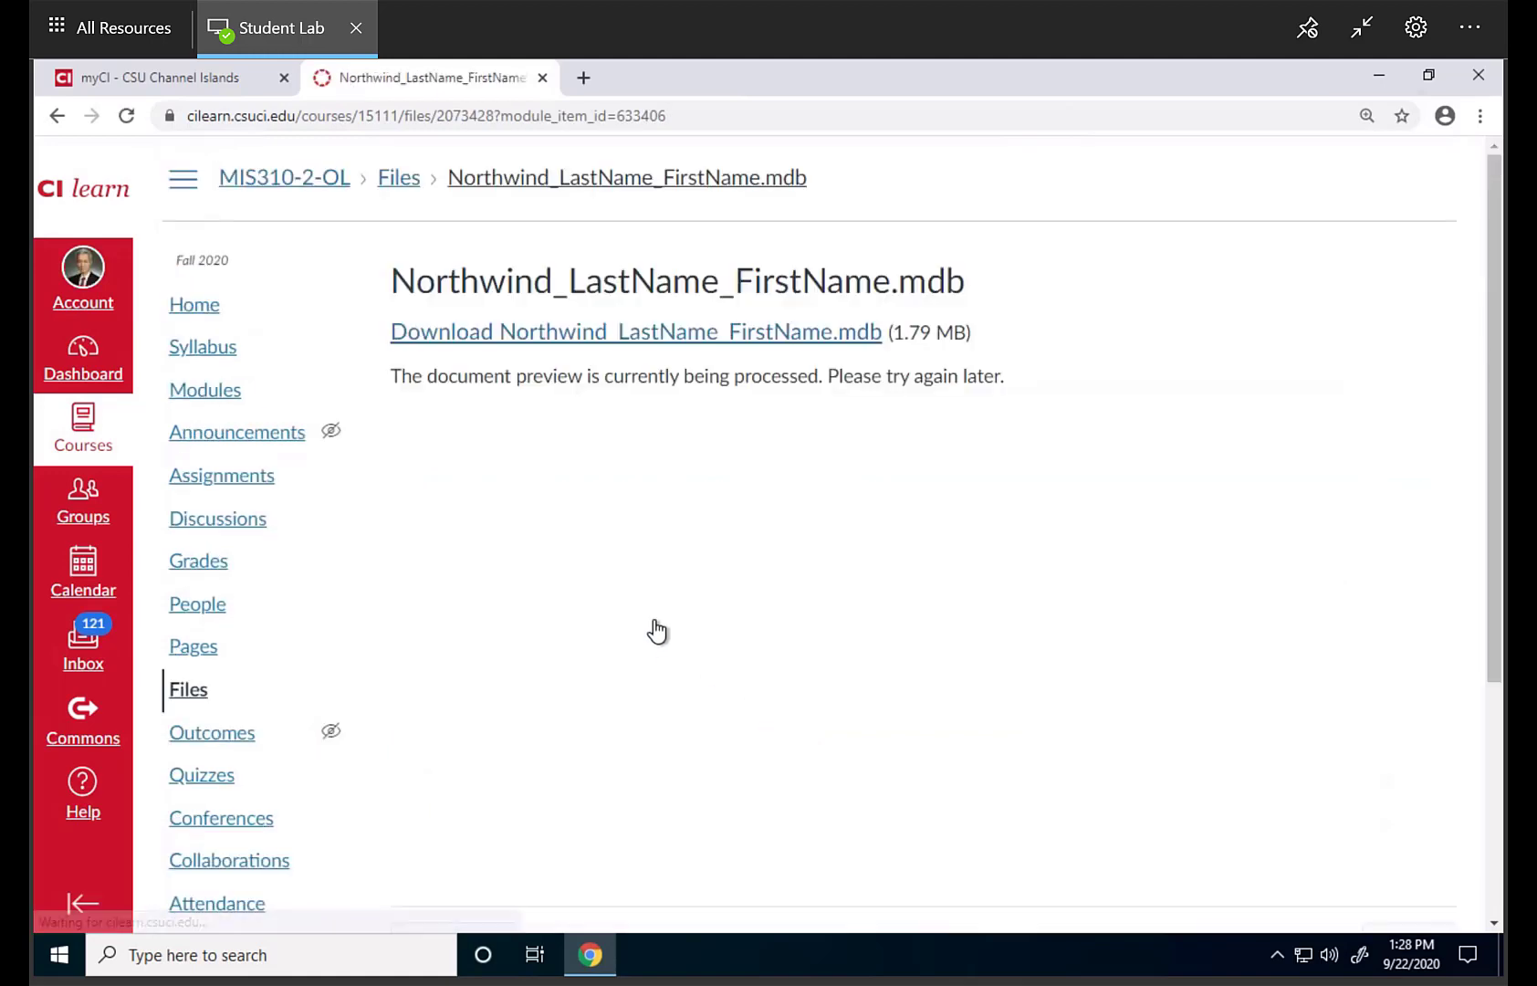
pyautogui.click(704, 337)
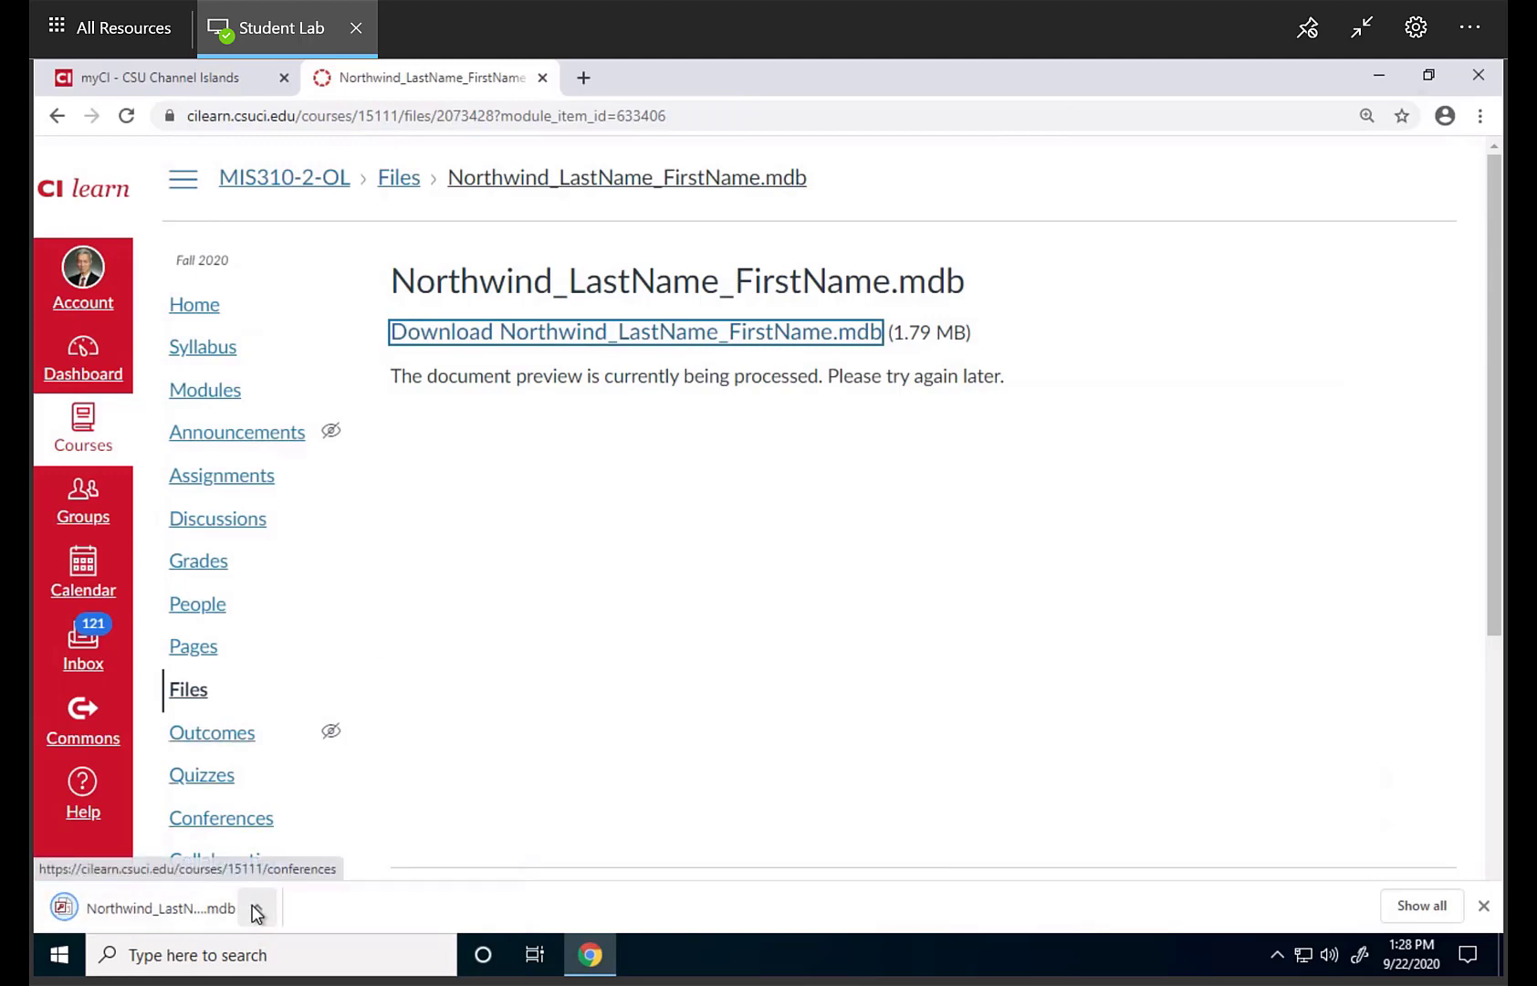
pyautogui.rightClick(721, 334)
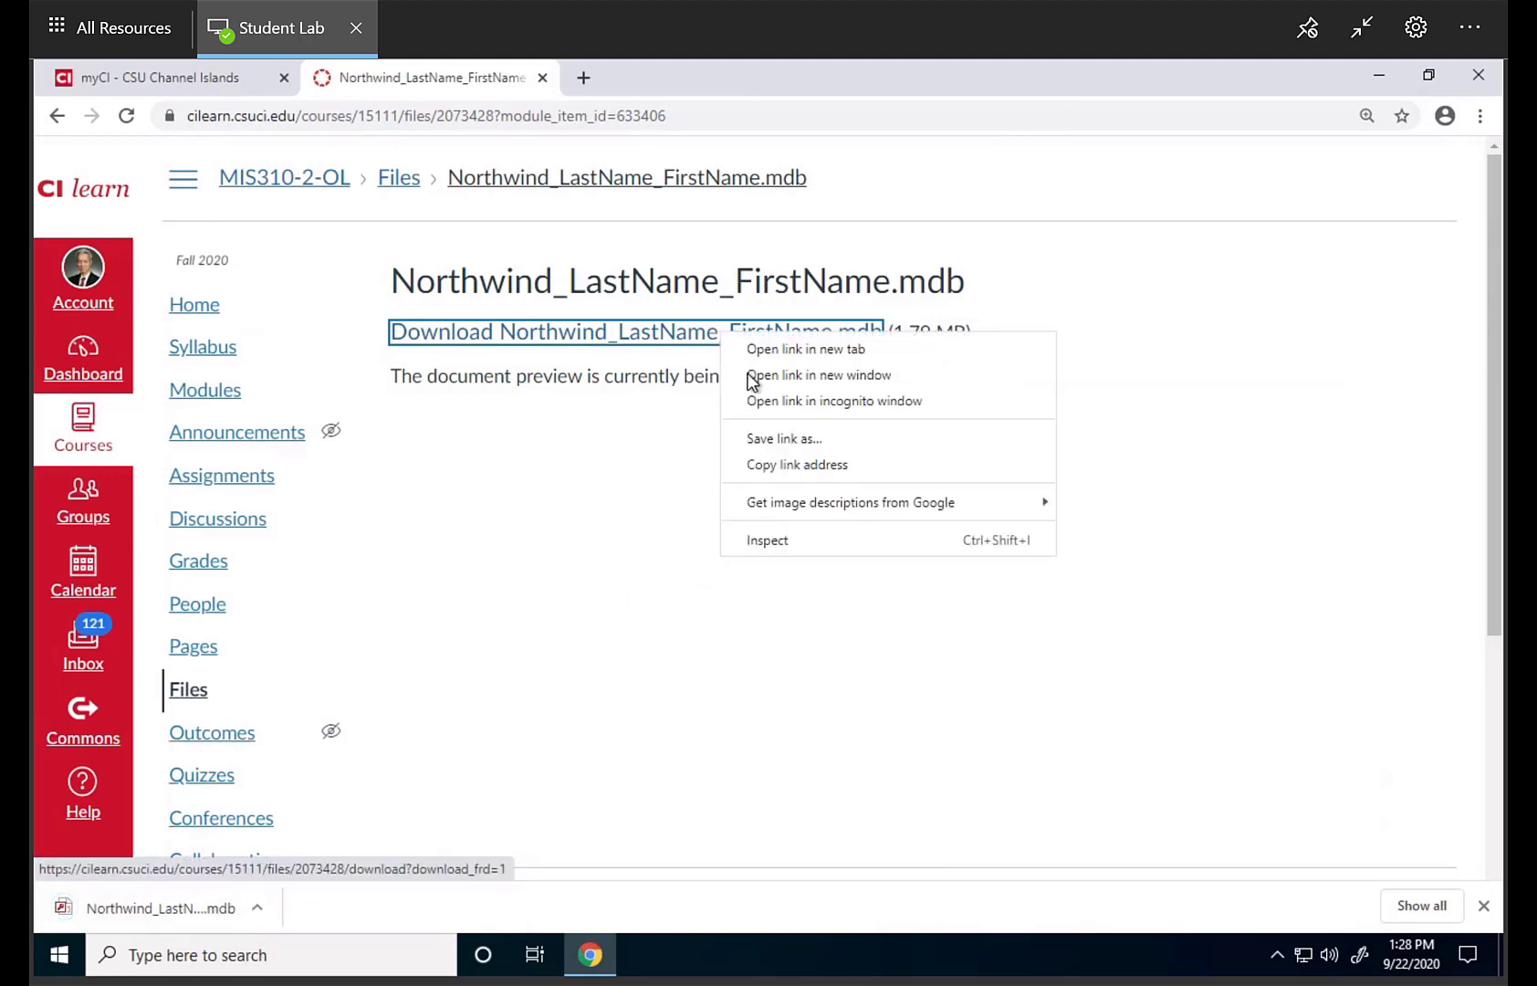
pyautogui.click(789, 438)
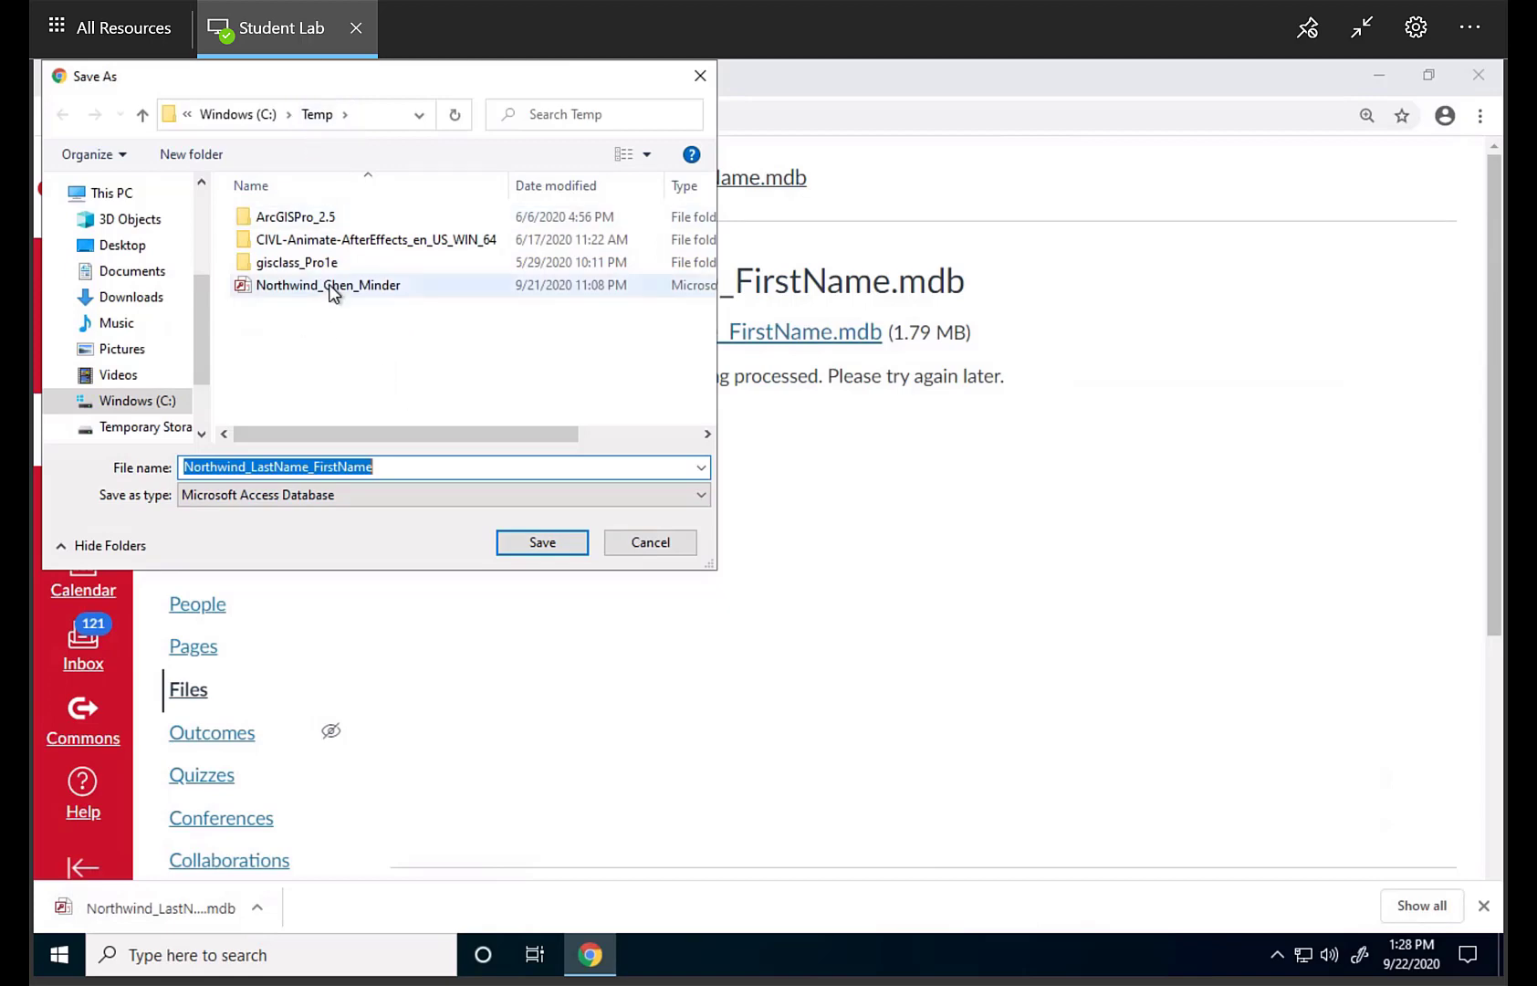
pyautogui.click(406, 466)
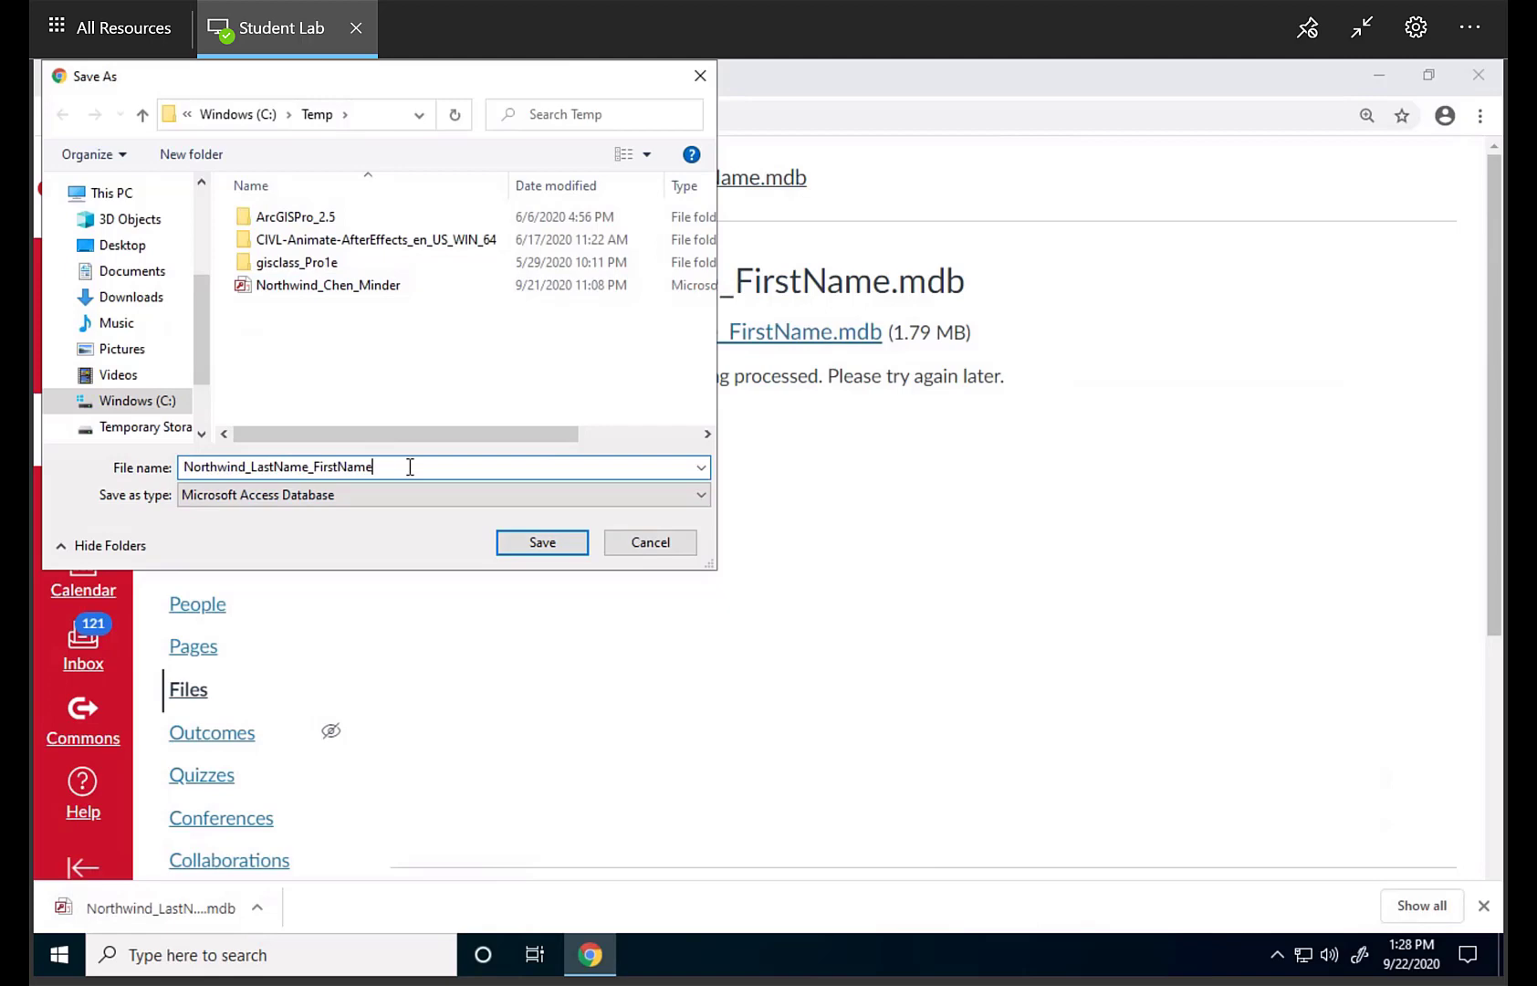
pyautogui.keyDown('shift'); pyautogui.click(256, 467); pyautogui.keyUp('shift')
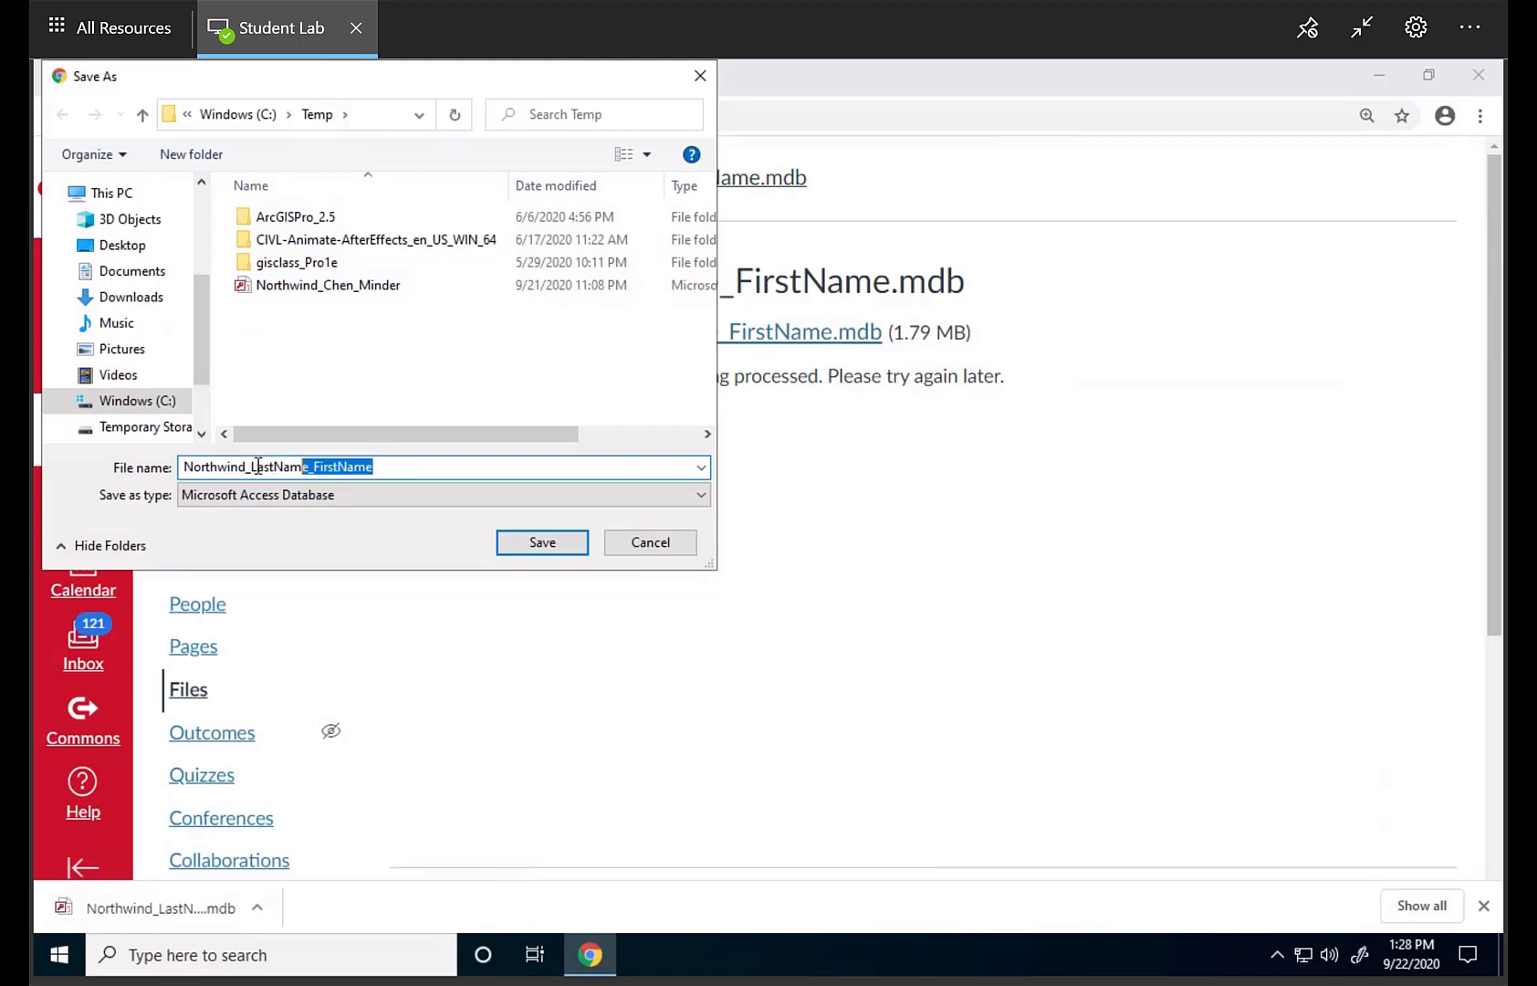
pyautogui.click(343, 288)
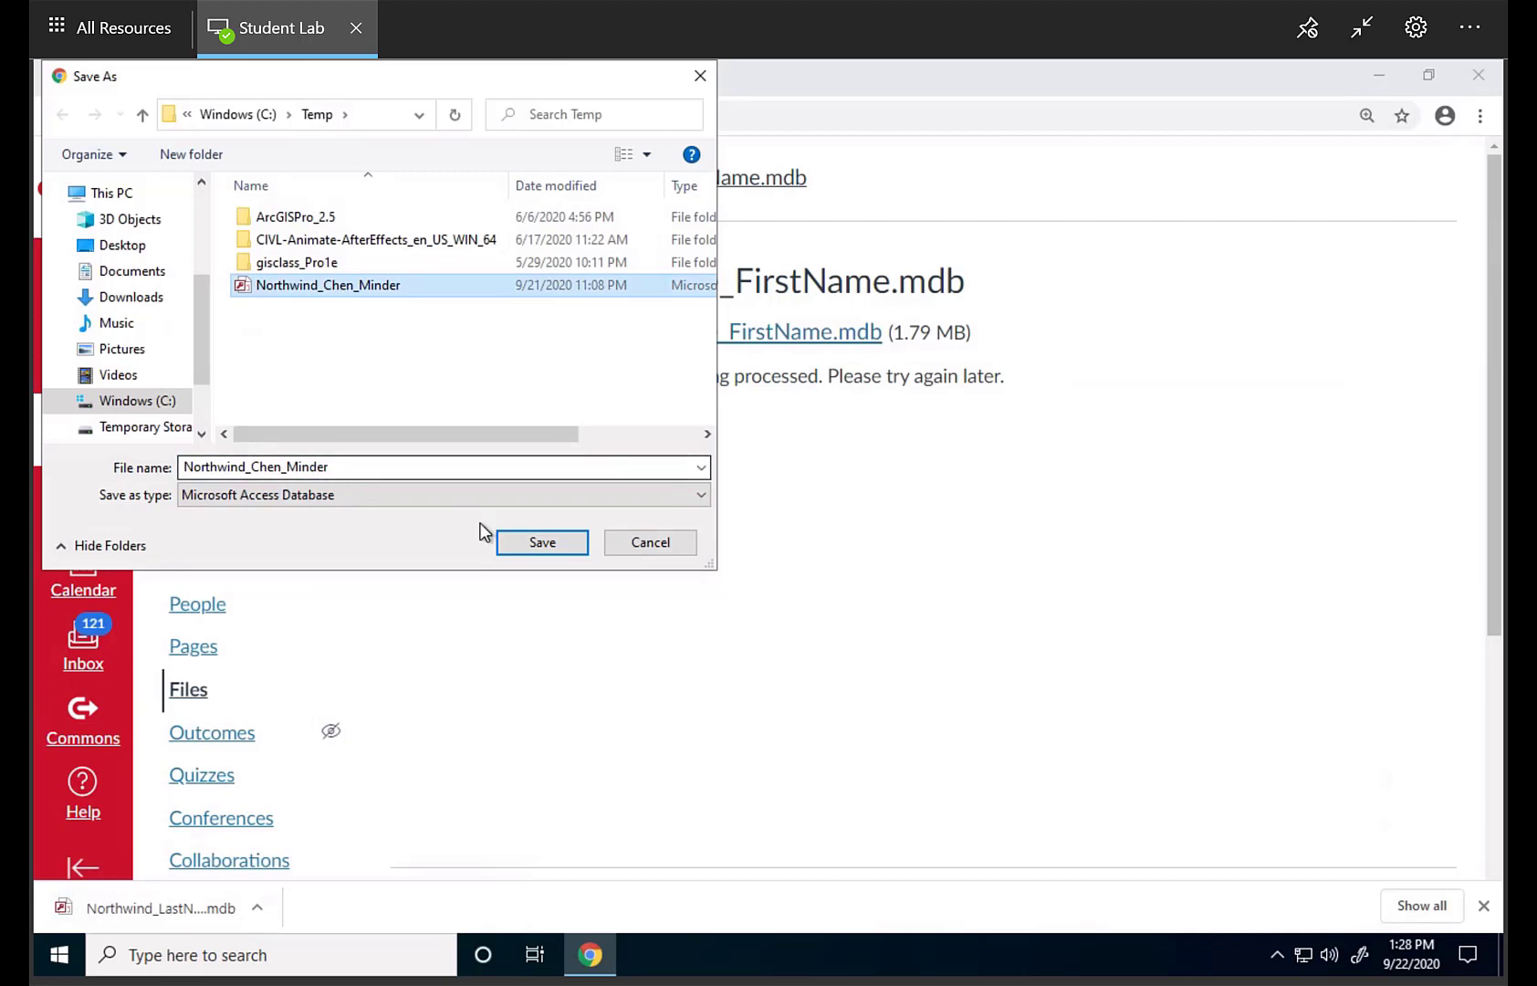
pyautogui.click(542, 544)
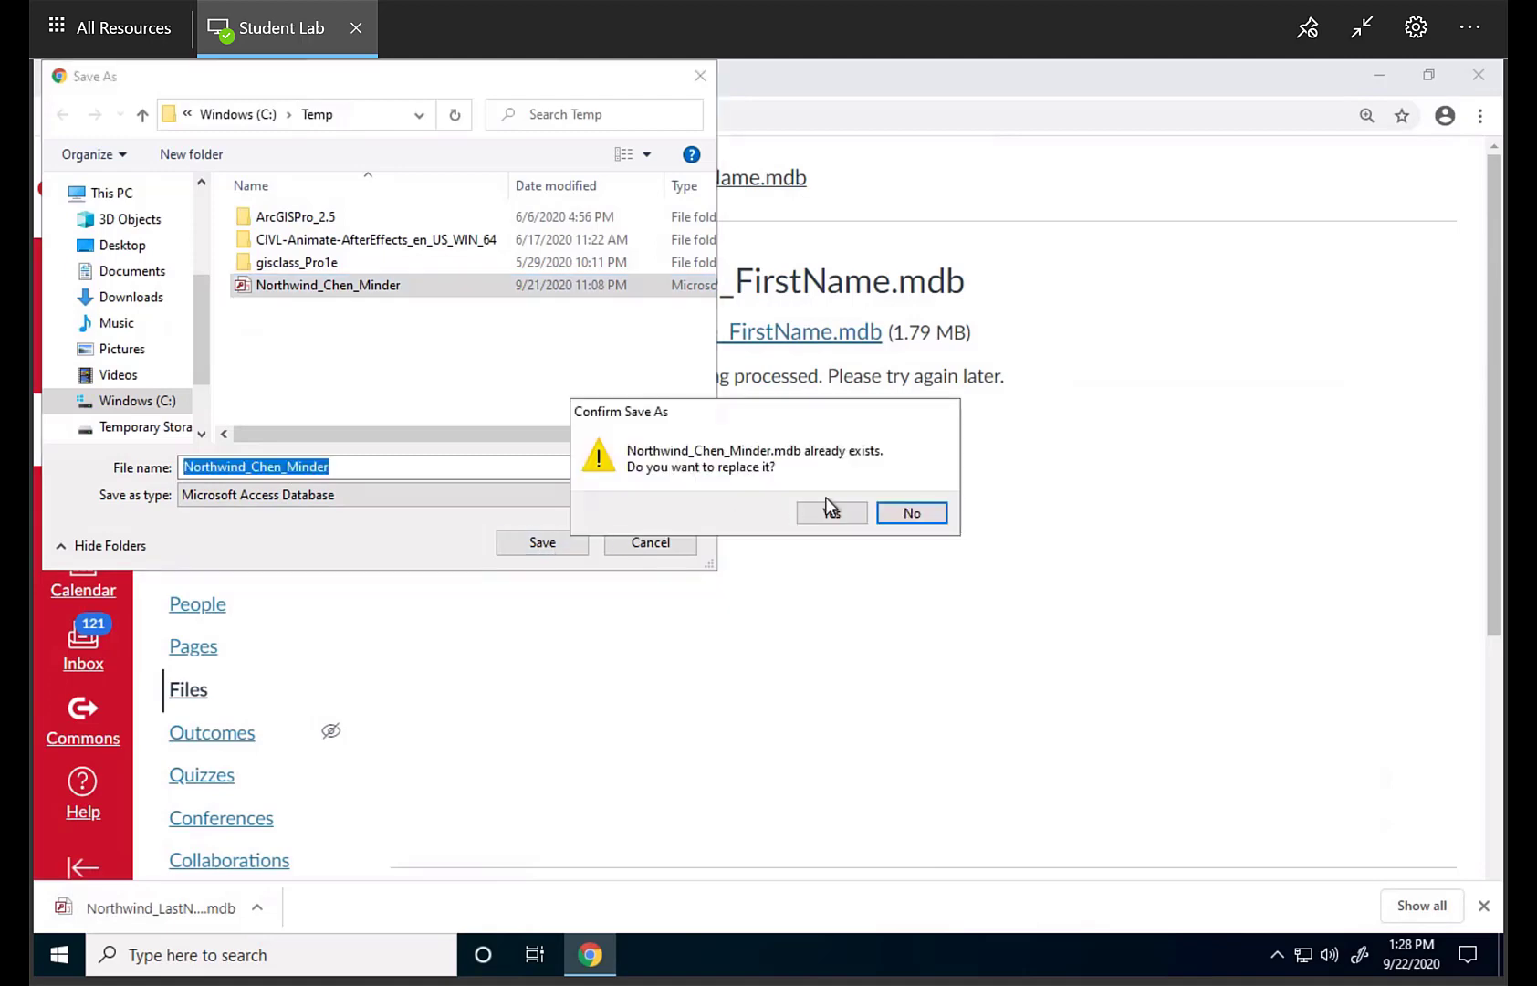
pyautogui.press('Return')
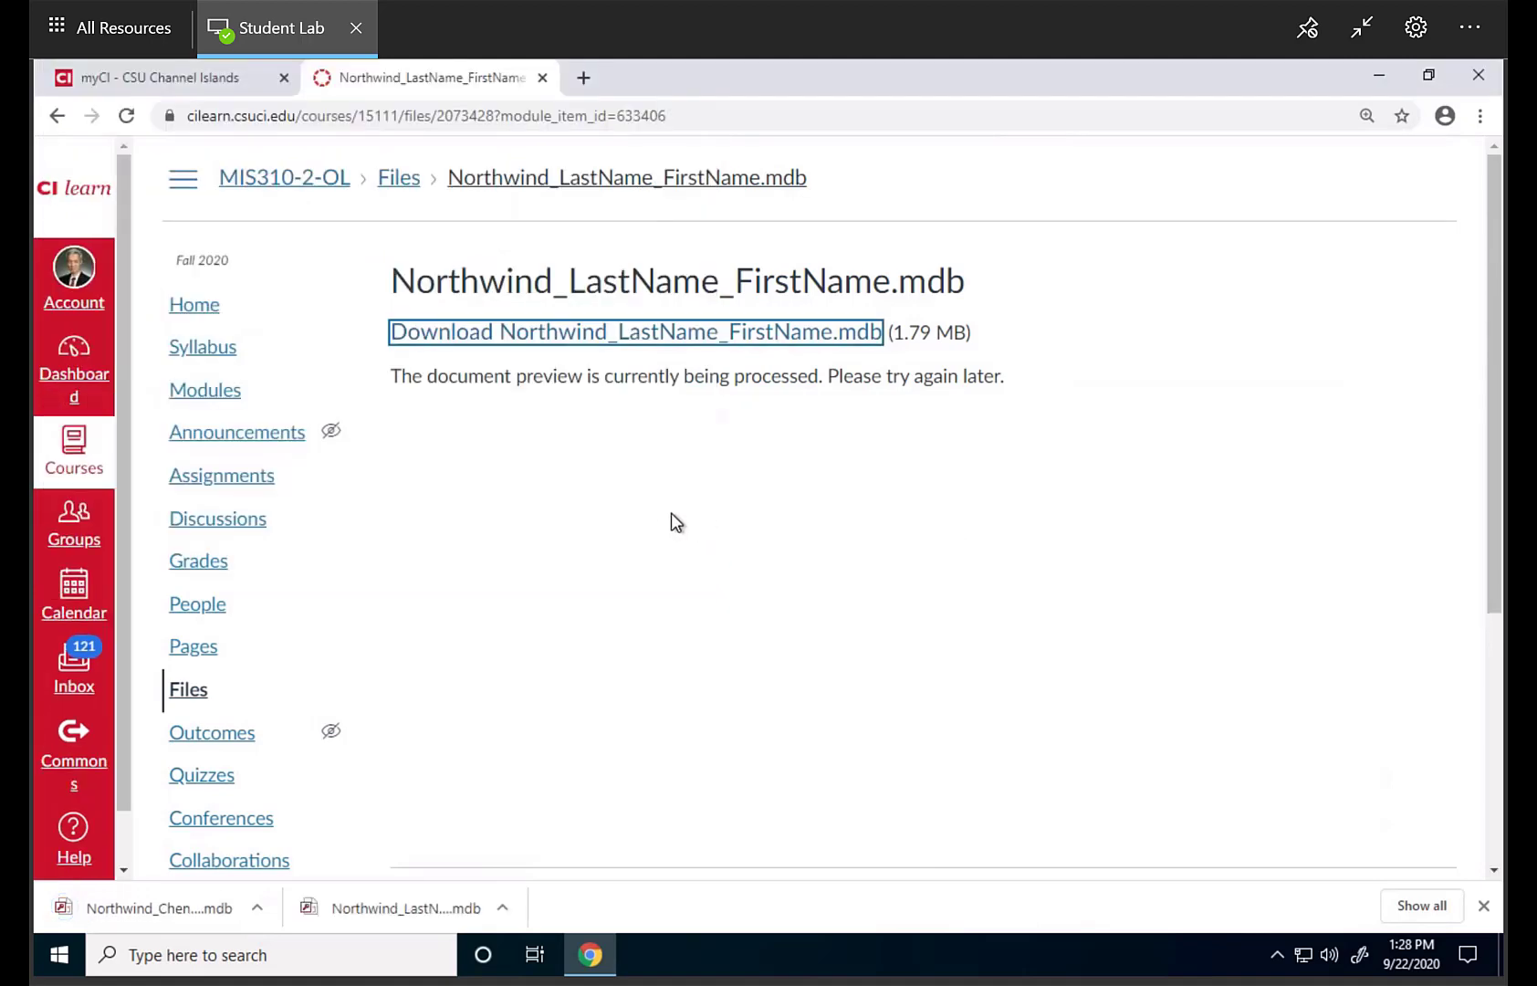
# Step: Show the finished Northwind download in File Explorer's C:\Temp folder
pyautogui.click(255, 906)
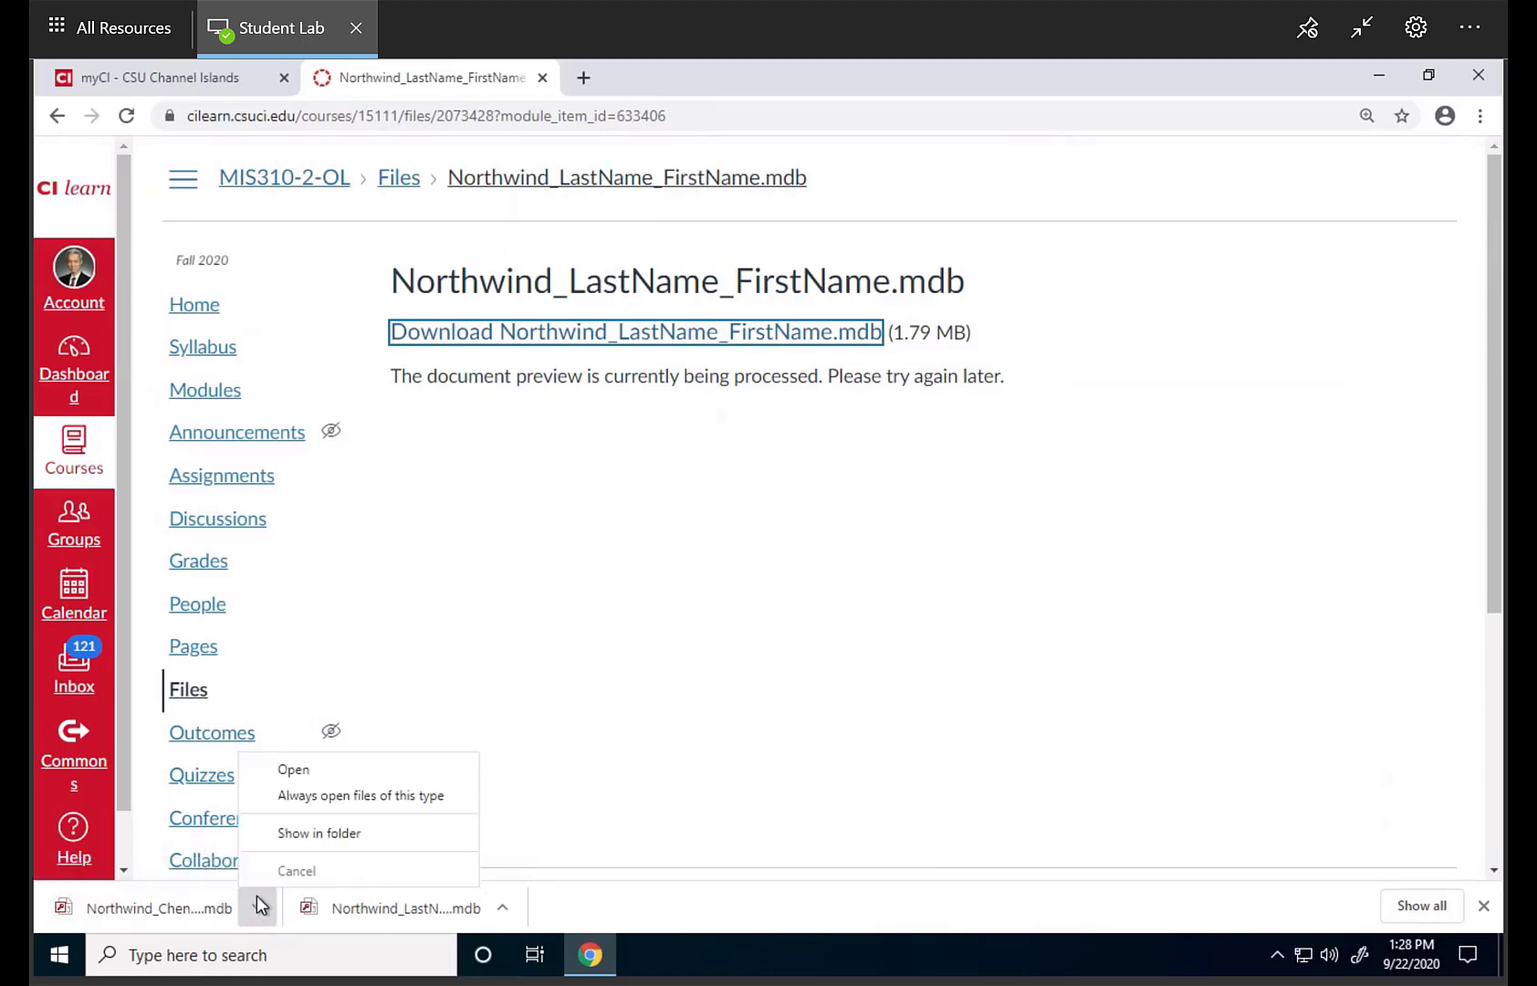
pyautogui.click(318, 833)
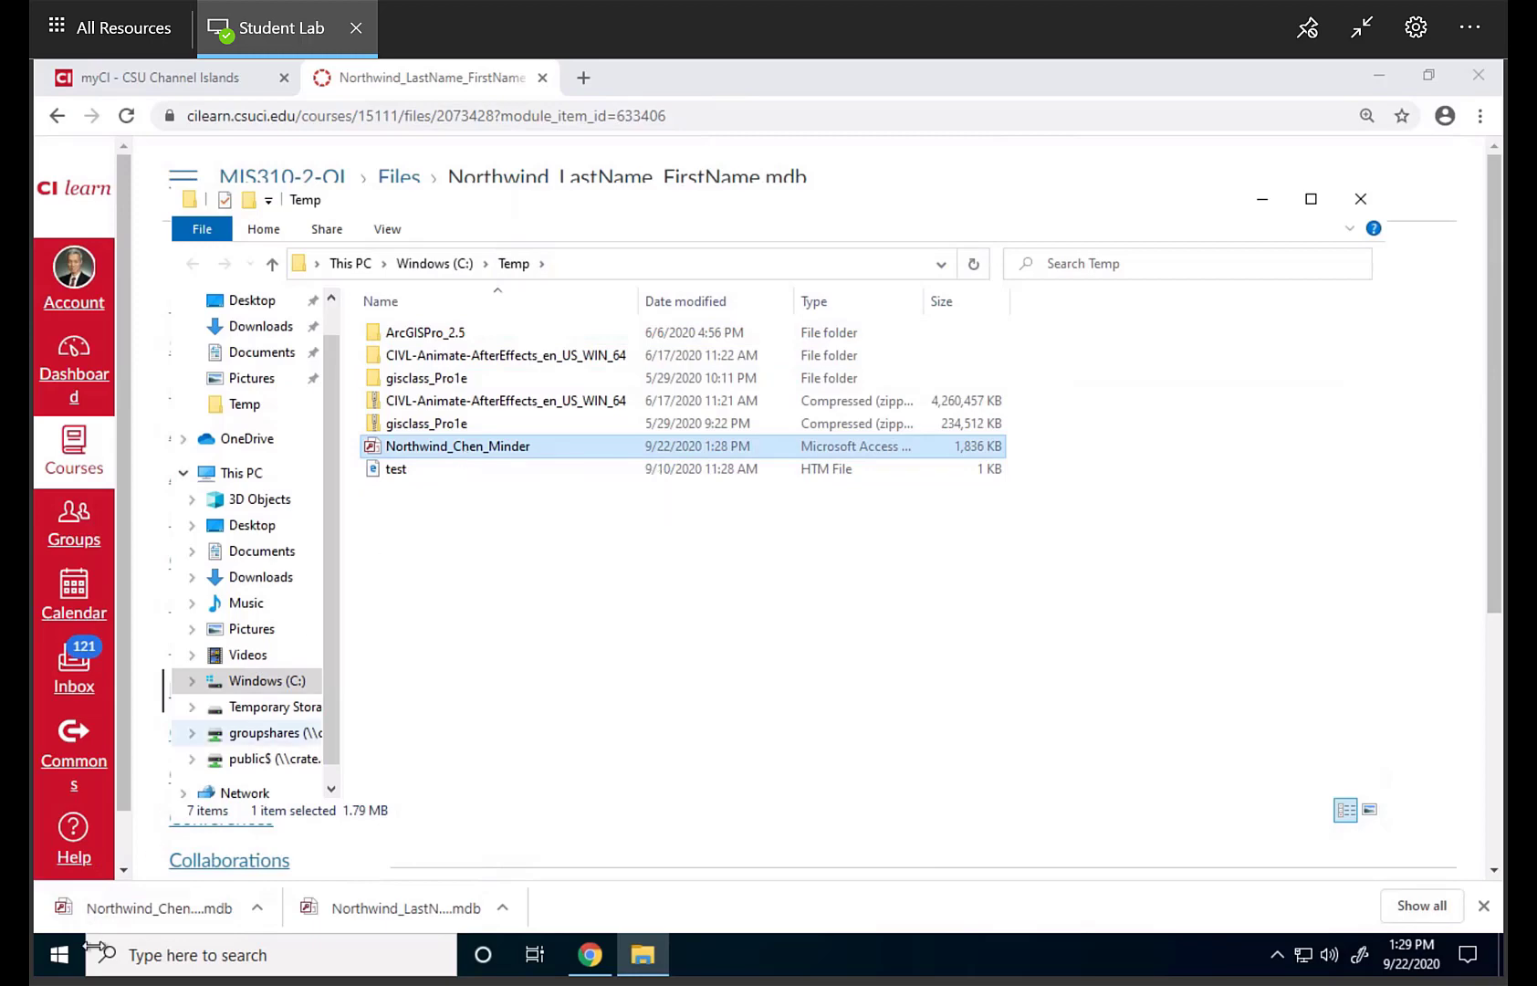
pyautogui.click(55, 964)
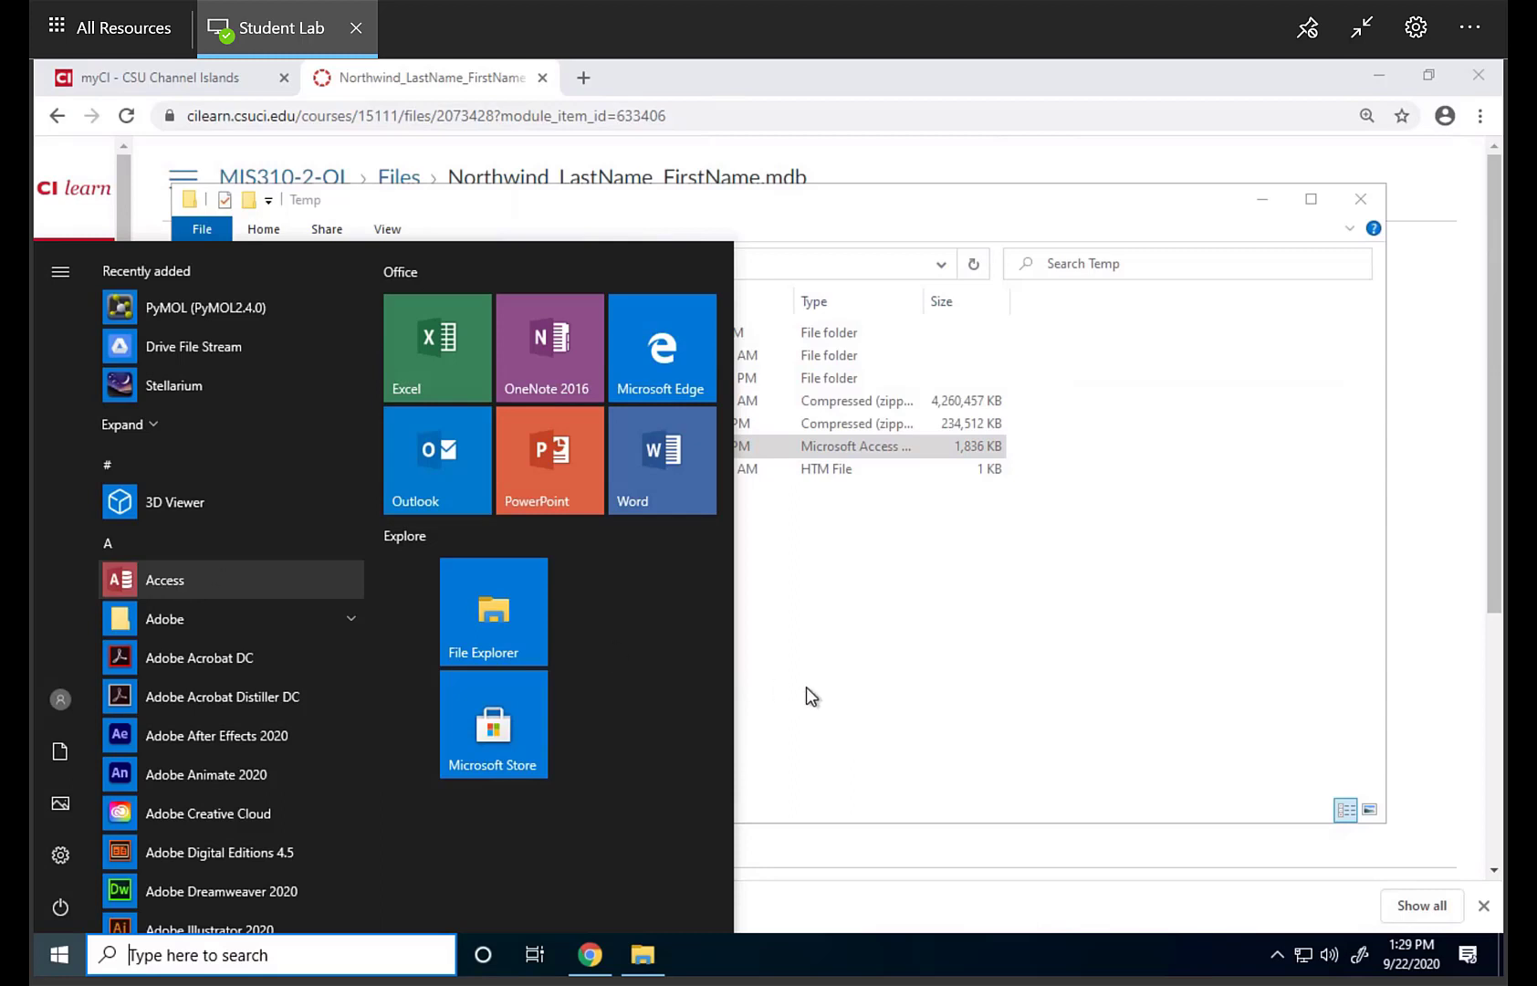
# Step: Open the Northwind .mdb from C:\Temp in Access, accepting the security warning
pyautogui.click(842, 687)
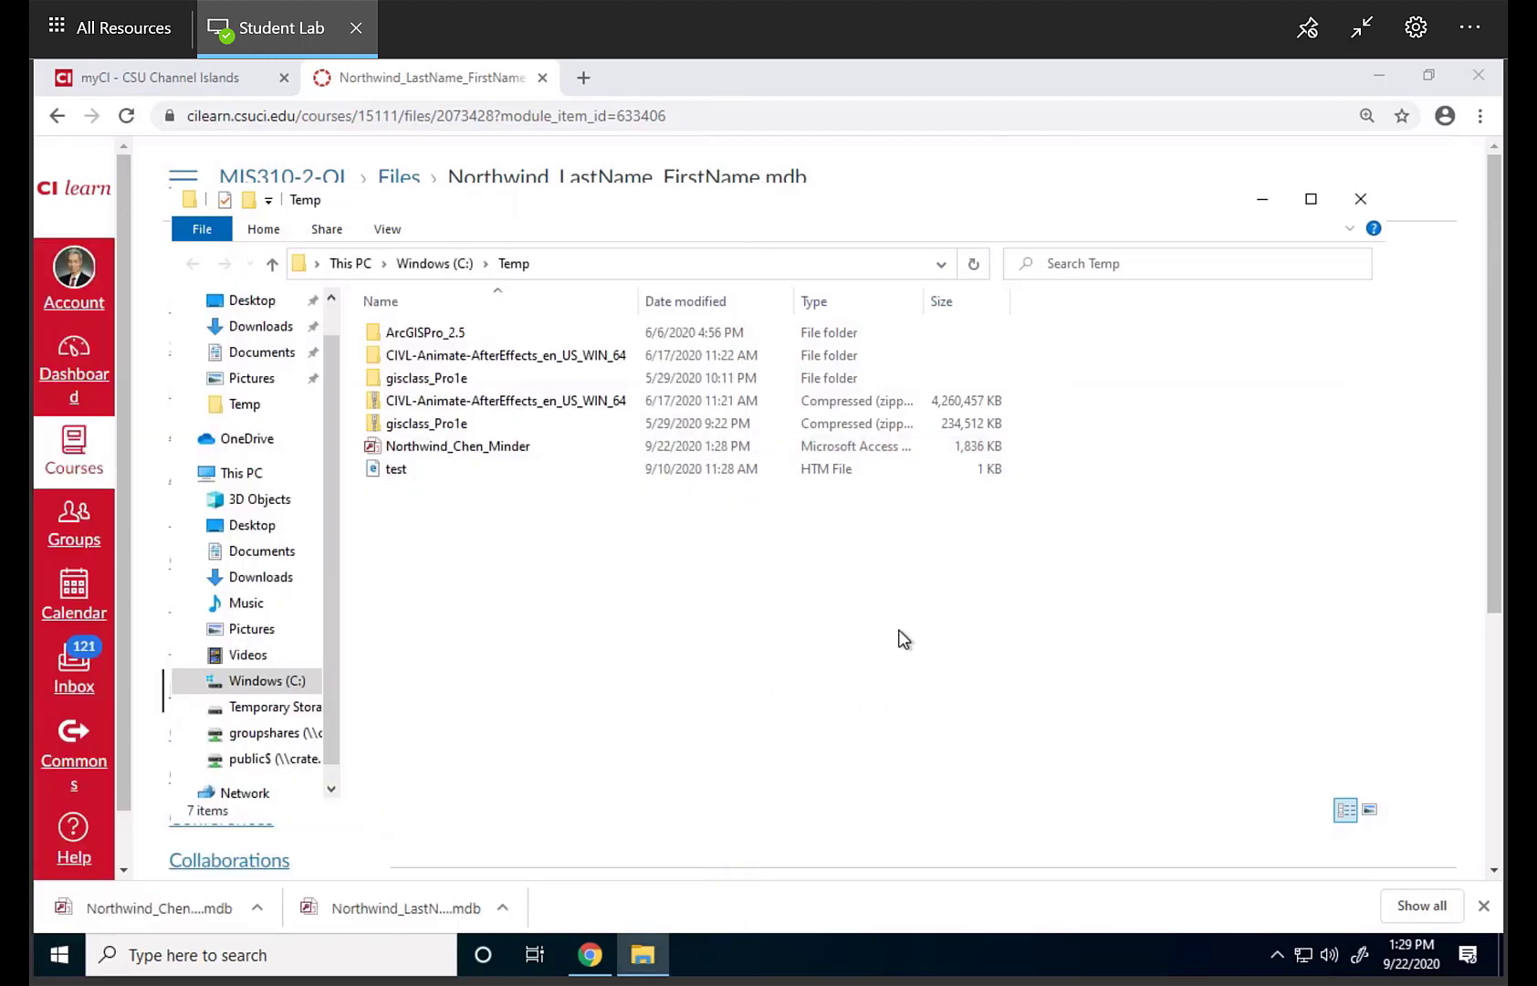
pyautogui.click(481, 454)
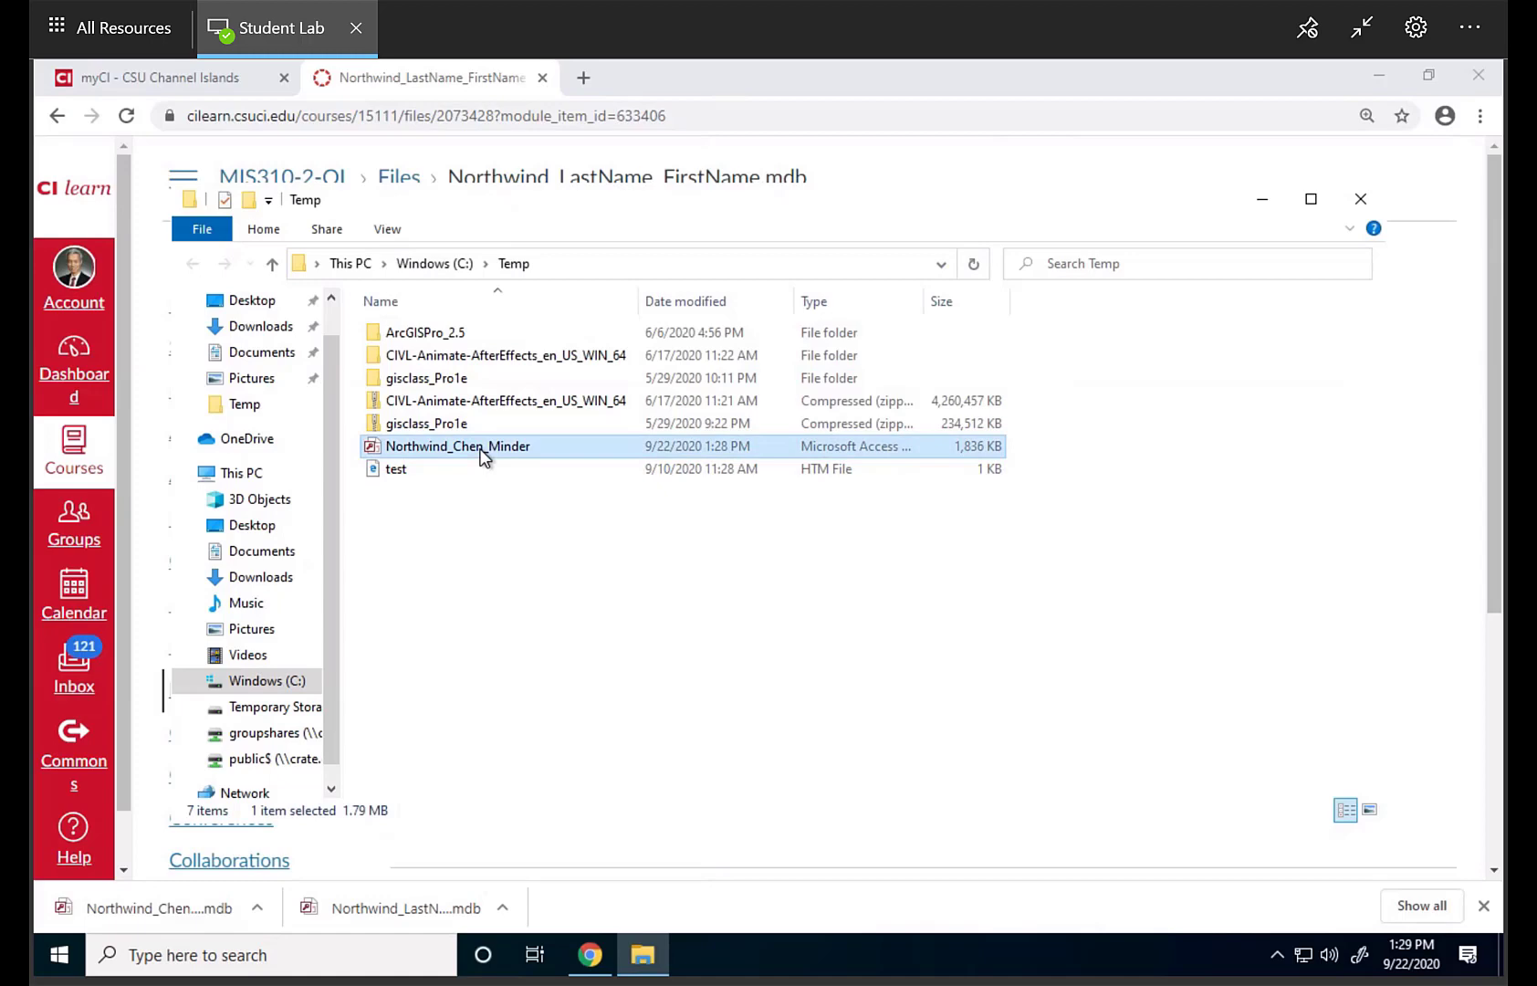
pyautogui.doubleClick(482, 449)
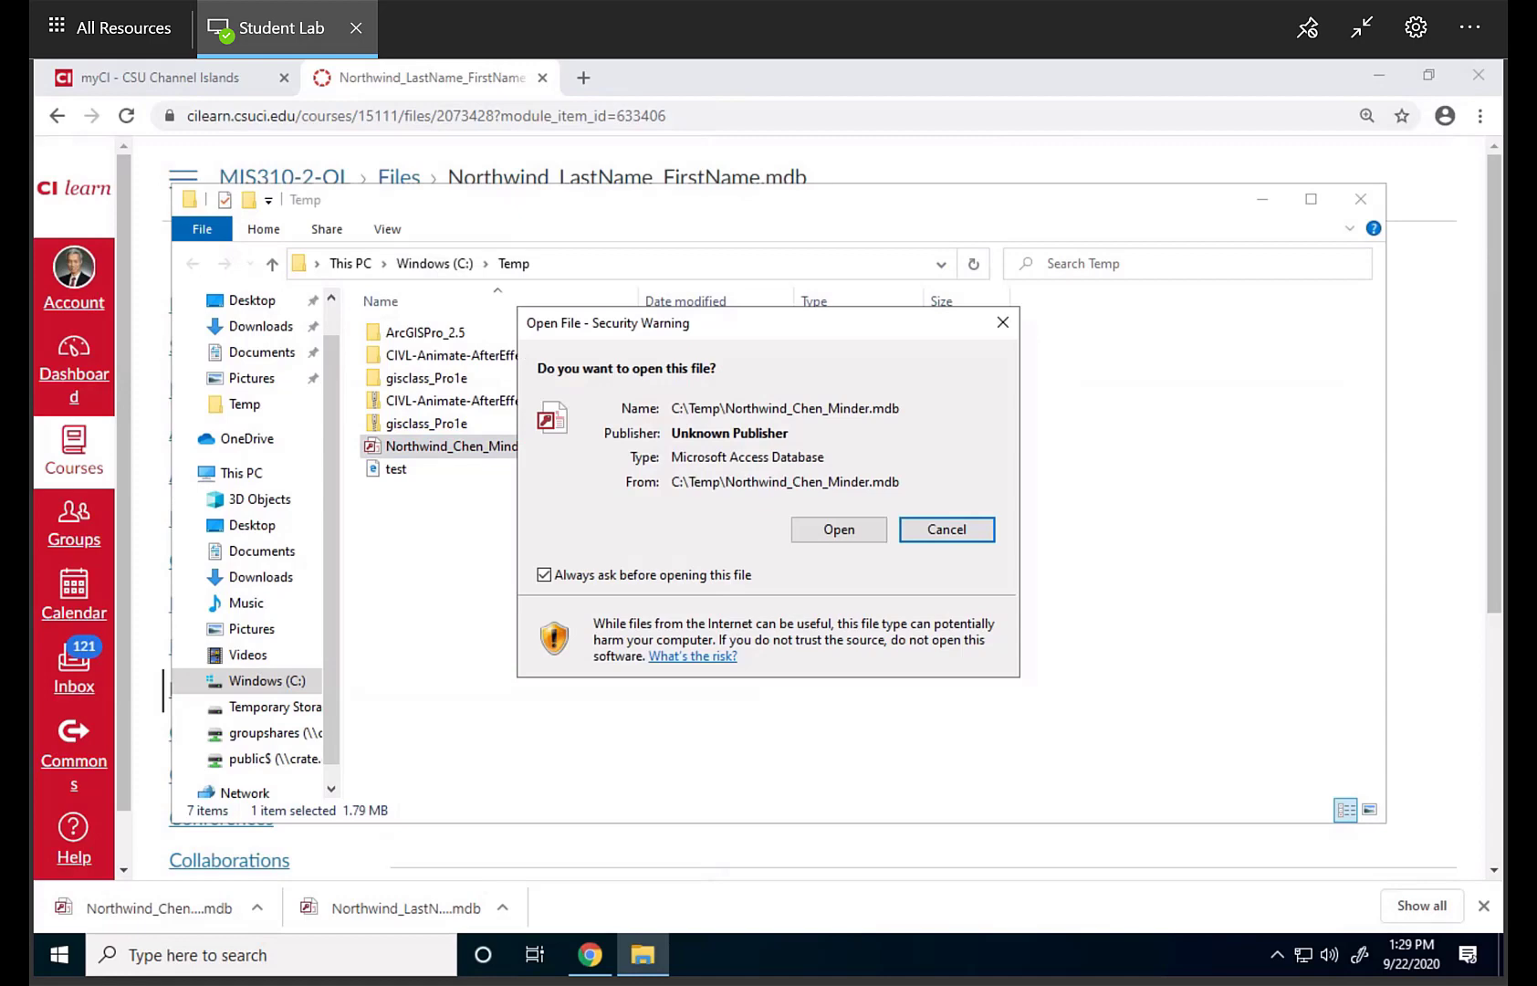
pyautogui.click(839, 530)
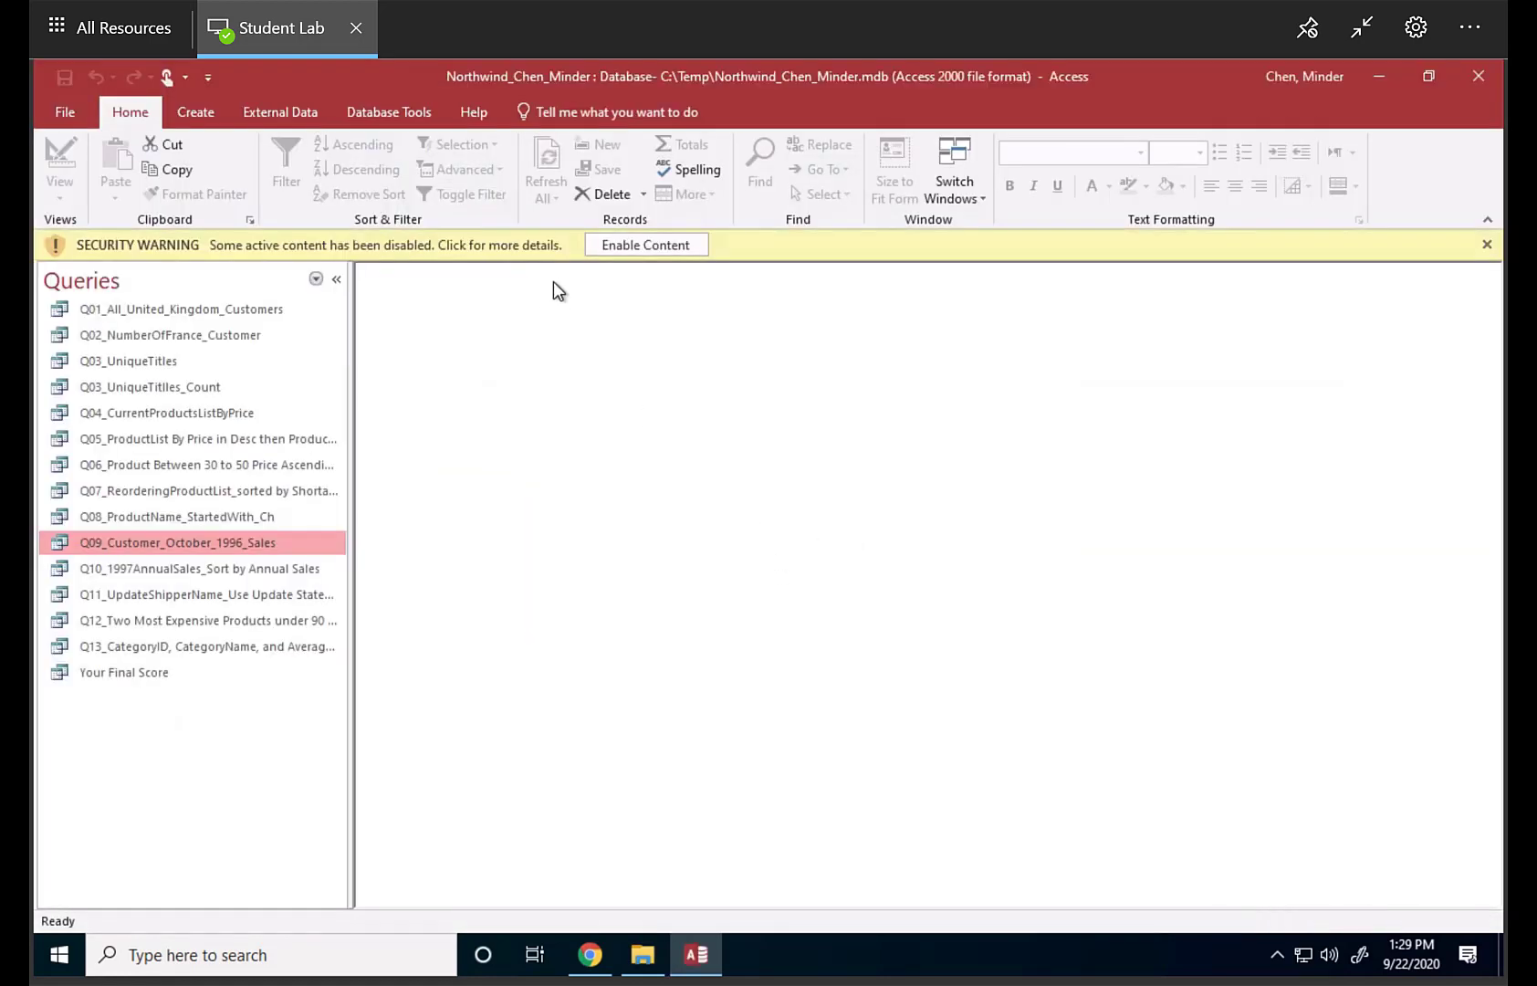
# Step: Enable content and widen the navigation pane so names like Q01_All_United_Kingdom_Customers show fully
pyautogui.click(646, 246)
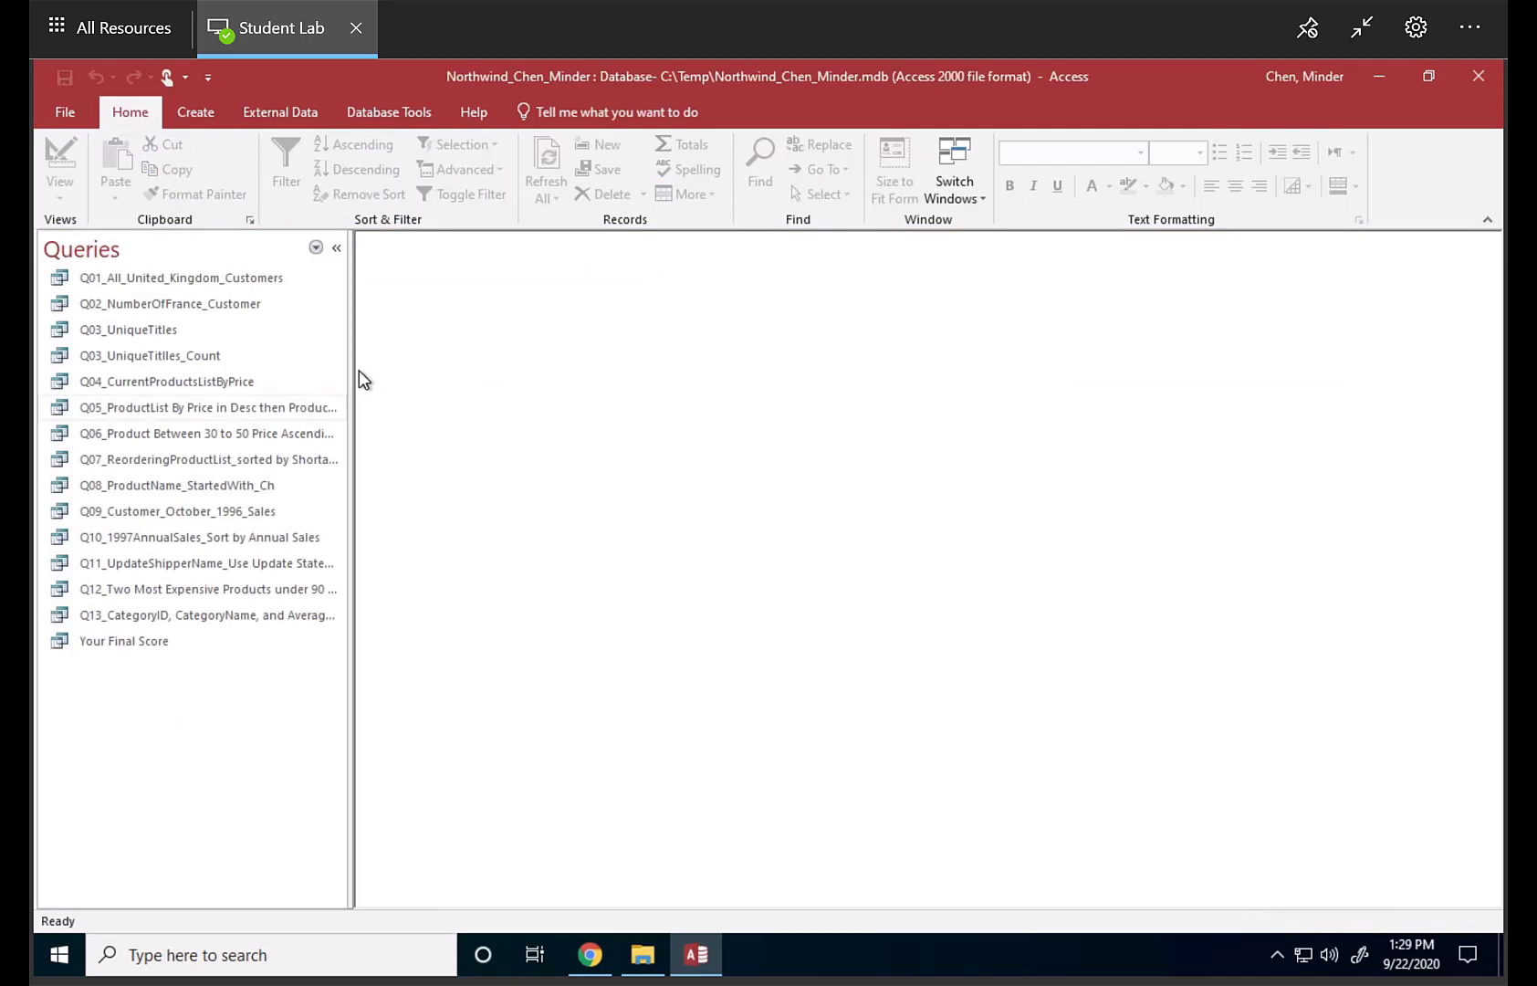
pyautogui.moveTo(354, 369); pyautogui.dragTo(448, 380)
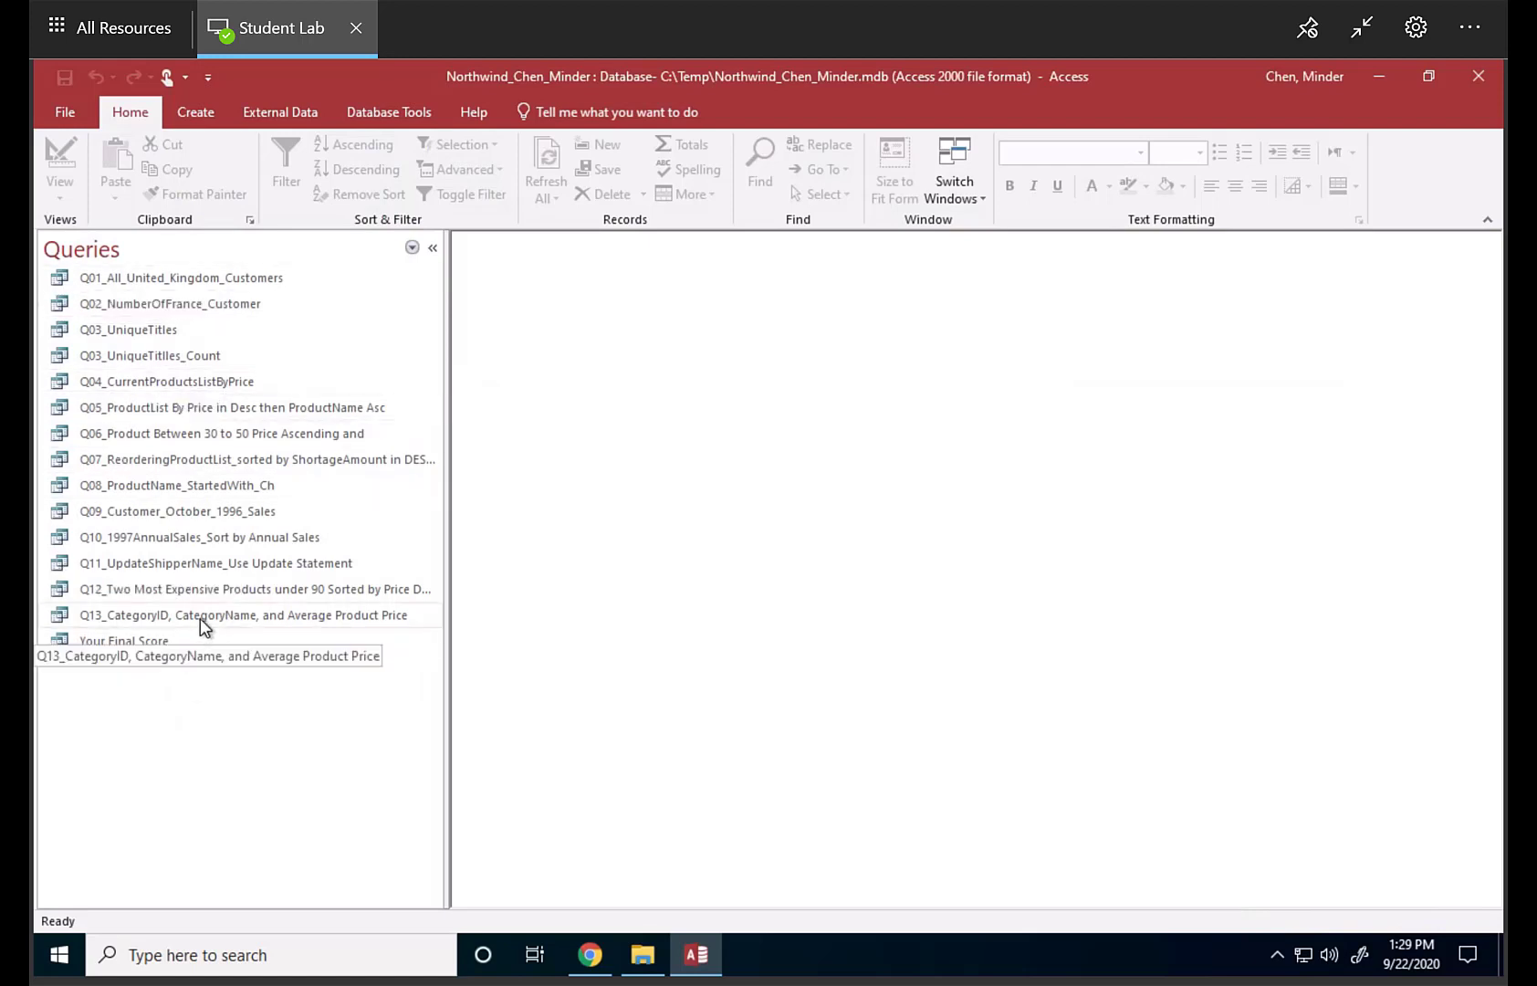
pyautogui.click(173, 276)
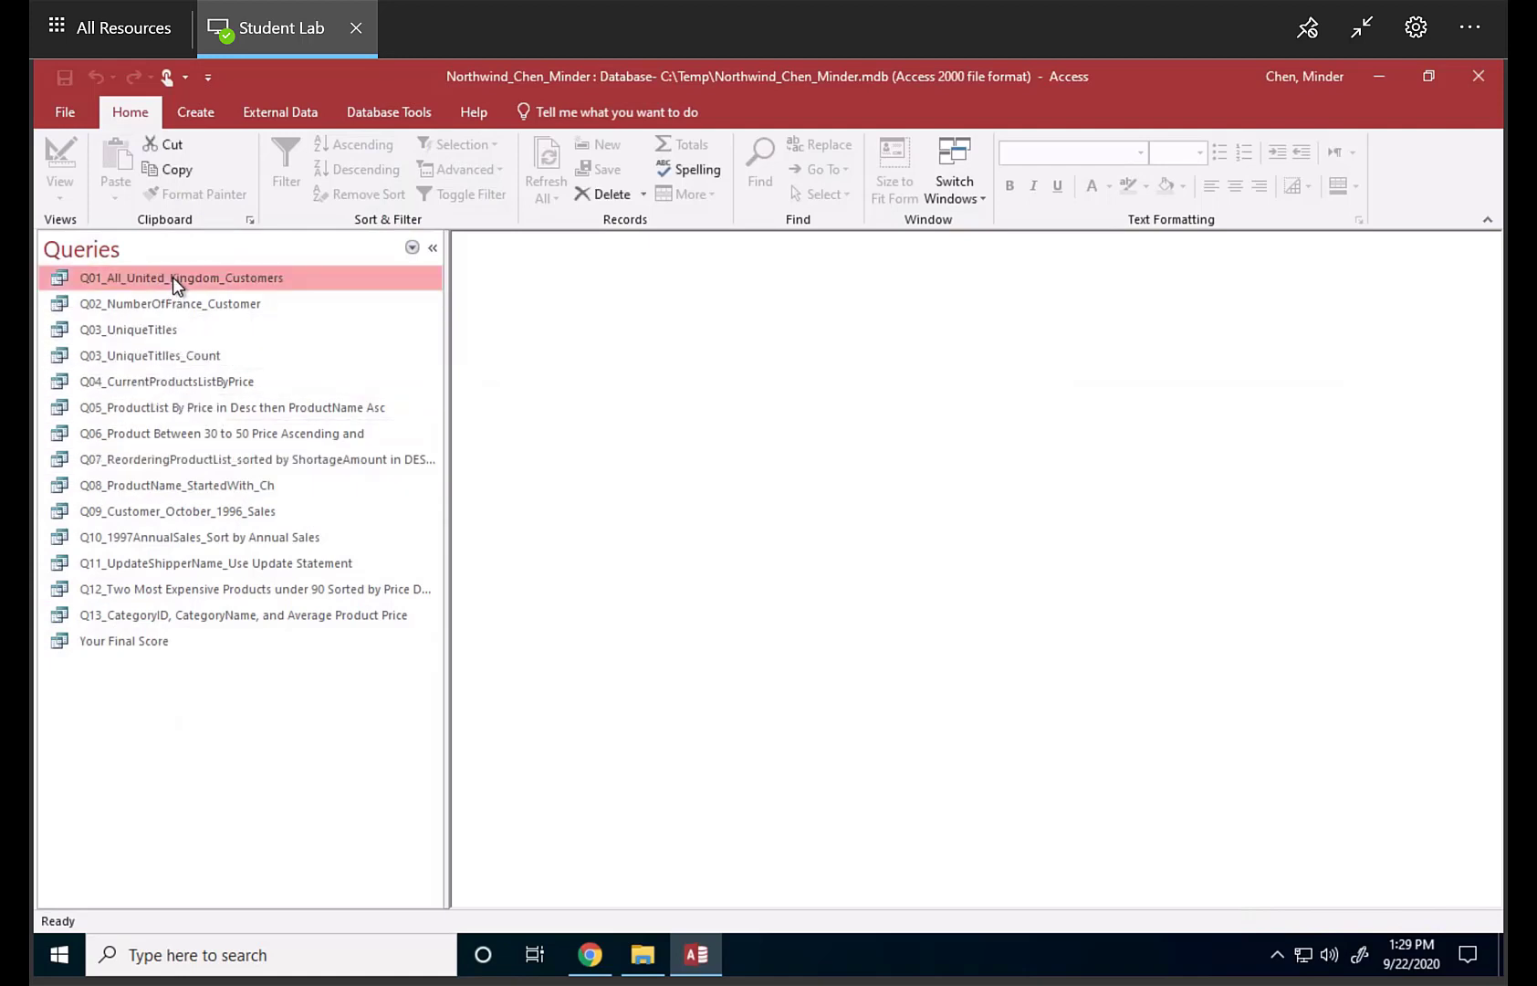
# Step: Open Q01_All_United_Kingdom_Customers as a datasheet and maximize its window
pyautogui.doubleClick(172, 276)
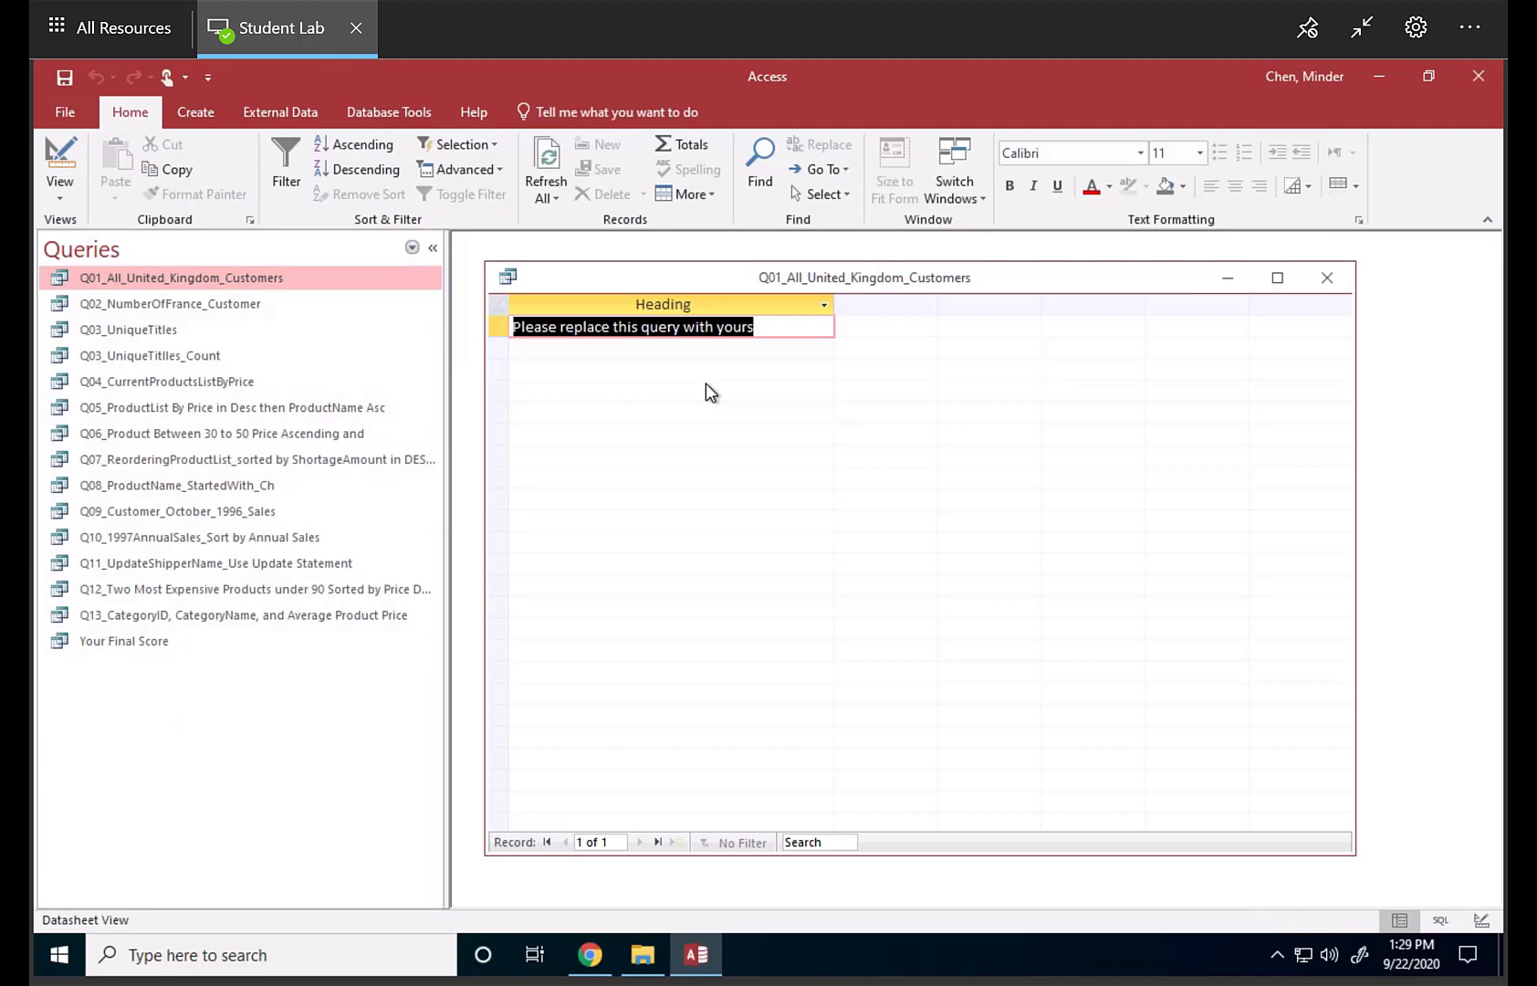
pyautogui.click(1276, 279)
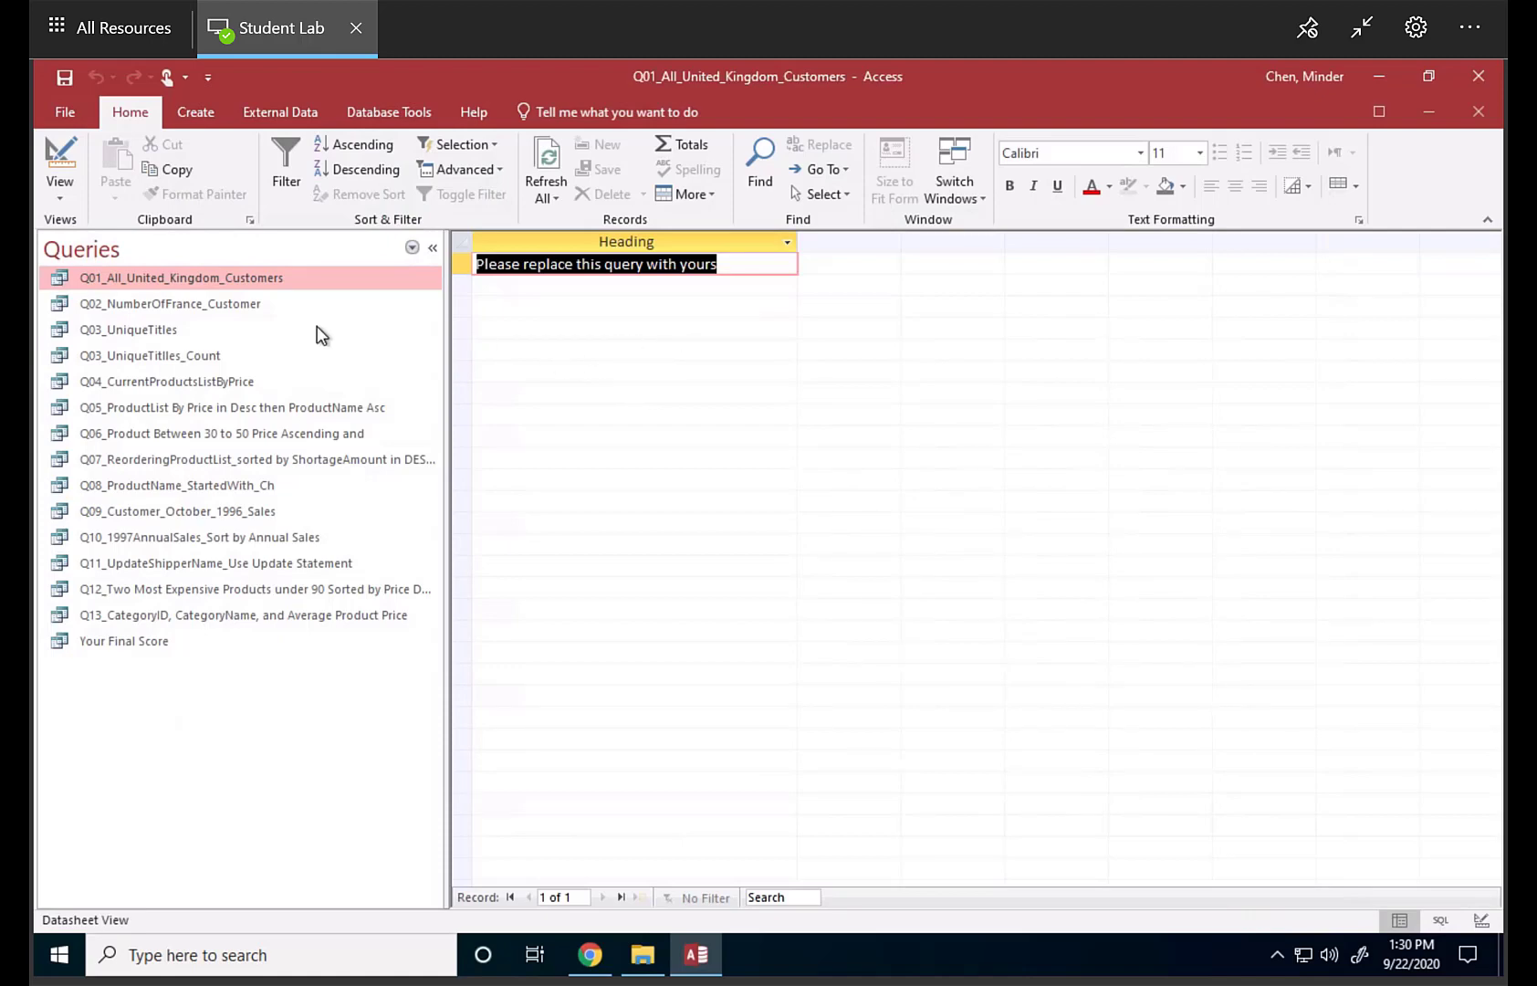
# Step: Put Q01 in Design View, then minimize Access to reveal the C:\Temp folder
pyautogui.click(60, 157)
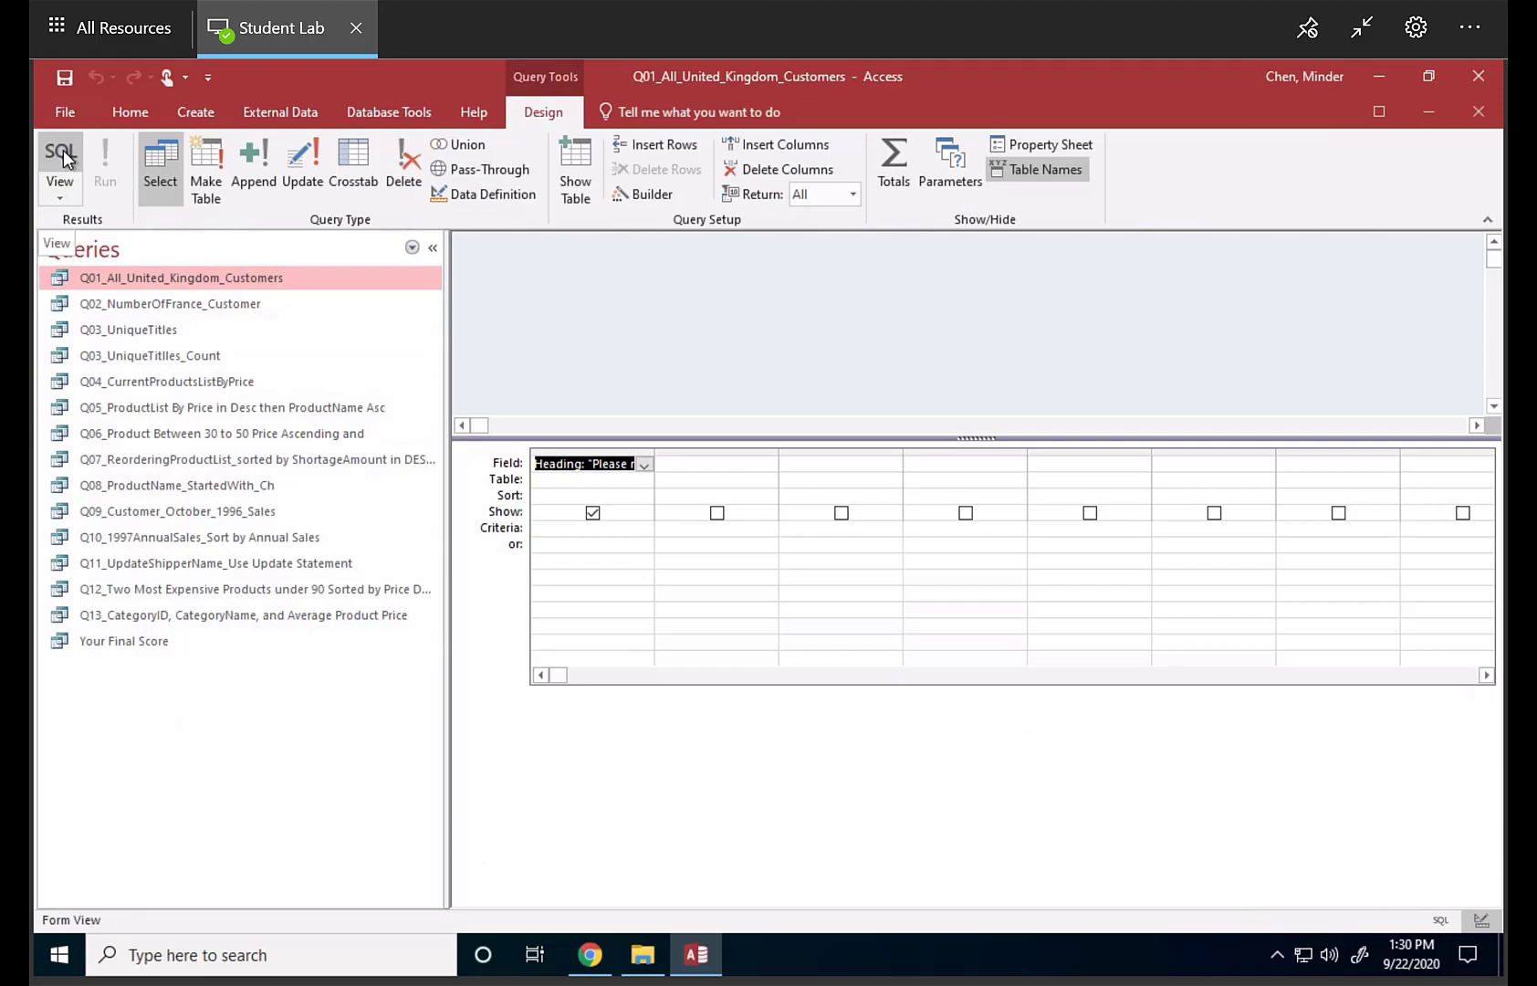
pyautogui.hotkey('alt', 'Tab')
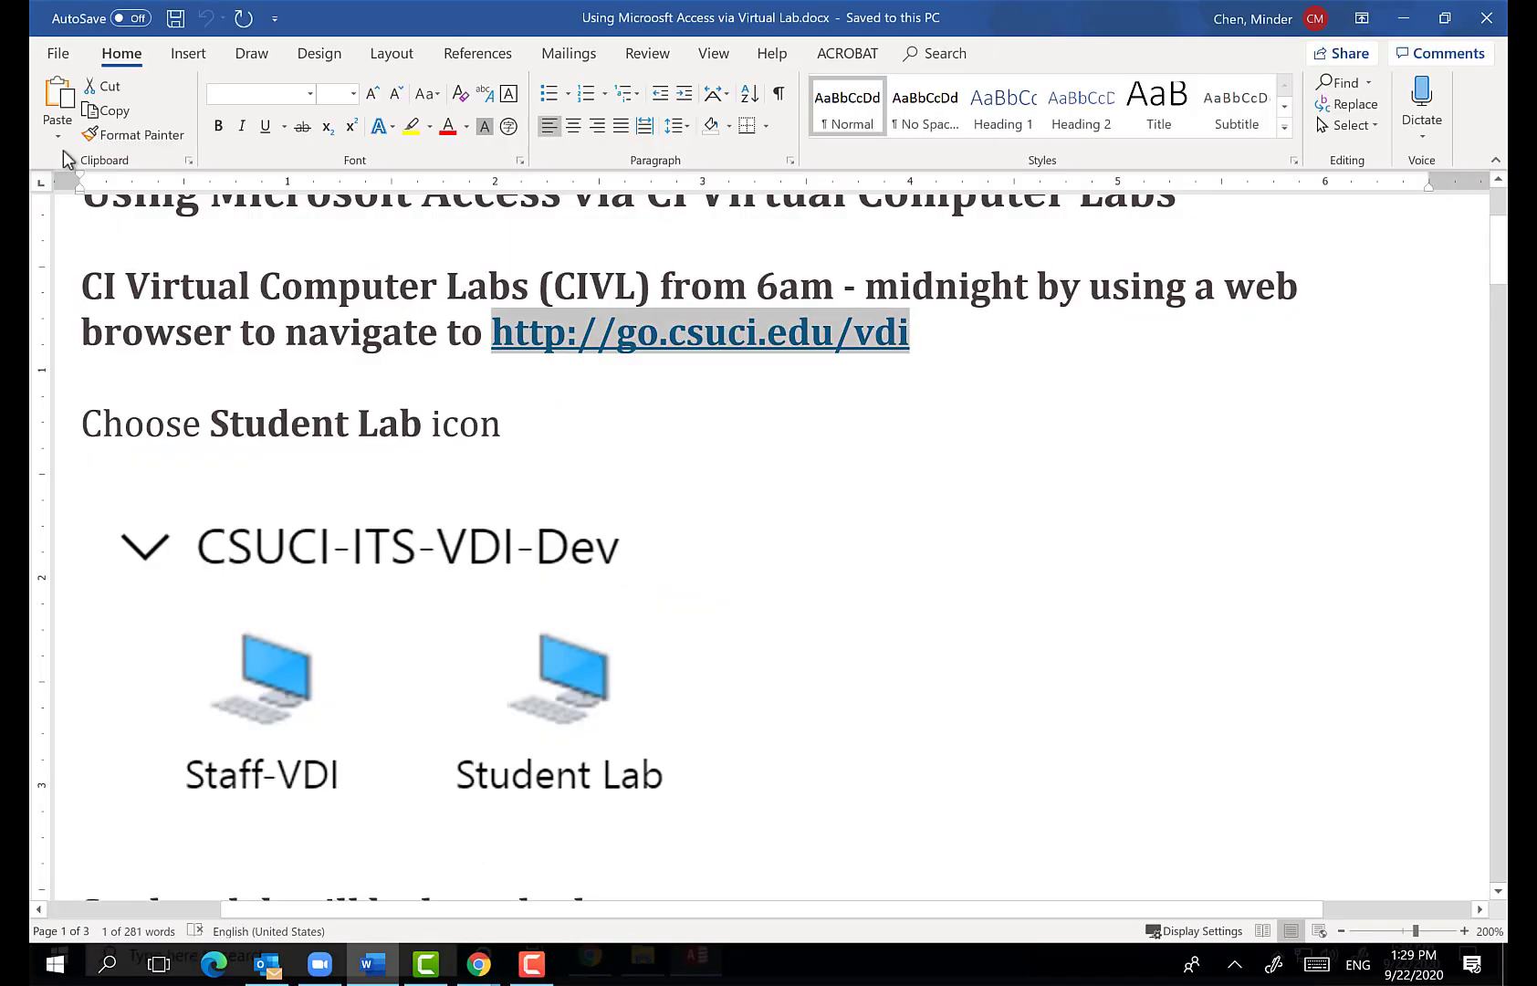
pyautogui.hotkey('alt', 'Tab')
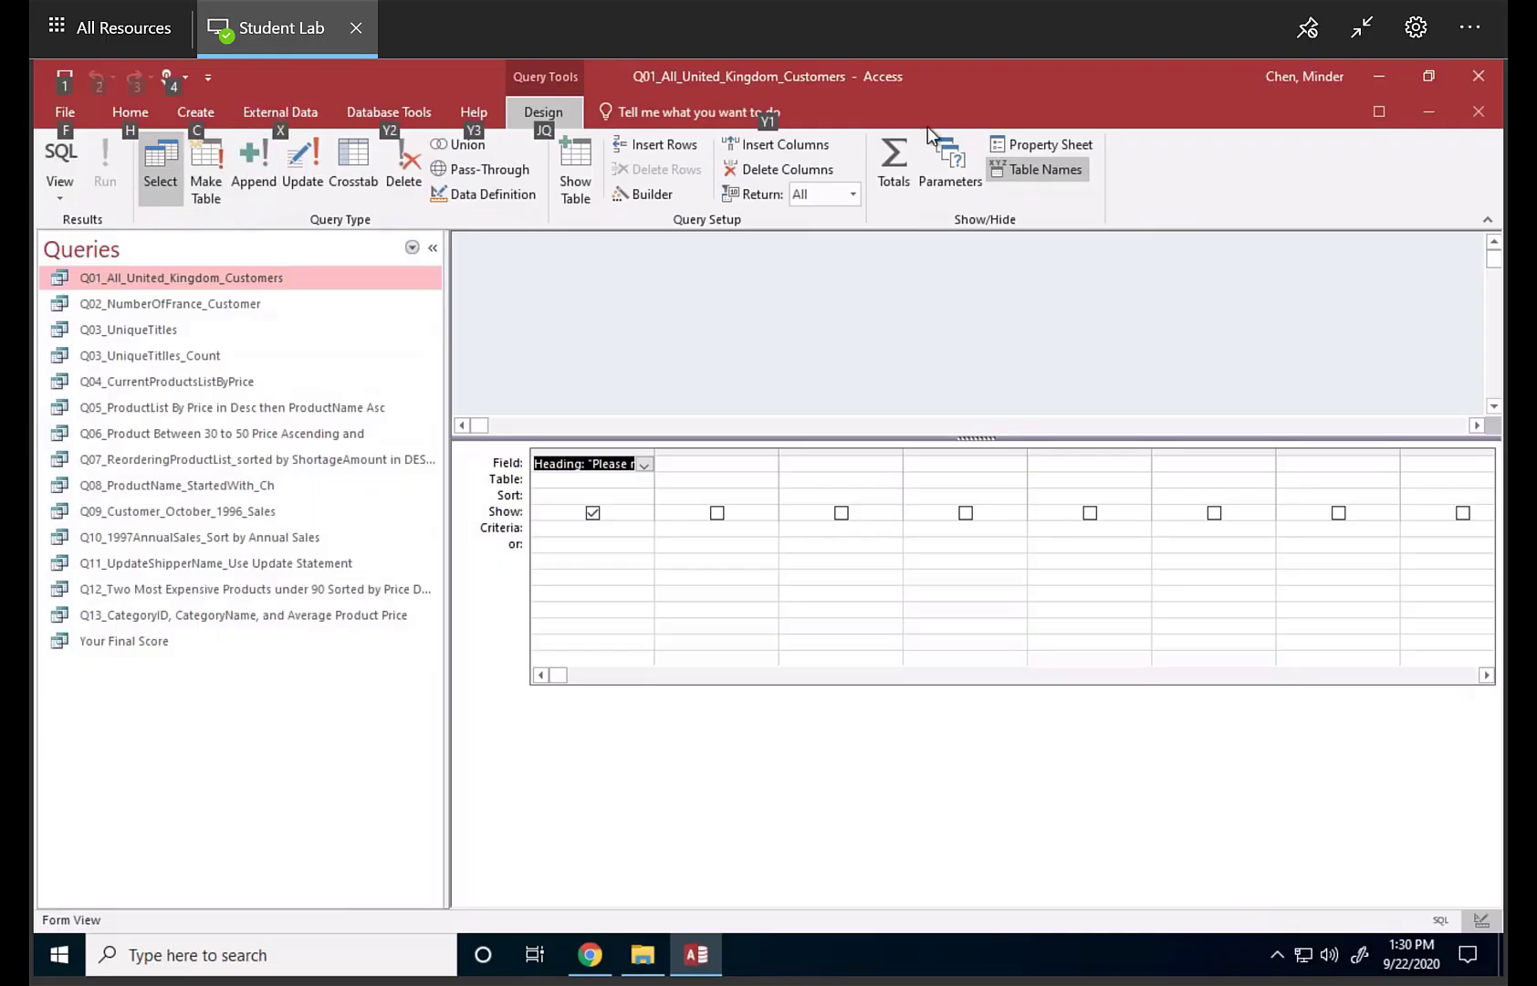
pyautogui.click(1381, 76)
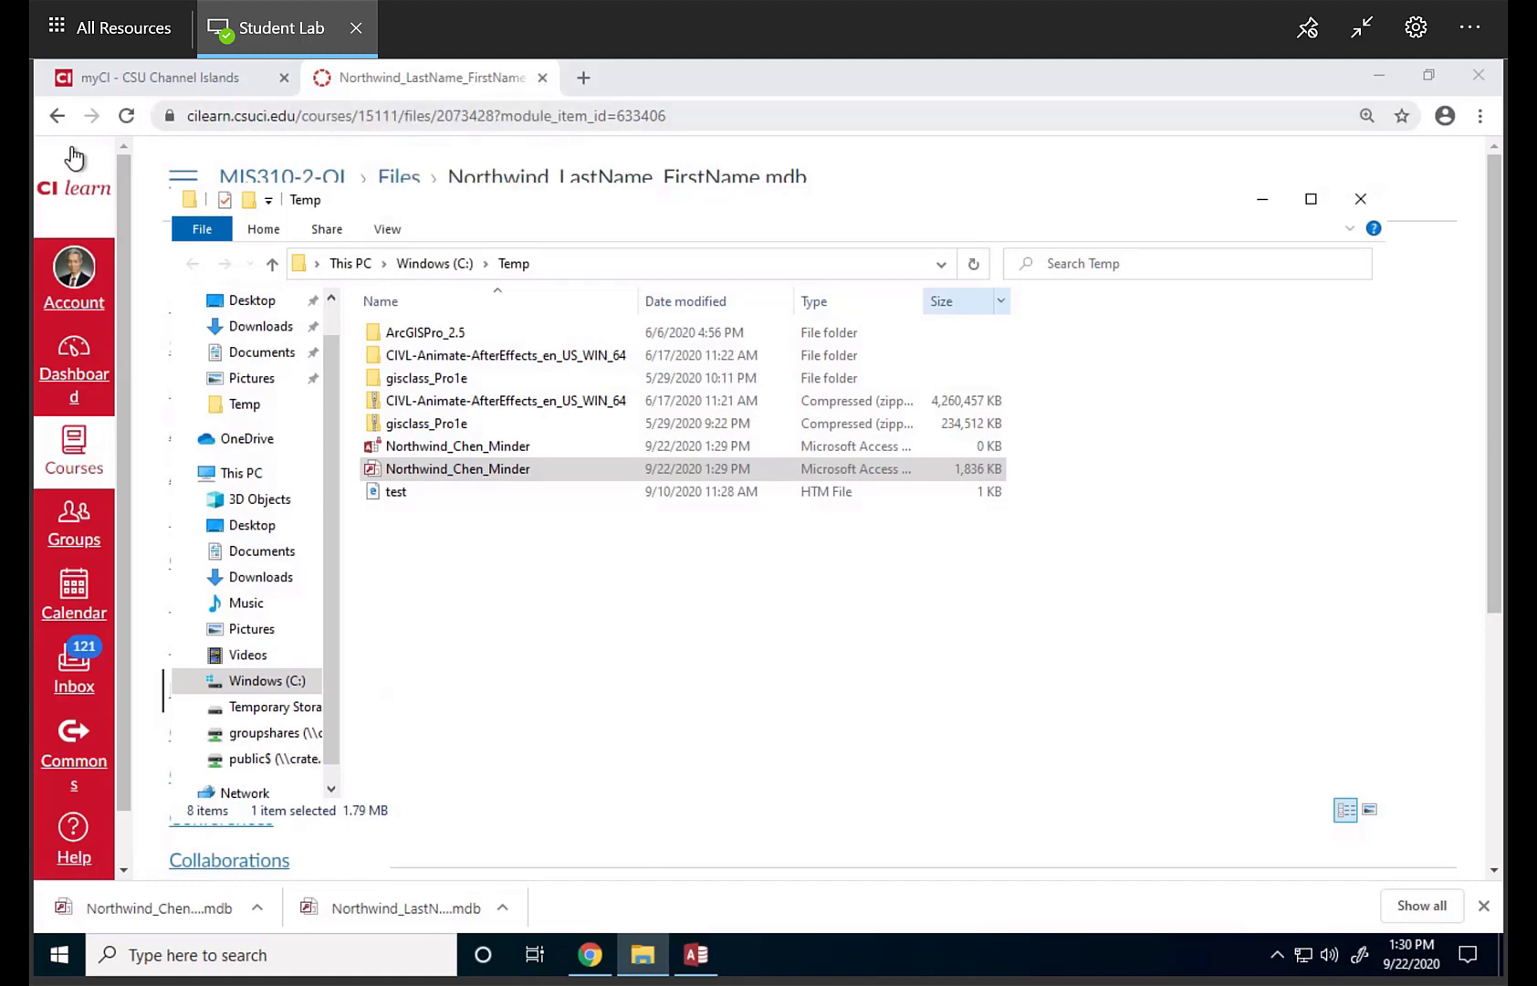
# Step: From Modules, open the Assignment 2 problem set document in a new DocViewer tab
pyautogui.click(58, 117)
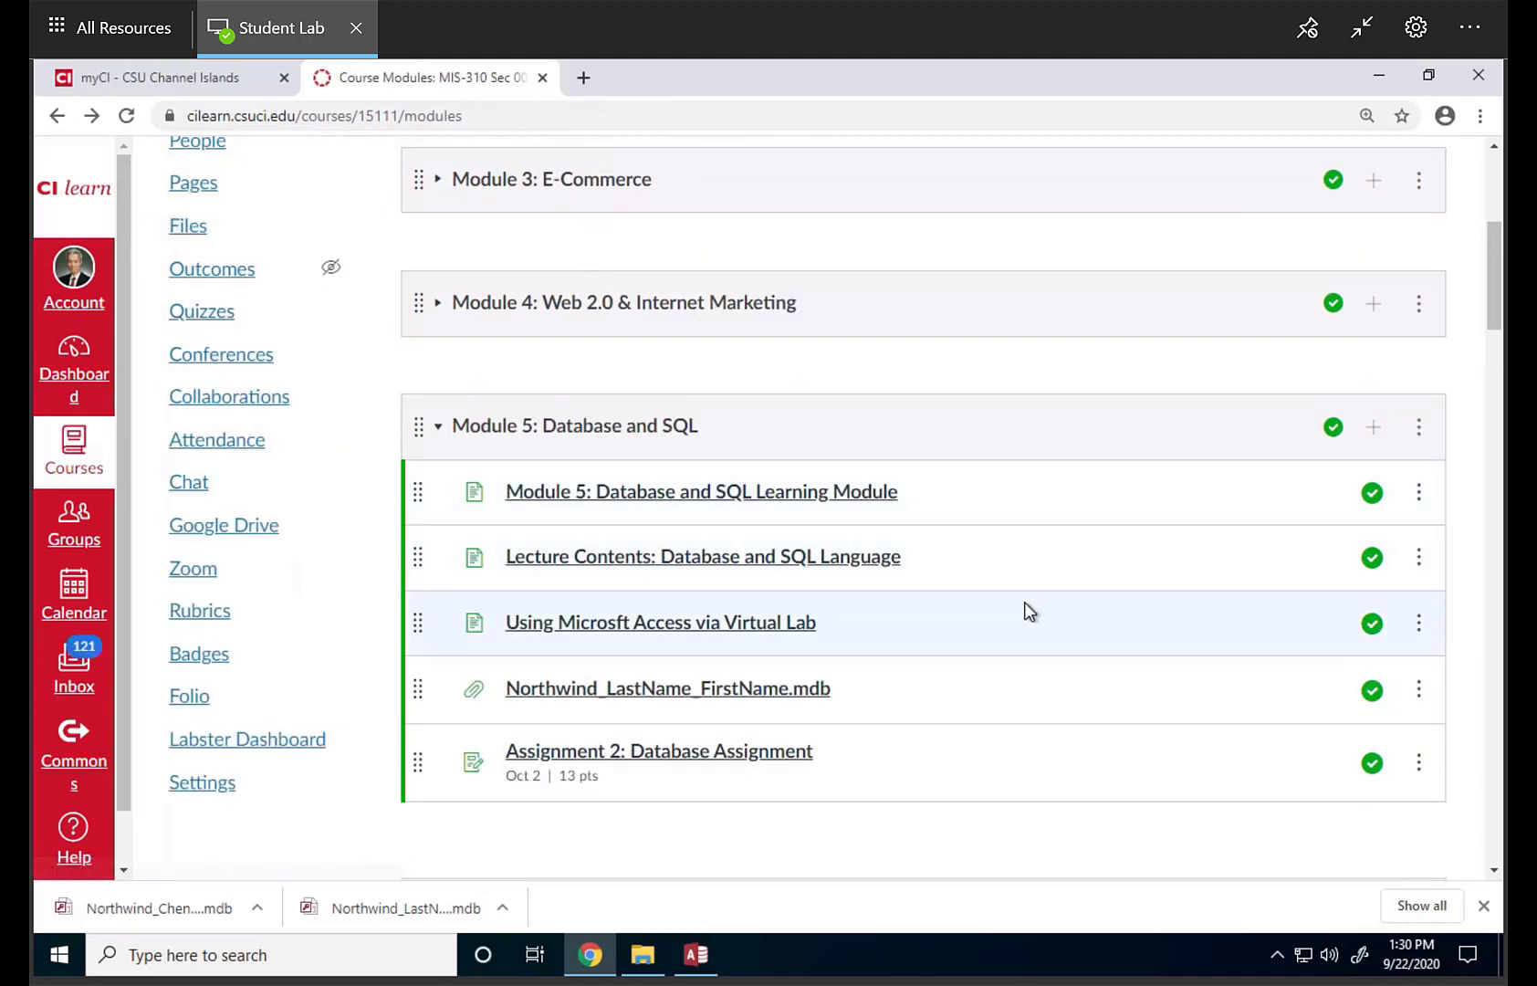
pyautogui.scroll(2, 994, 630)
pyautogui.scroll(-2, 958, 645)
pyautogui.click(783, 754)
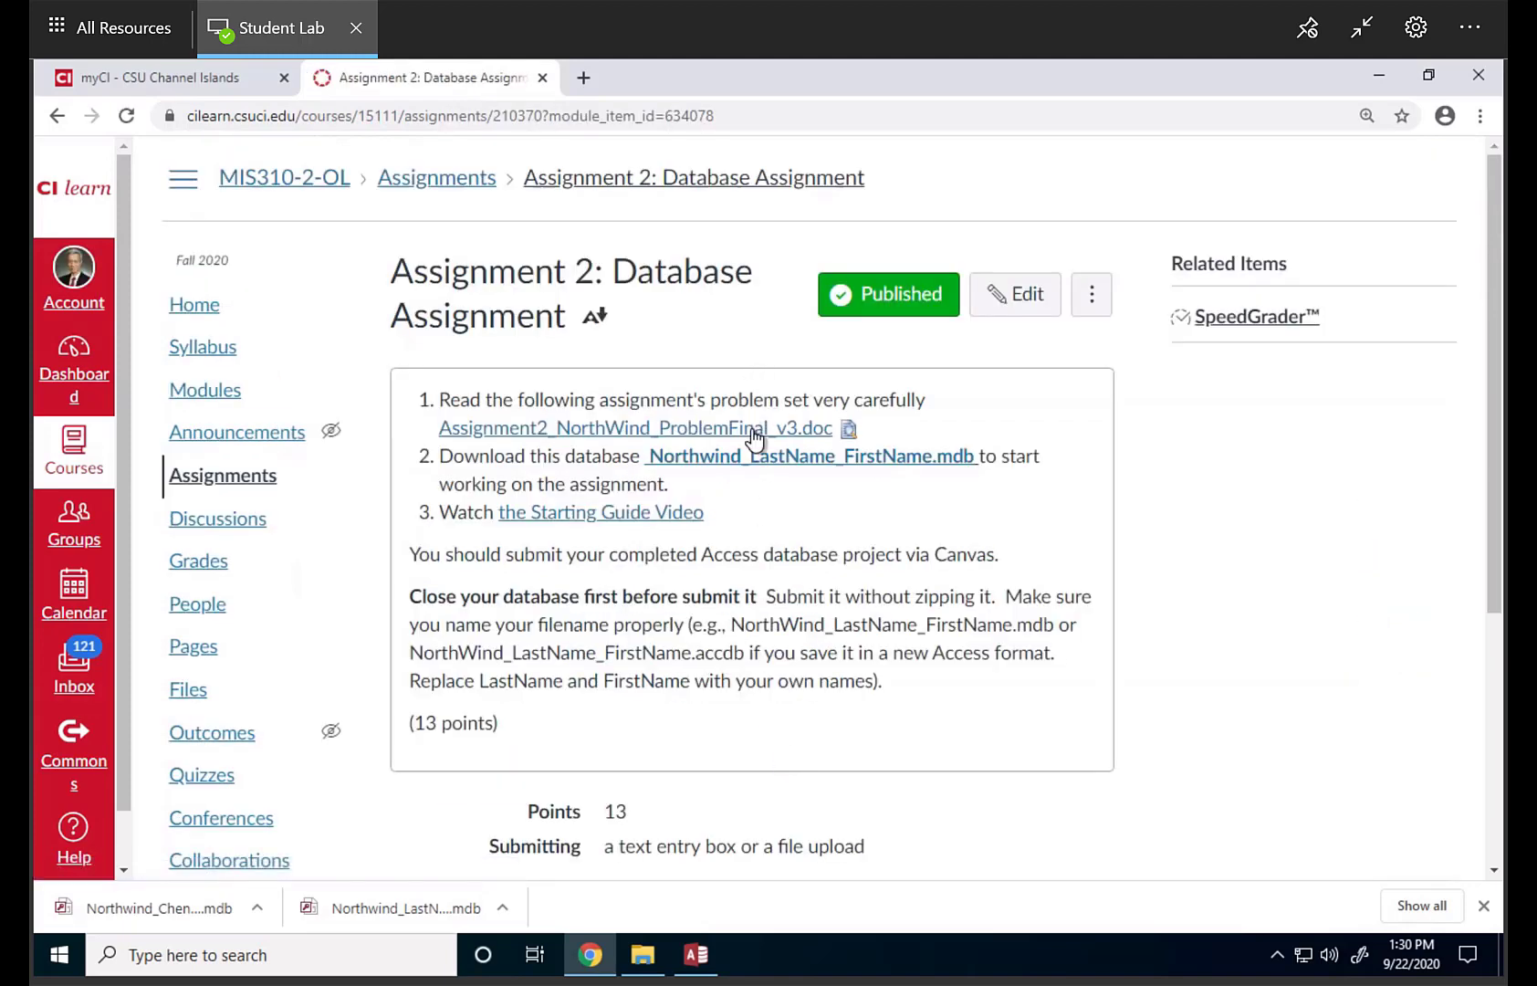
pyautogui.rightClick(754, 436)
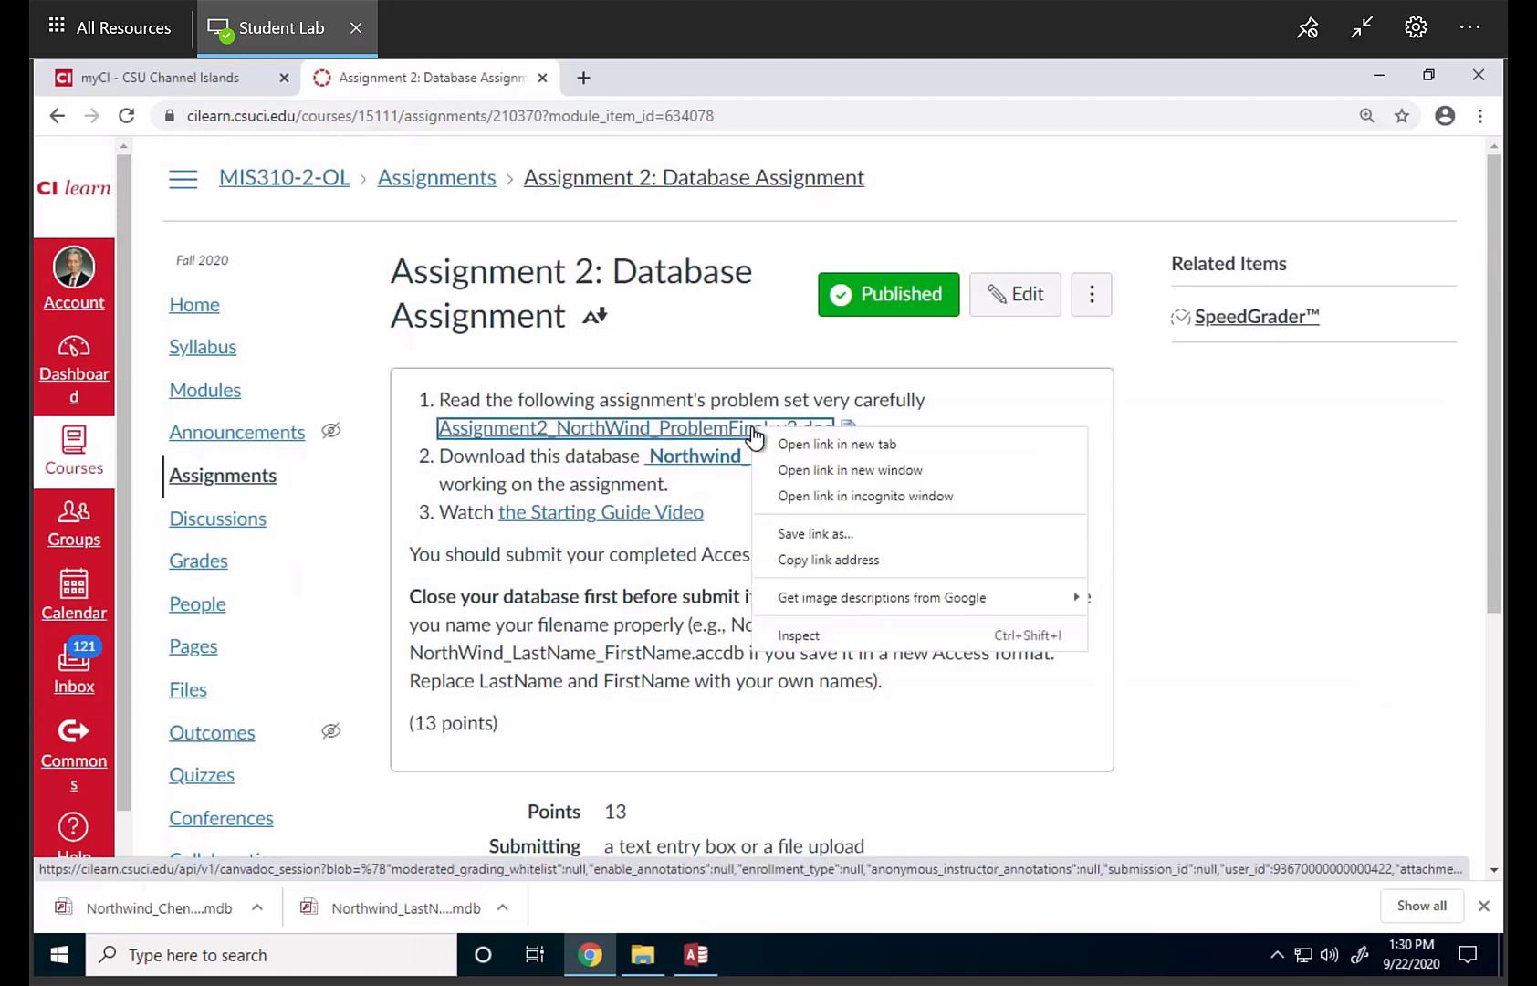
pyautogui.click(849, 447)
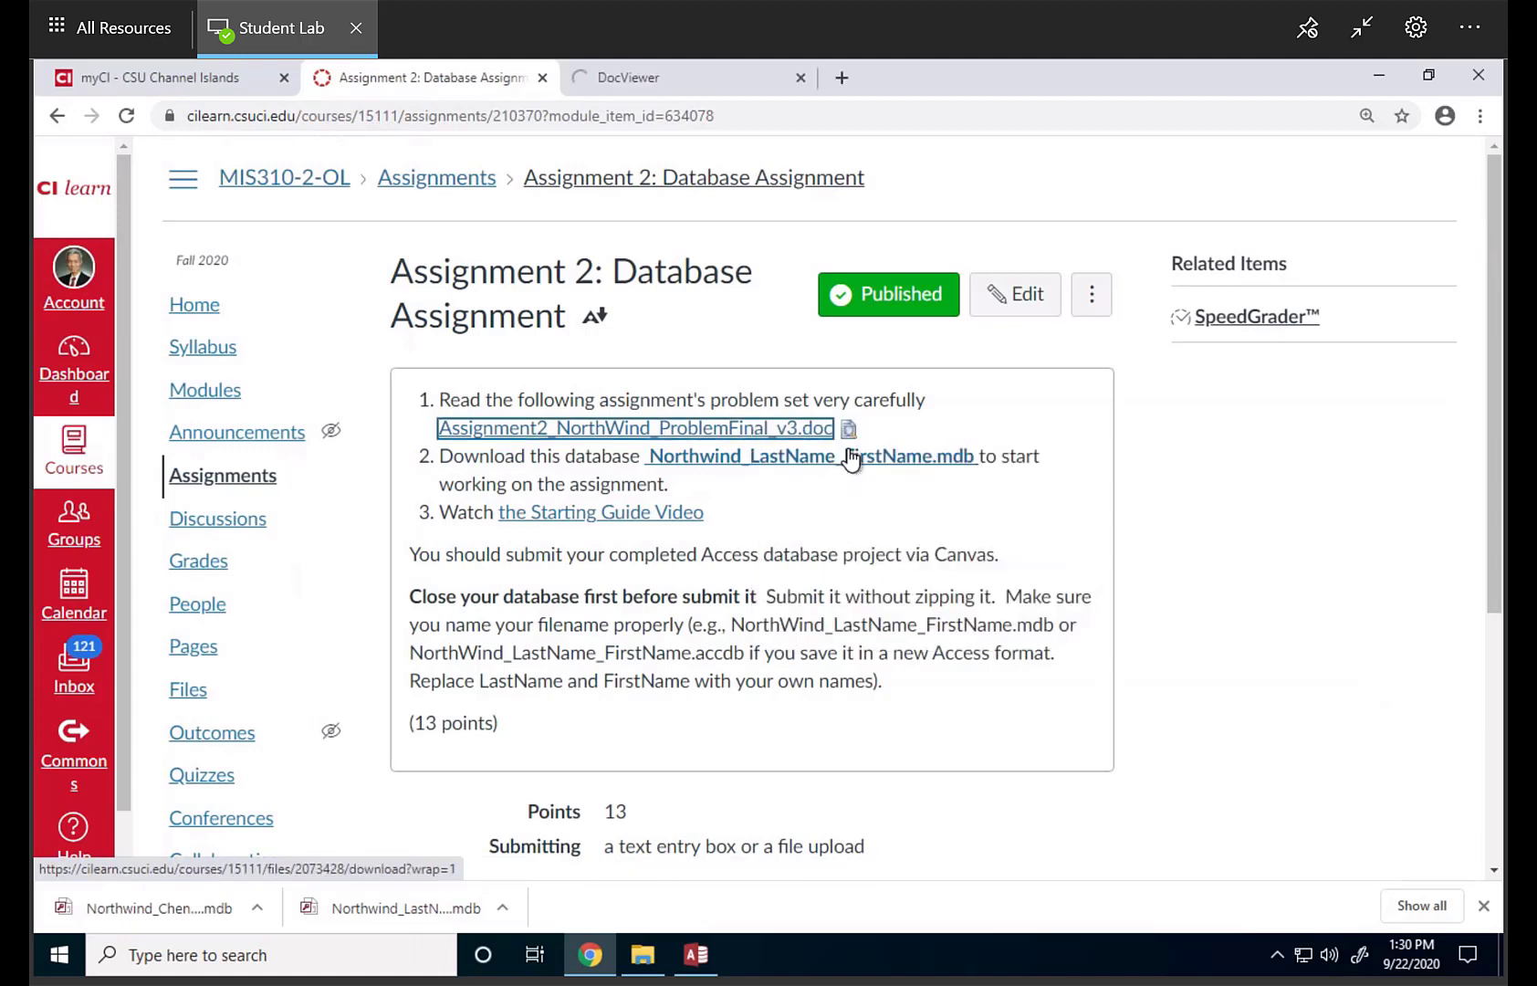
pyautogui.click(659, 81)
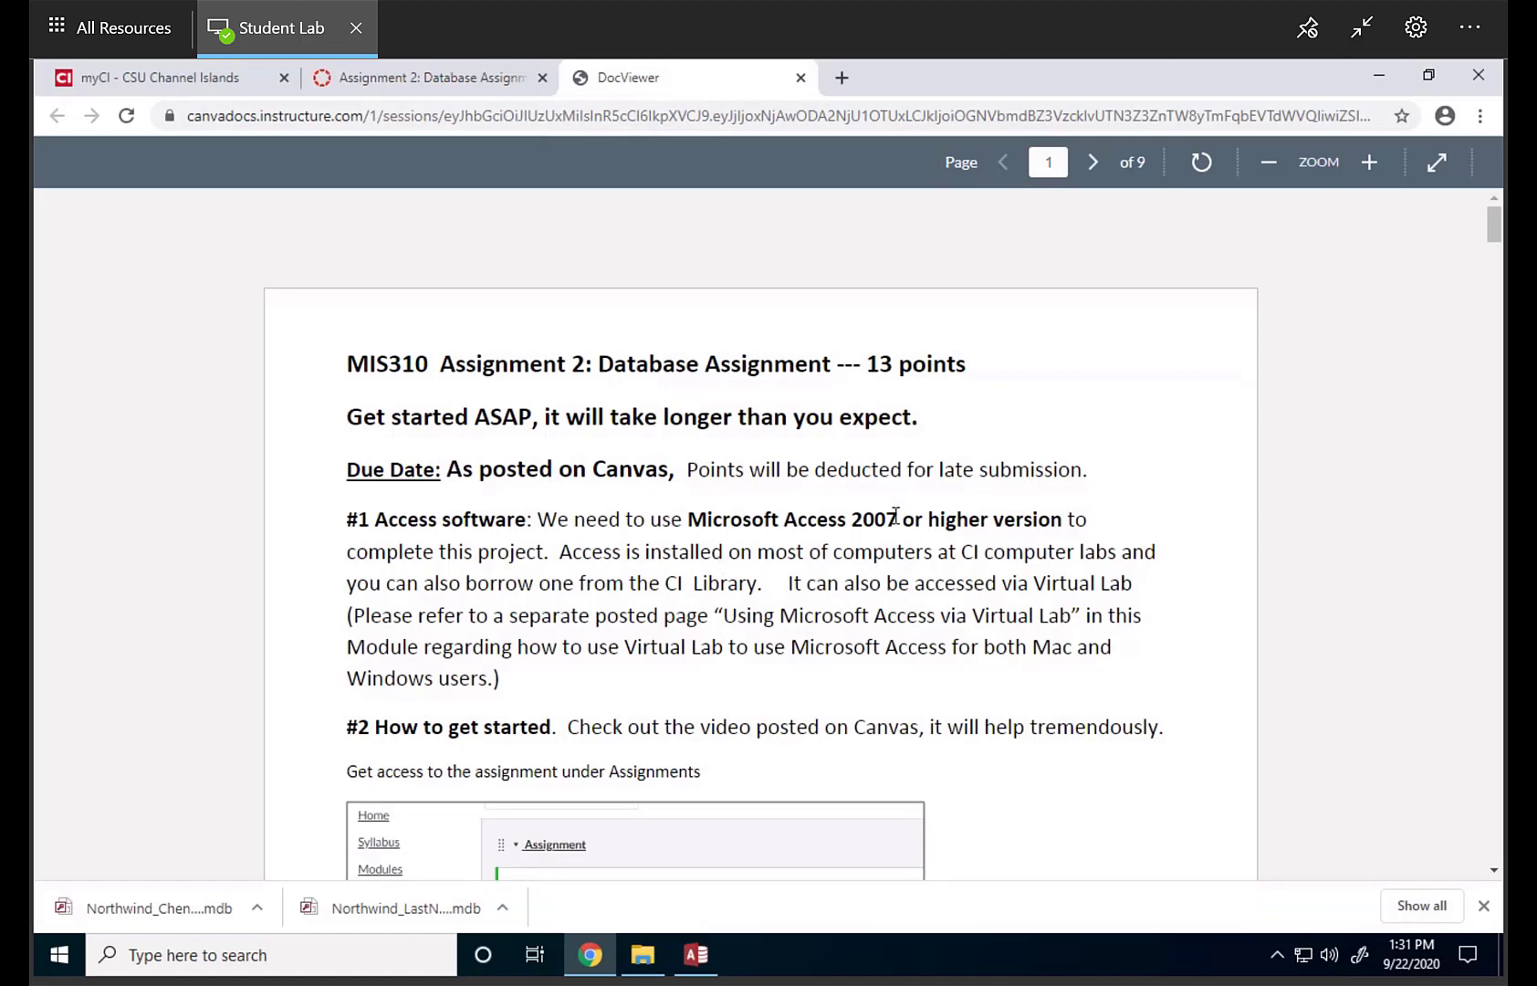
# Step: Scroll the DocViewer past the relationship diagram to page 4, where Q1 begins
pyautogui.scroll(-15, 895, 515)
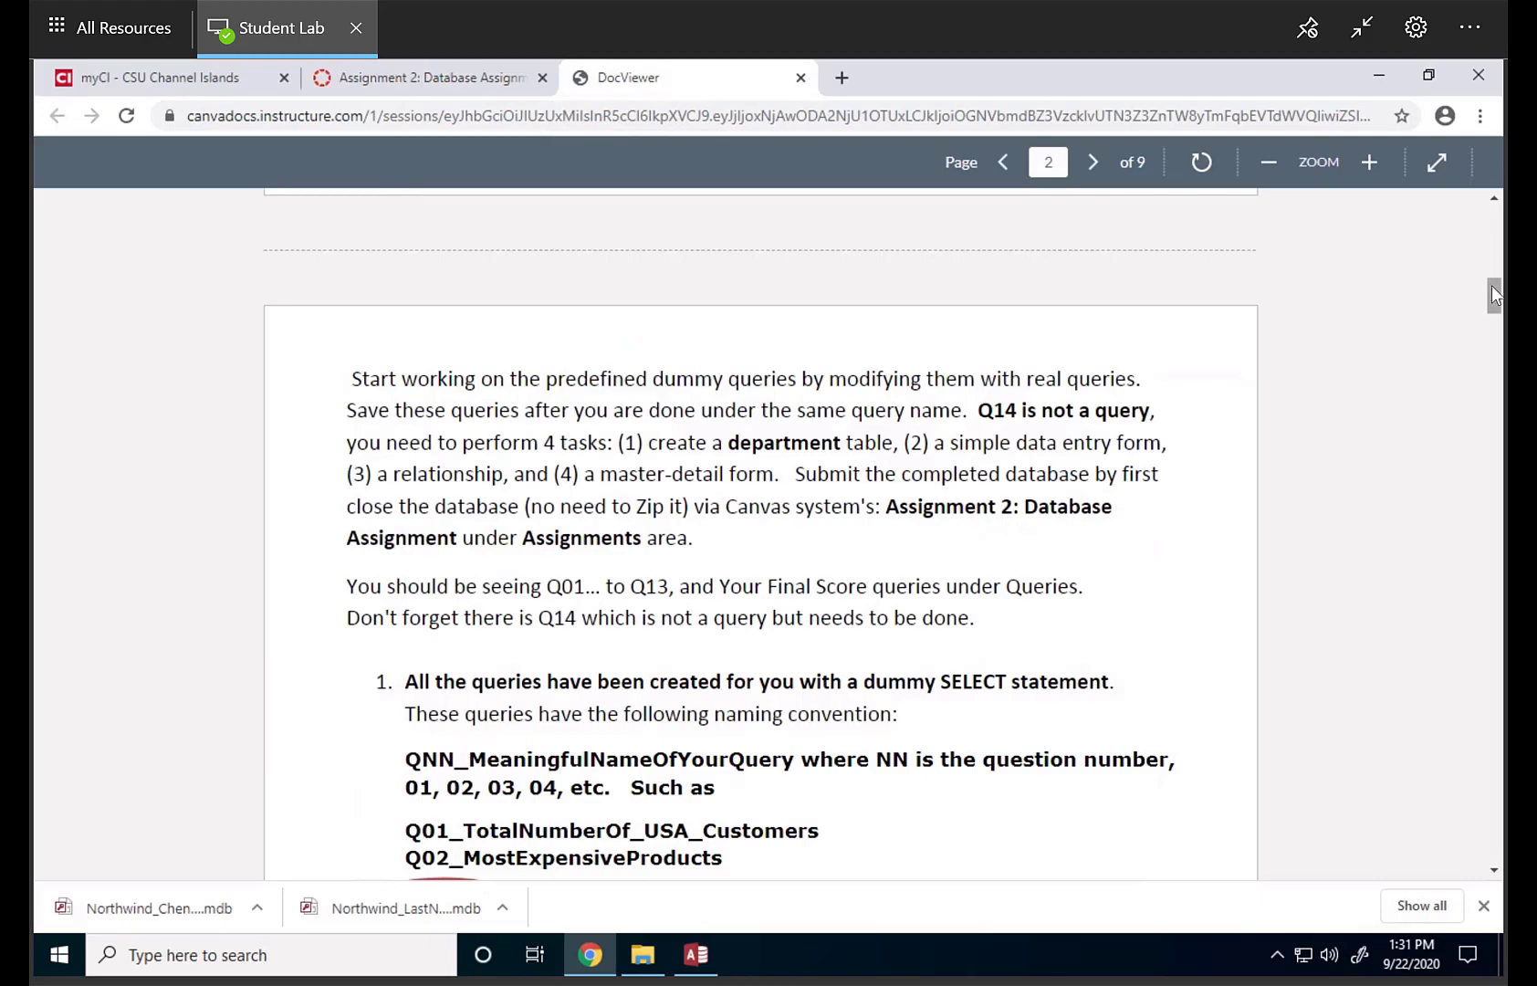
pyautogui.click(1494, 342)
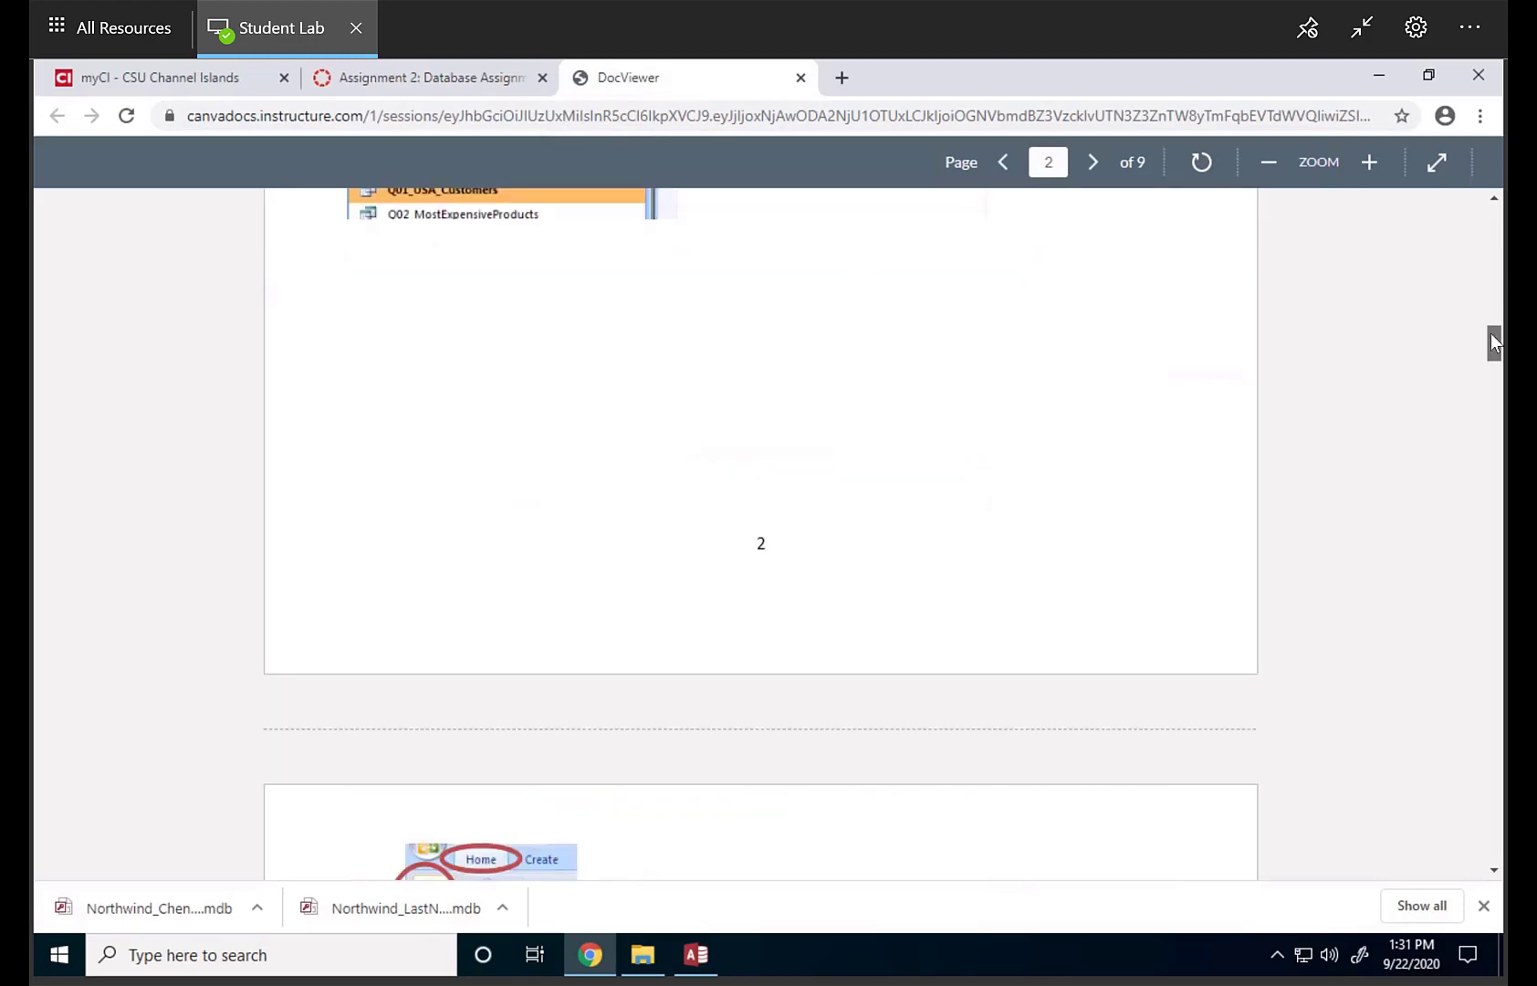
pyautogui.moveTo(1494, 342); pyautogui.dragTo(1504, 411)
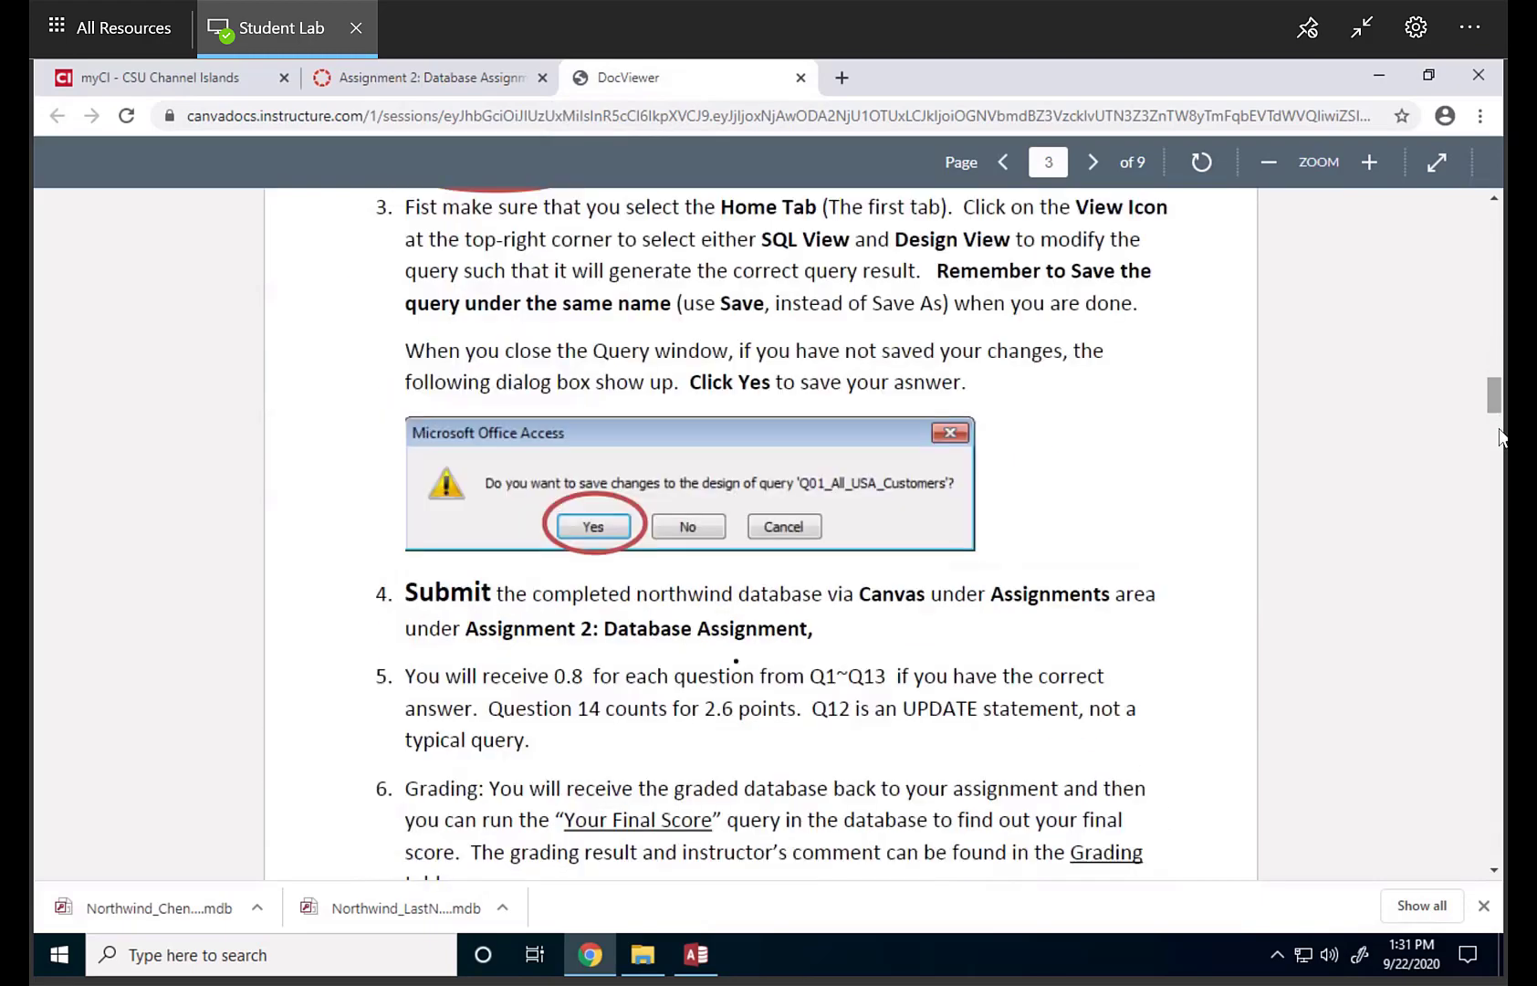
pyautogui.click(1494, 497)
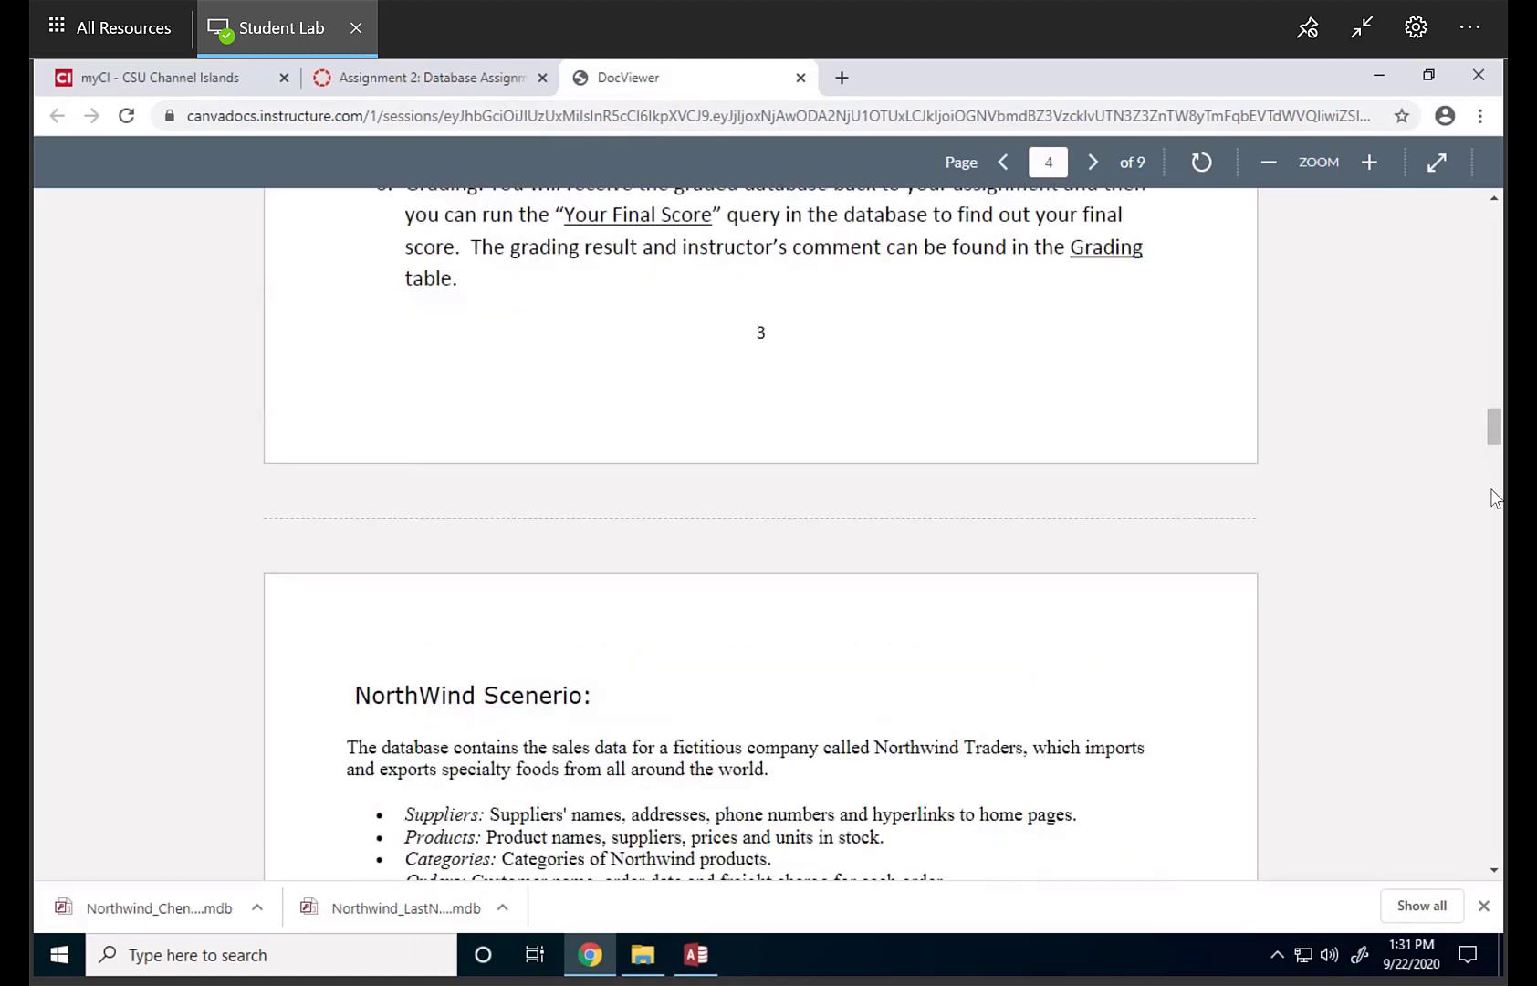
pyautogui.click(1494, 569)
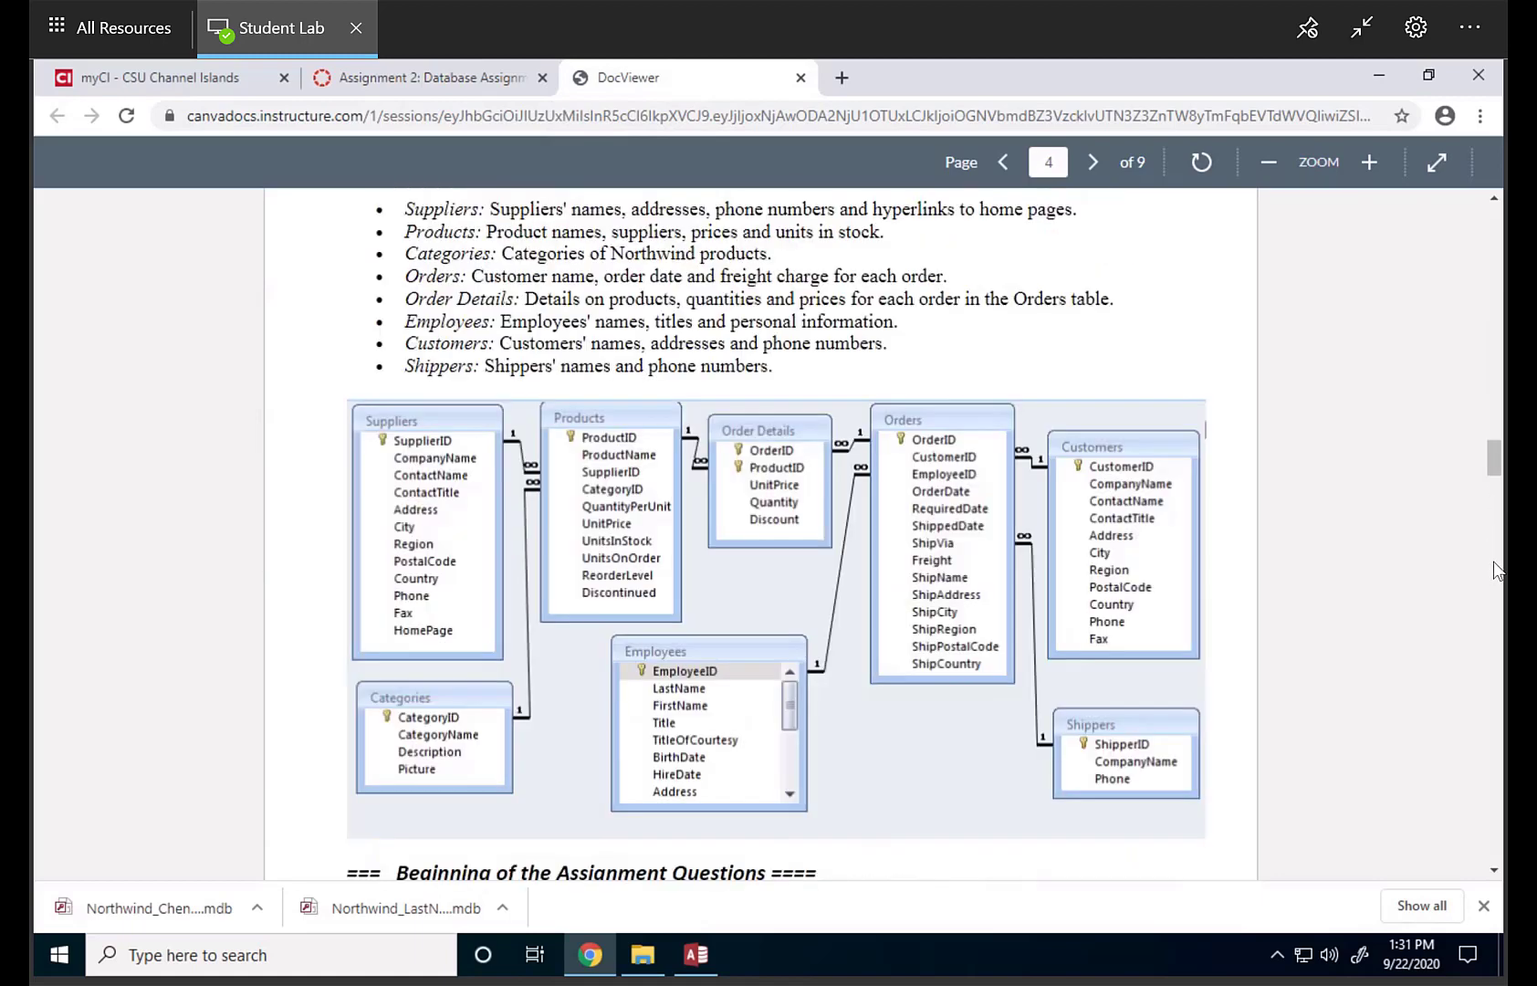
pyautogui.click(1497, 571)
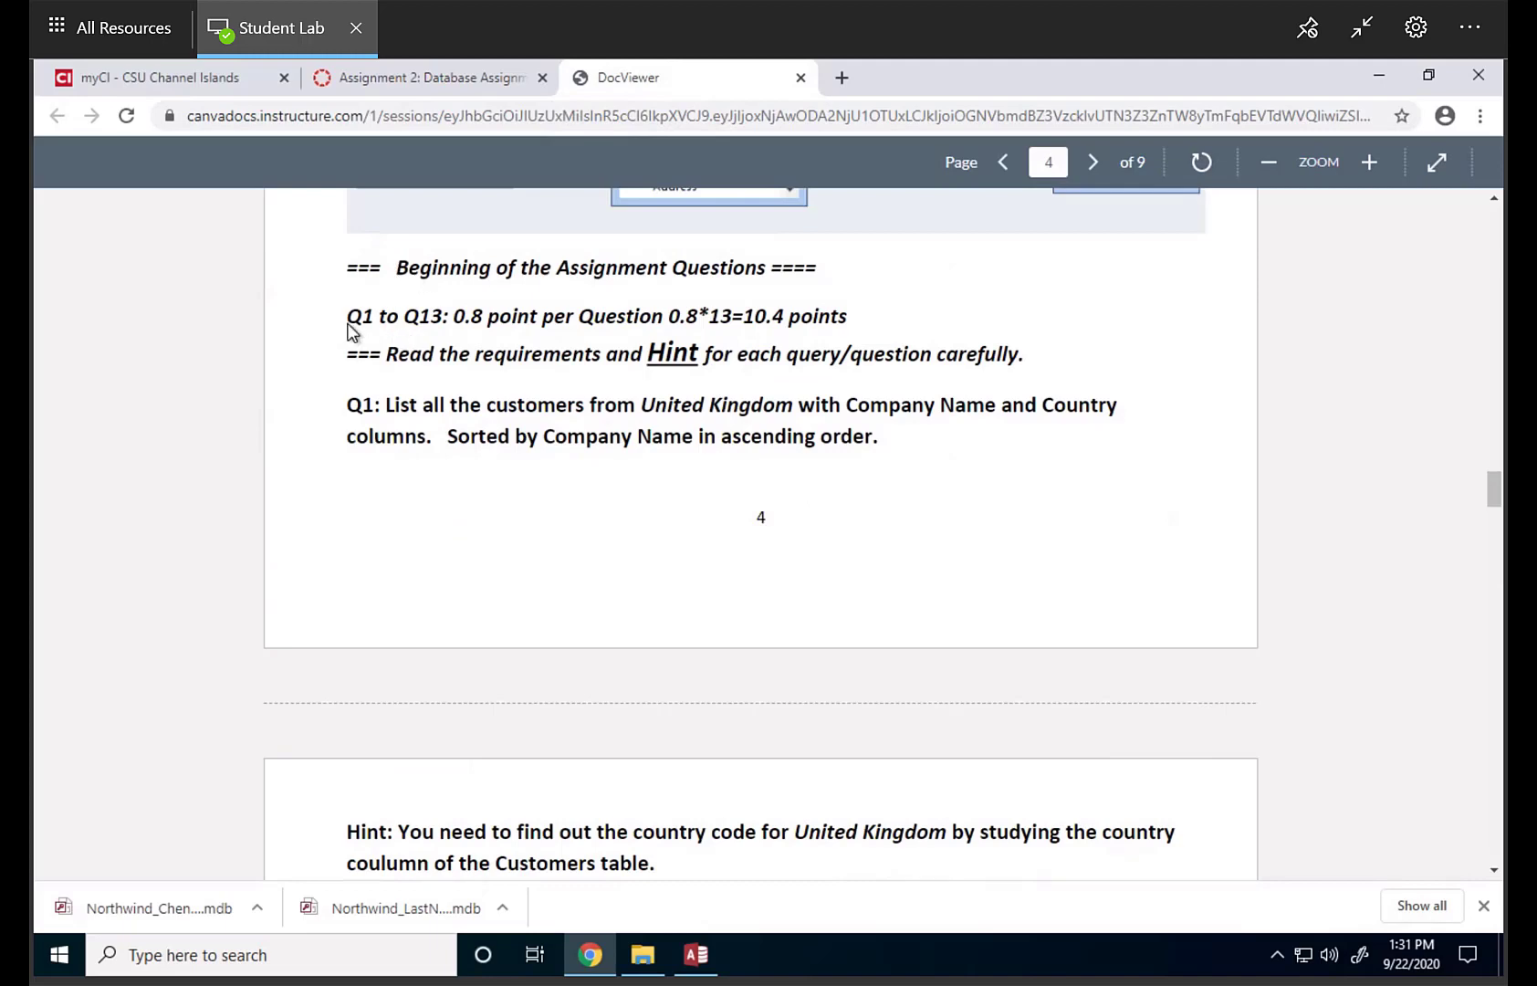
# Step: Highlight the Q1 header lines and its Company Name and Country requirement, then scroll to page 5
pyautogui.moveTo(347, 319); pyautogui.dragTo(761, 317)
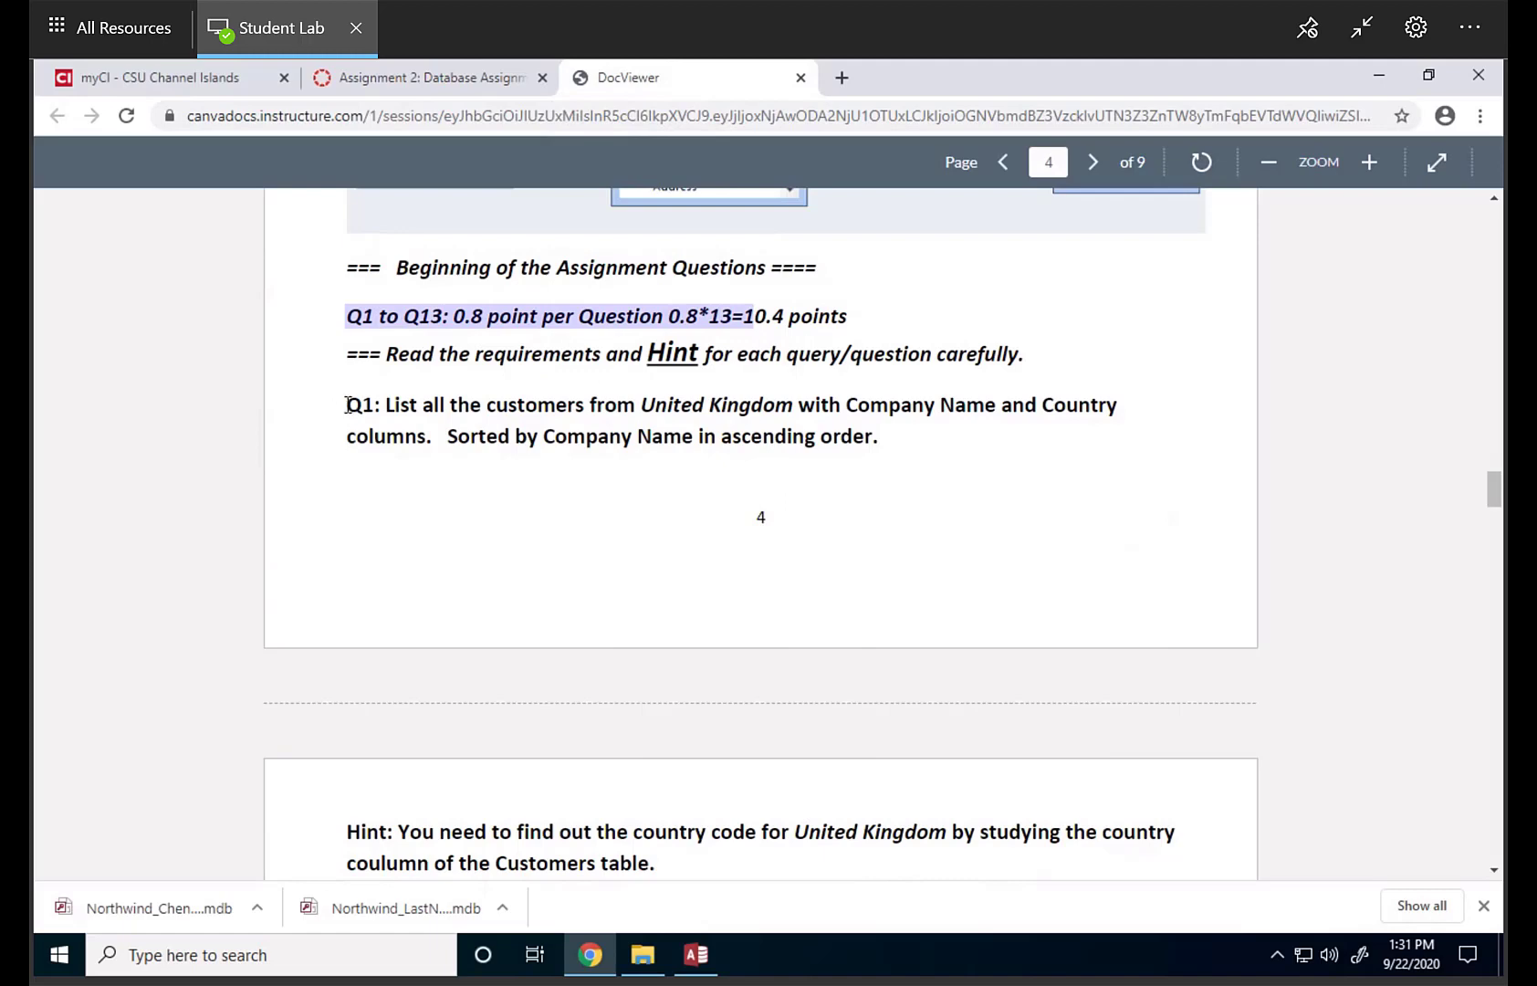
pyautogui.moveTo(344, 408); pyautogui.dragTo(868, 584)
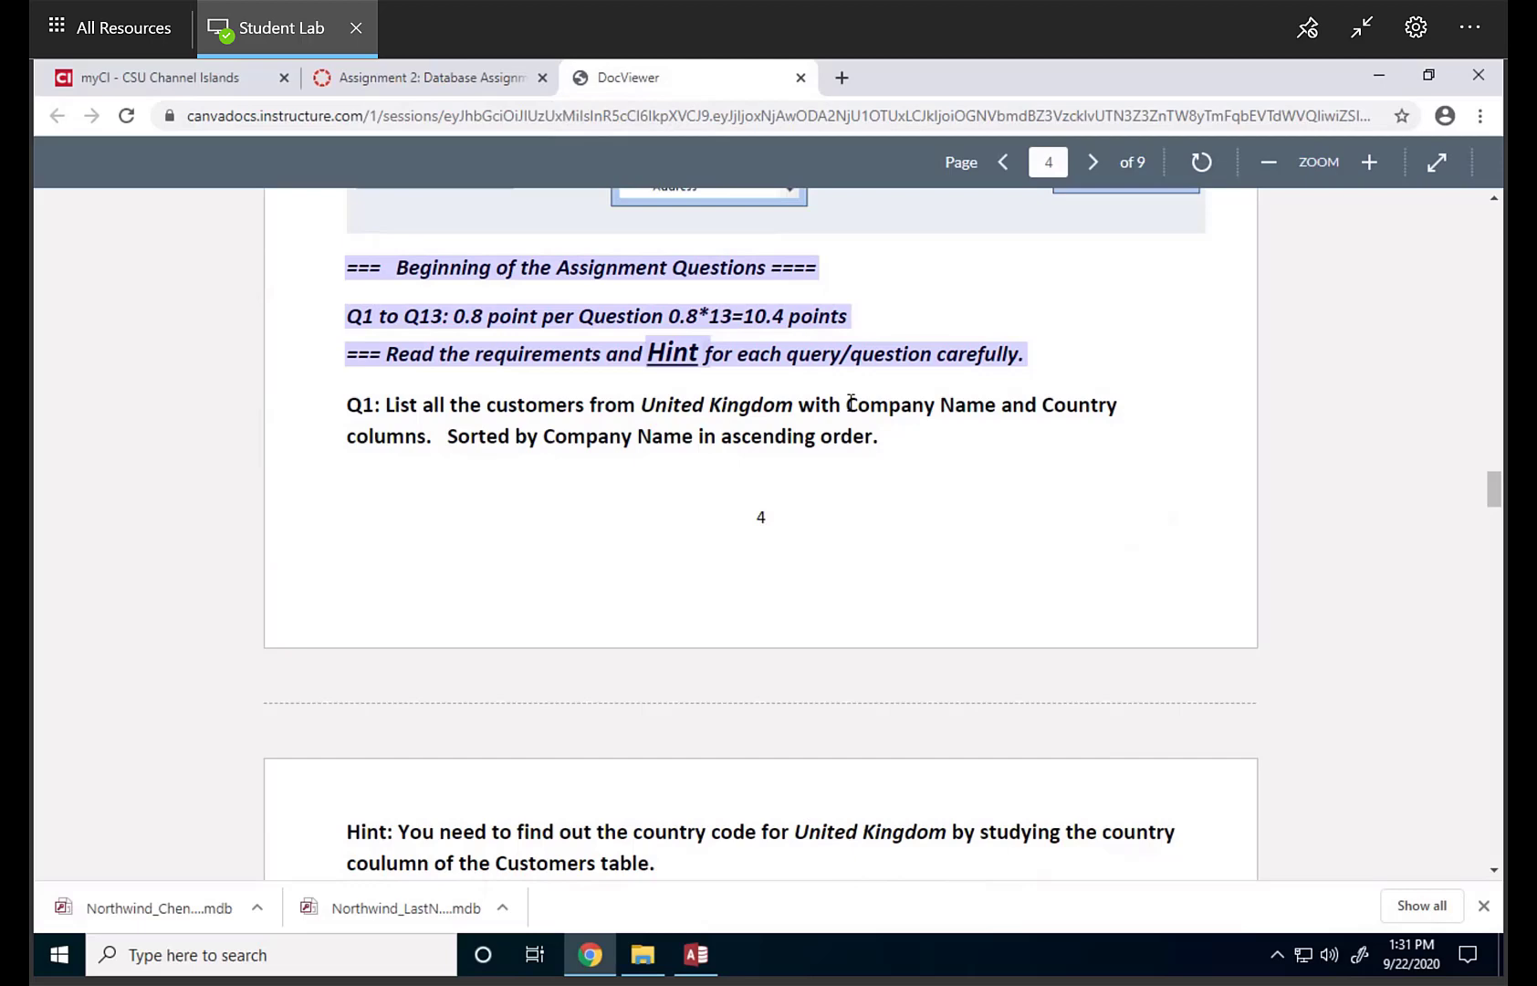
pyautogui.moveTo(850, 402); pyautogui.dragTo(1130, 406)
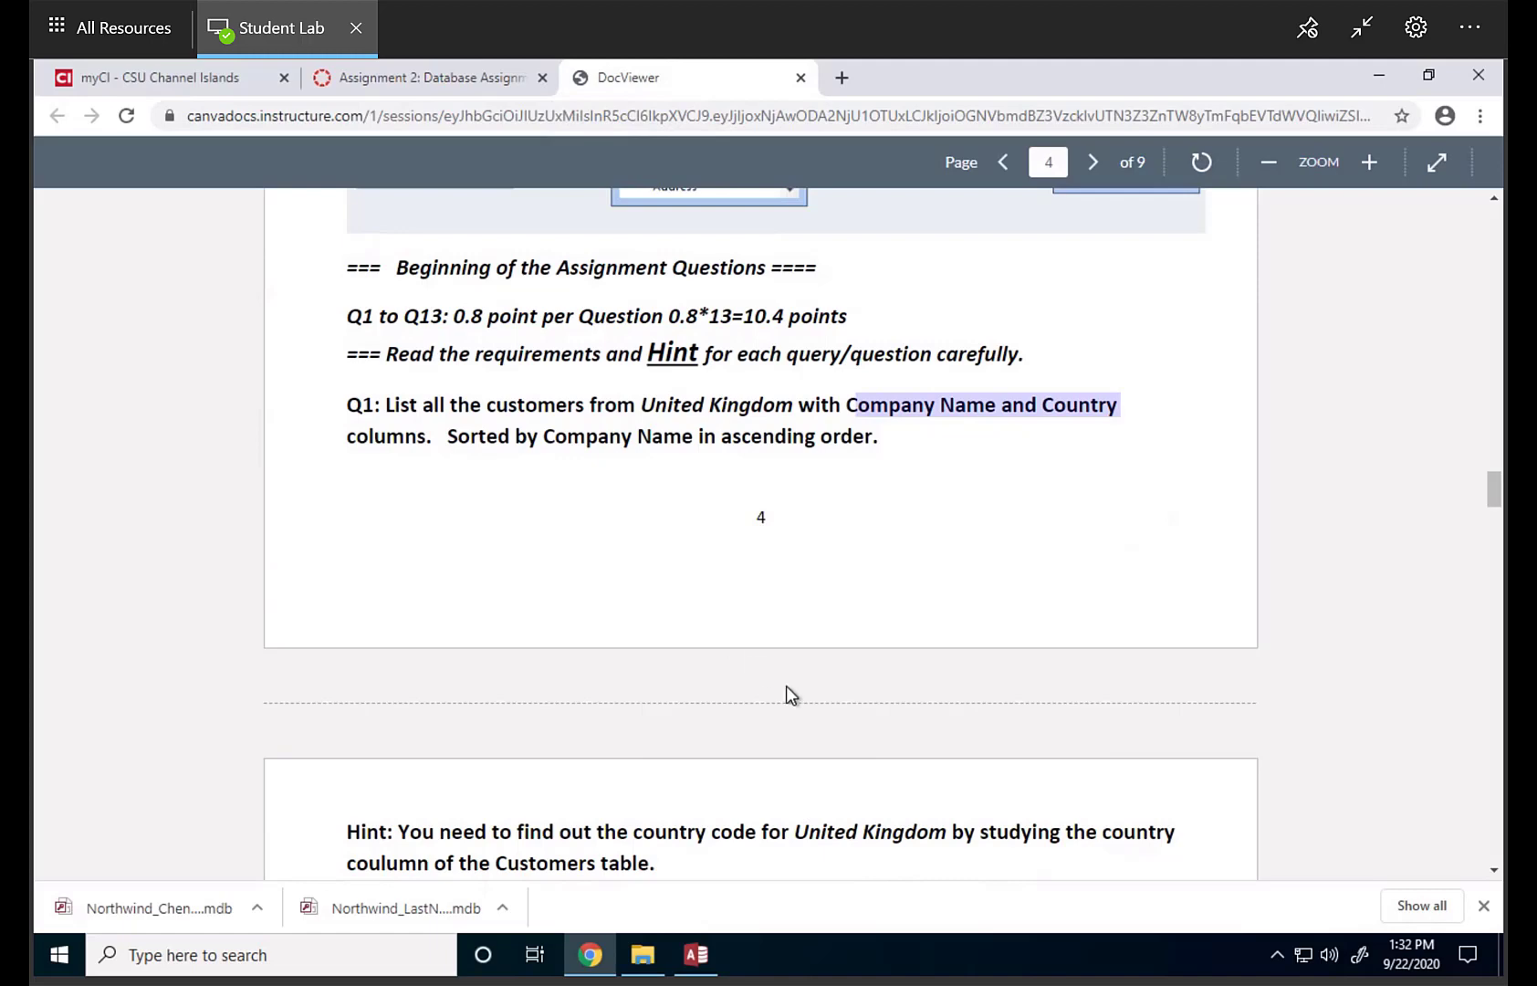
pyautogui.scroll(-3, 791, 694)
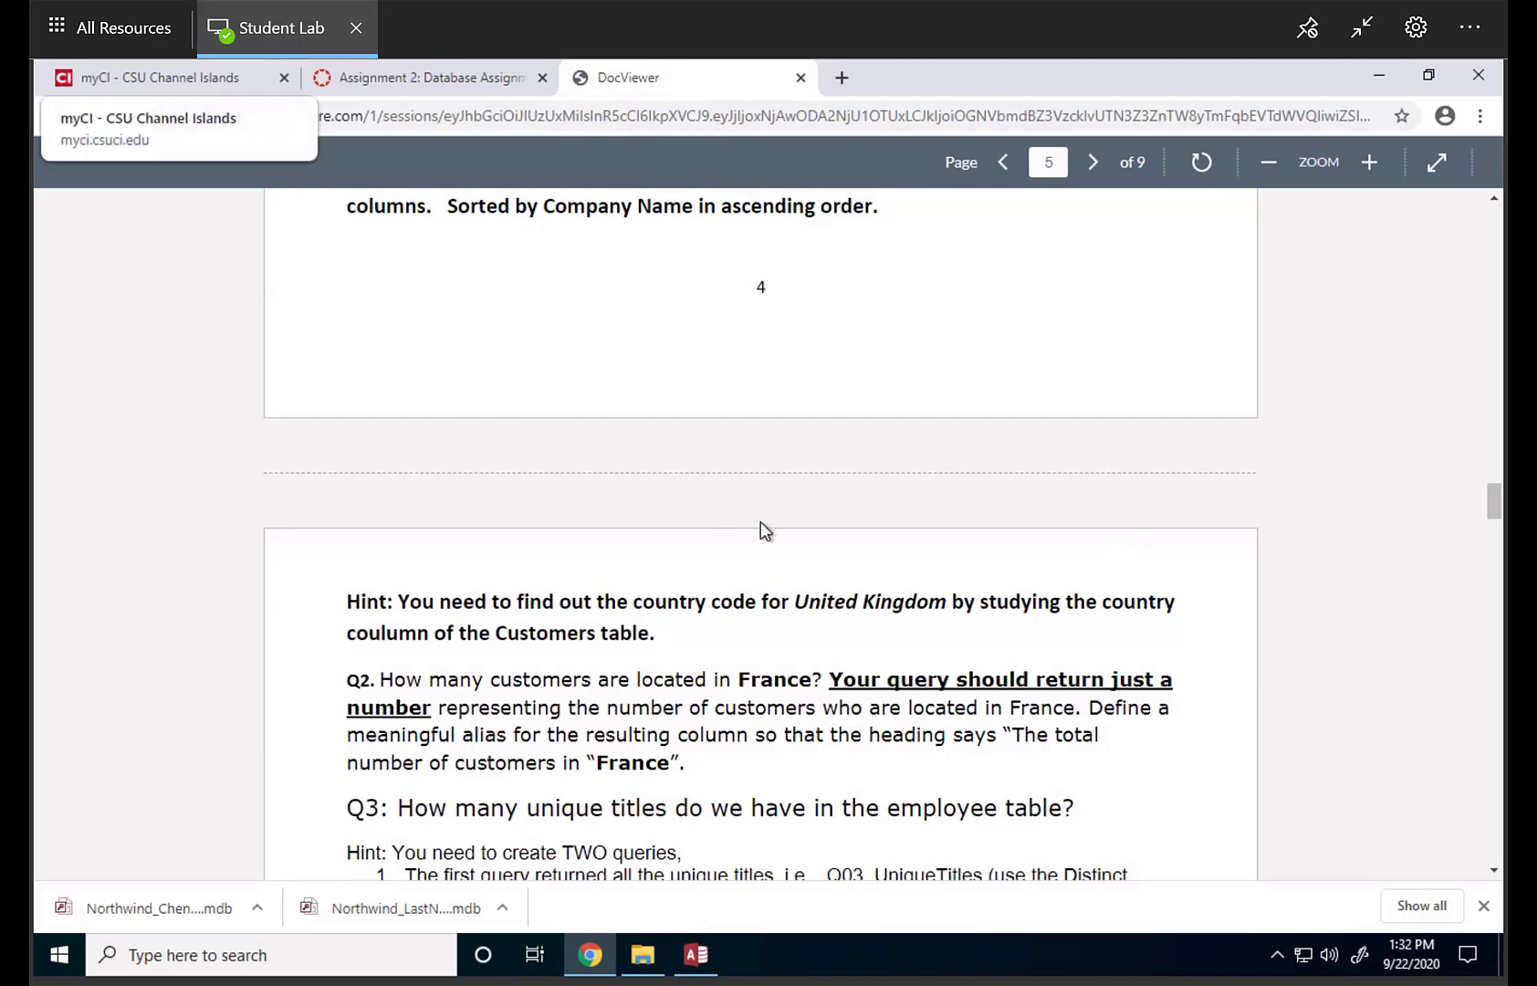
# Step: Minimize Chrome and the Temp folder, exit full screen, and return to the remote taskbar
pyautogui.click(1380, 76)
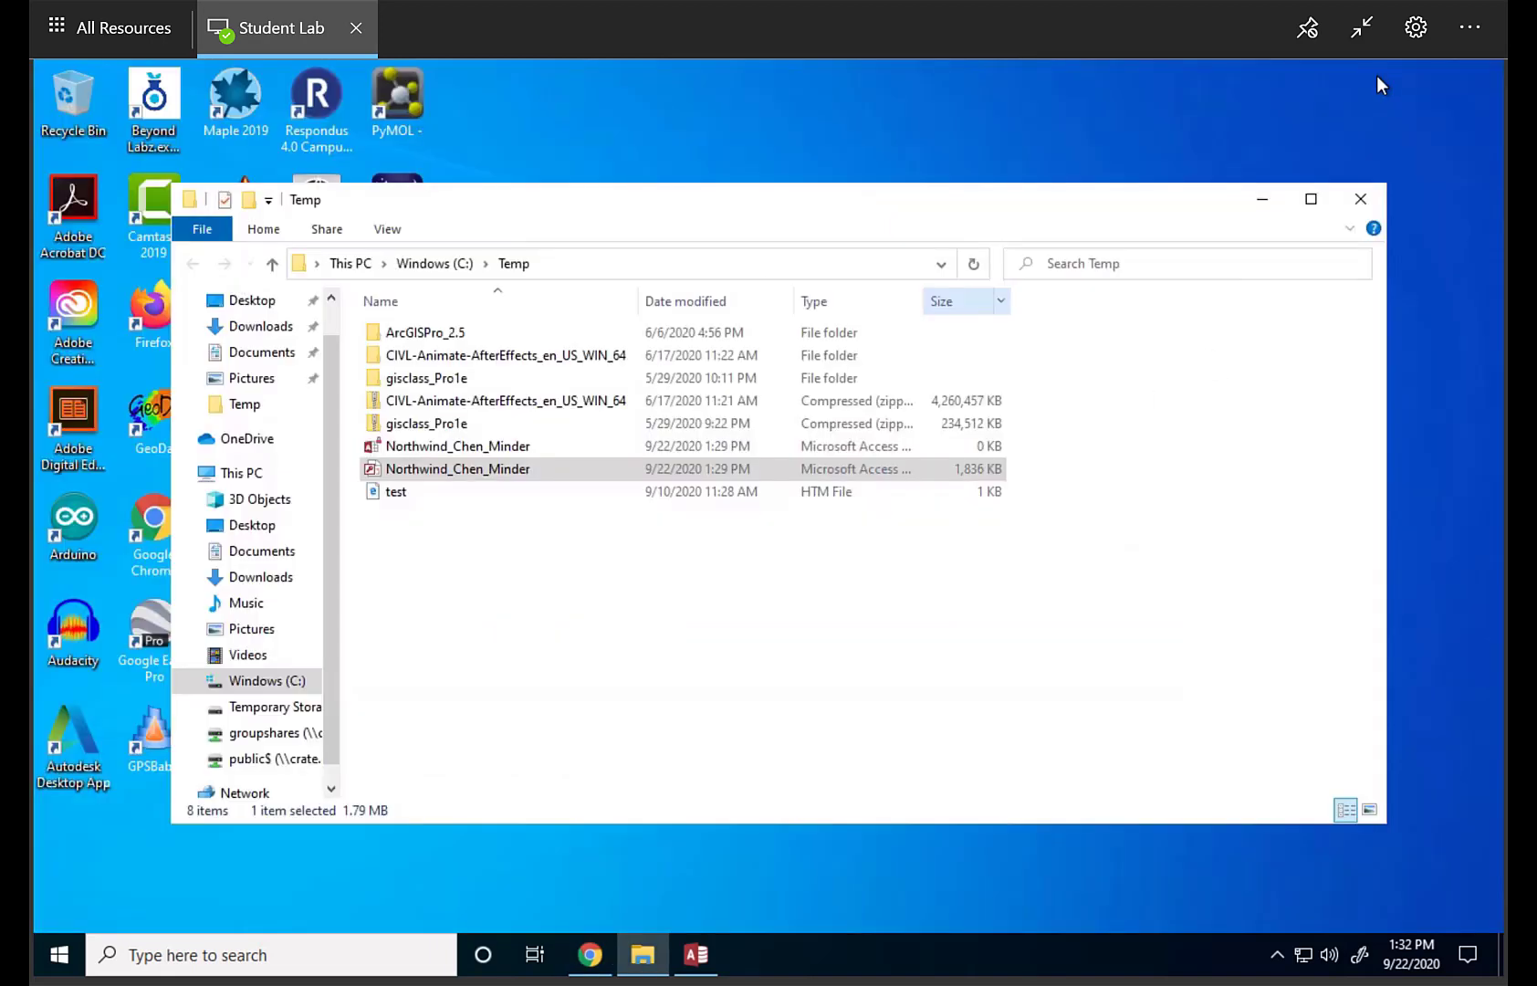
pyautogui.click(1262, 203)
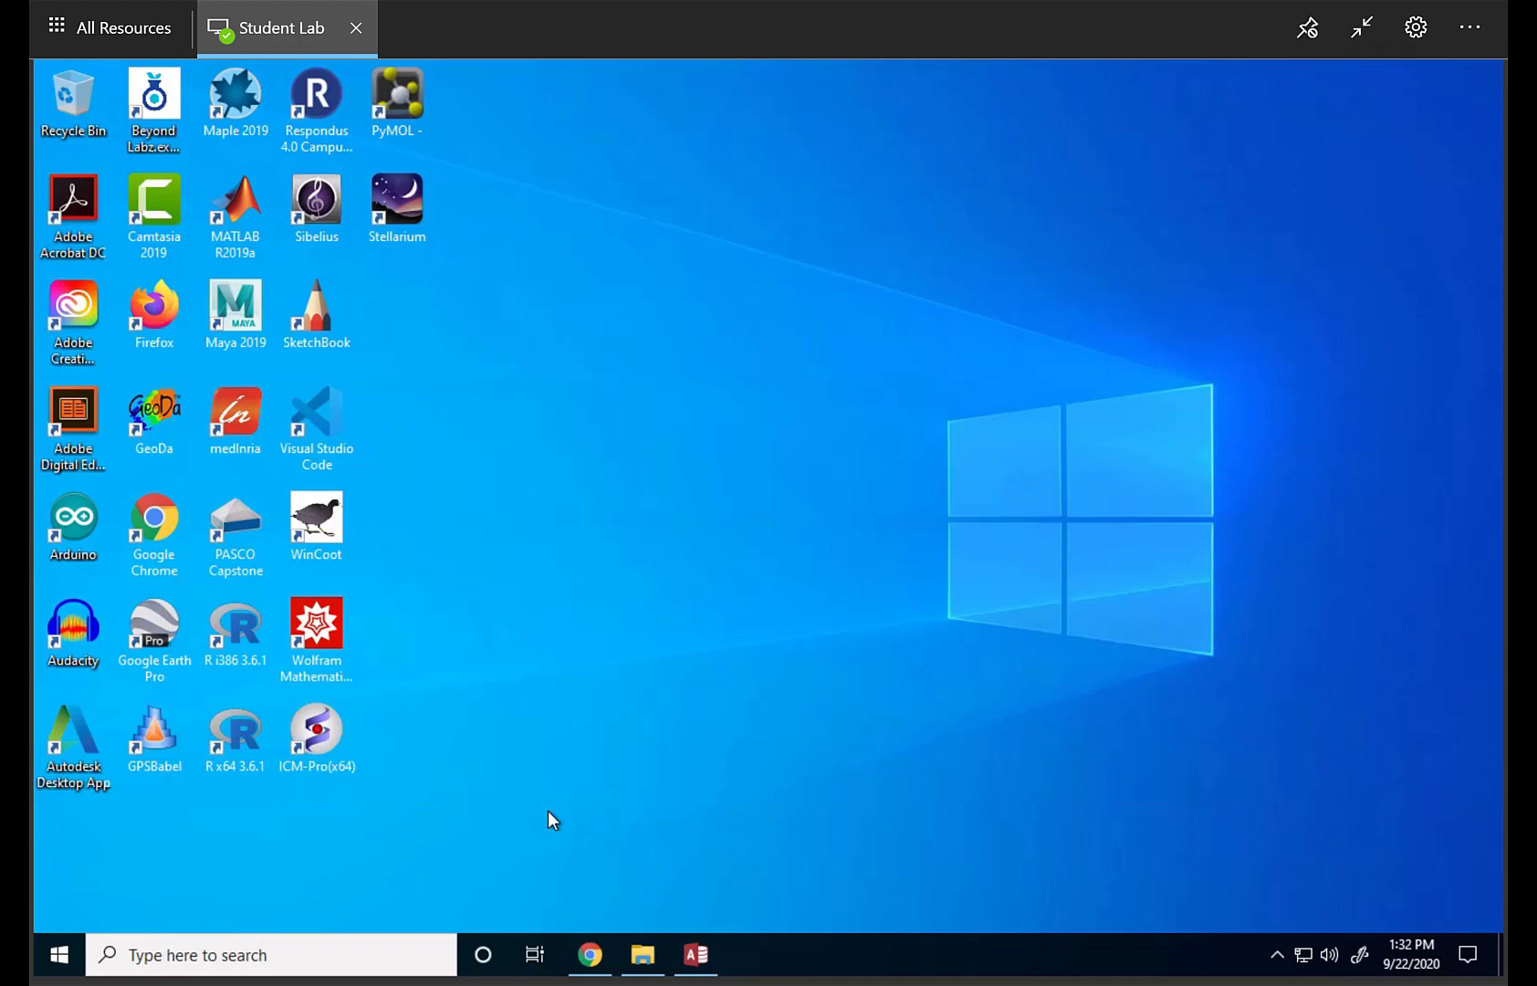
pyautogui.click(1362, 28)
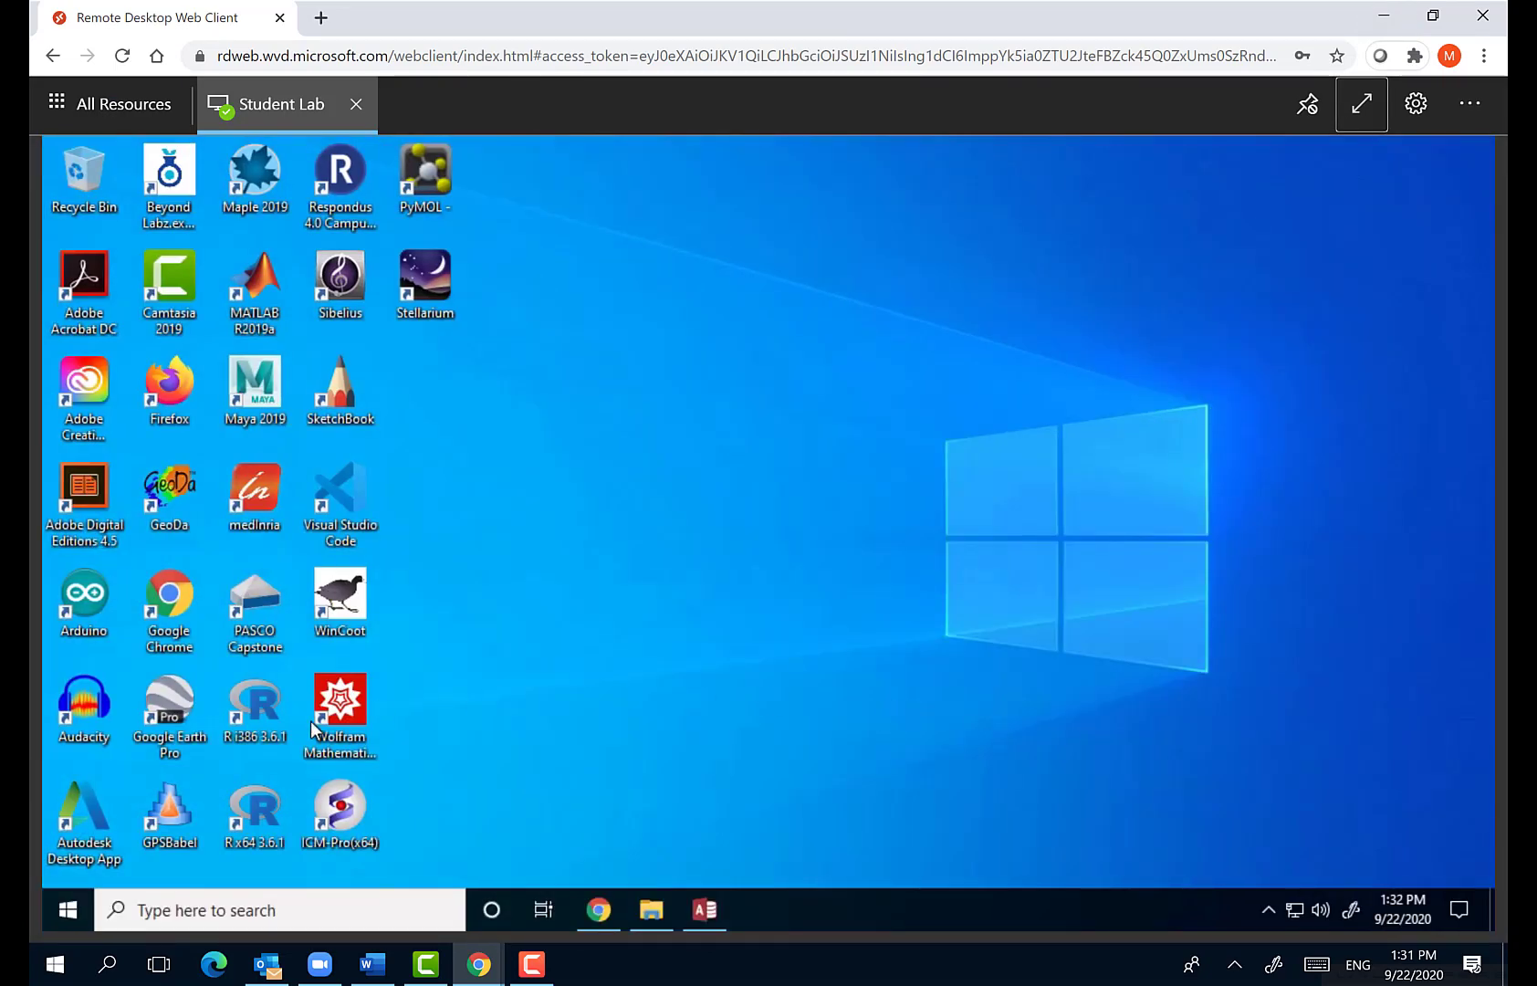
pyautogui.click(650, 910)
# Step: Add the Customers table to the Q01_All_United_Kingdom_Customers design through Show Table
pyautogui.click(705, 910)
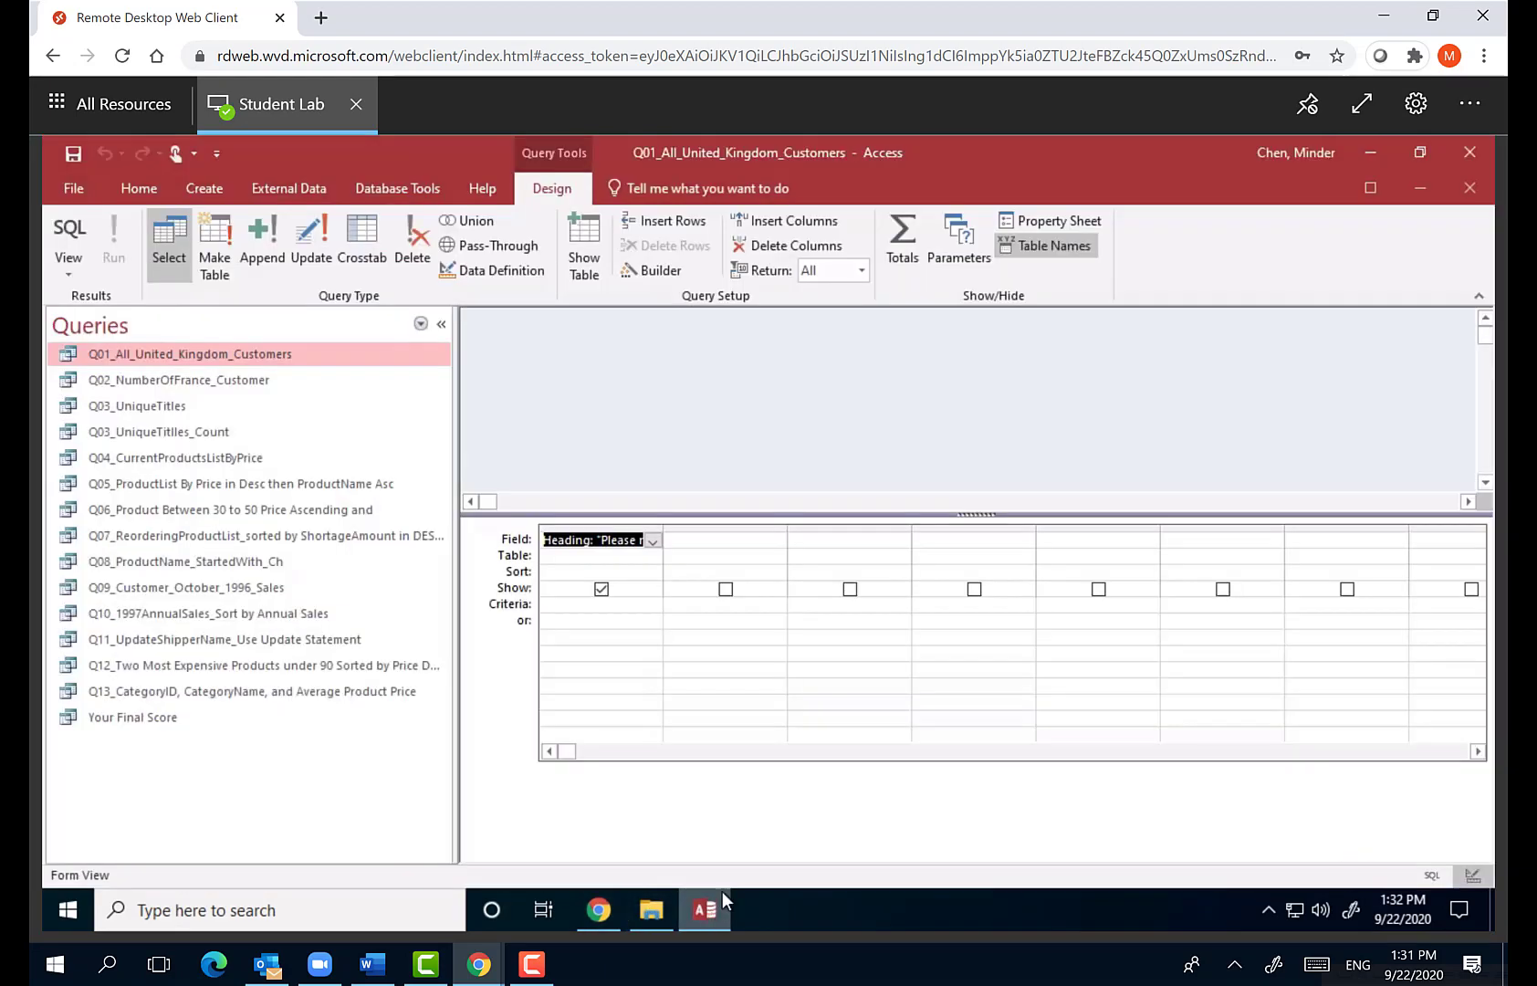
pyautogui.moveTo(707, 914)
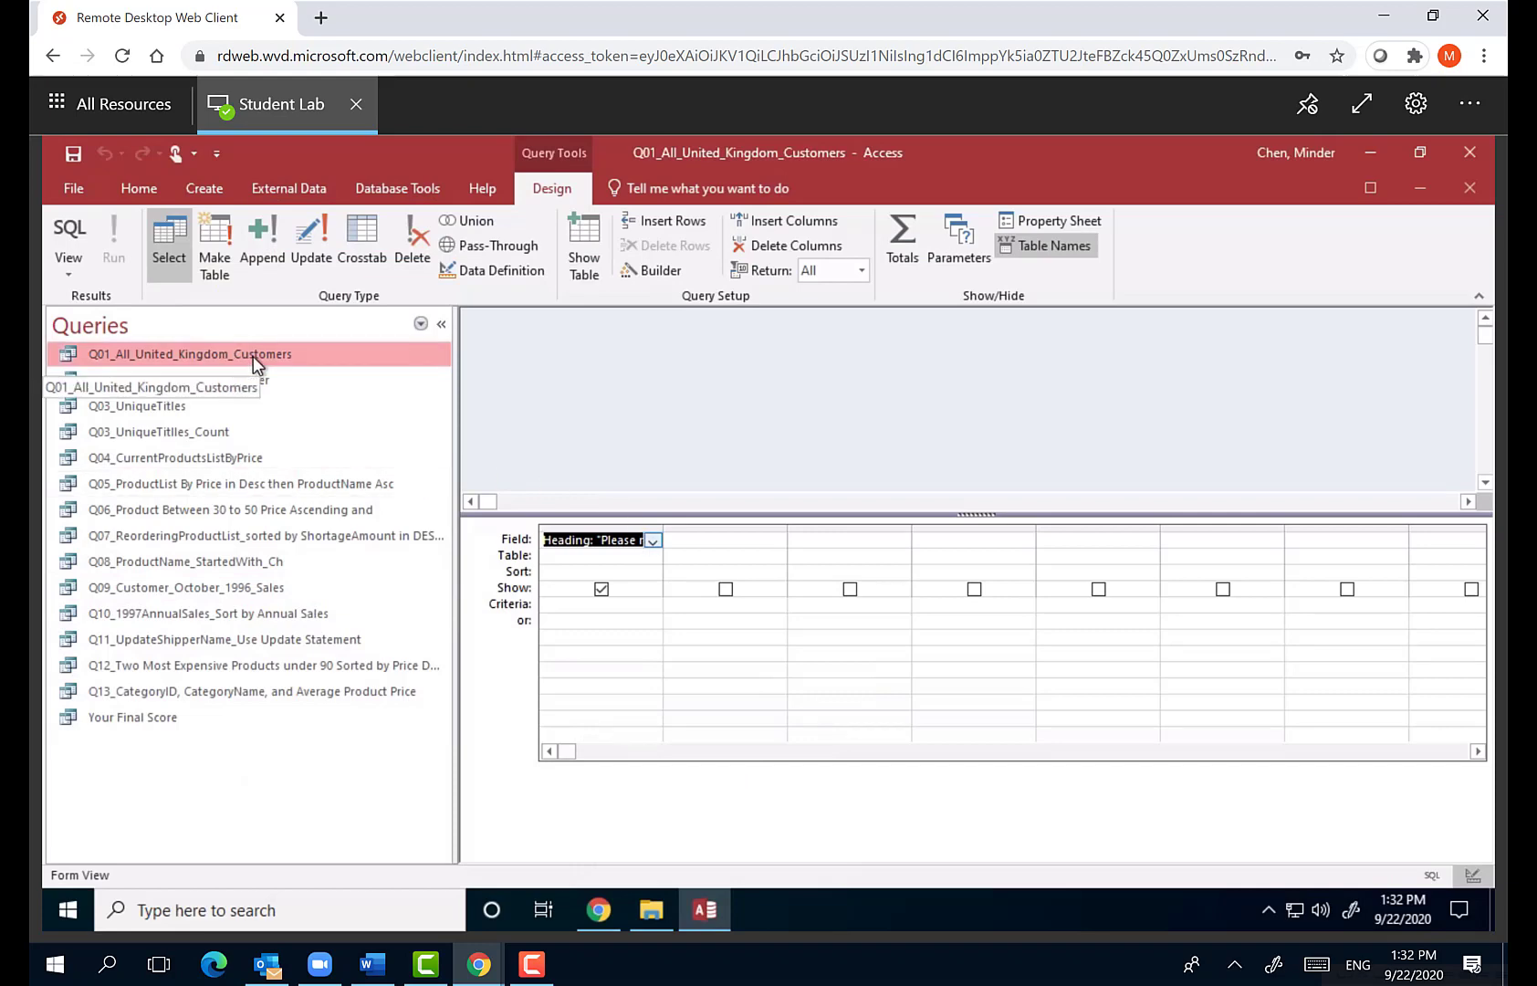
pyautogui.rightClick(610, 372)
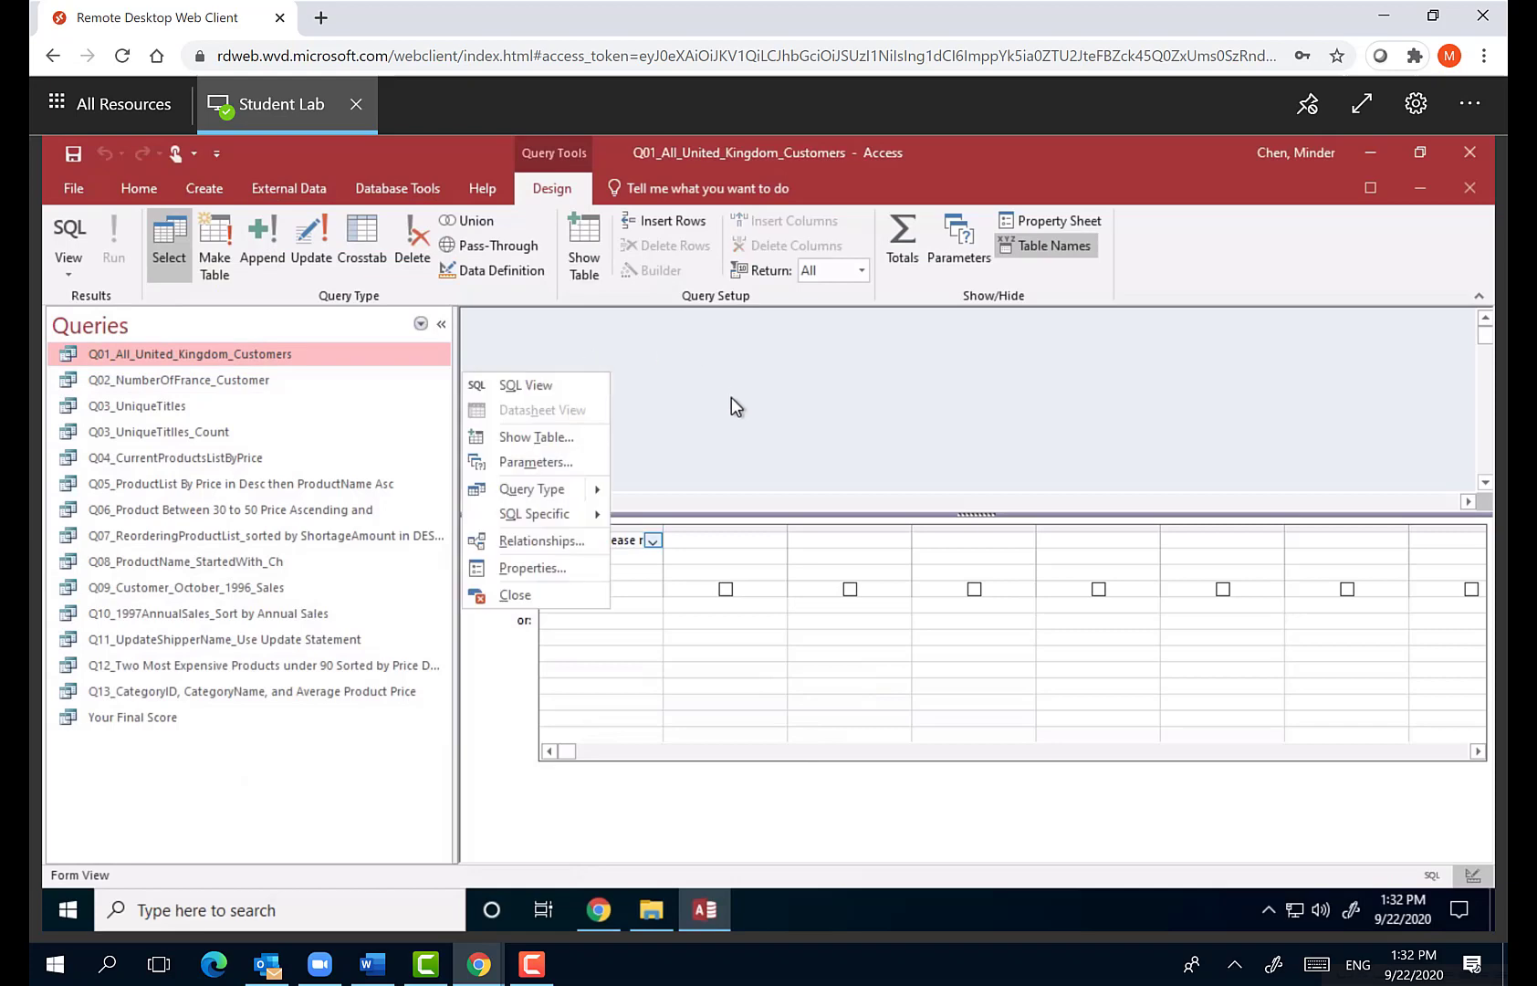
pyautogui.click(540, 441)
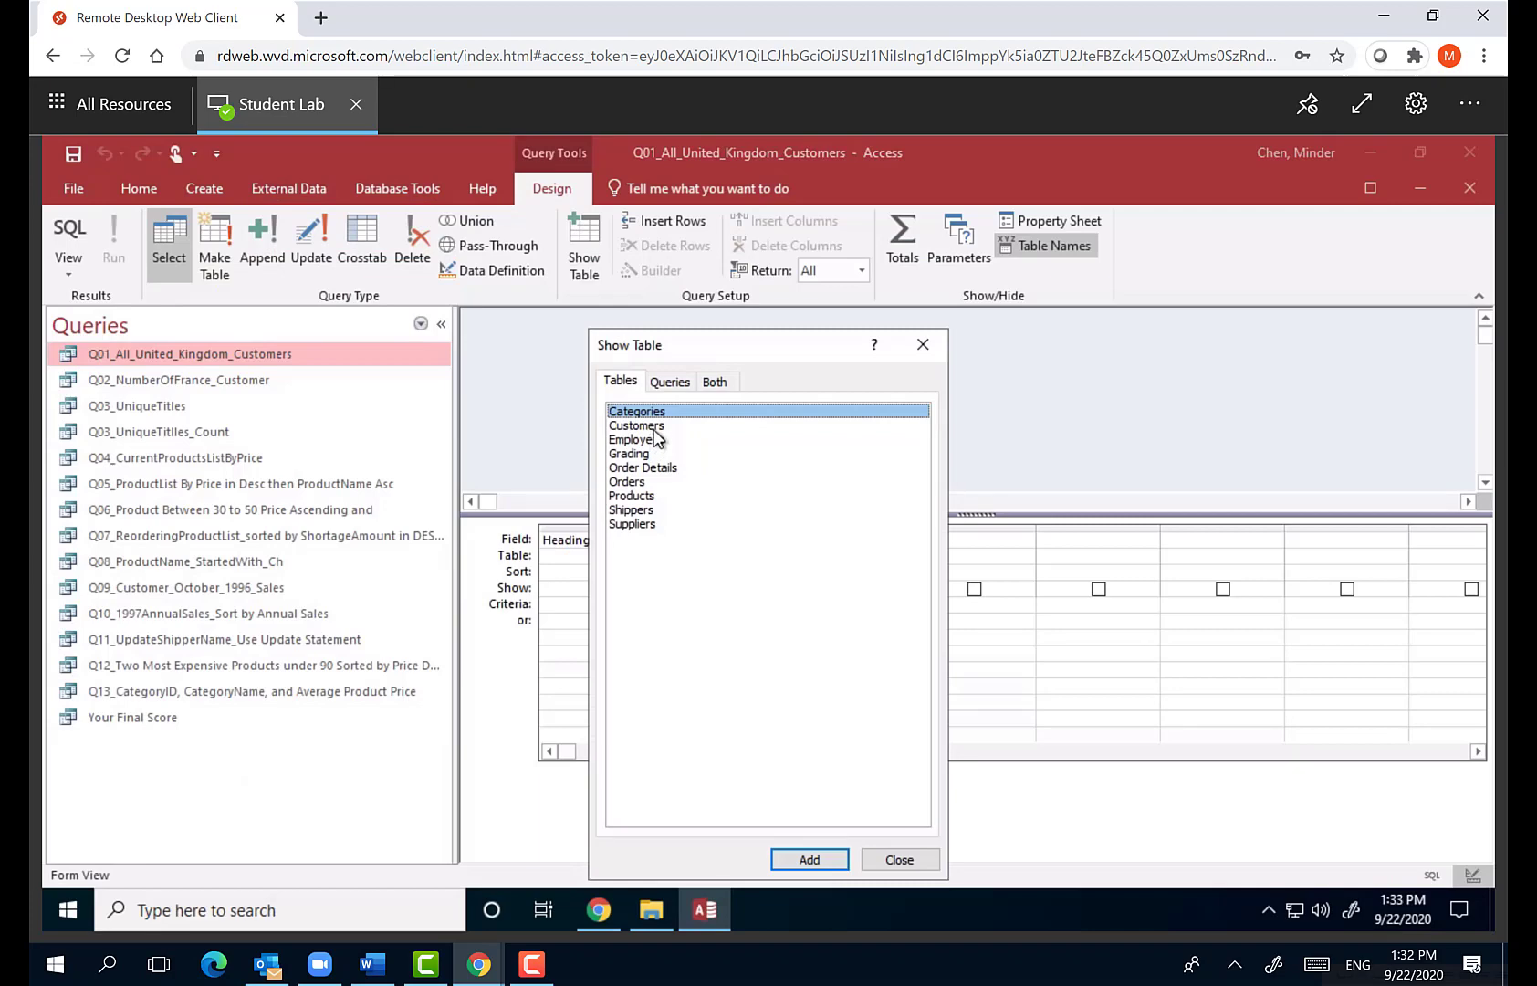
pyautogui.click(654, 427)
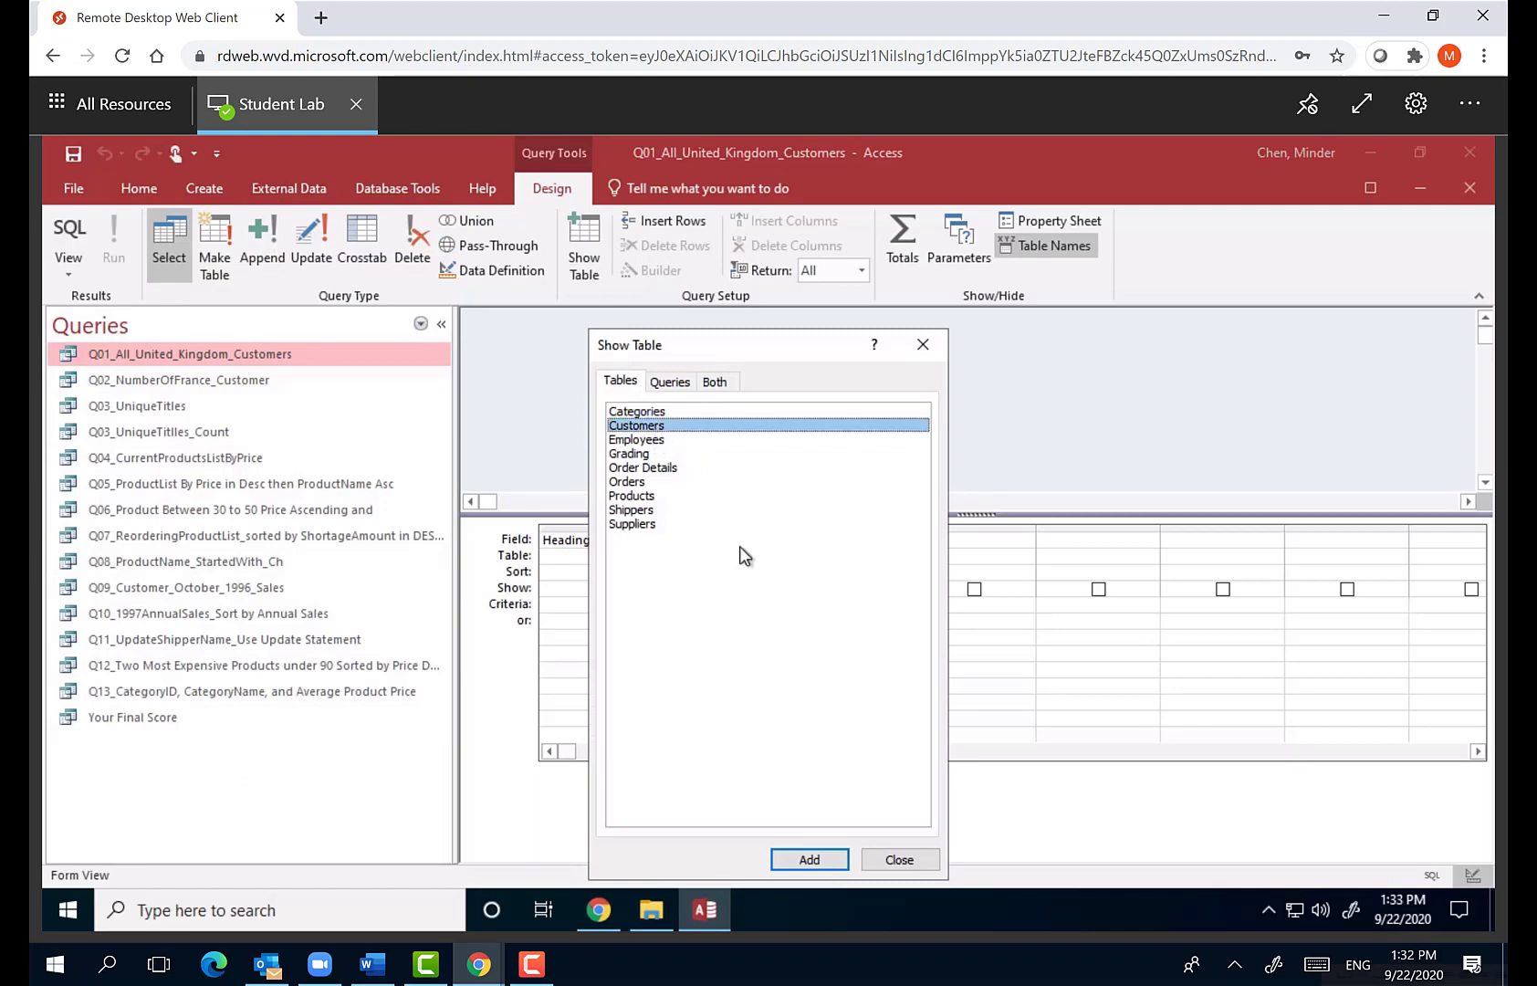
pyautogui.click(835, 862)
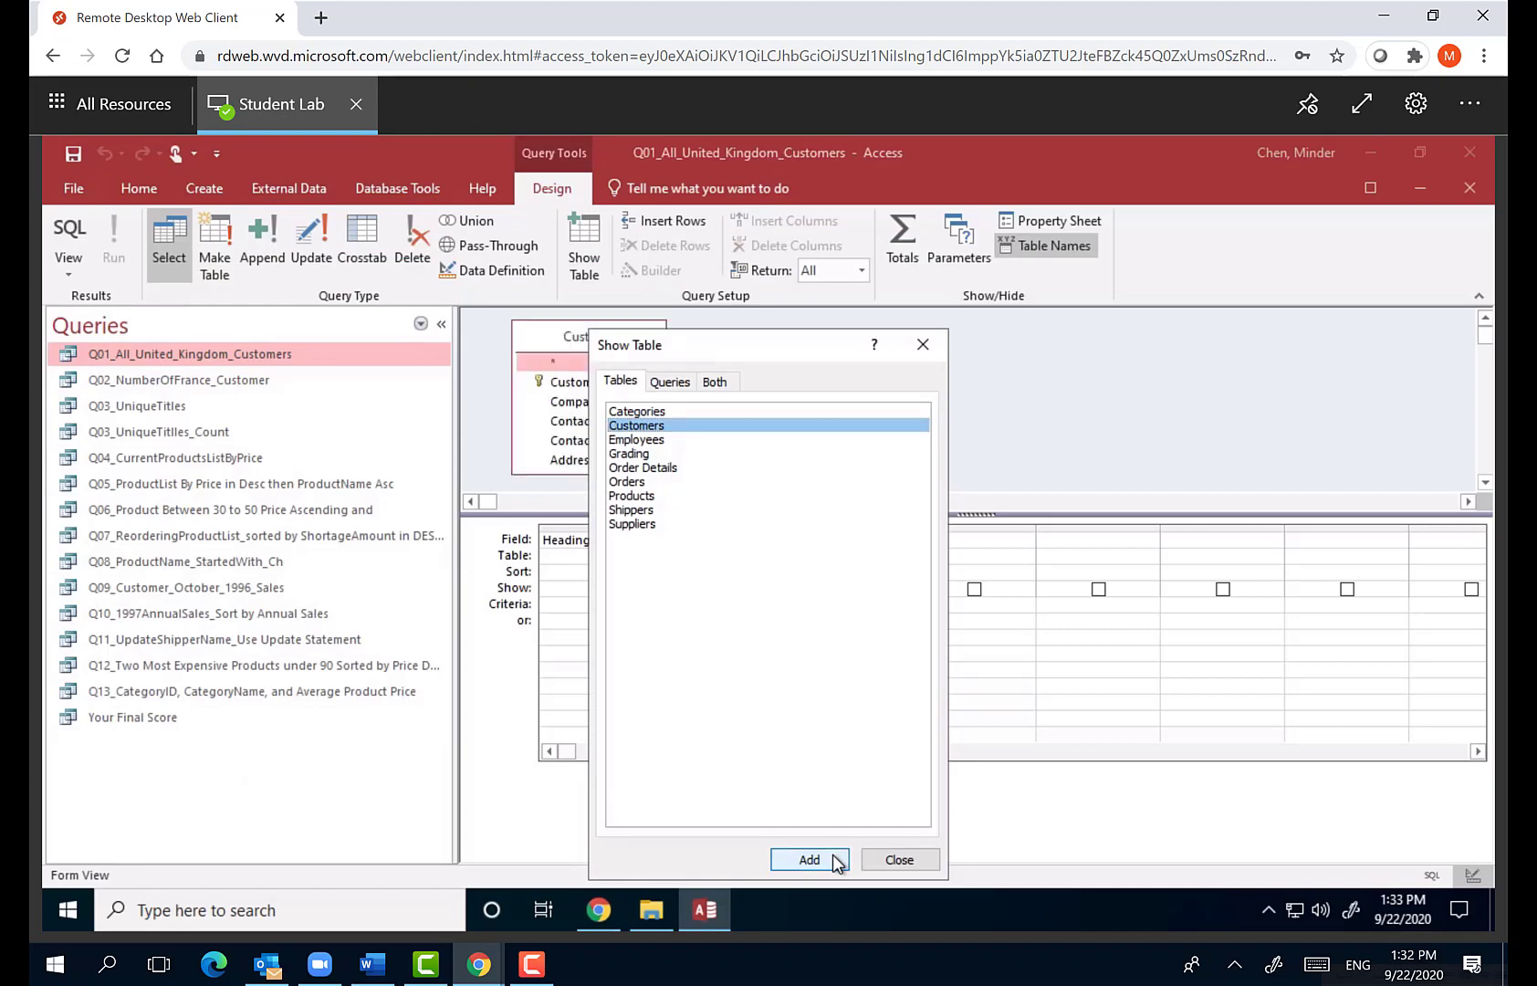
# Step: Close Show Table and delete the placeholder Heading column from the design grid
pyautogui.click(900, 861)
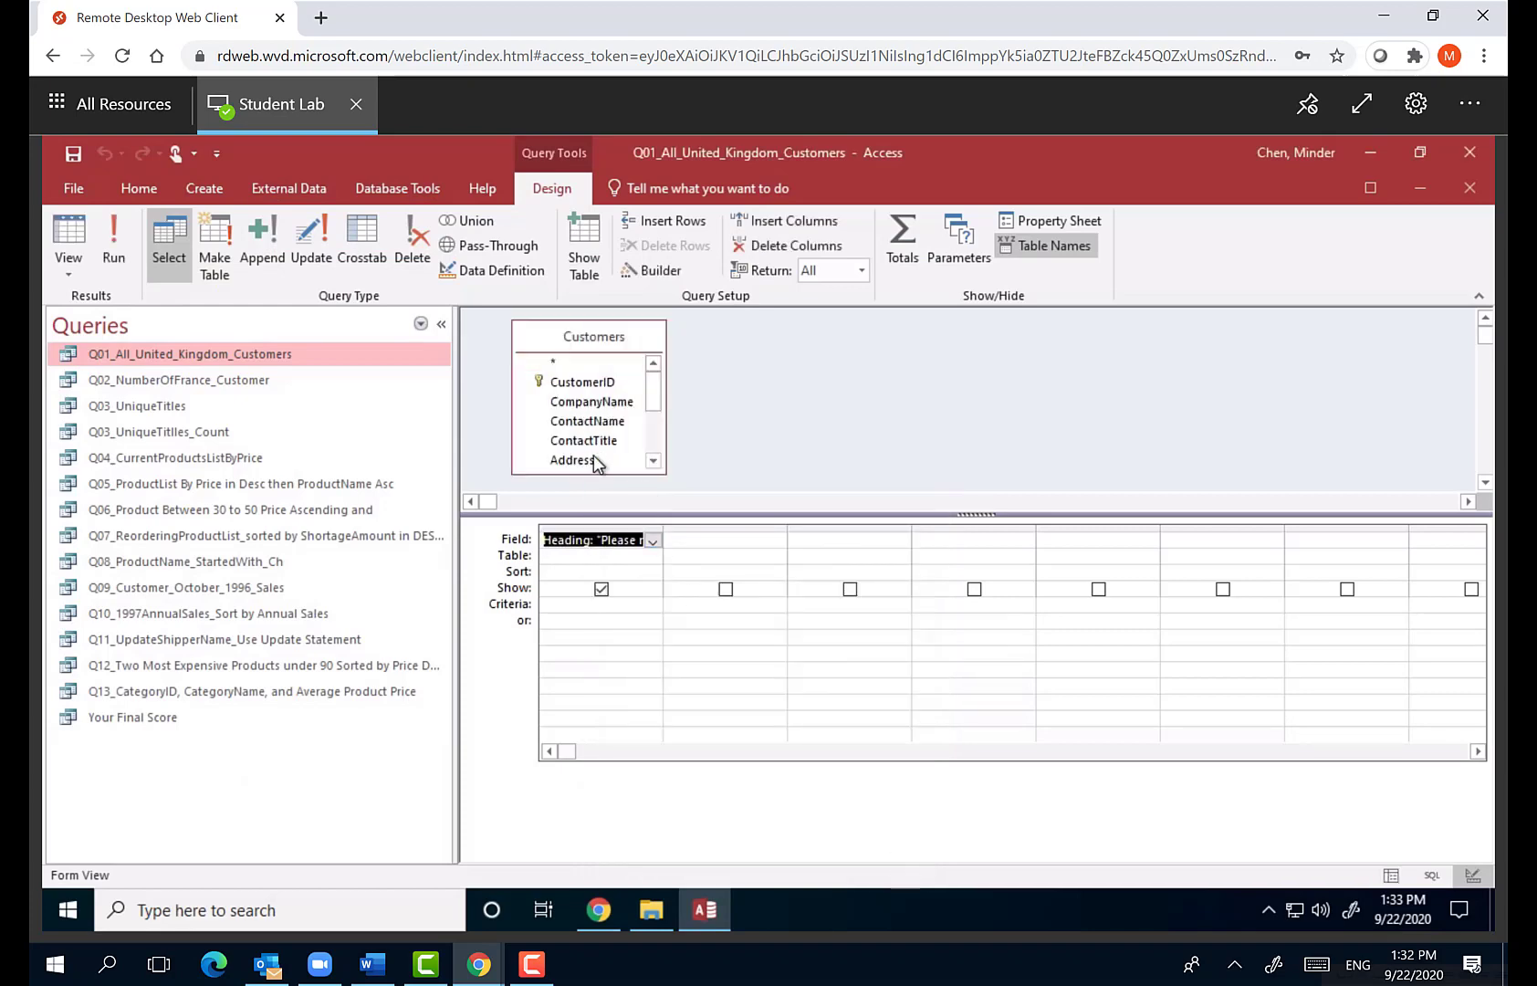
pyautogui.click(611, 404)
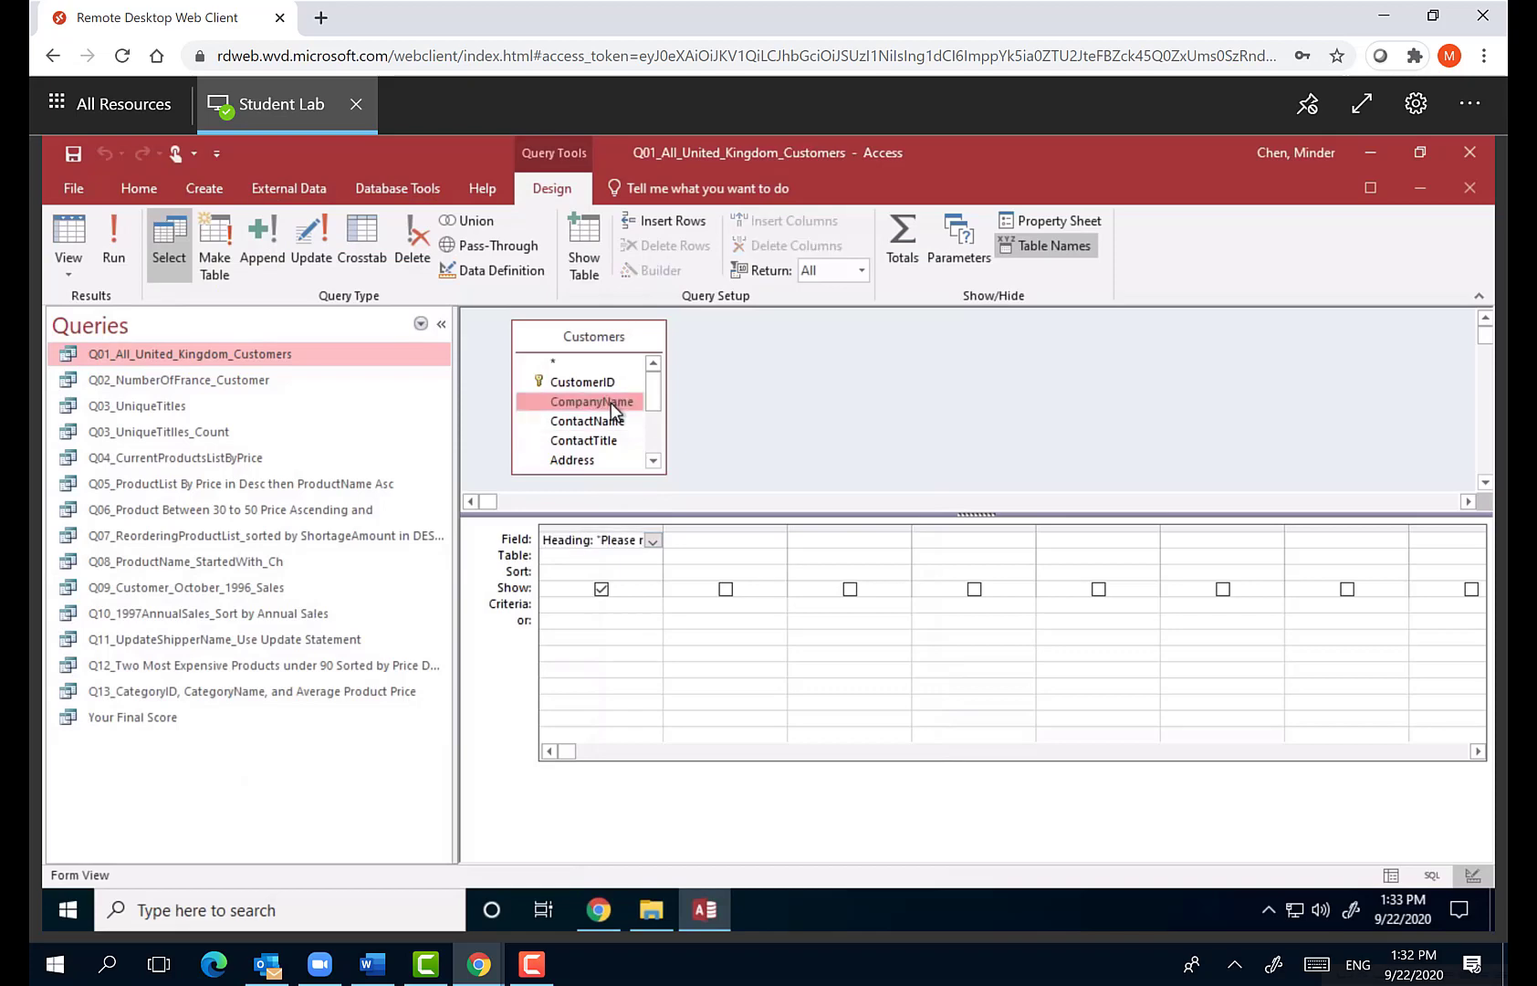
pyautogui.click(620, 540)
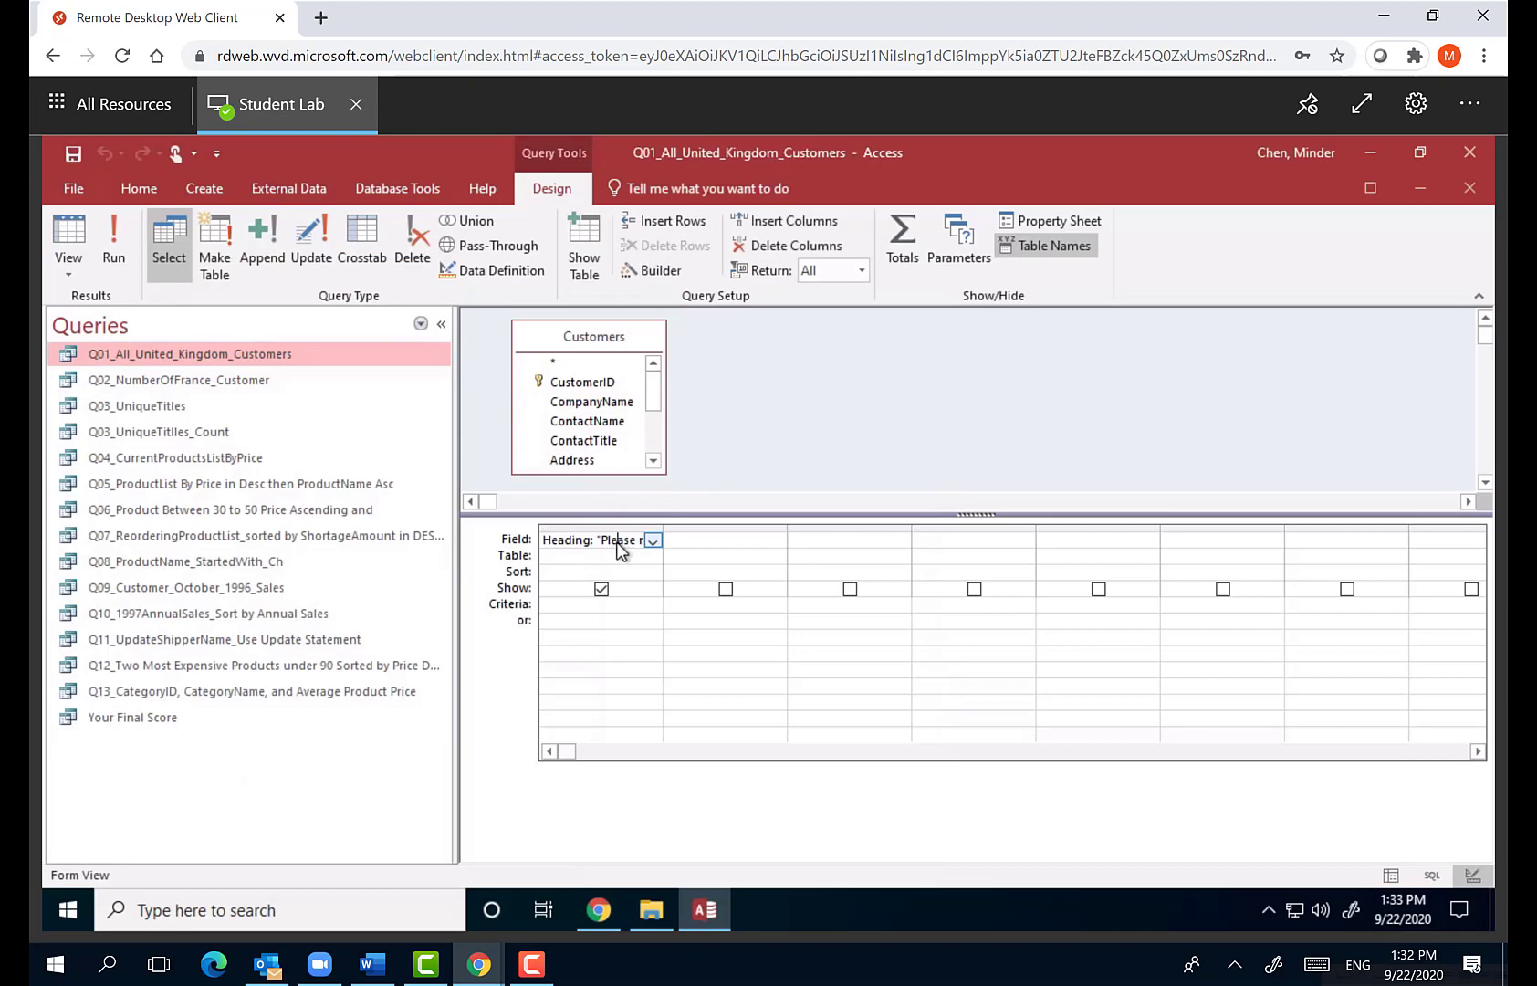
pyautogui.rightClick(585, 541)
pyautogui.press('Escape')
pyautogui.rightClick(587, 546)
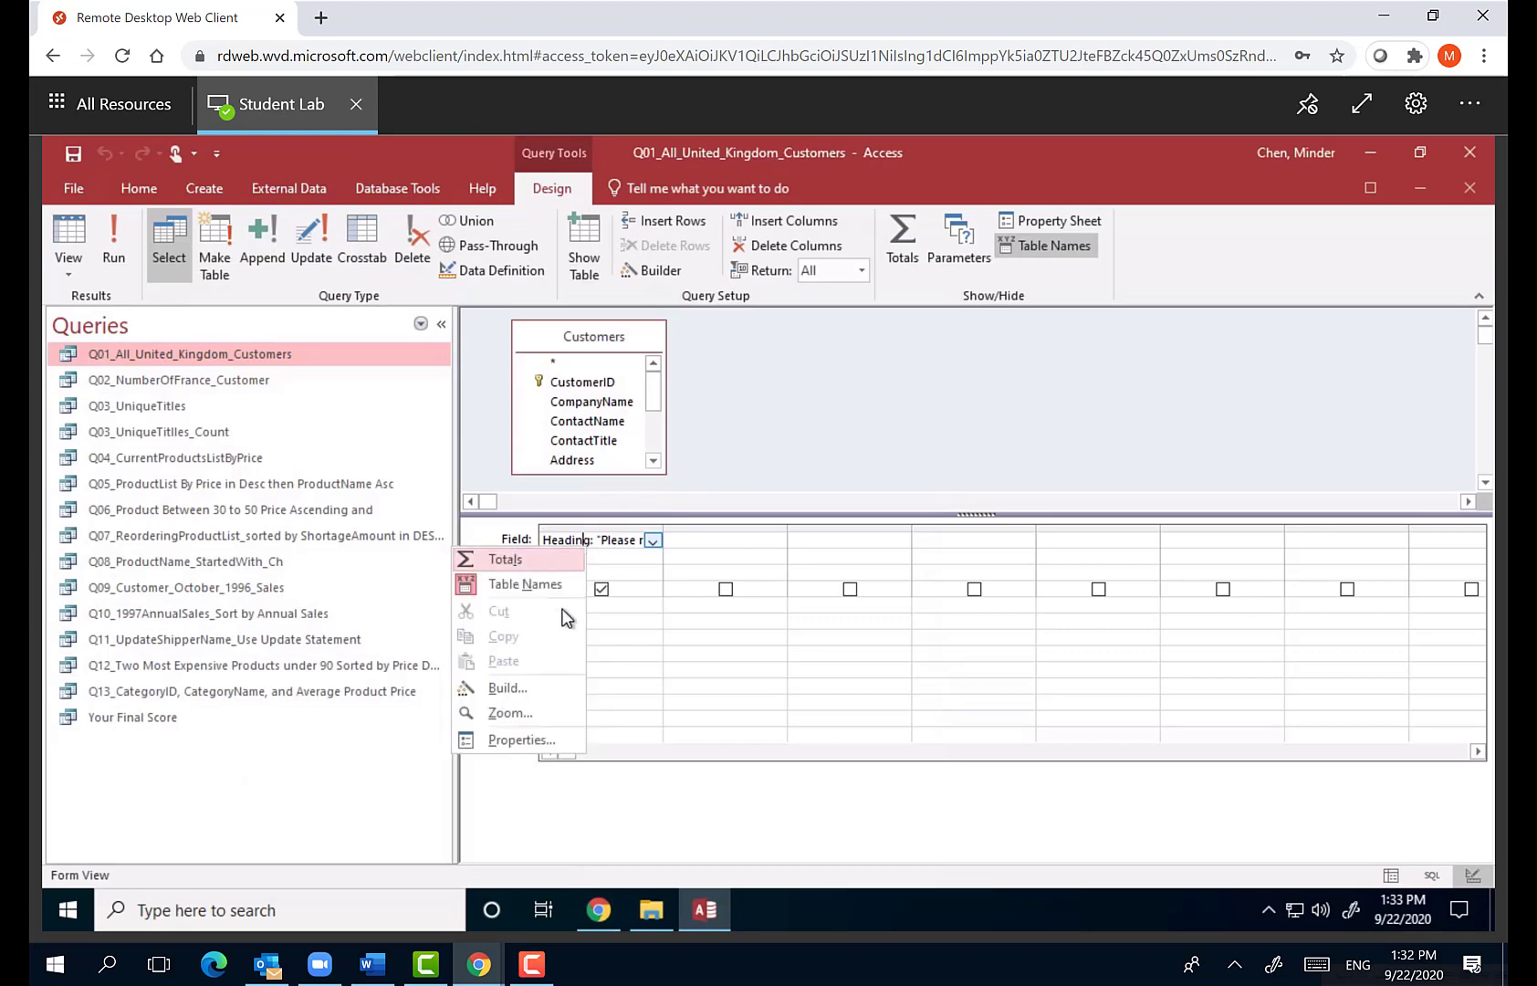
pyautogui.click(605, 539)
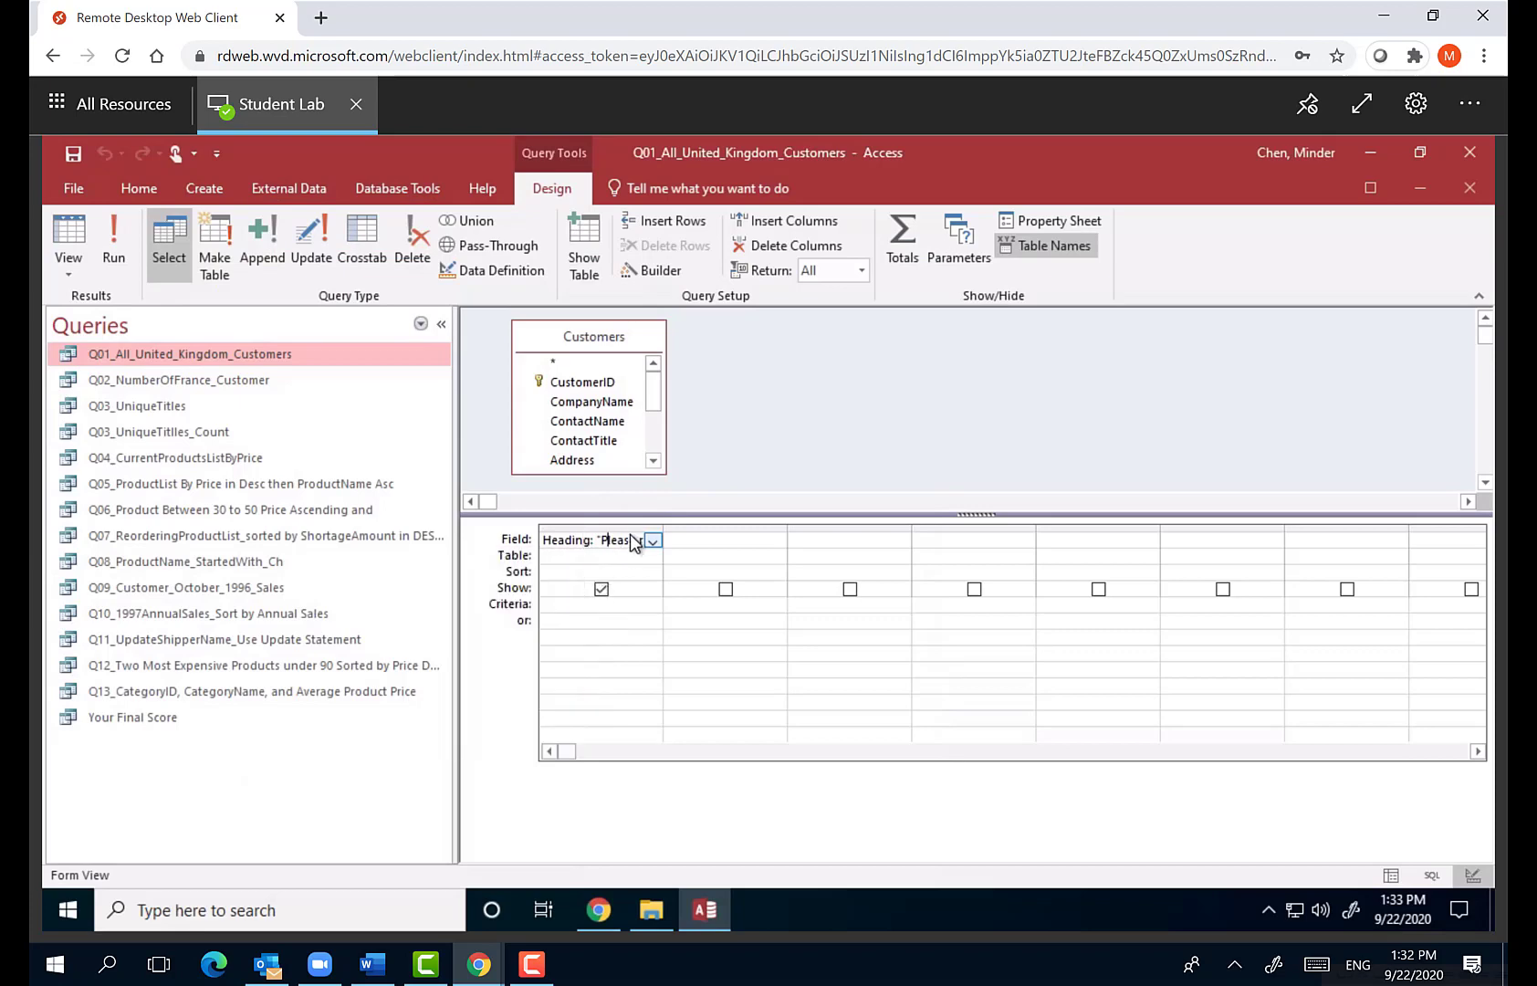
pyautogui.click(629, 528)
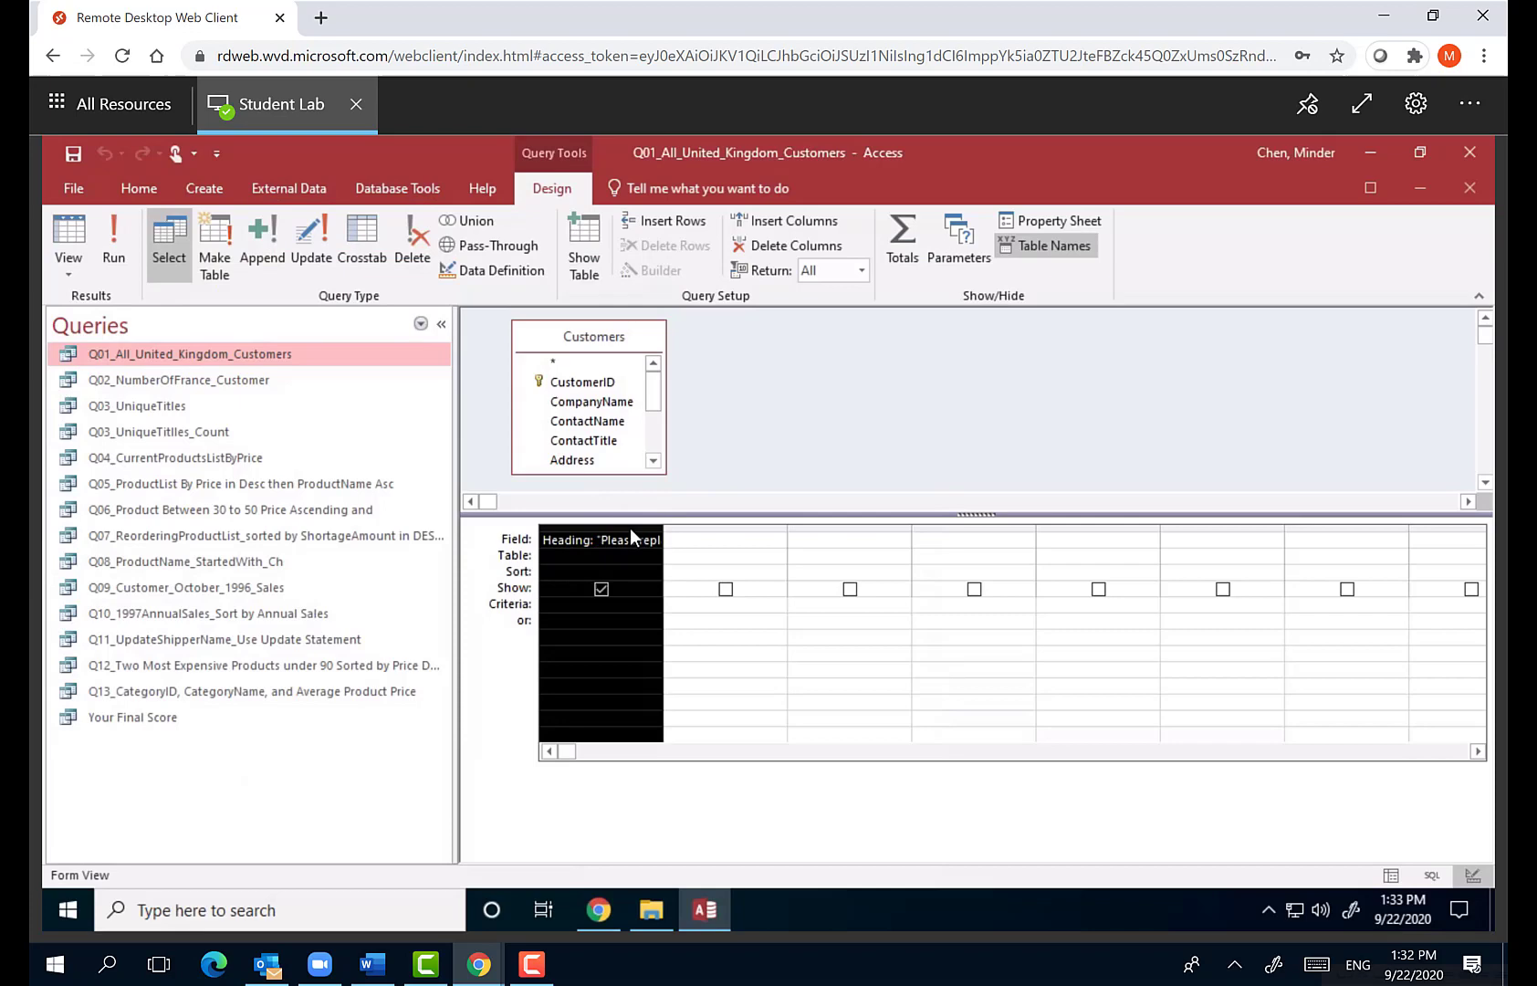
pyautogui.click(622, 520)
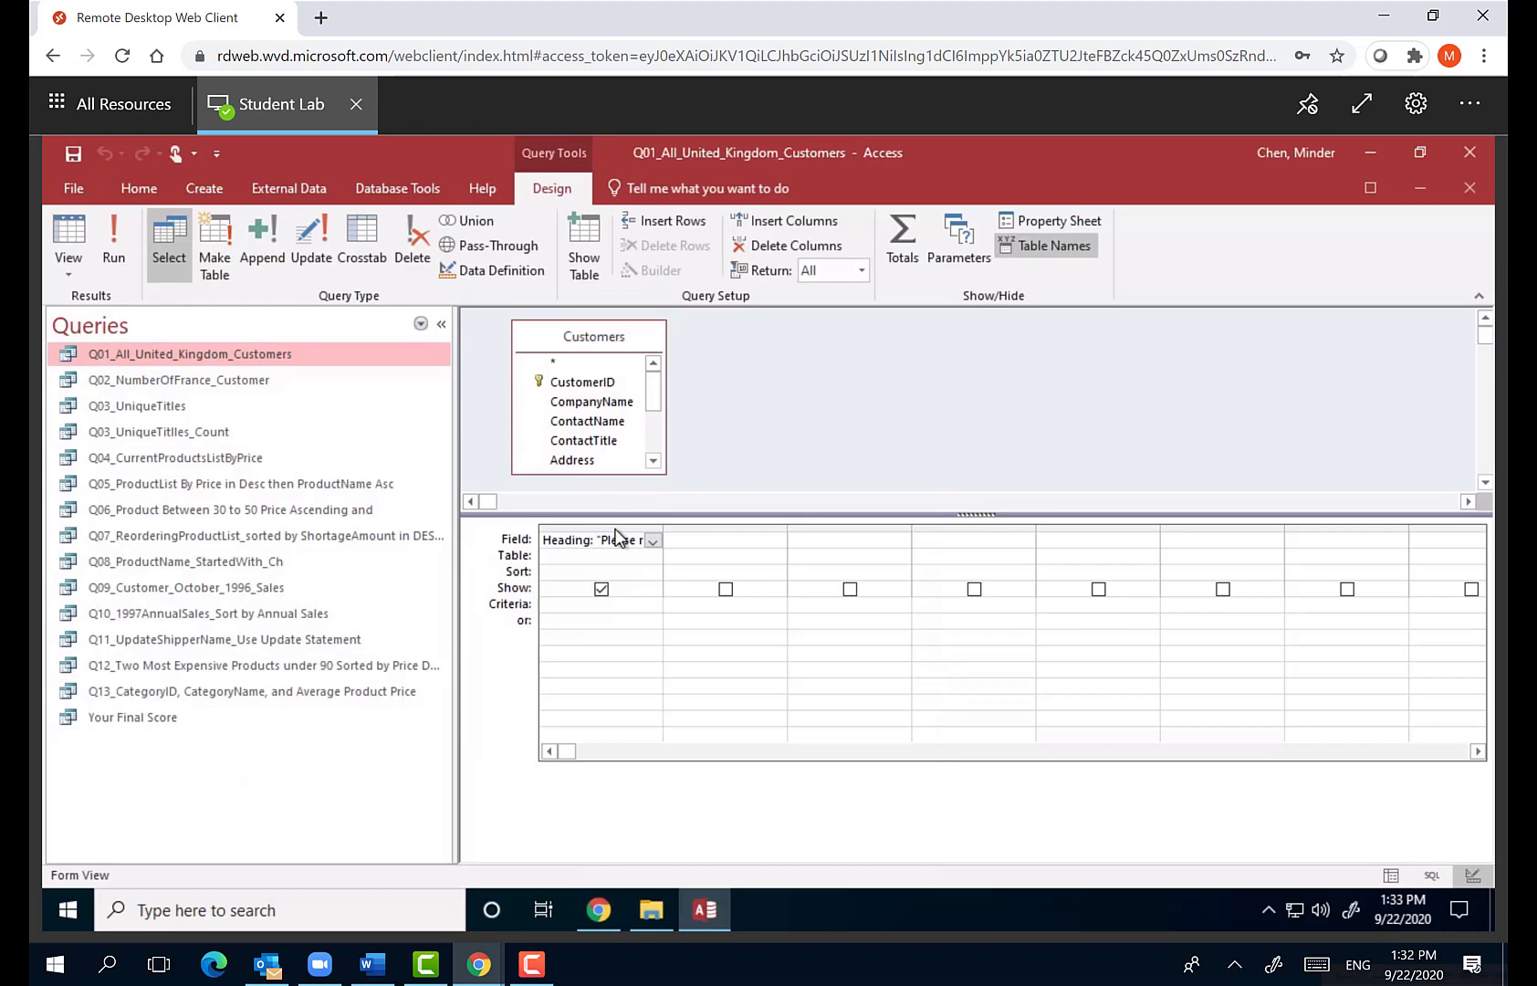
pyautogui.click(616, 528)
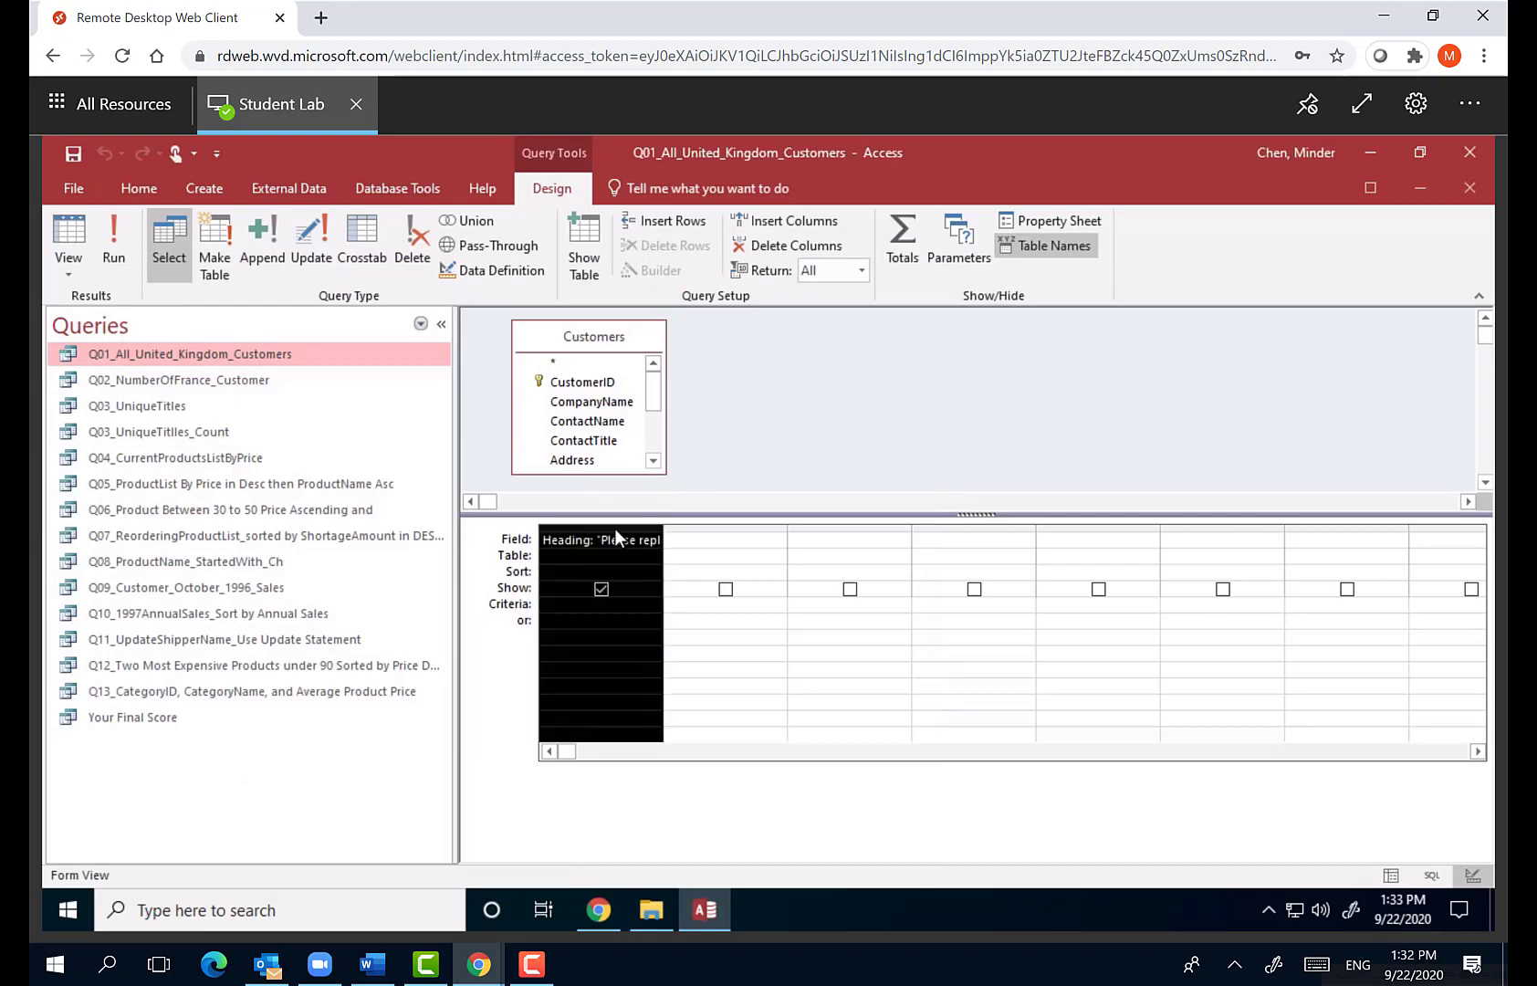
pyautogui.press('Delete')
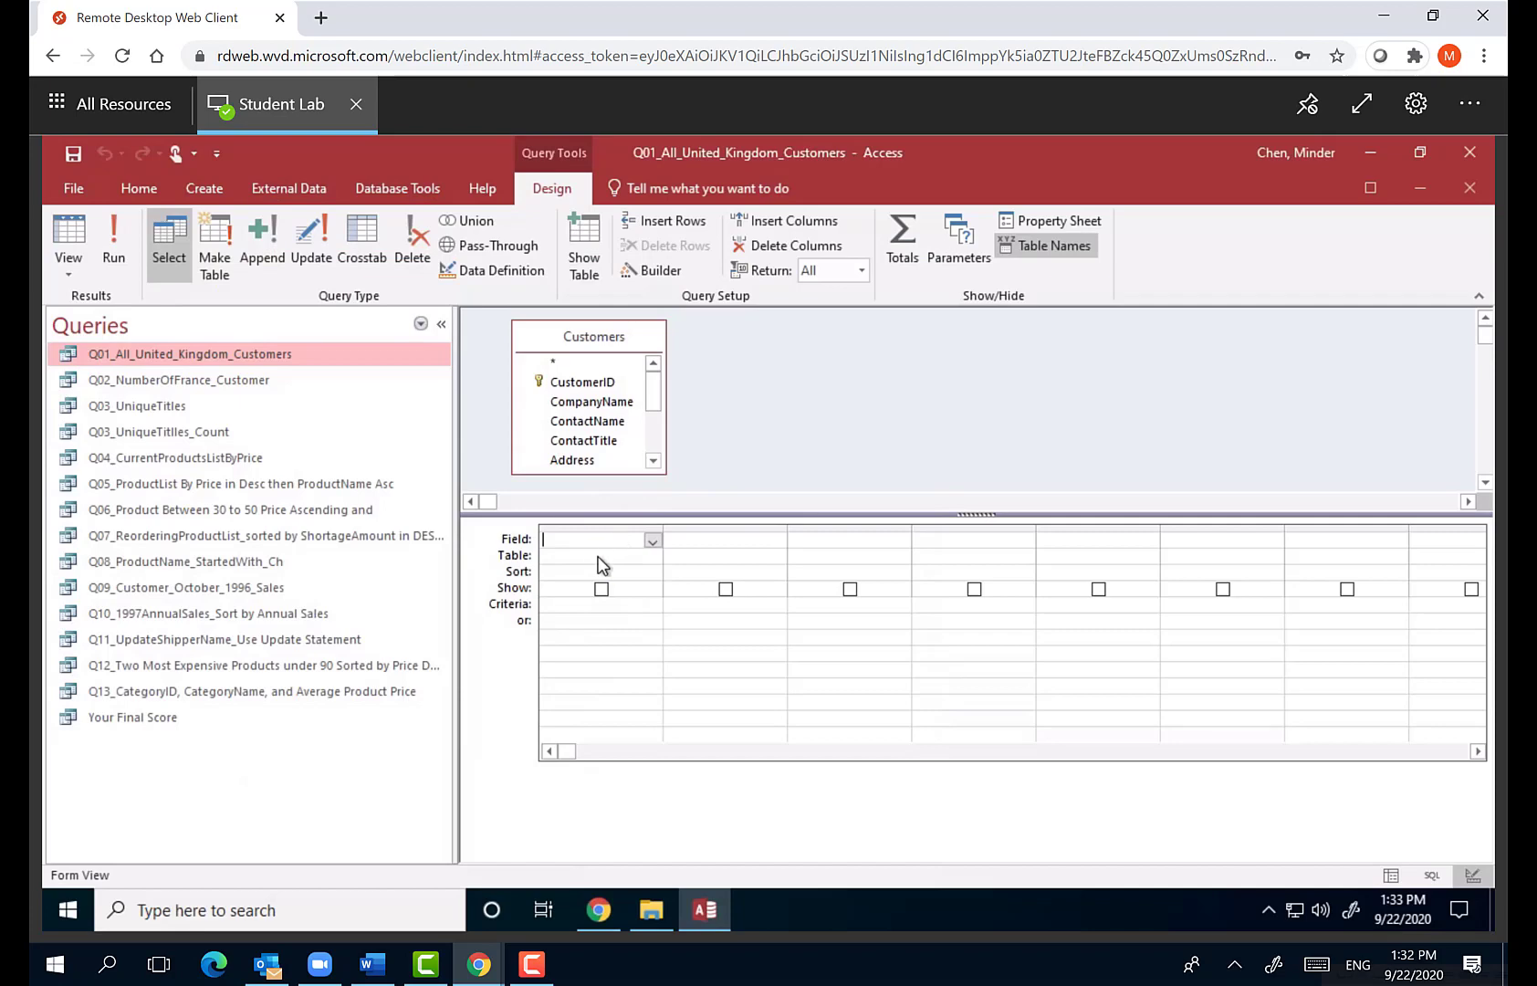
# Step: Add CompanyName and Country from Customers as the query's two output fields
pyautogui.doubleClick(622, 405)
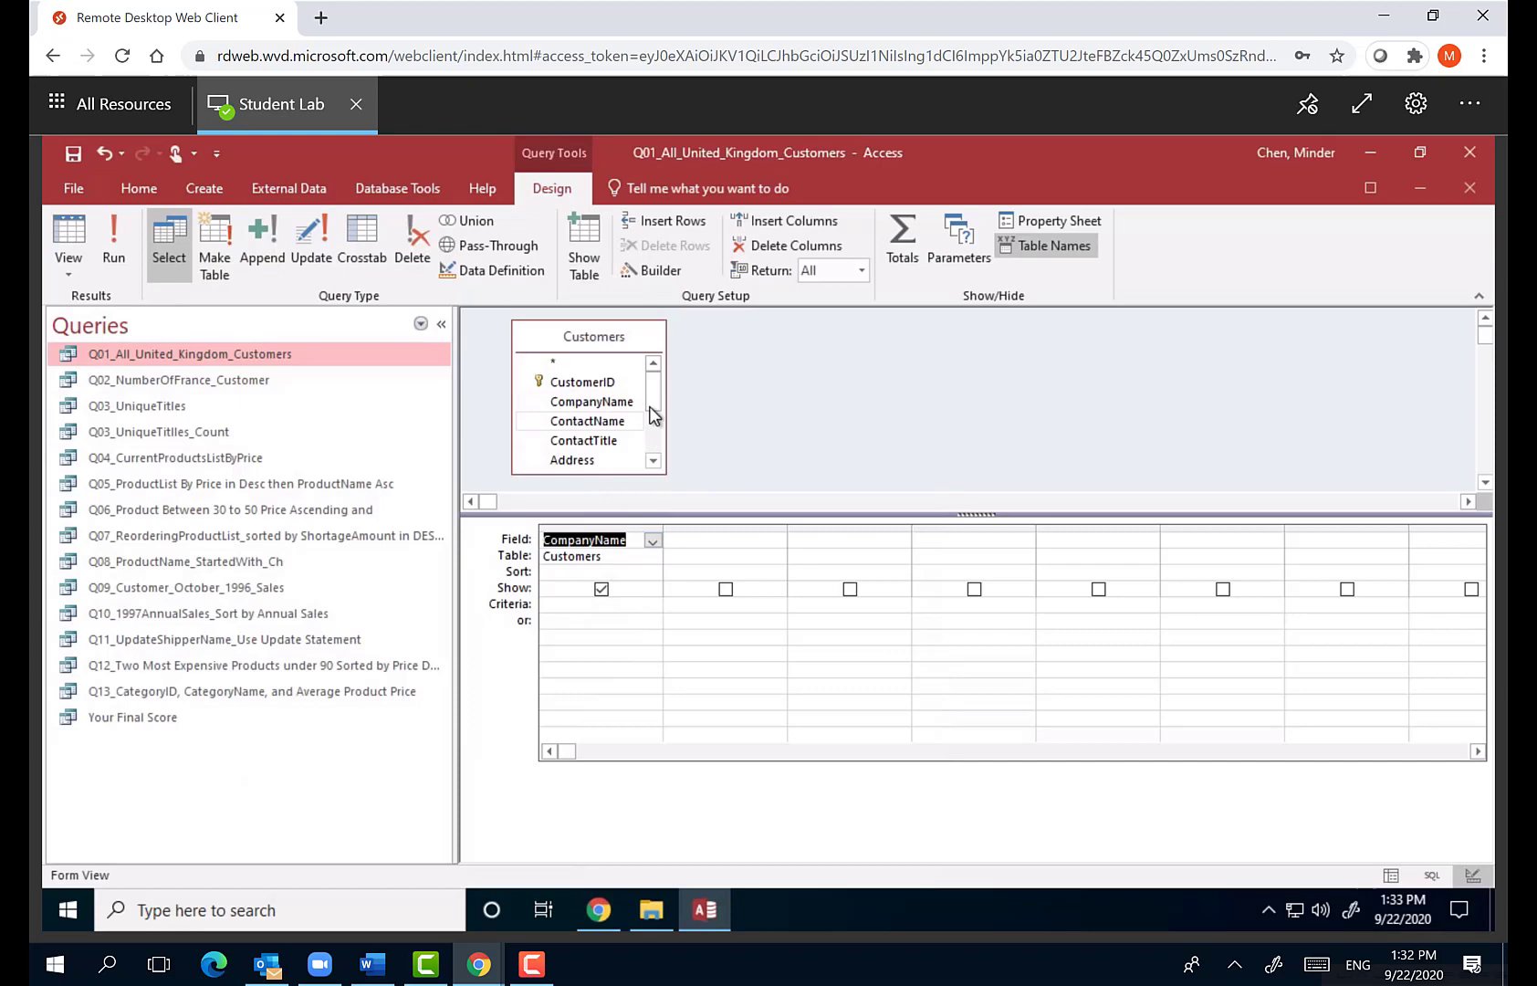
pyautogui.moveTo(655, 415); pyautogui.dragTo(661, 466)
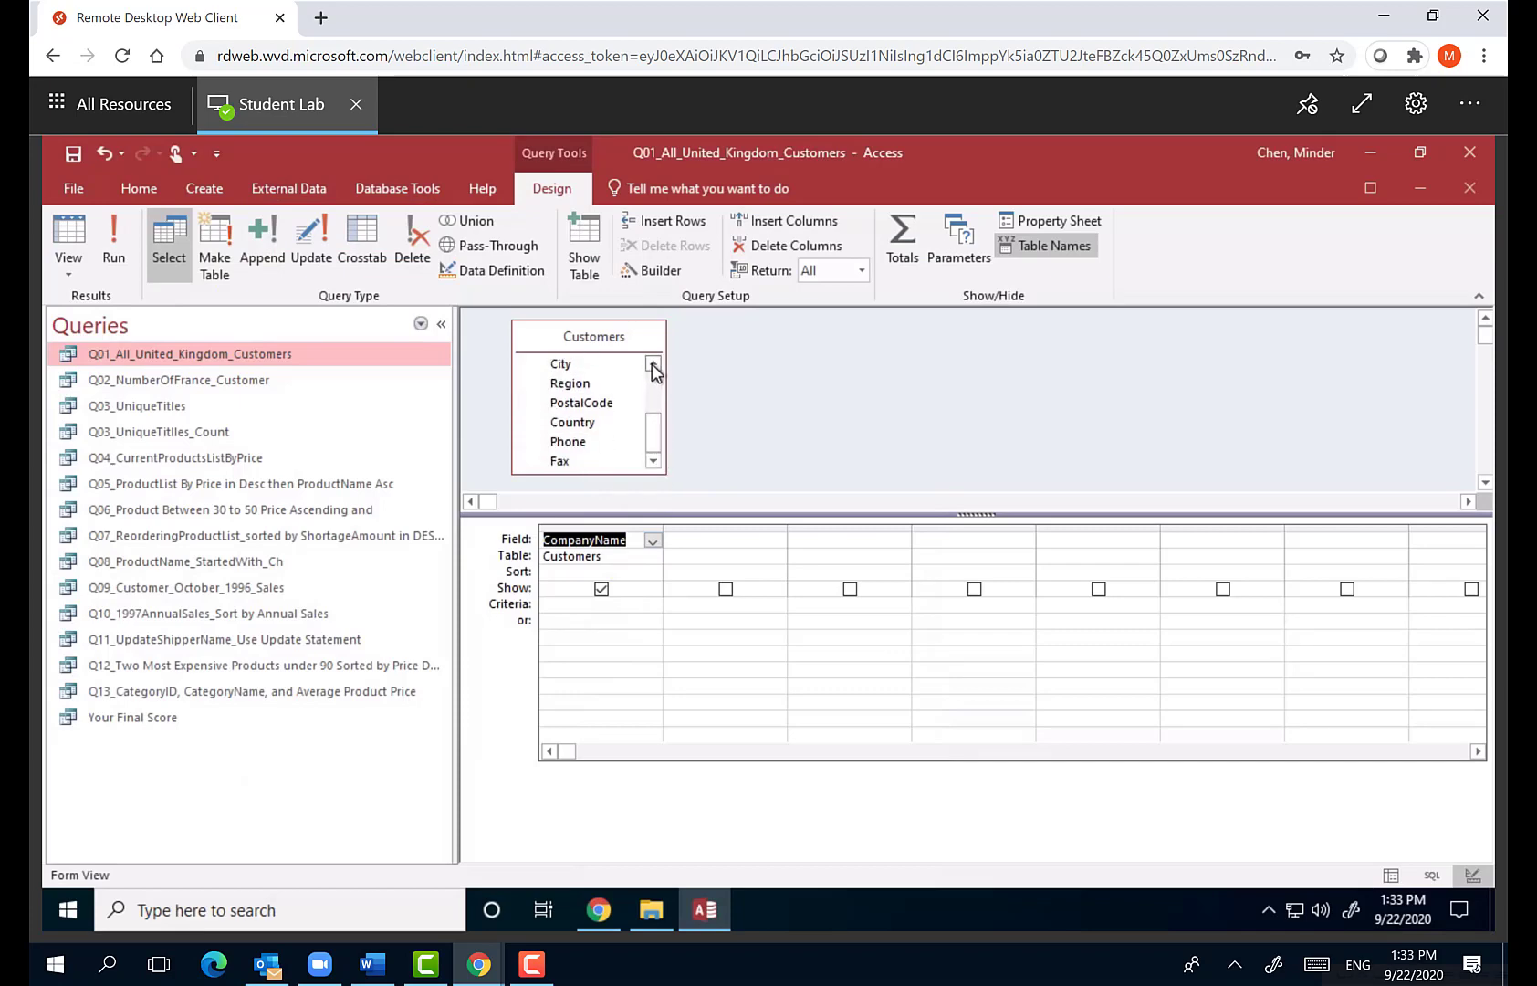
pyautogui.click(592, 422)
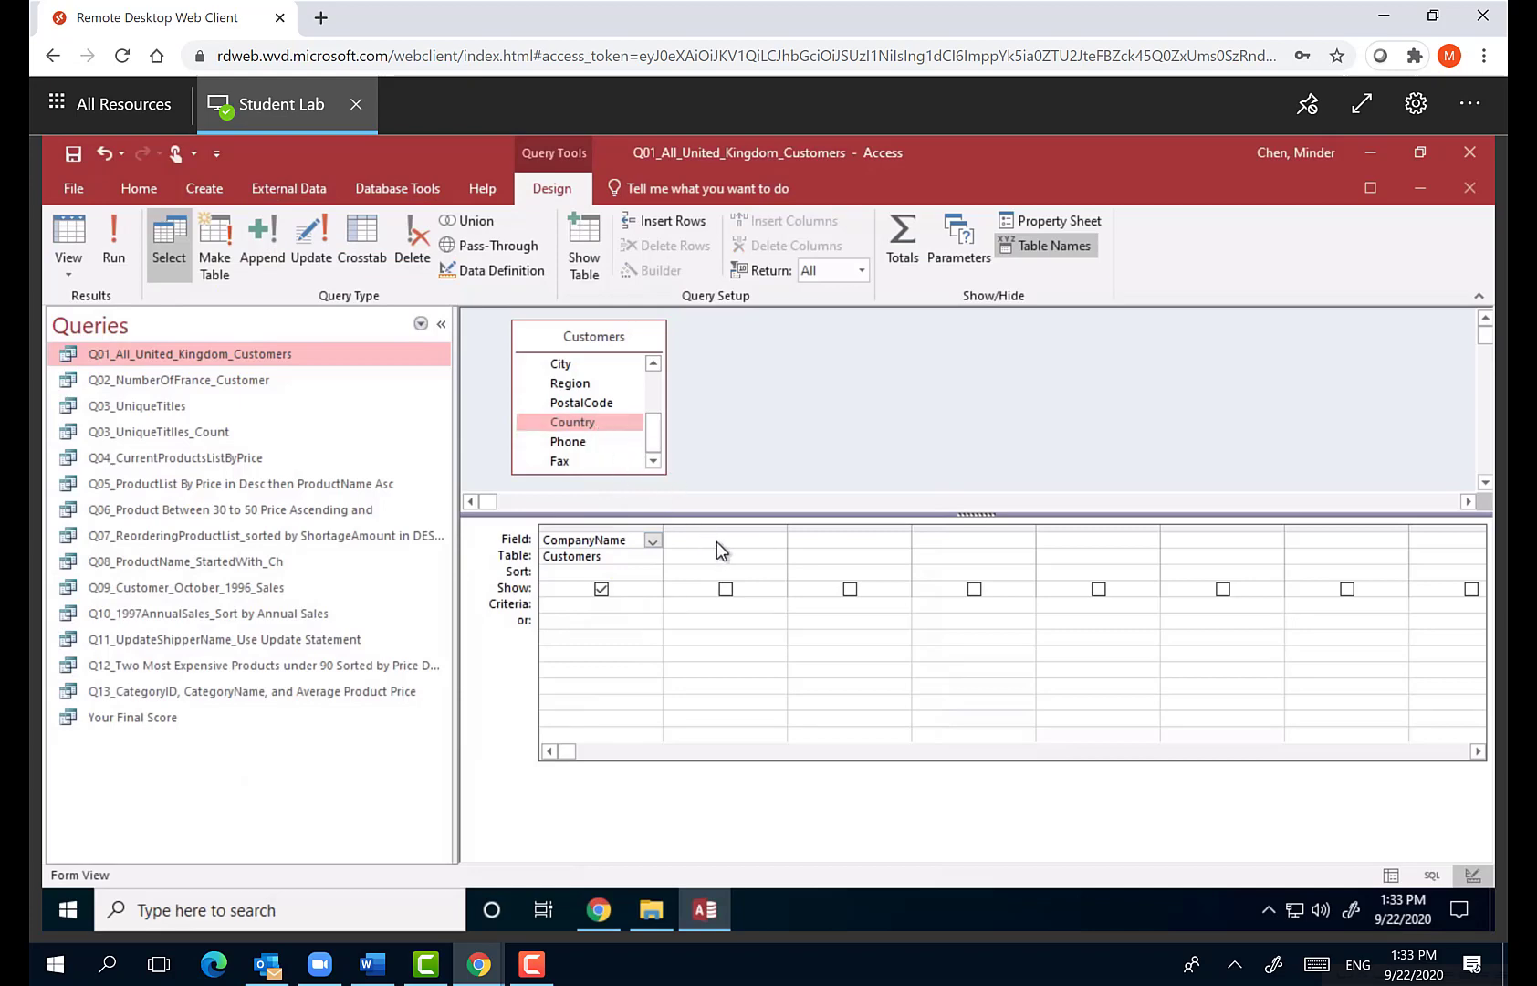
pyautogui.moveTo(717, 541); pyautogui.dragTo(717, 542)
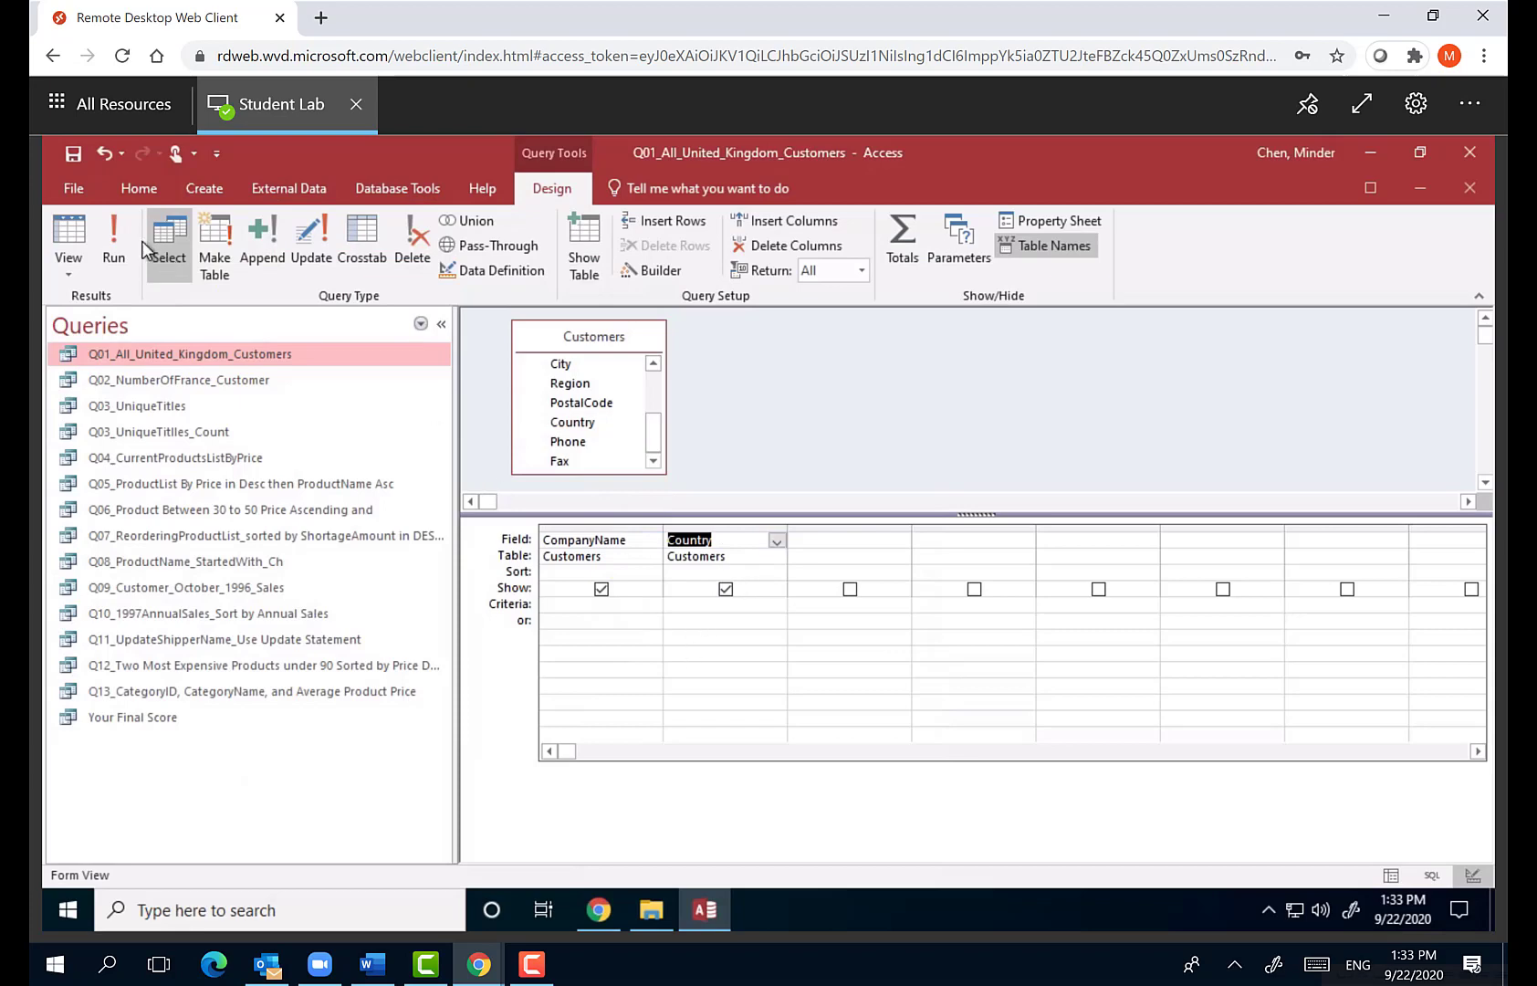
# Step: Run the query to list all 91 customers, browsing the Country filter without applying it
pyautogui.click(112, 236)
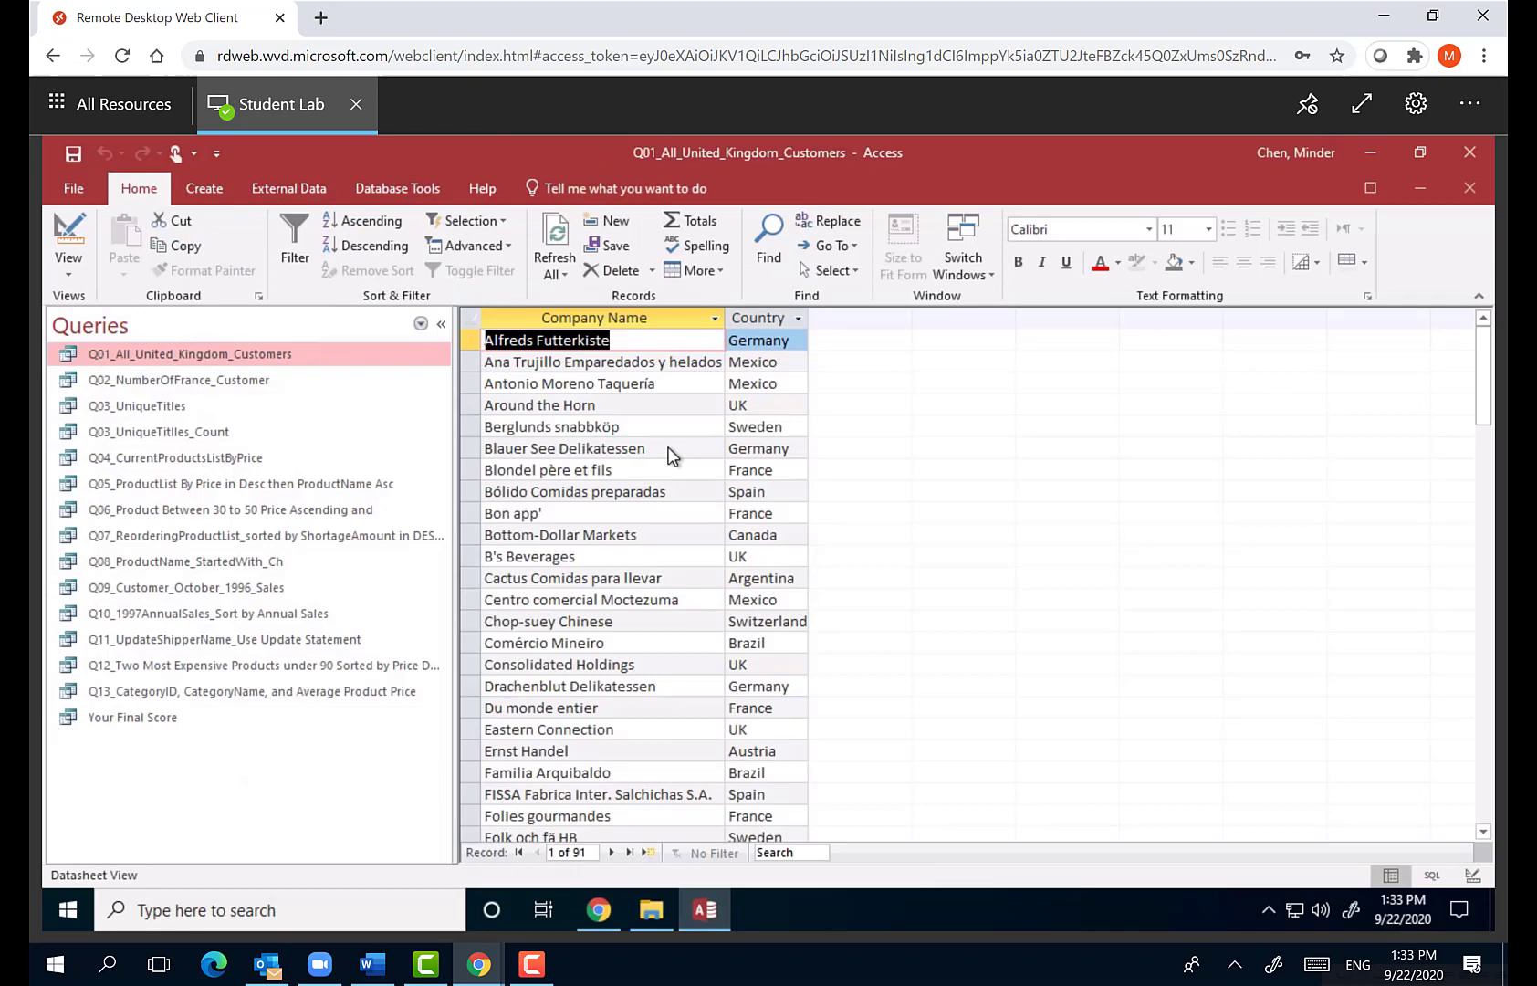
pyautogui.click(798, 317)
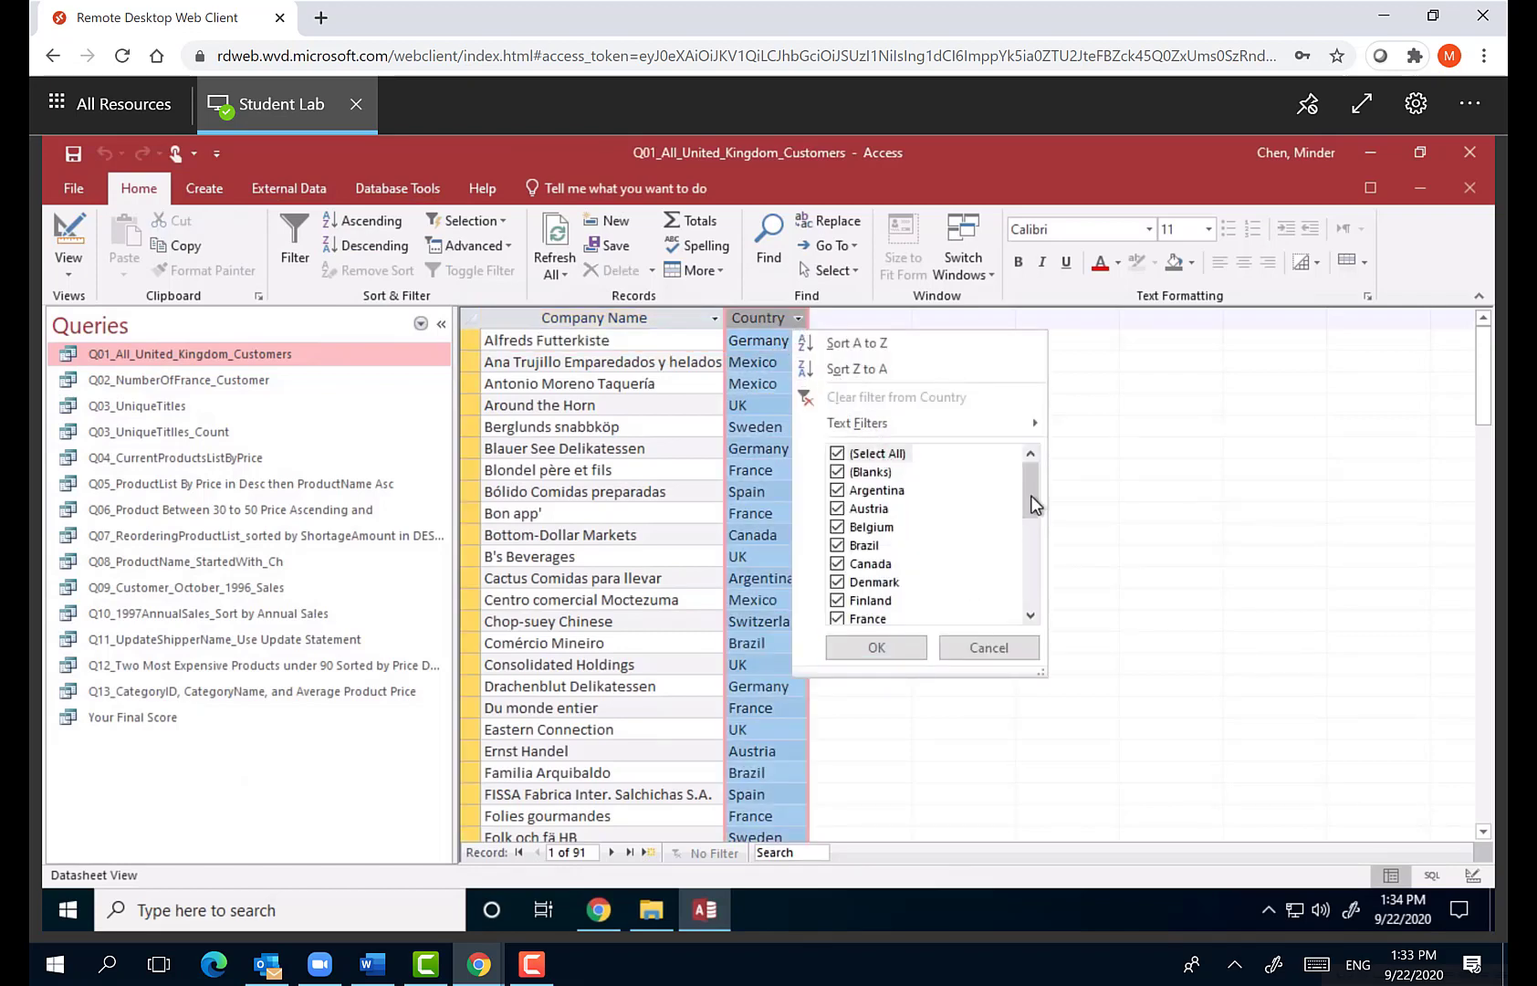
pyautogui.moveTo(1031, 501); pyautogui.dragTo(1036, 600)
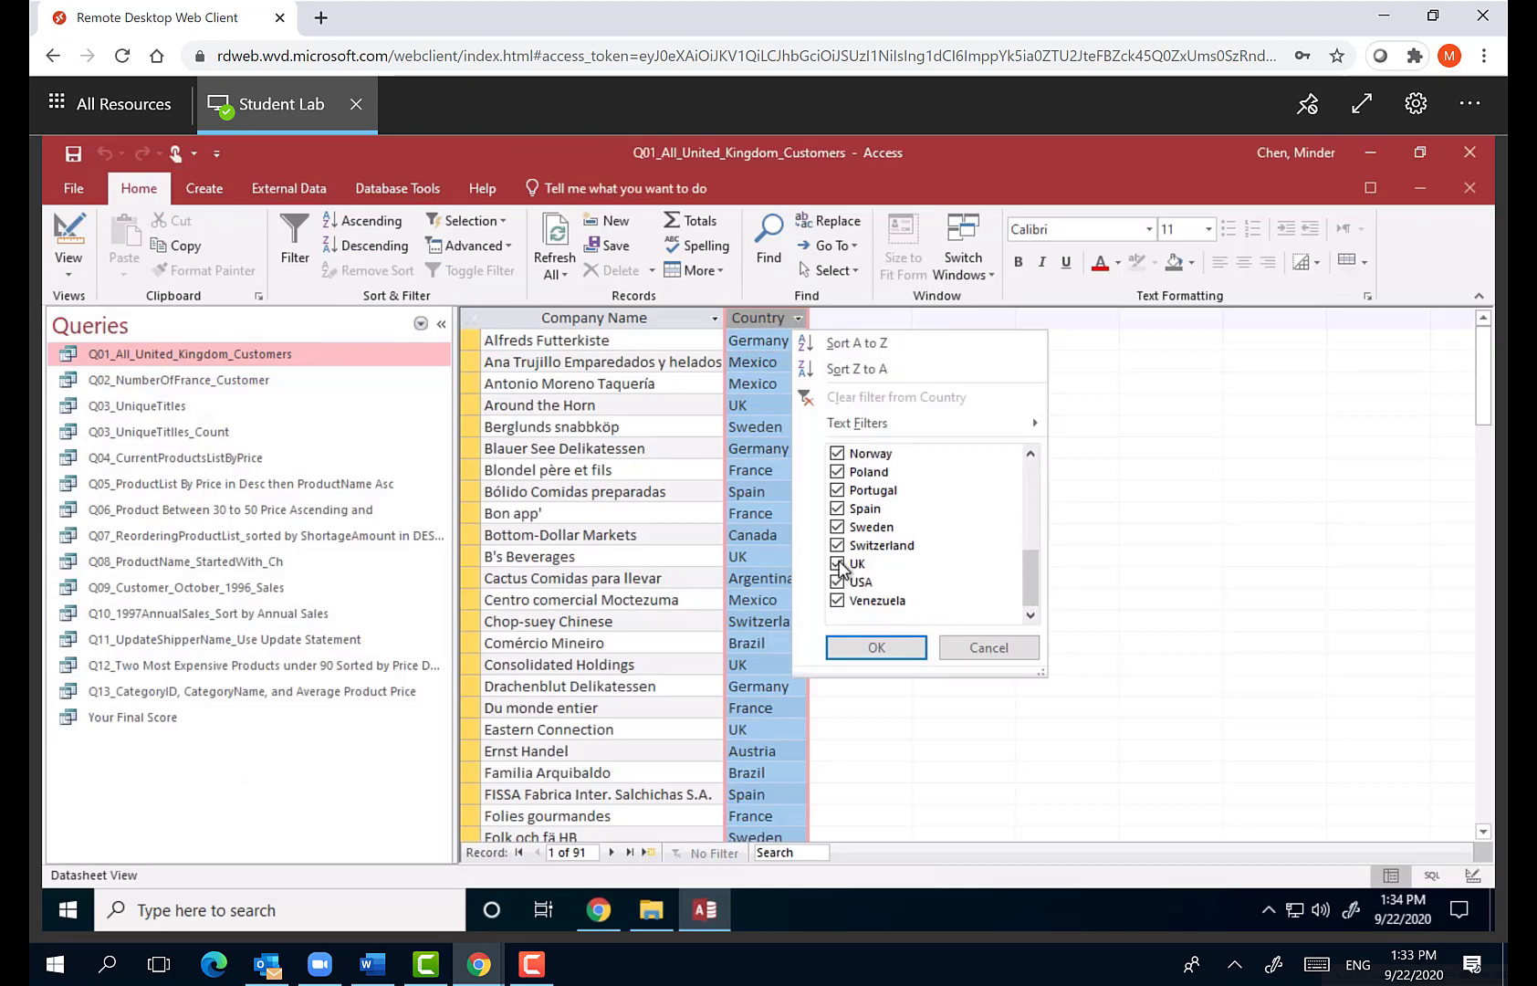
pyautogui.click(989, 648)
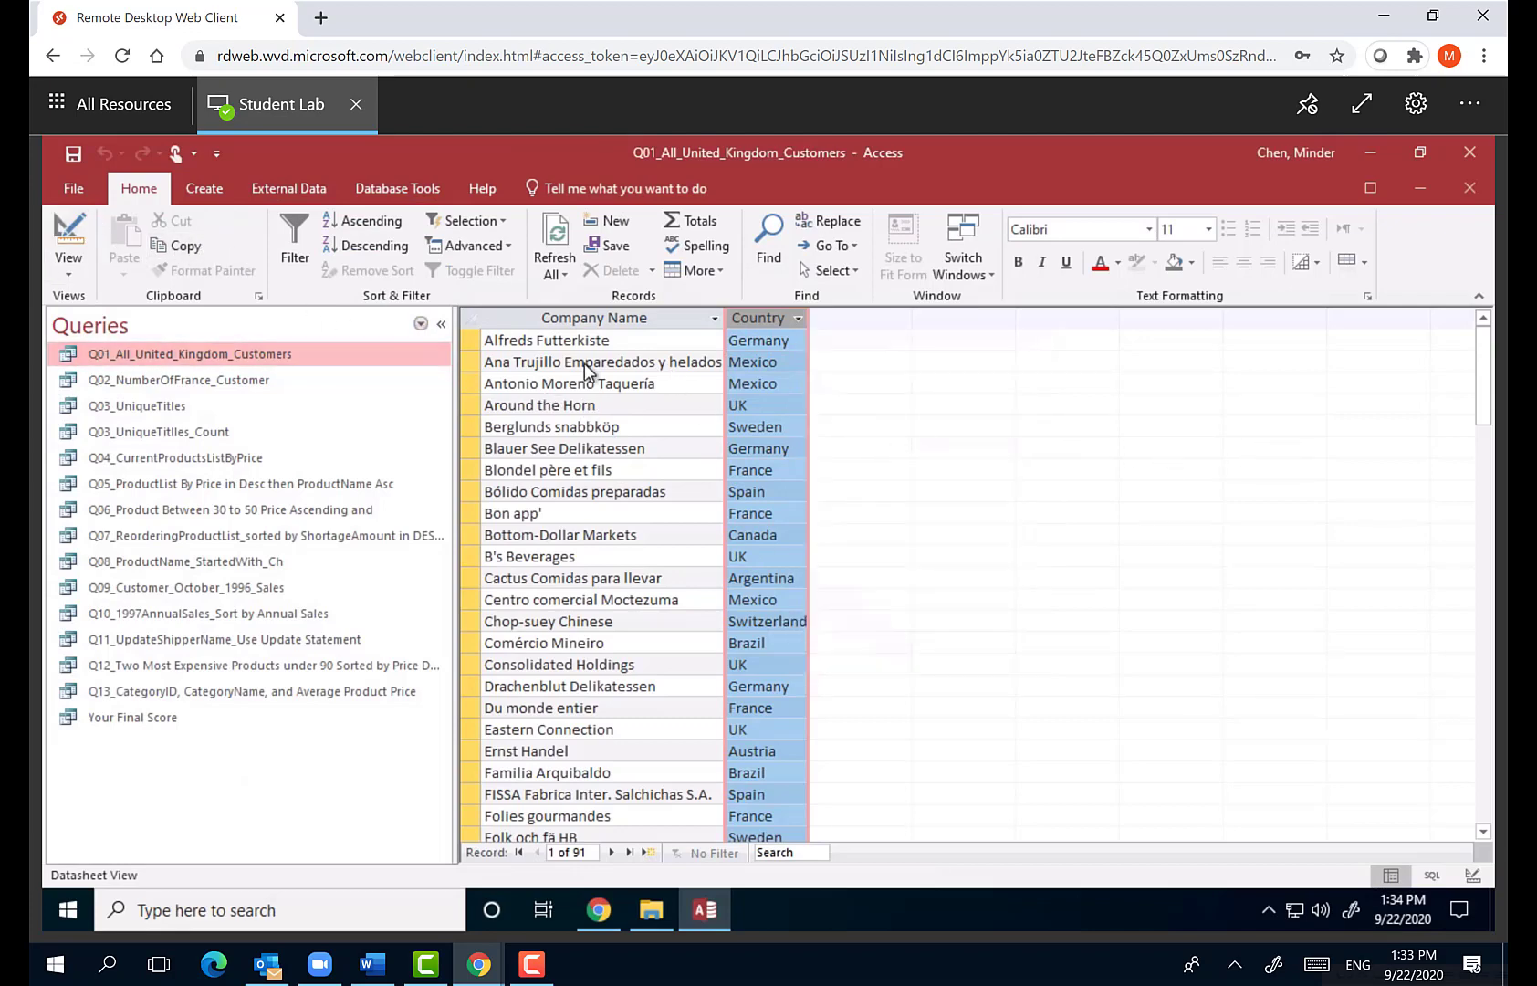
# Step: Enter ='UK' as the Country criterion and run the query to check the UK customers
pyautogui.click(60, 236)
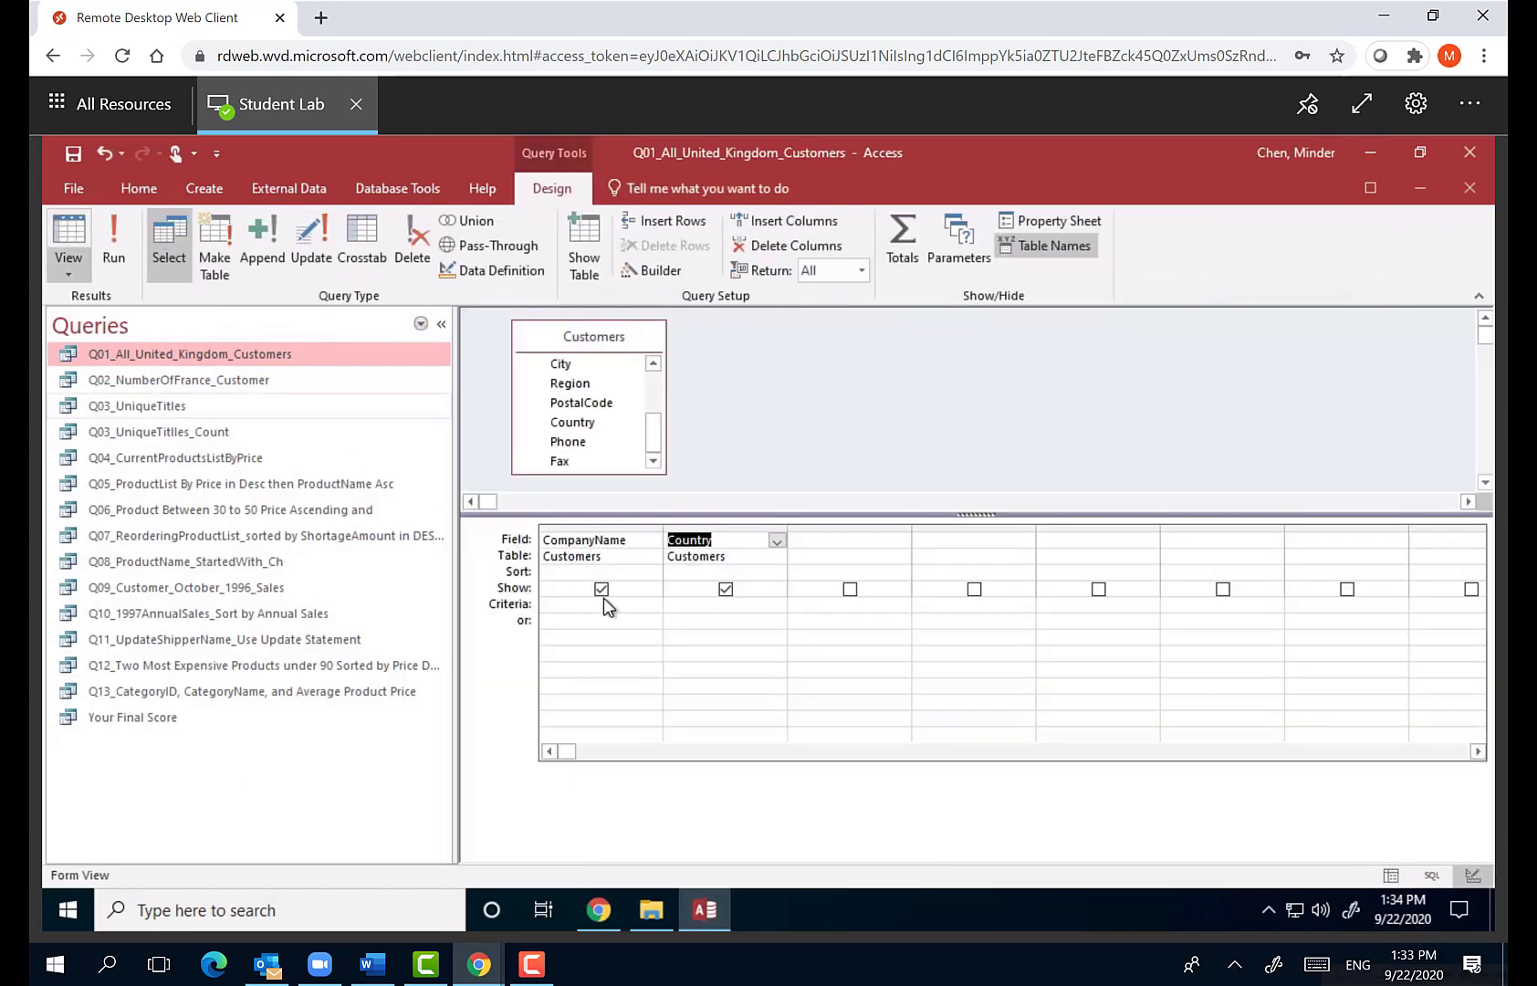
pyautogui.click(713, 606)
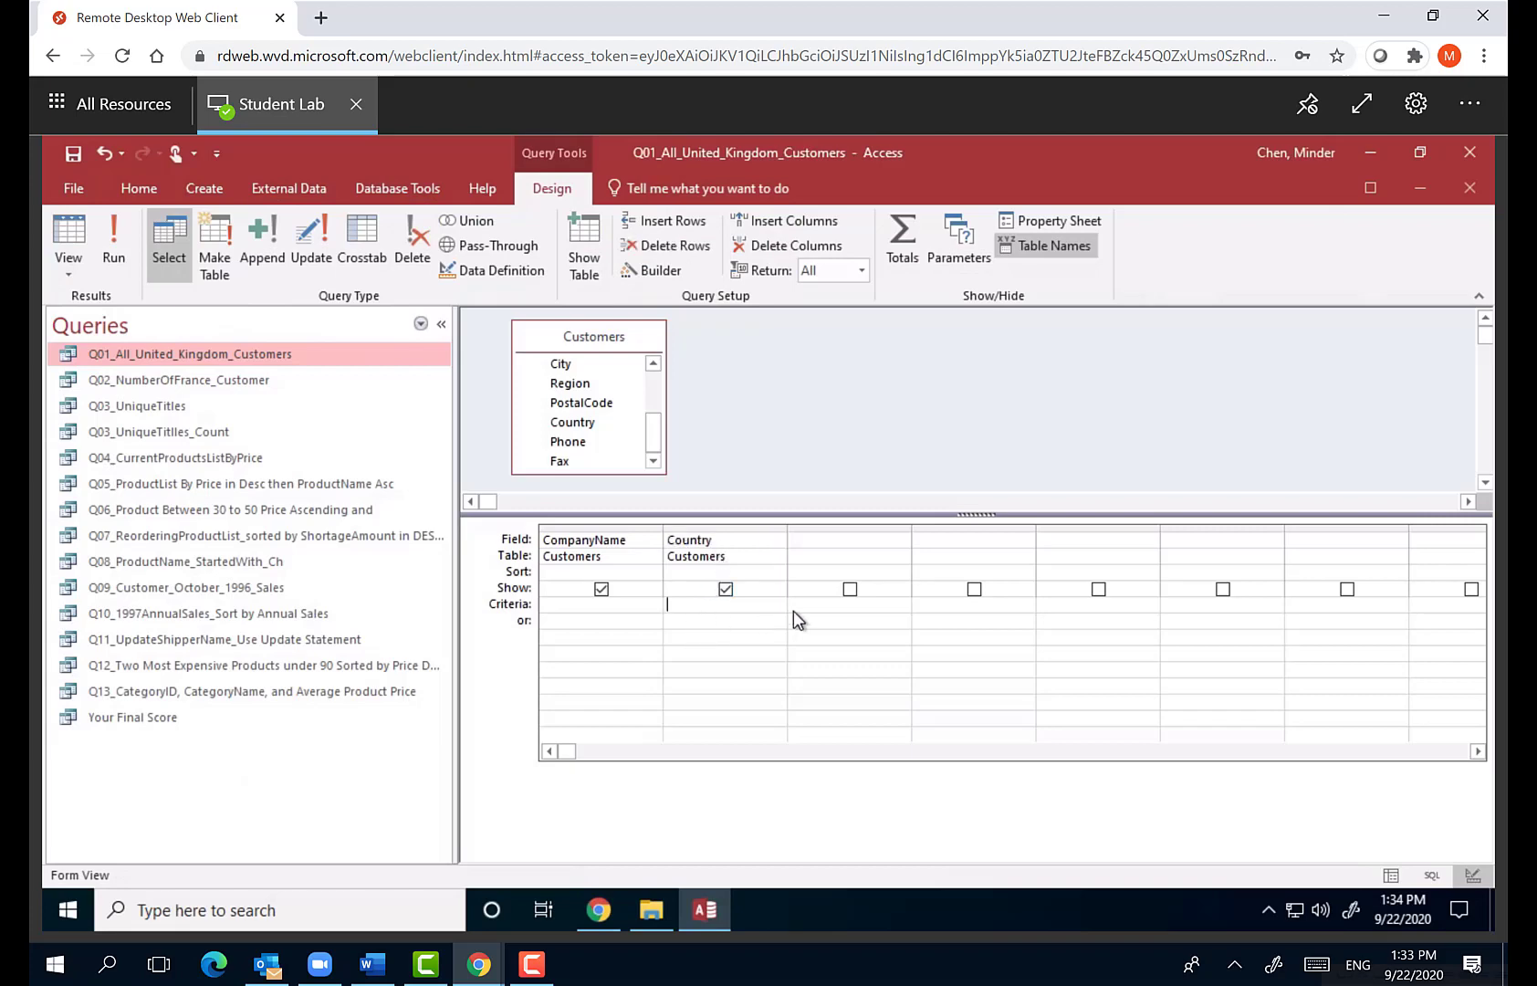
pyautogui.write("= 'UK'")
pyautogui.click(113, 244)
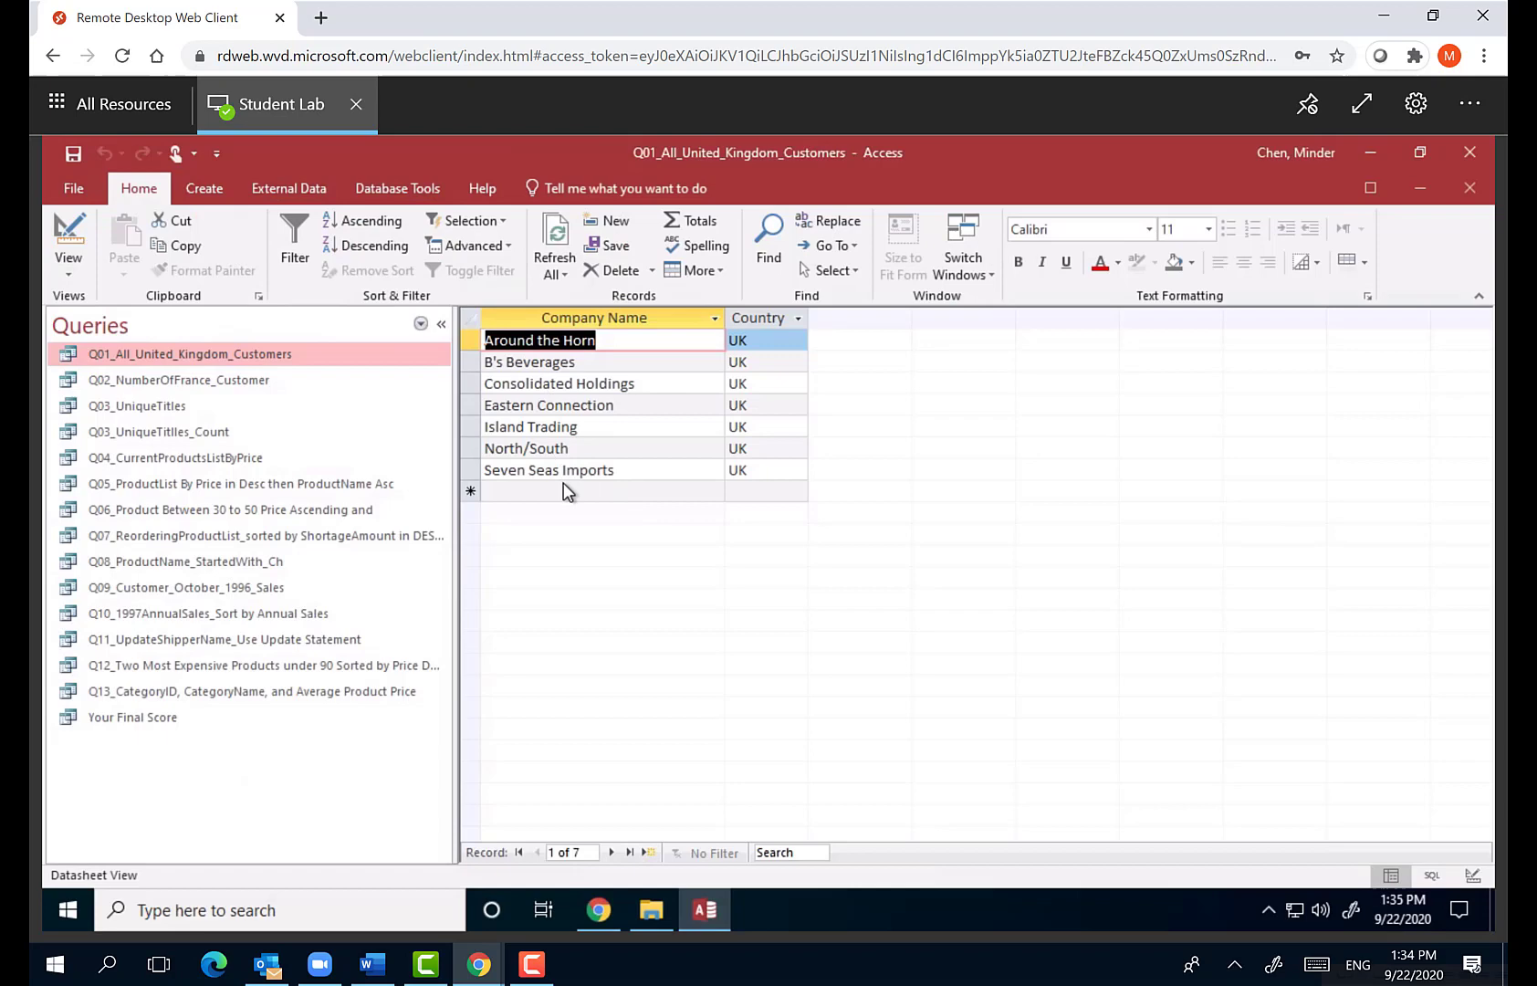
# Step: Back in Design View, set CompanyName to sort Ascending
pyautogui.click(75, 236)
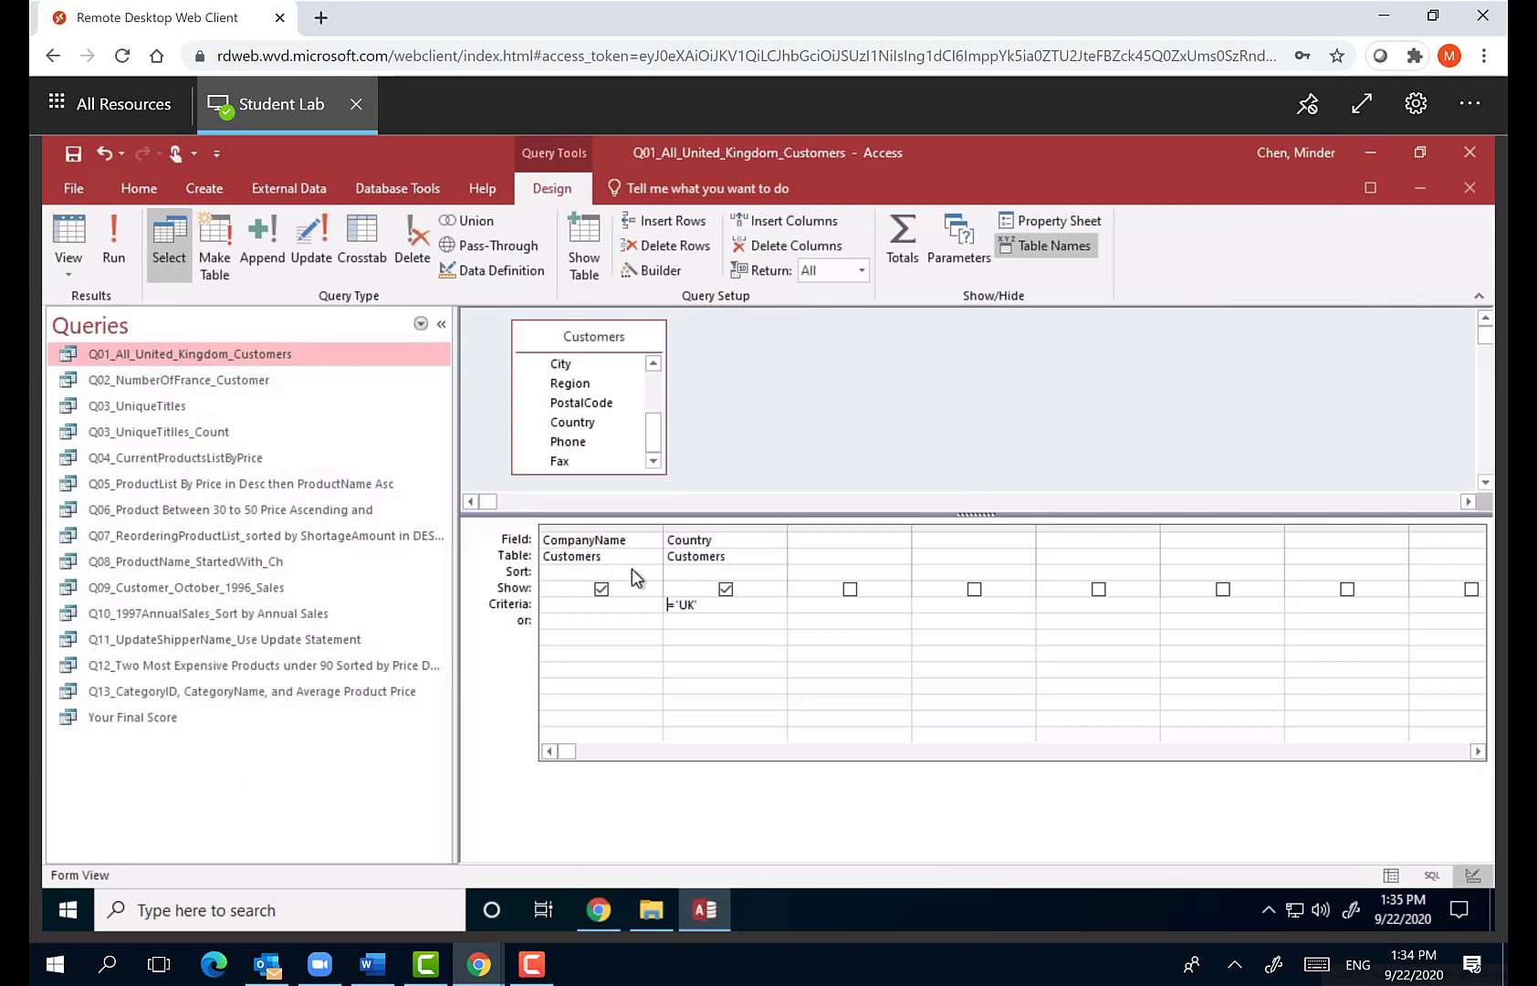
pyautogui.click(639, 573)
pyautogui.click(654, 574)
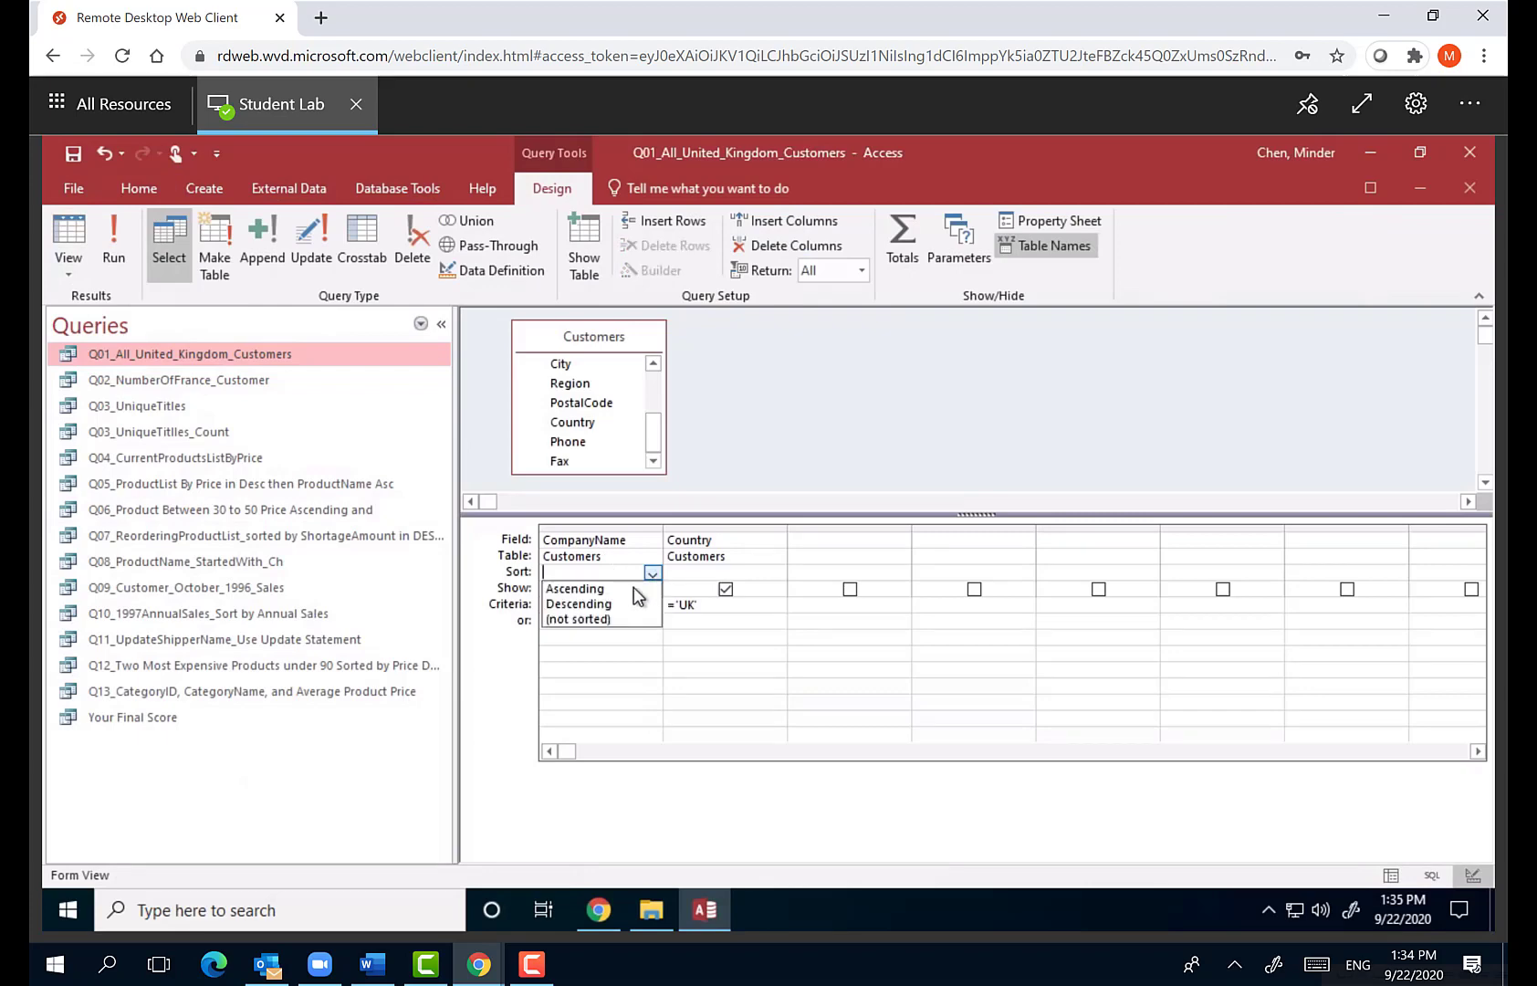
pyautogui.click(608, 589)
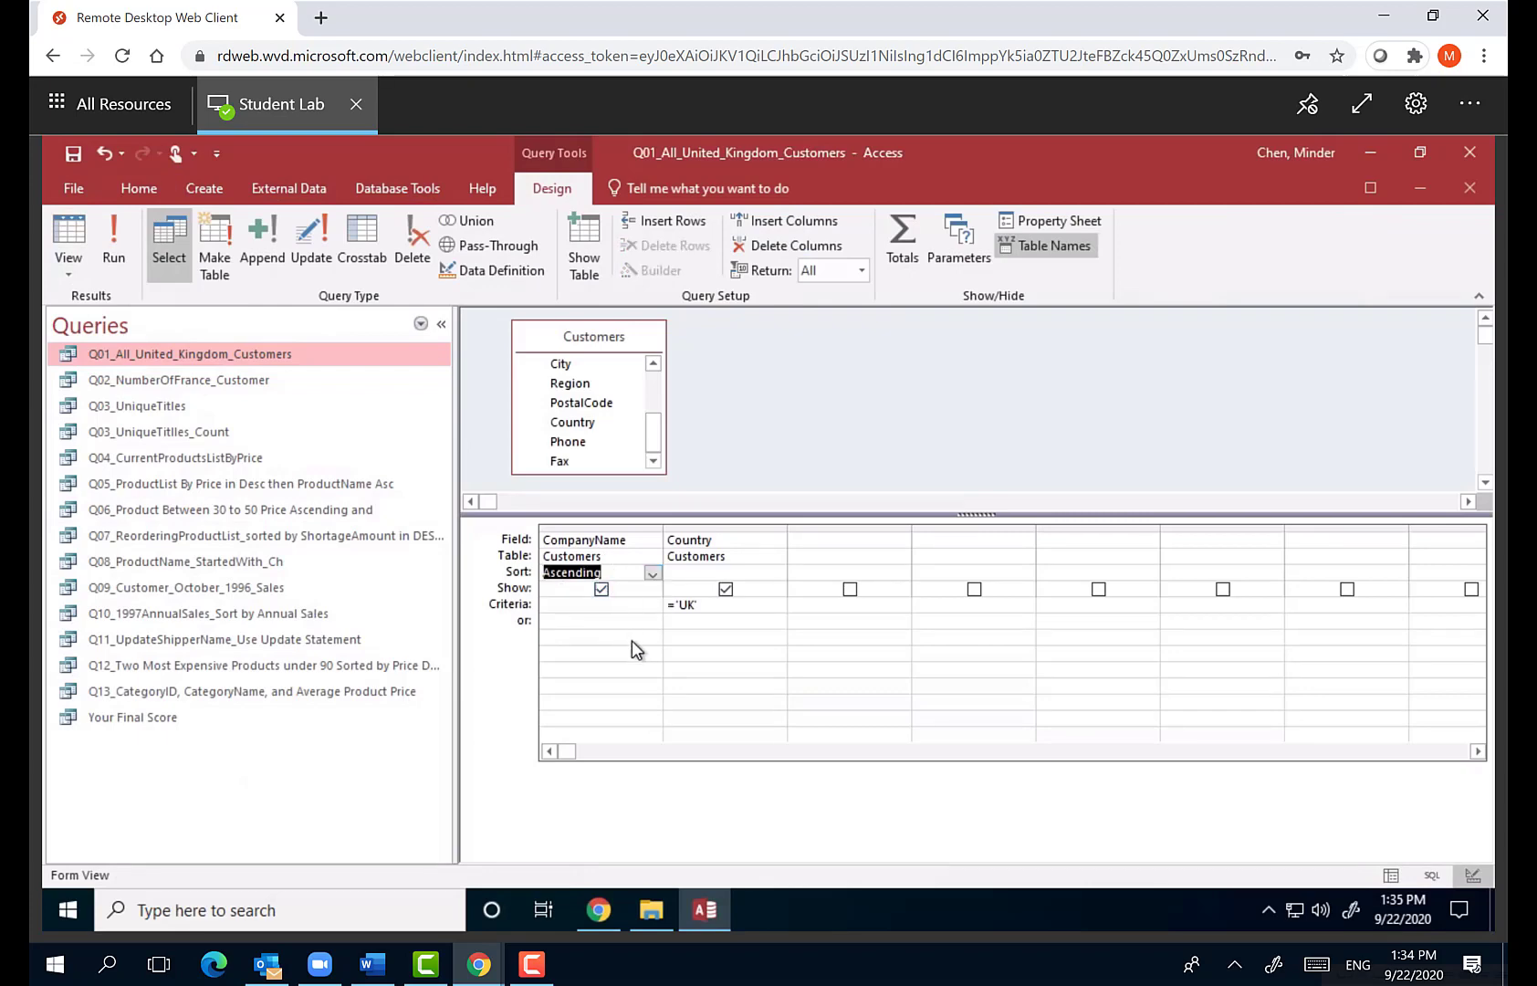
# Step: Save the Q01 UK customers query and close its design window
pyautogui.click(73, 190)
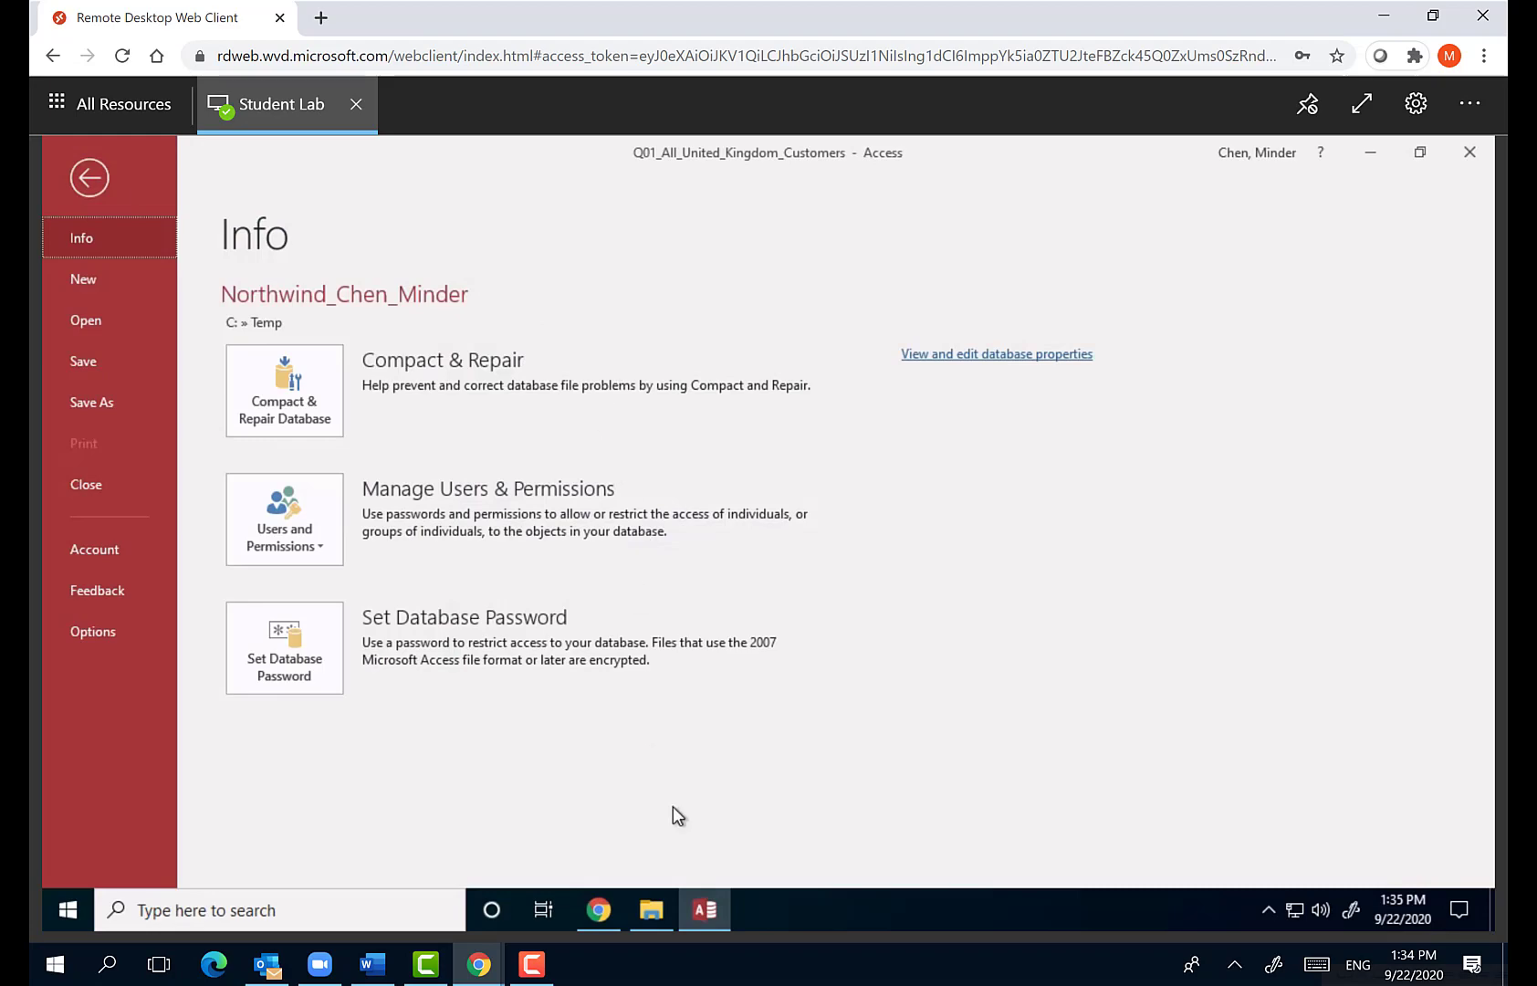
pyautogui.click(708, 912)
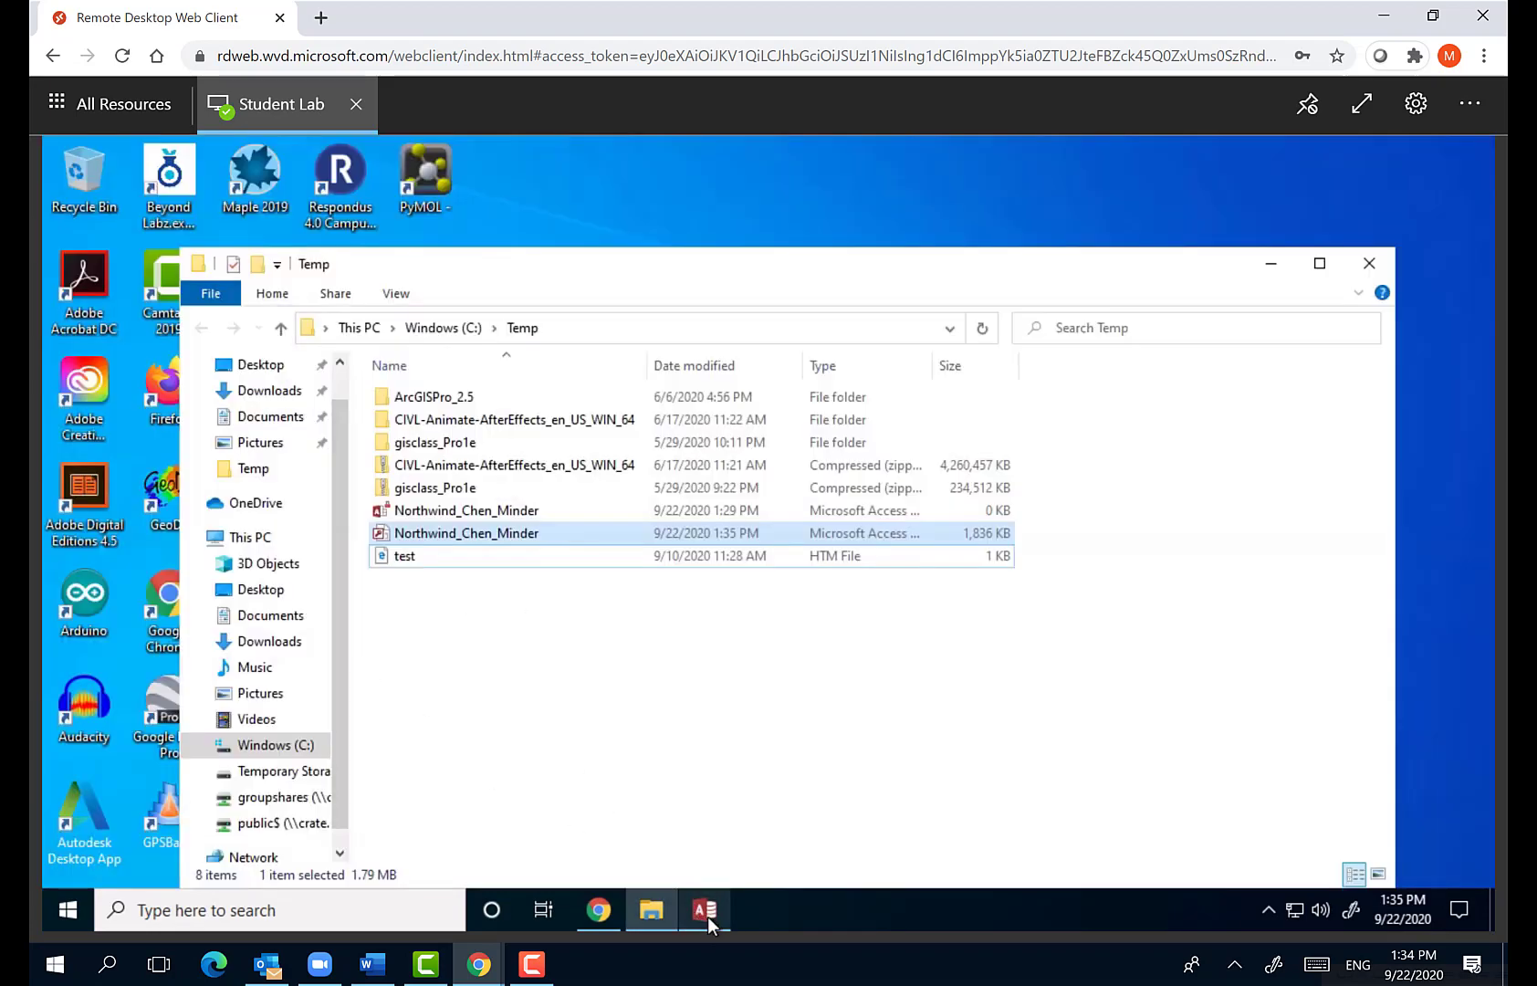
pyautogui.click(707, 912)
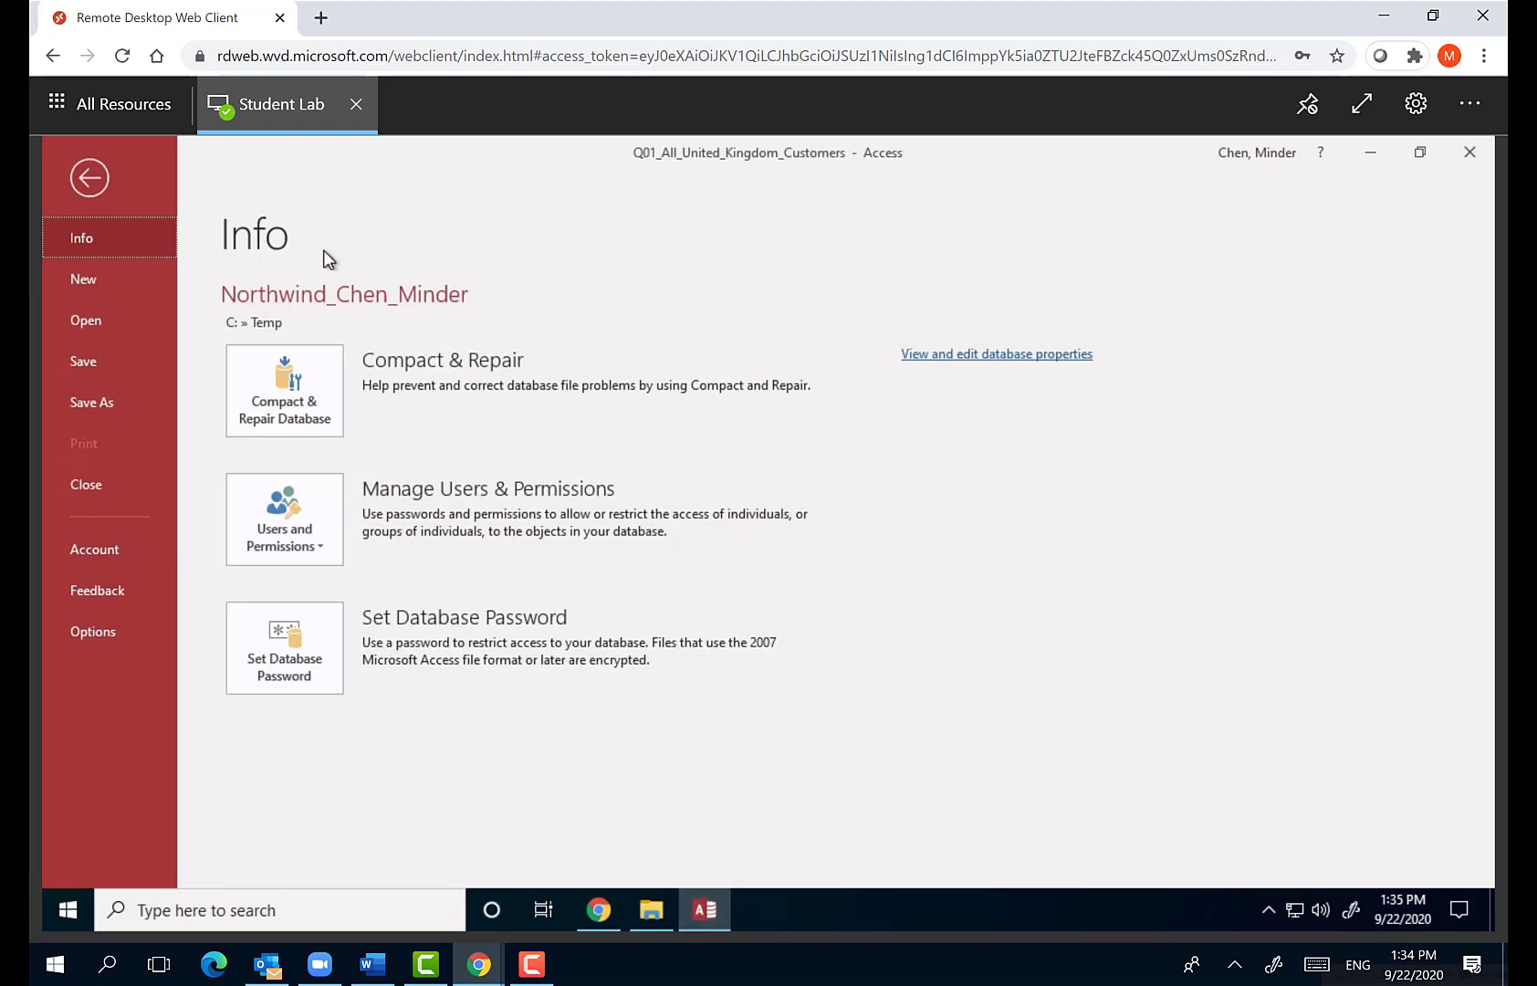
pyautogui.press('Escape')
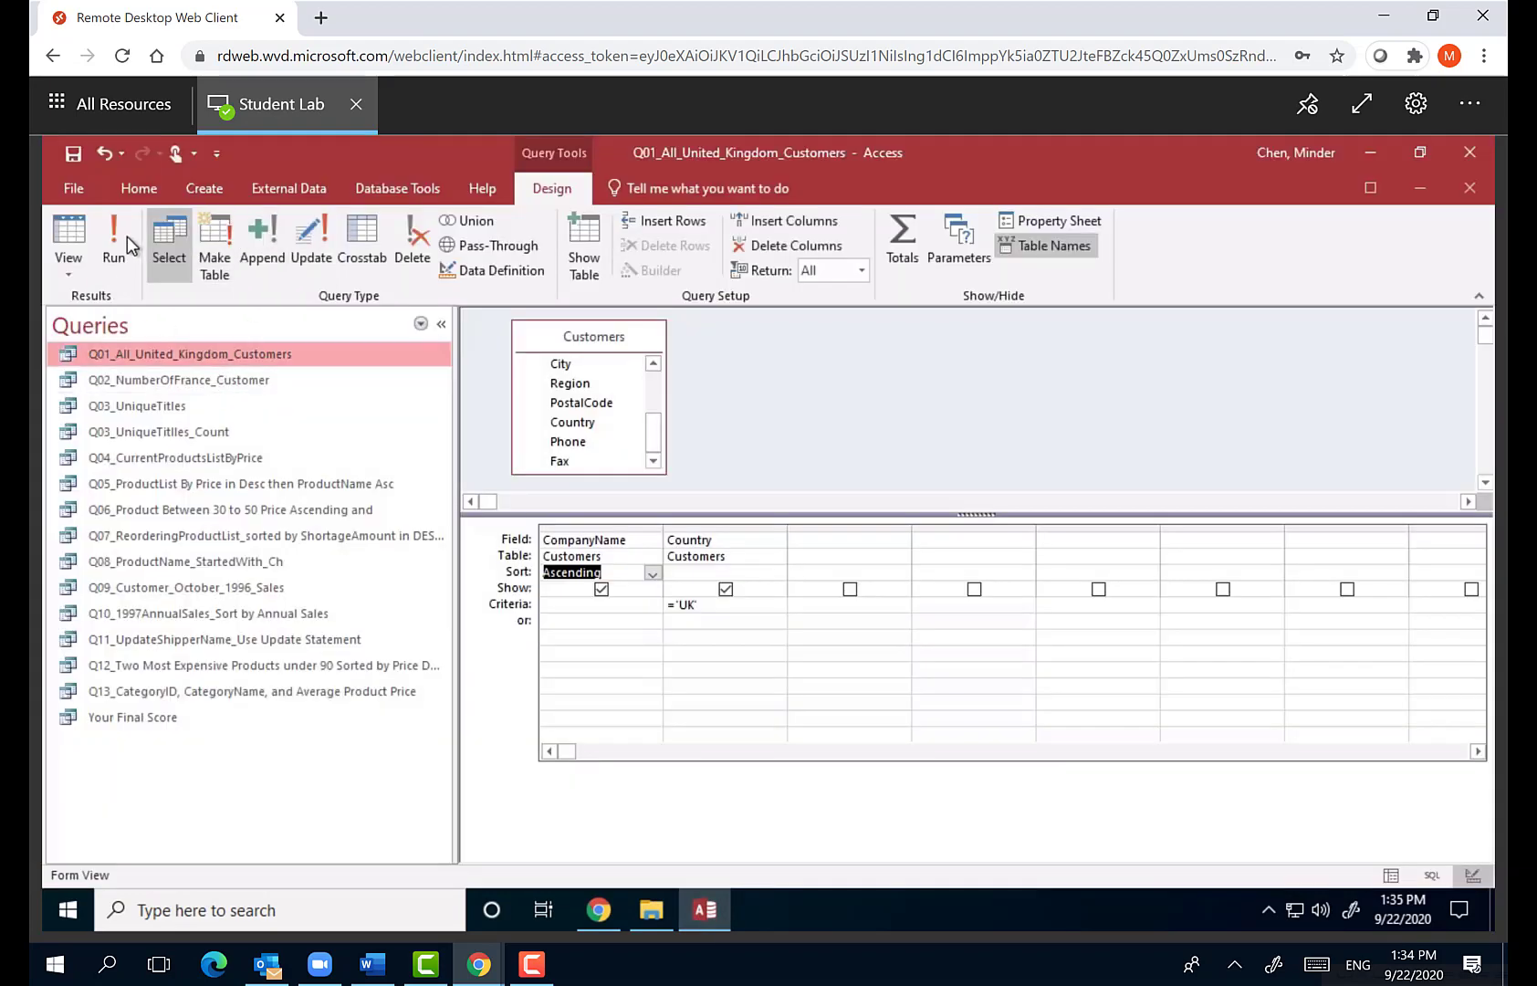
pyautogui.click(73, 153)
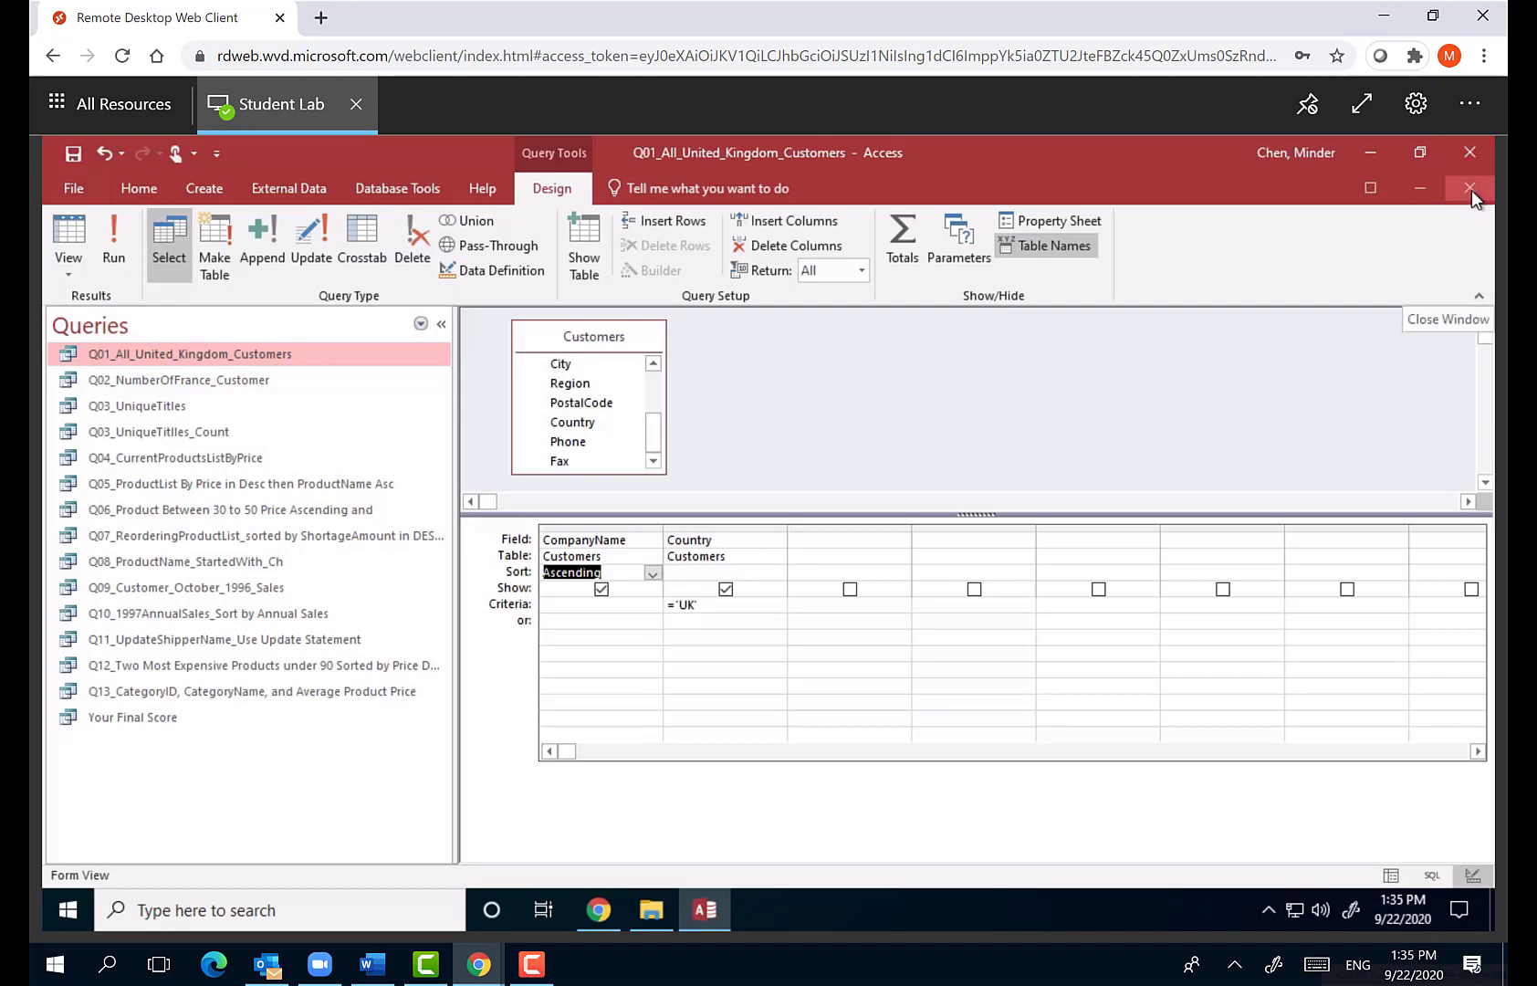
pyautogui.click(1472, 190)
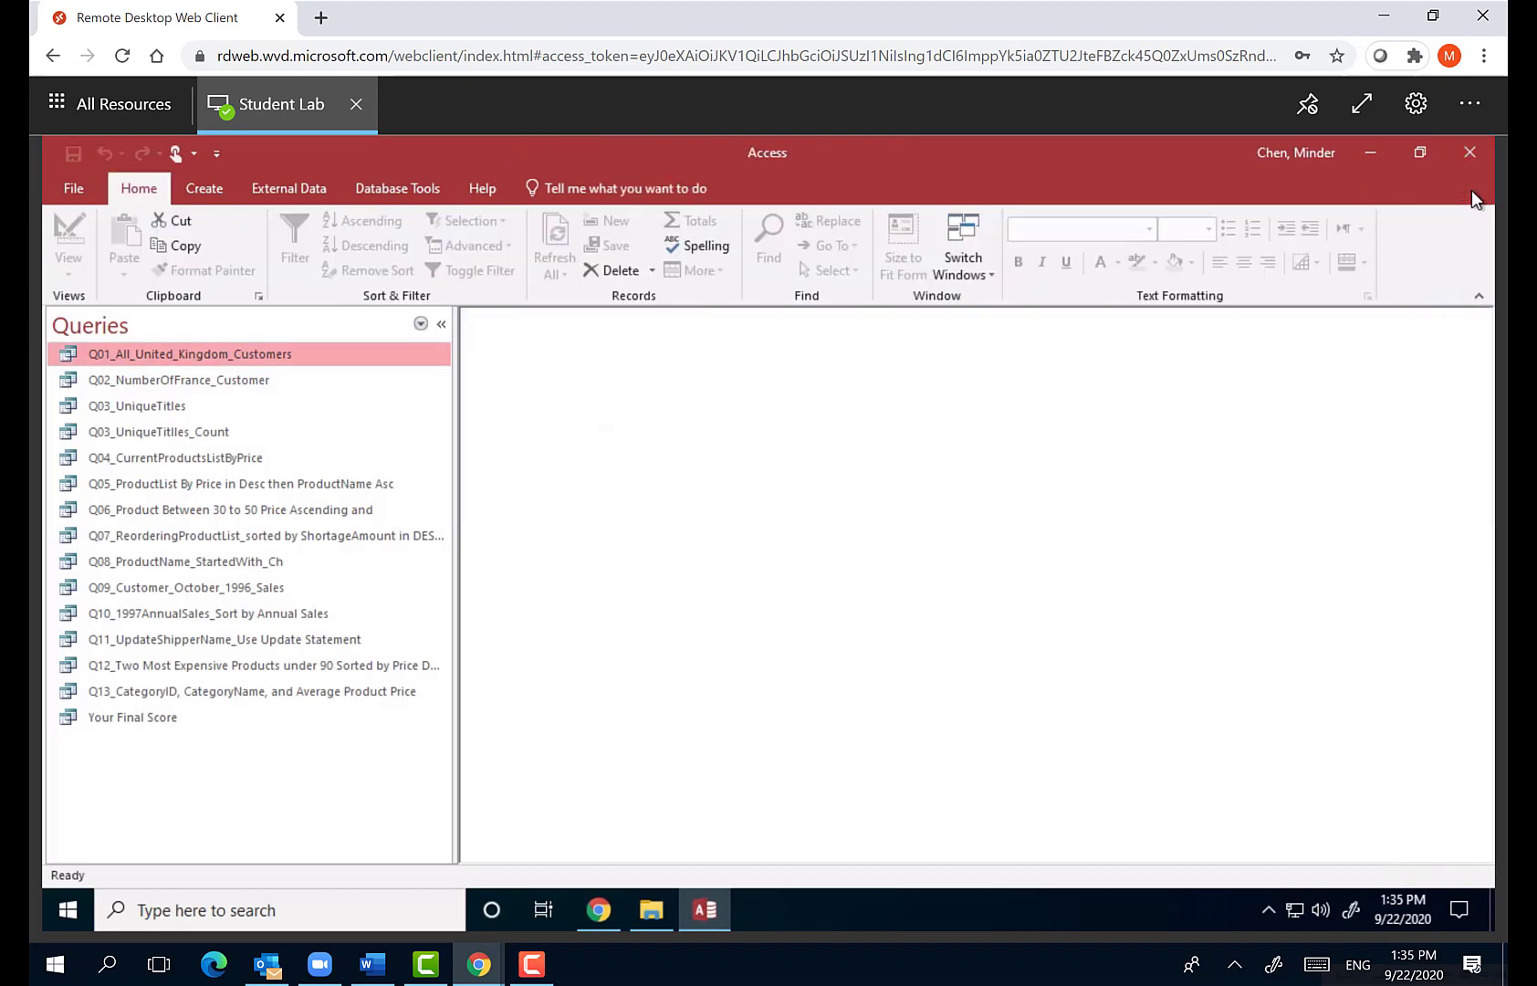
pyautogui.click(180, 377)
pyautogui.click(180, 405)
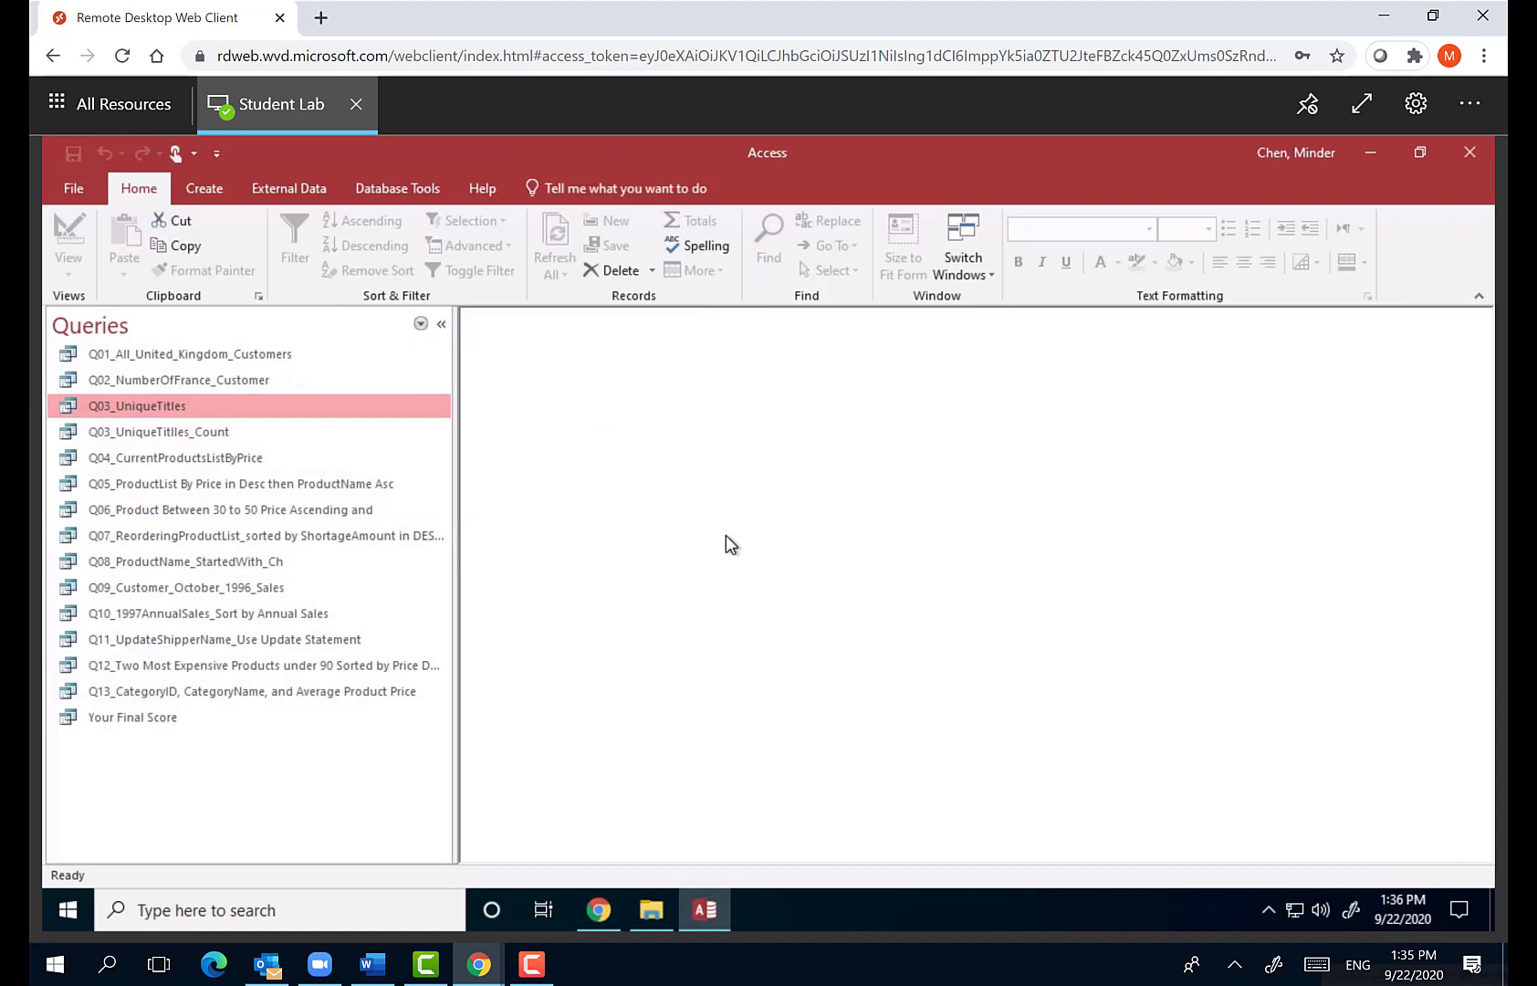
# Step: Close Access and select the 1,872 KB Northwind database file in C:\Temp
pyautogui.click(1467, 149)
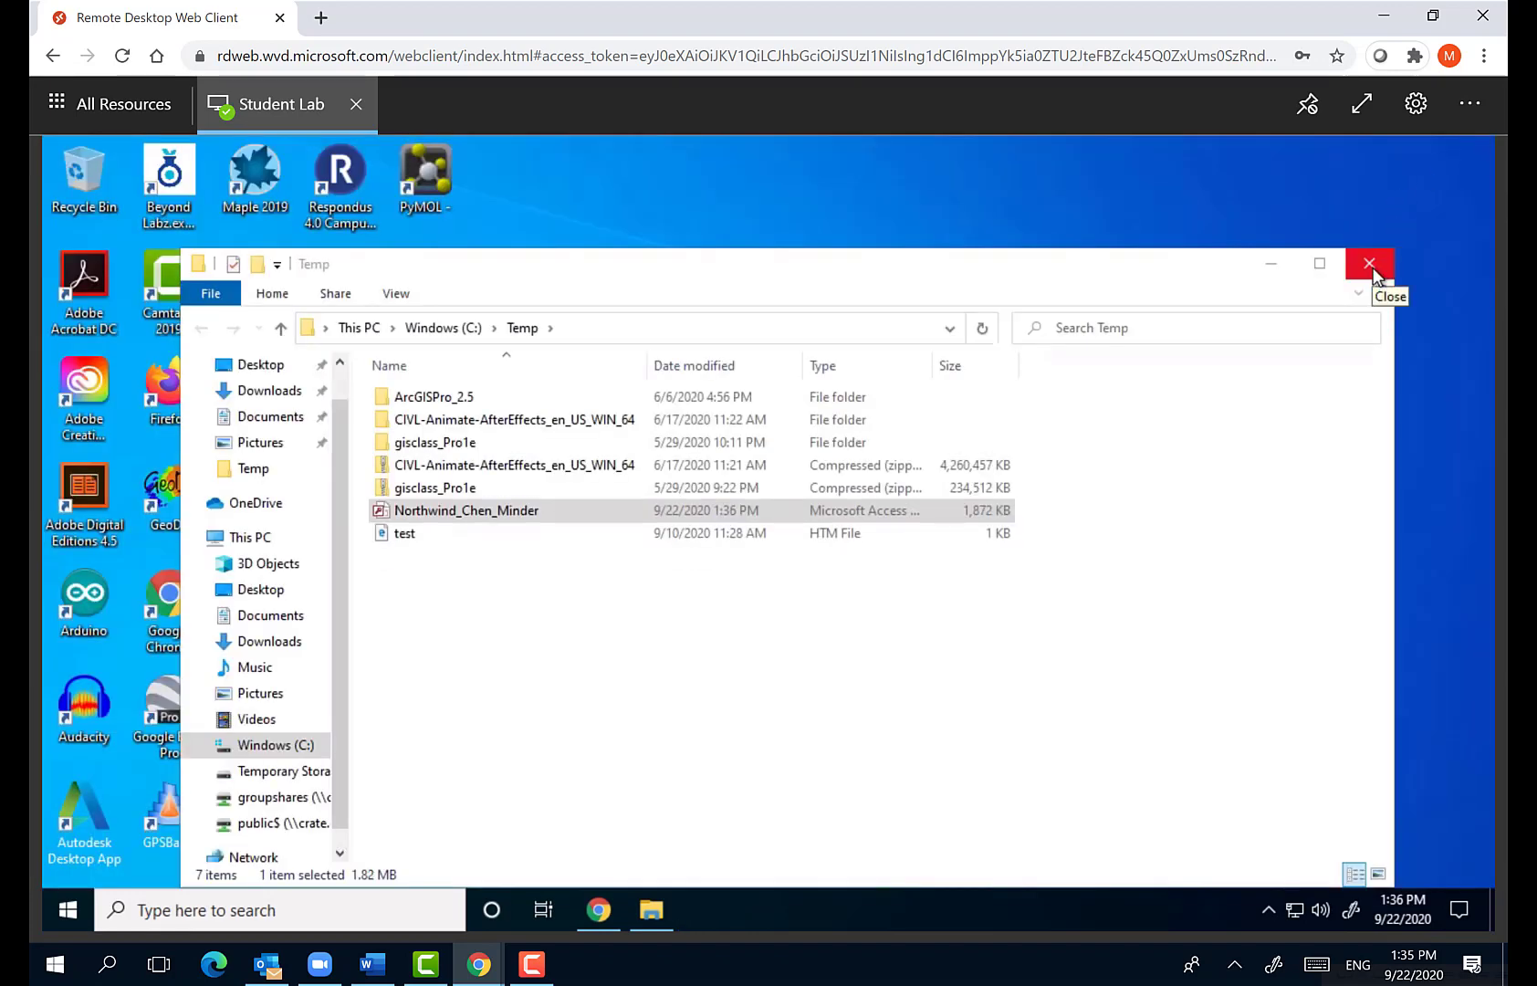
pyautogui.click(446, 510)
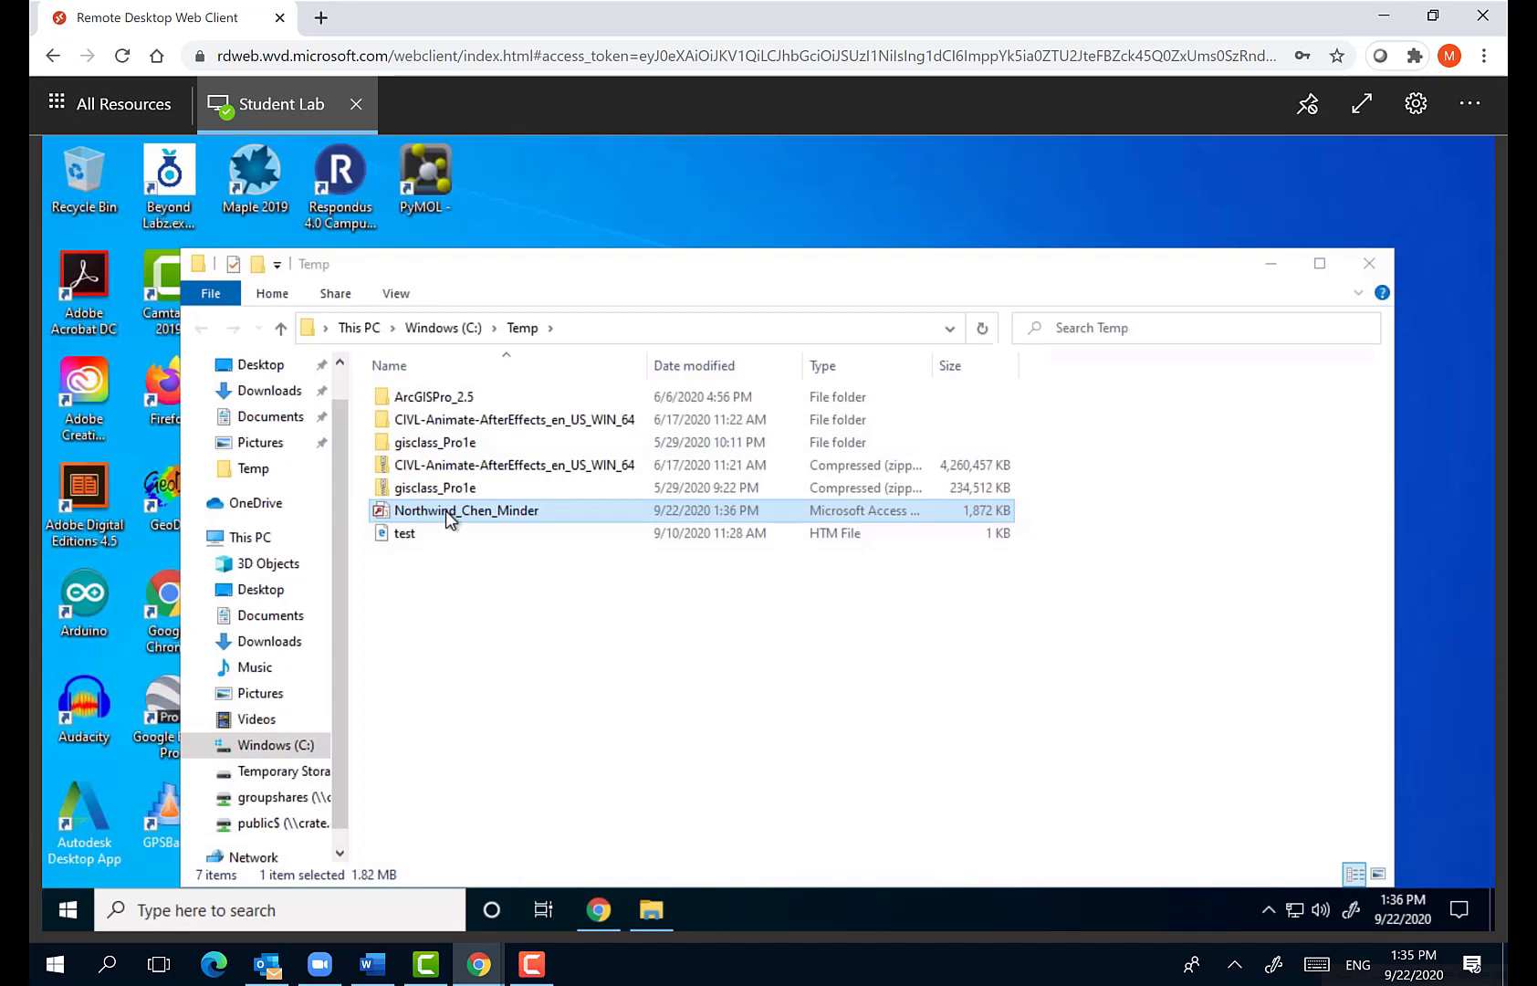
pyautogui.click(546, 512)
pyautogui.click(893, 153)
pyautogui.click(539, 515)
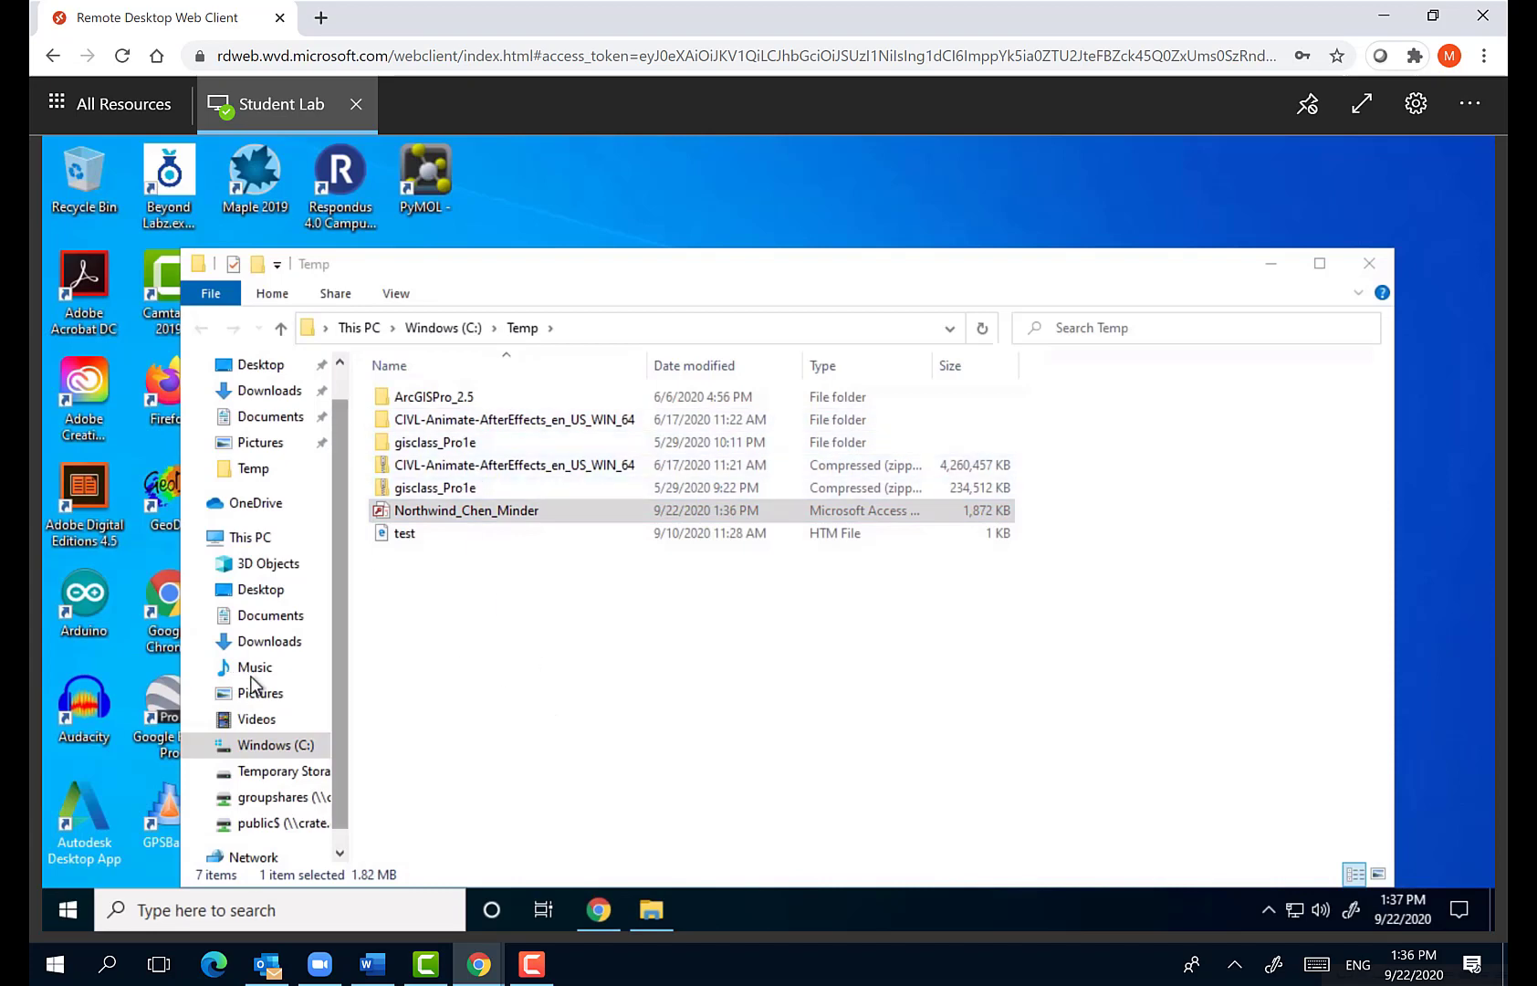
# Step: Launch Google Chrome by searching 'chro' from the Start menu
pyautogui.click(61, 905)
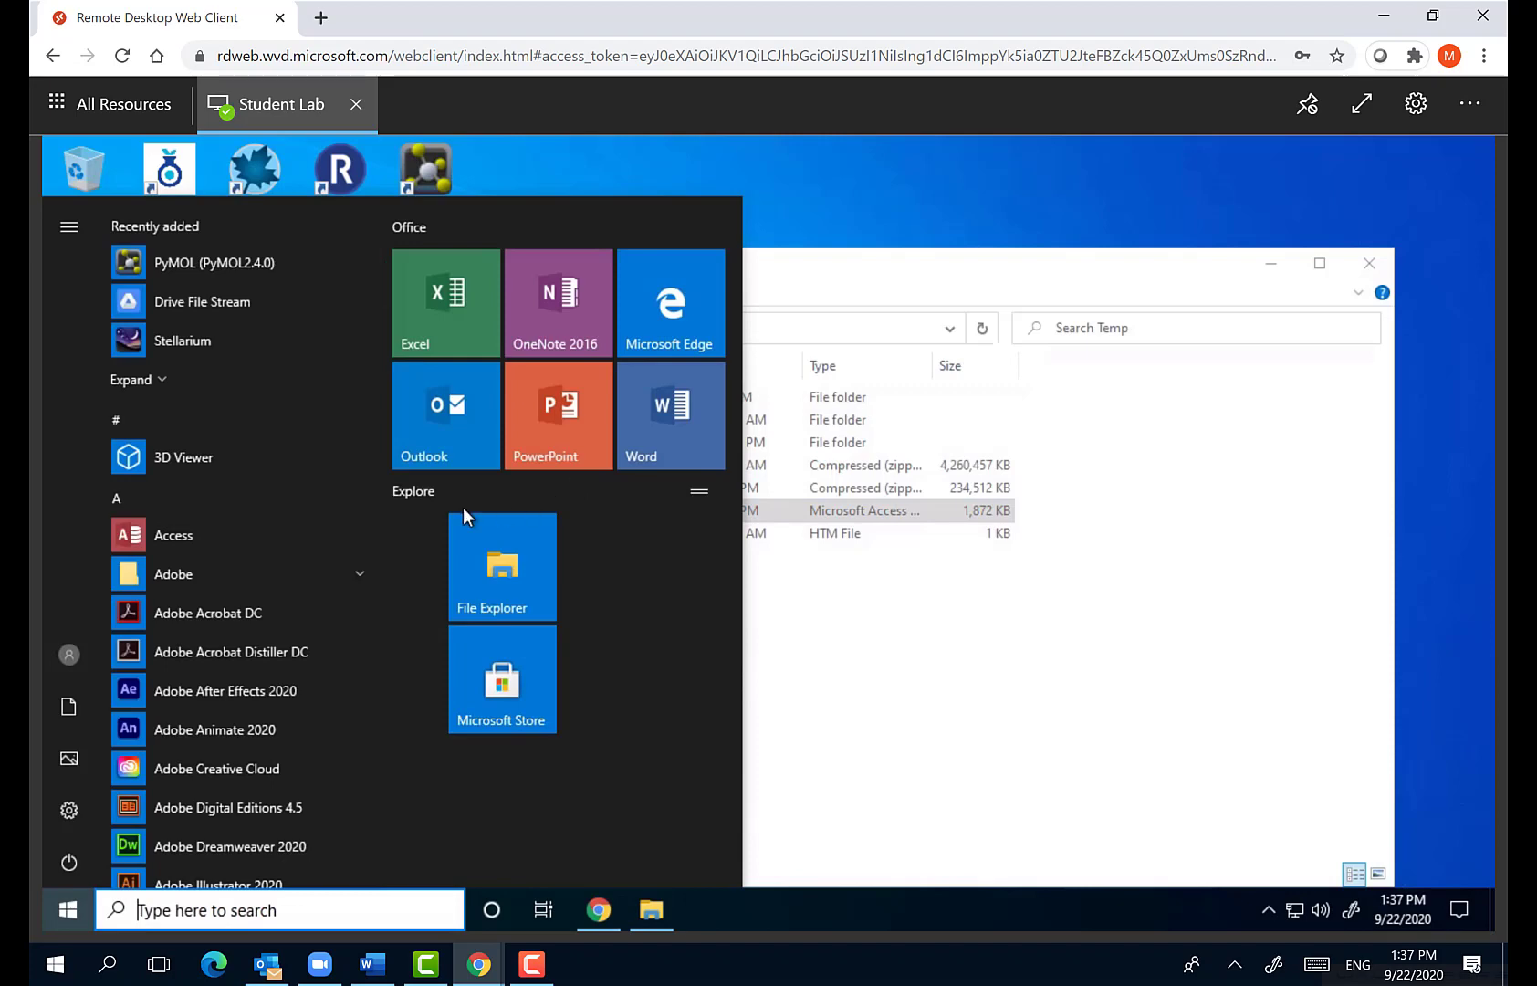
pyautogui.write('chro')
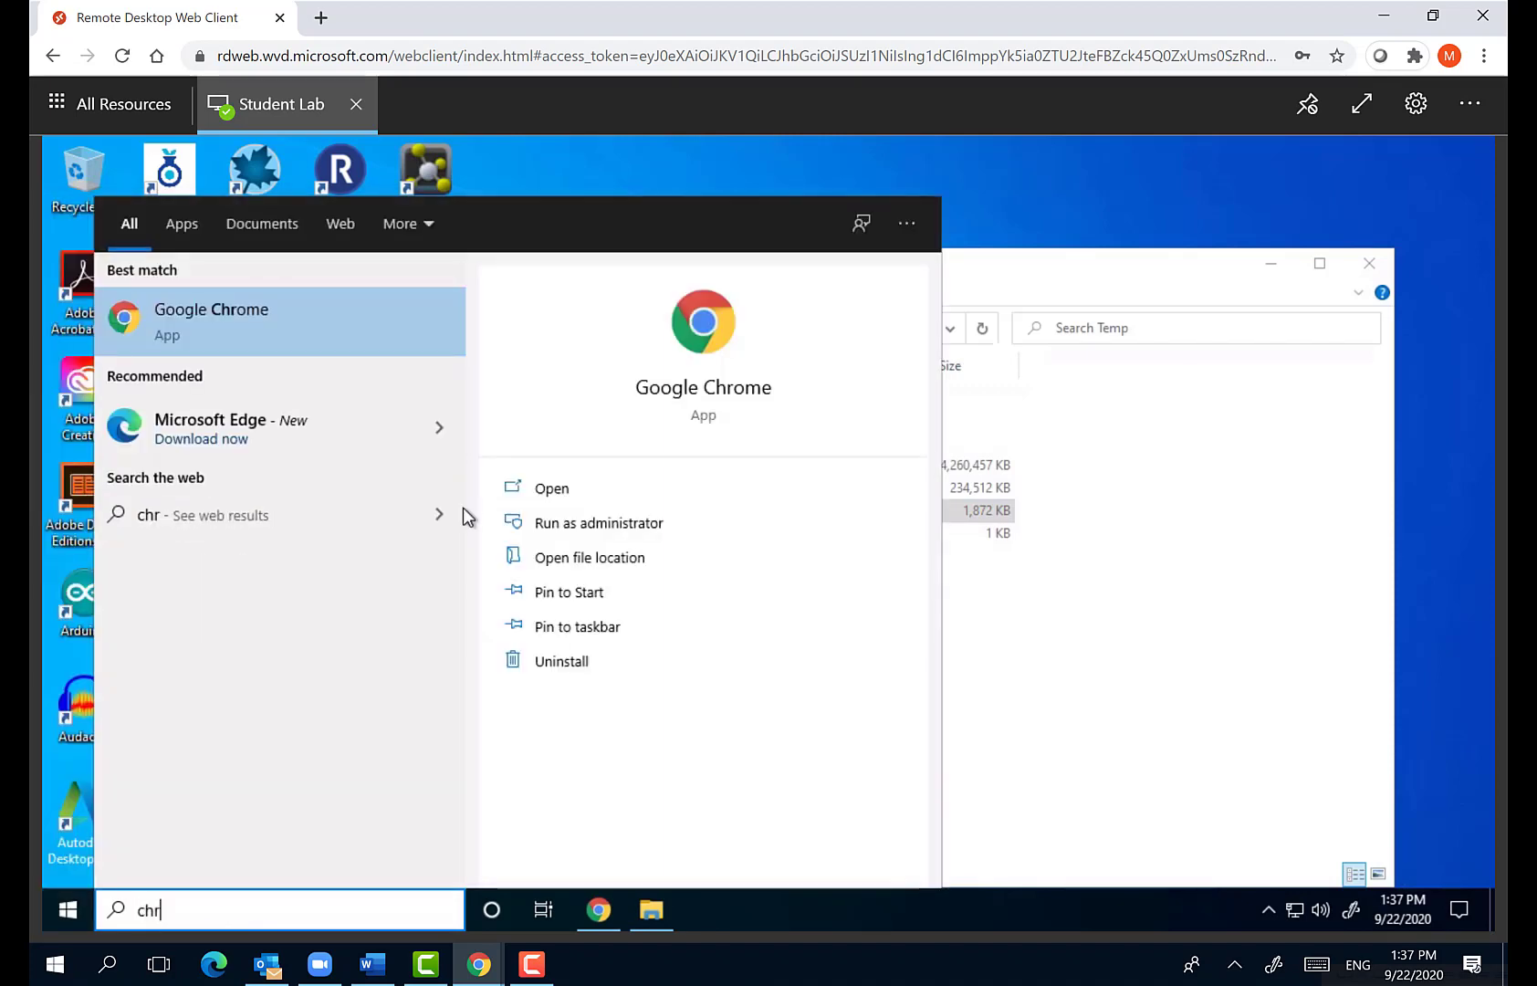
pyautogui.click(233, 325)
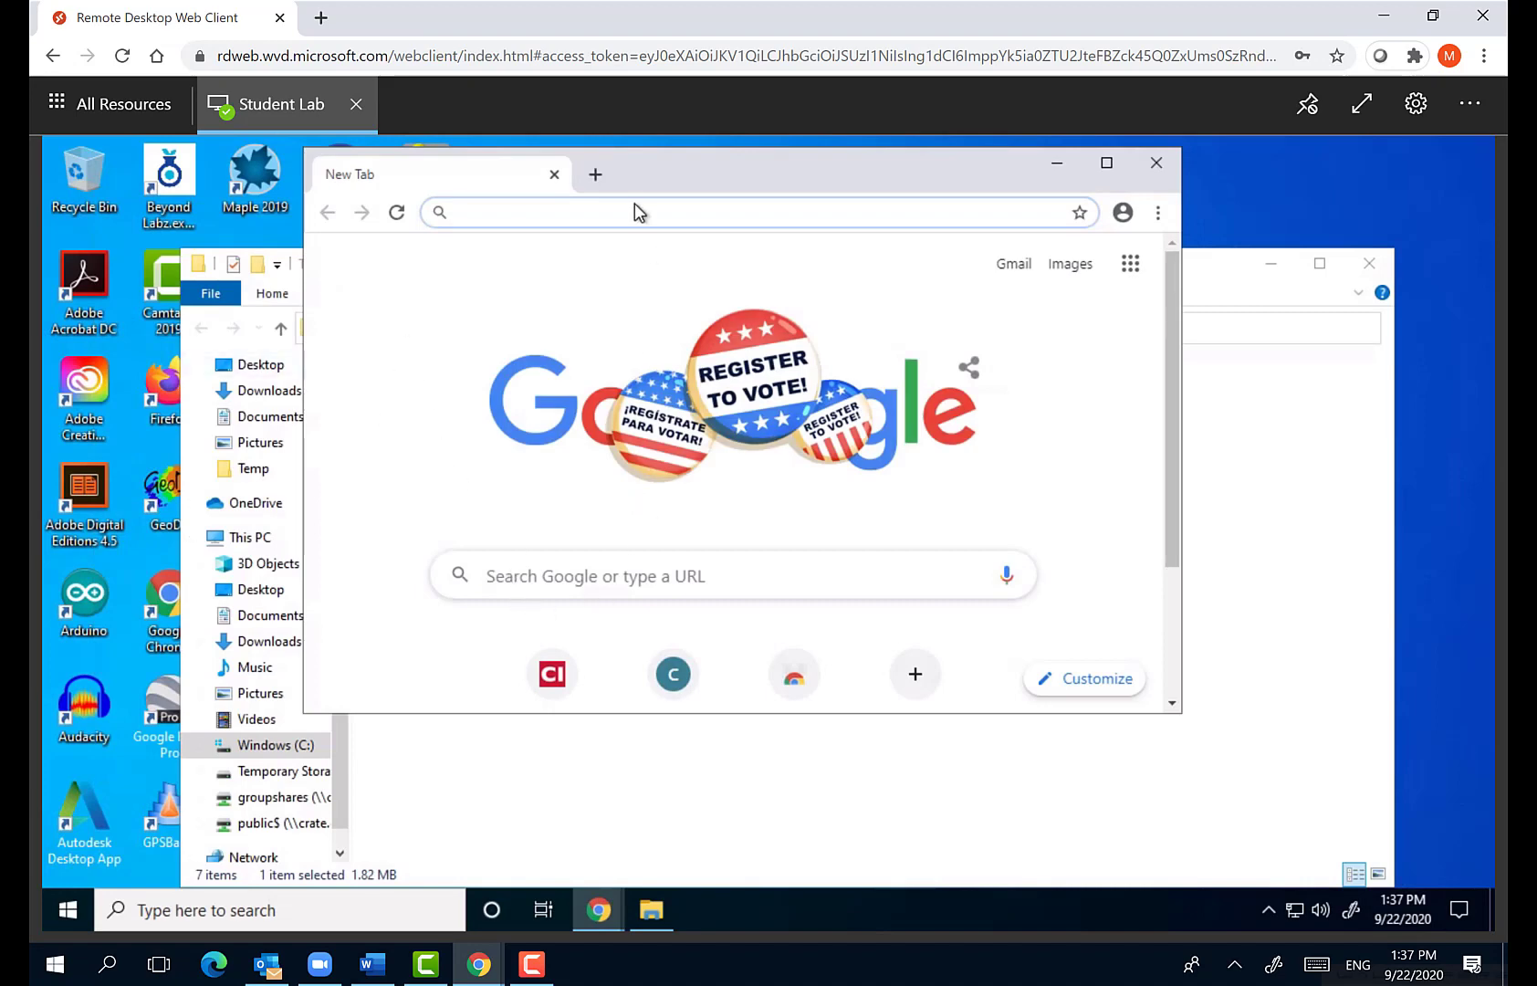
pyautogui.write('www.cs')
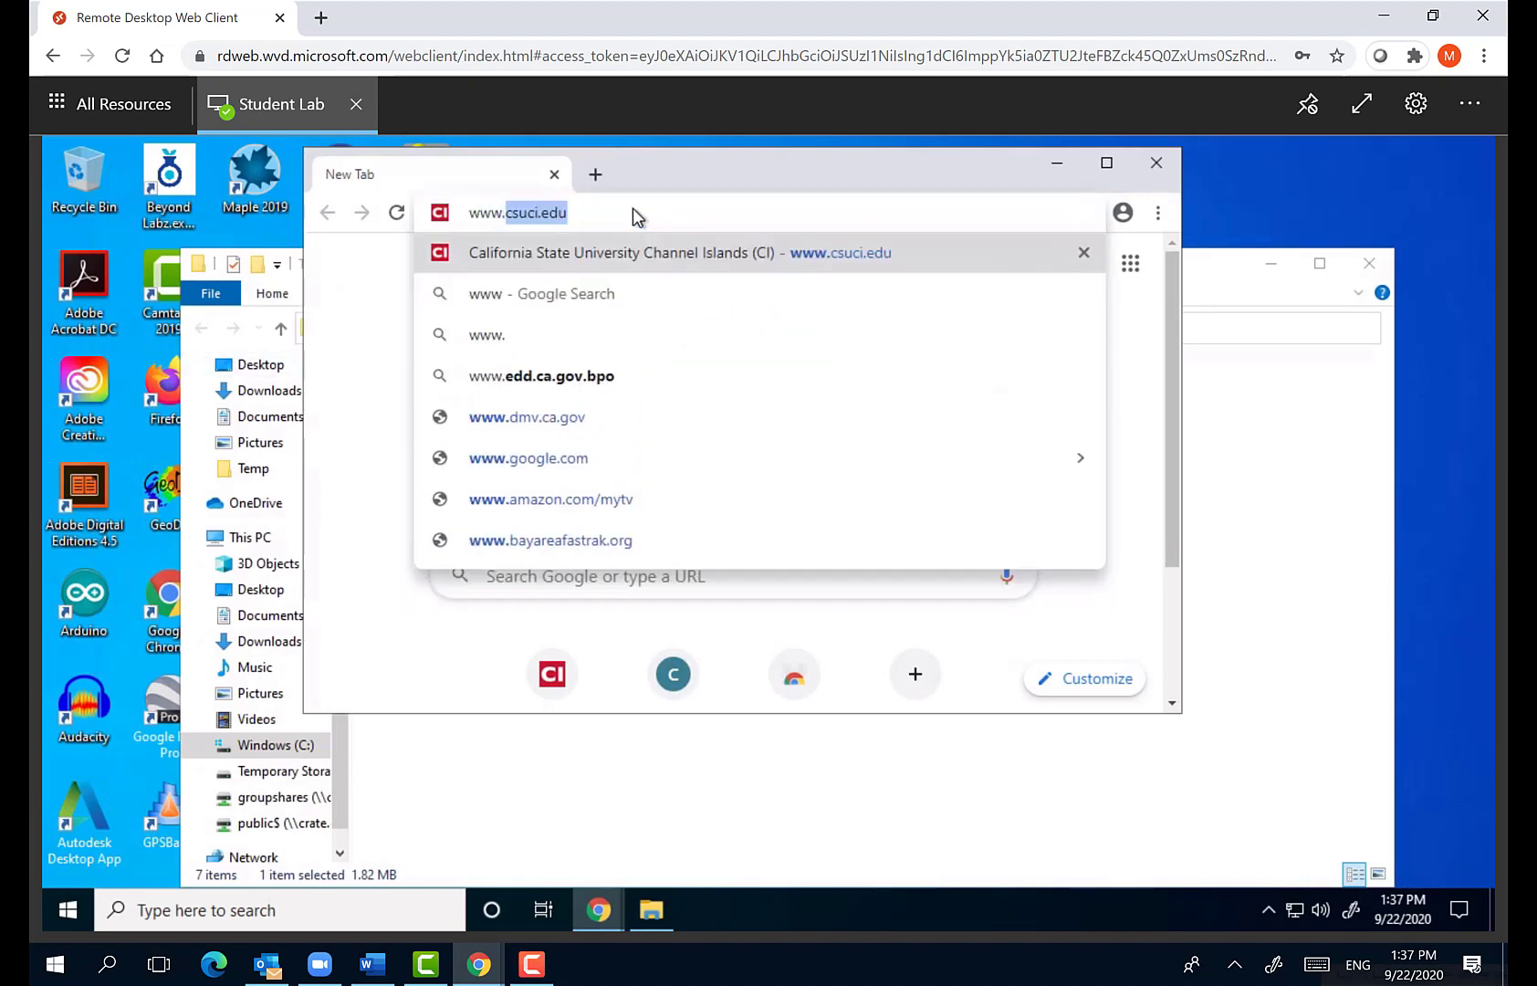
pyautogui.click(615, 255)
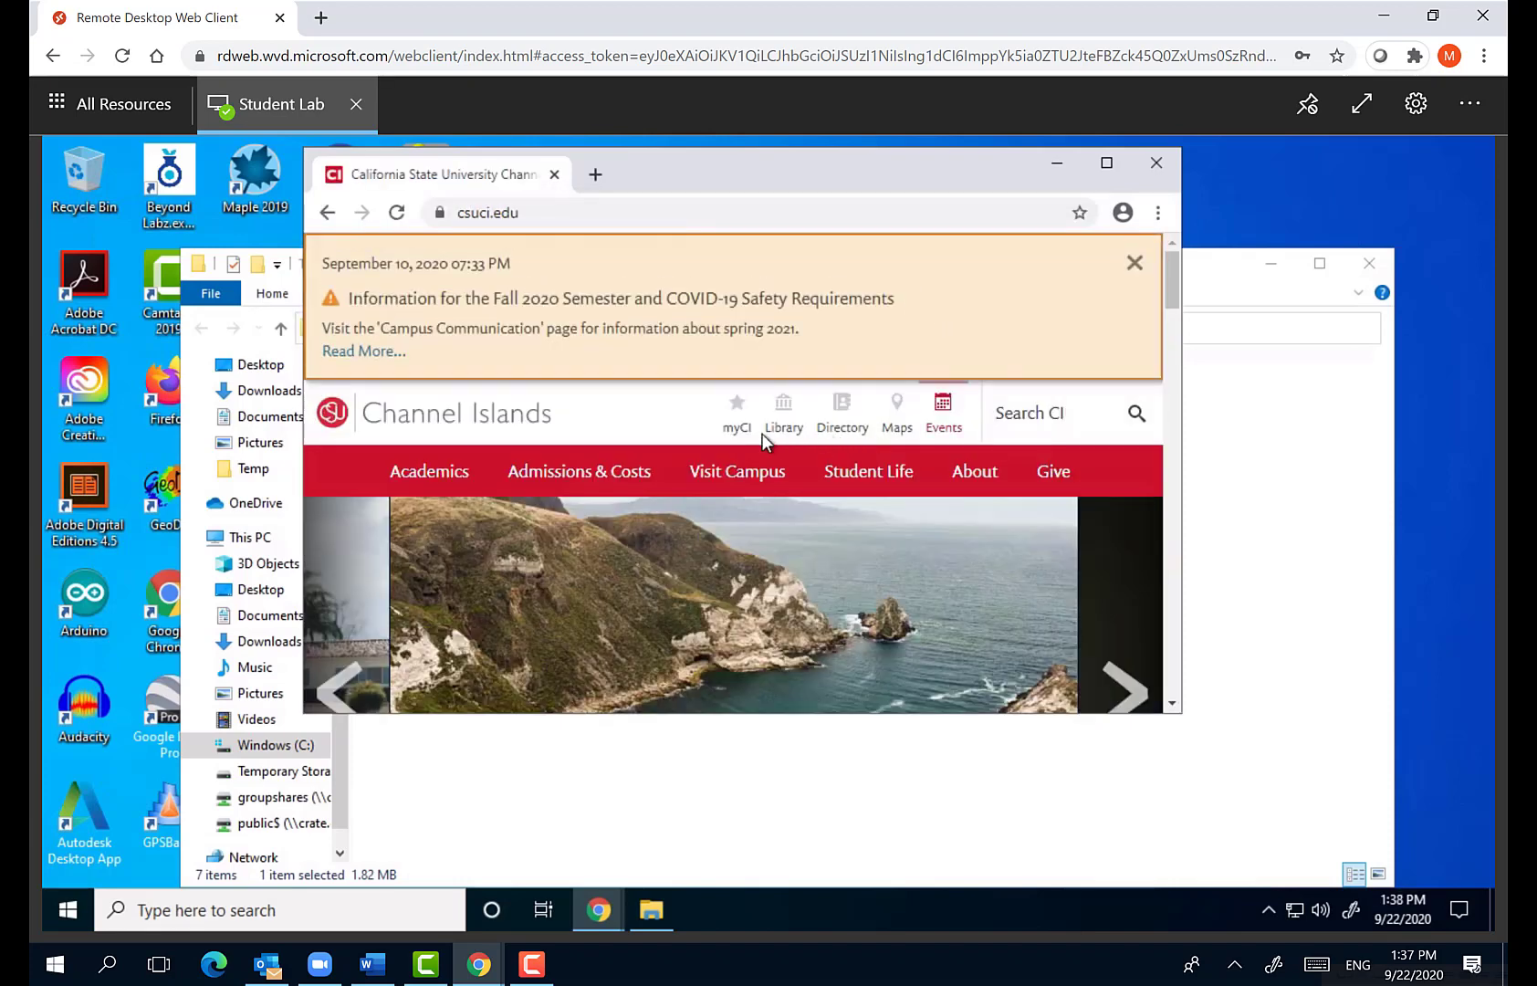
pyautogui.click(736, 427)
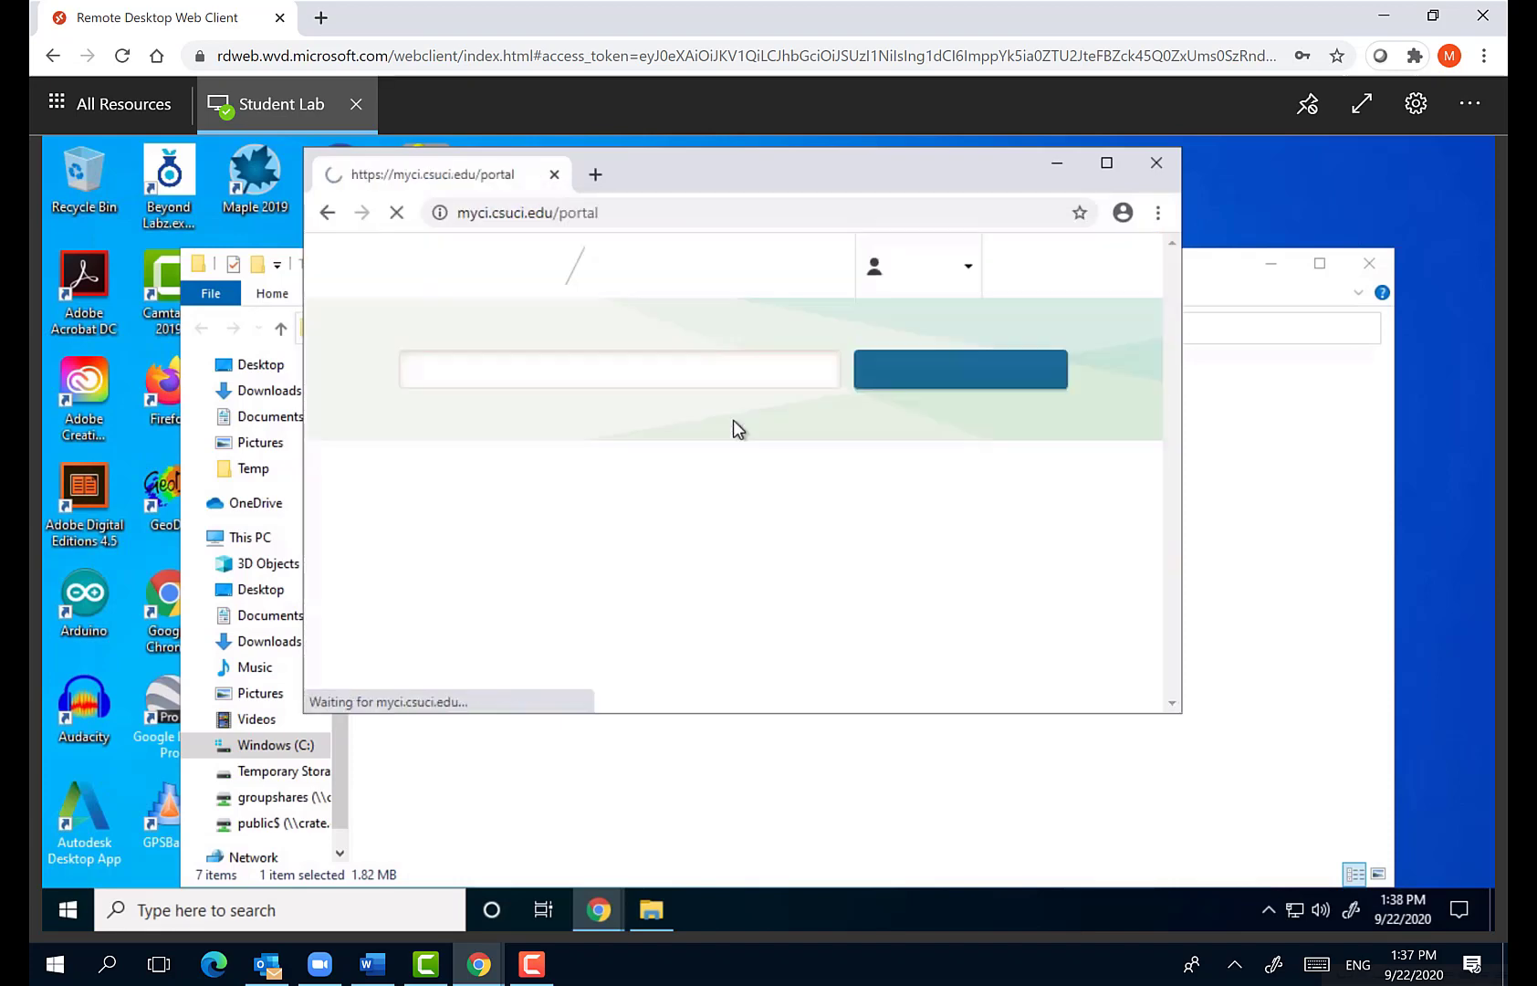
pyautogui.scroll(-5, 822, 541)
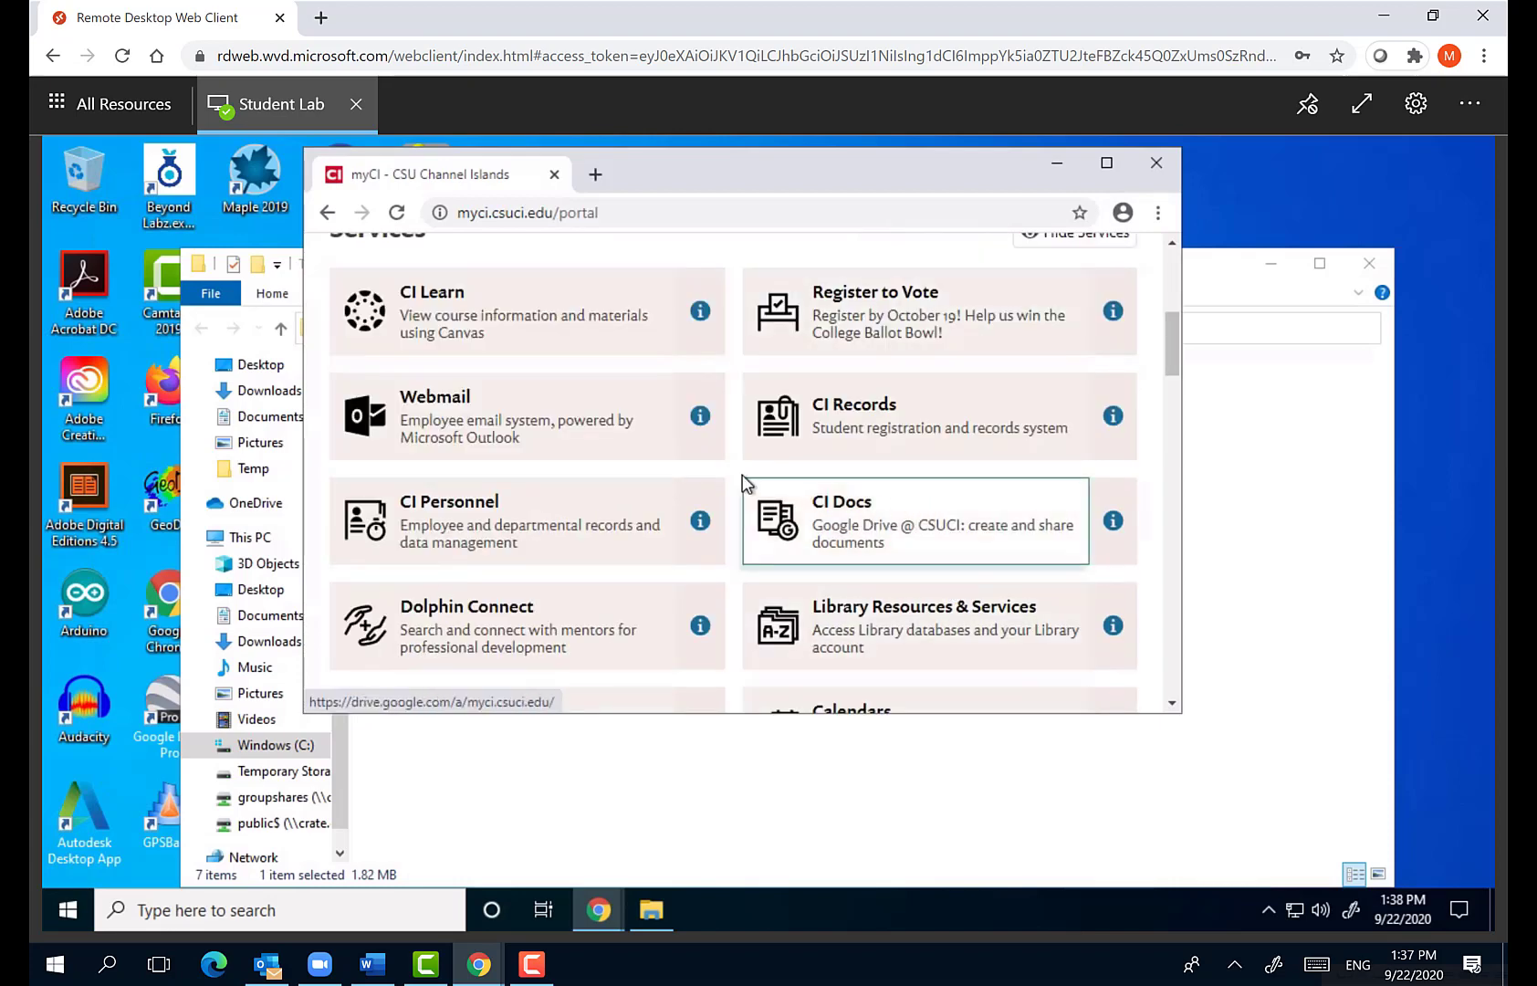
pyautogui.click(452, 416)
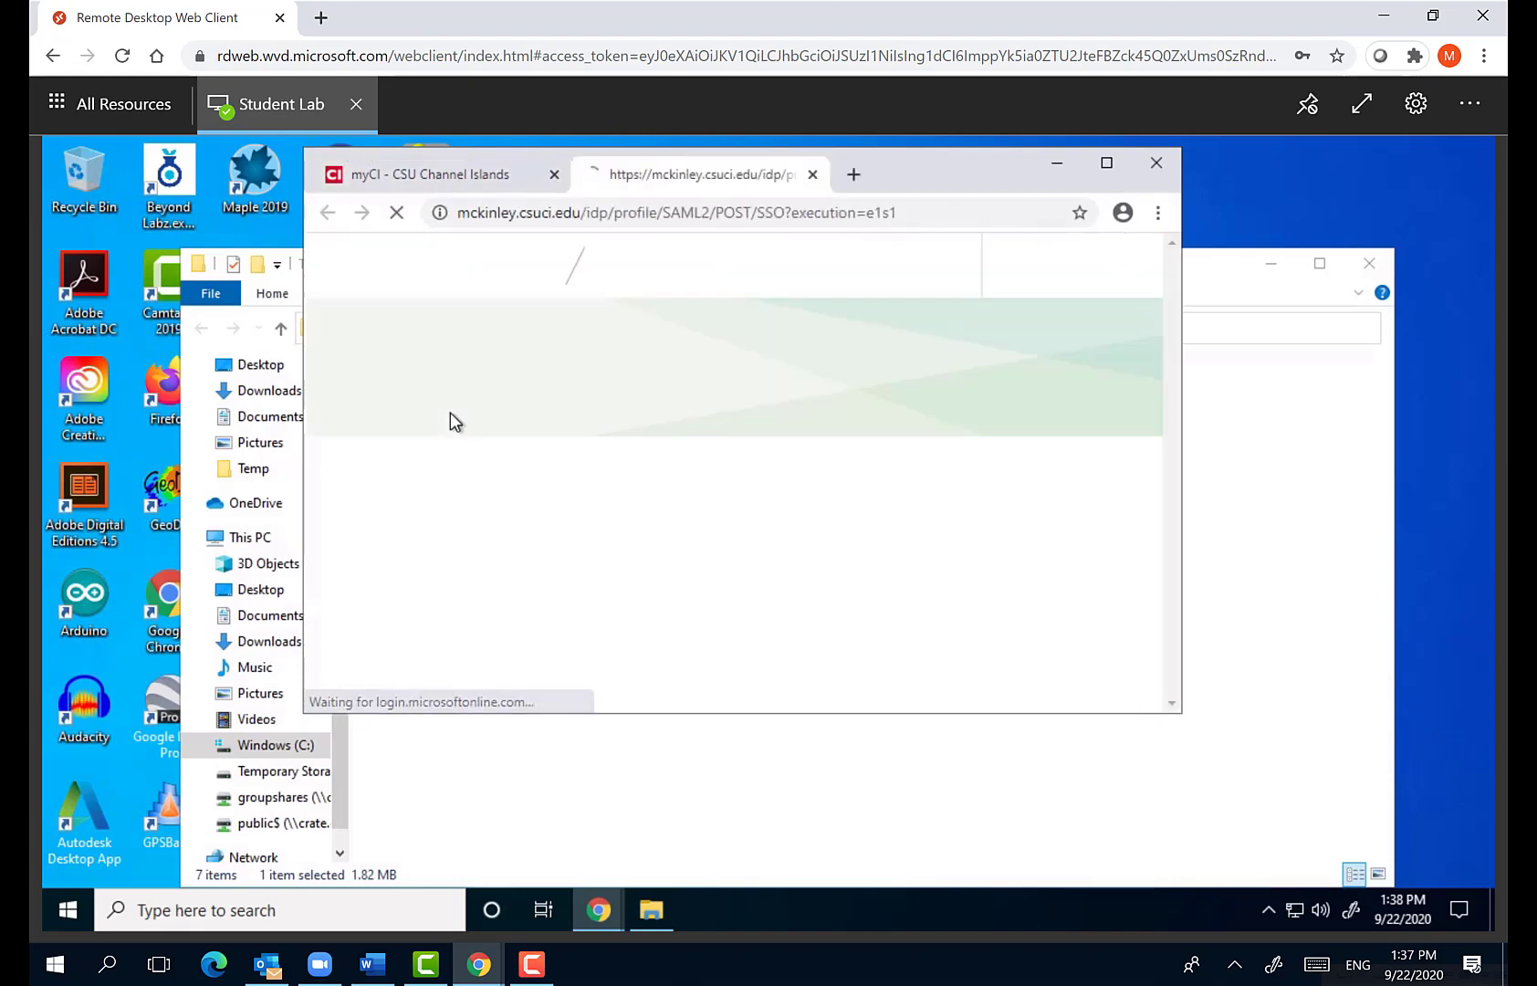
# Step: Sign in with the saved Dolphin Name and the account password, declining 'Stay signed in?'
pyautogui.click(582, 573)
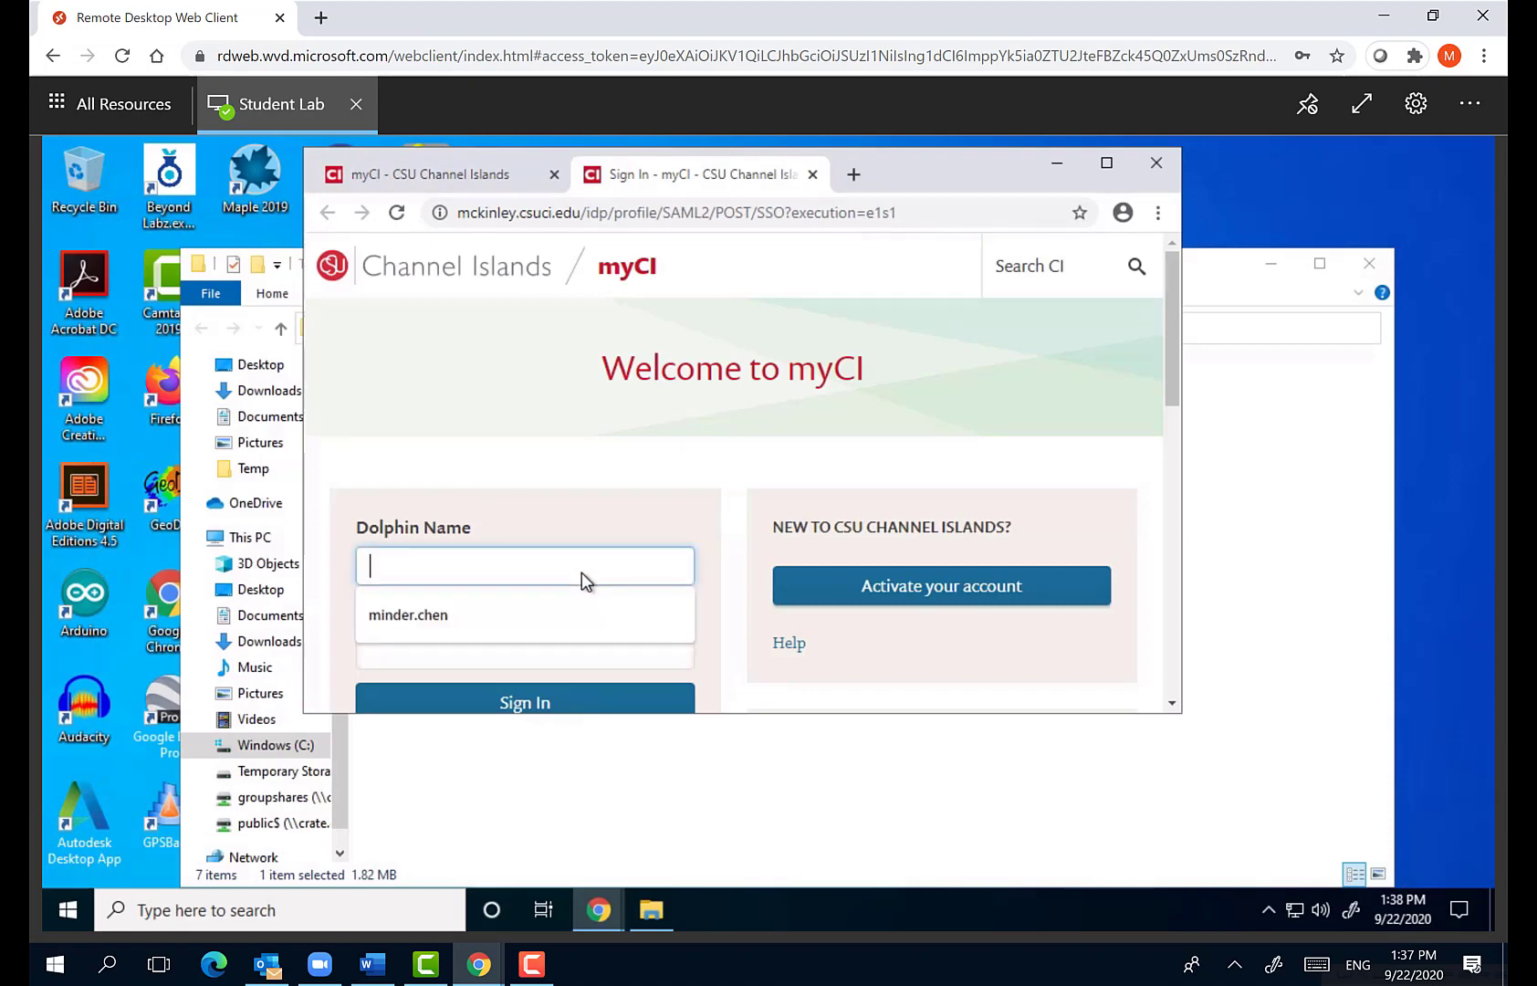
pyautogui.click(564, 612)
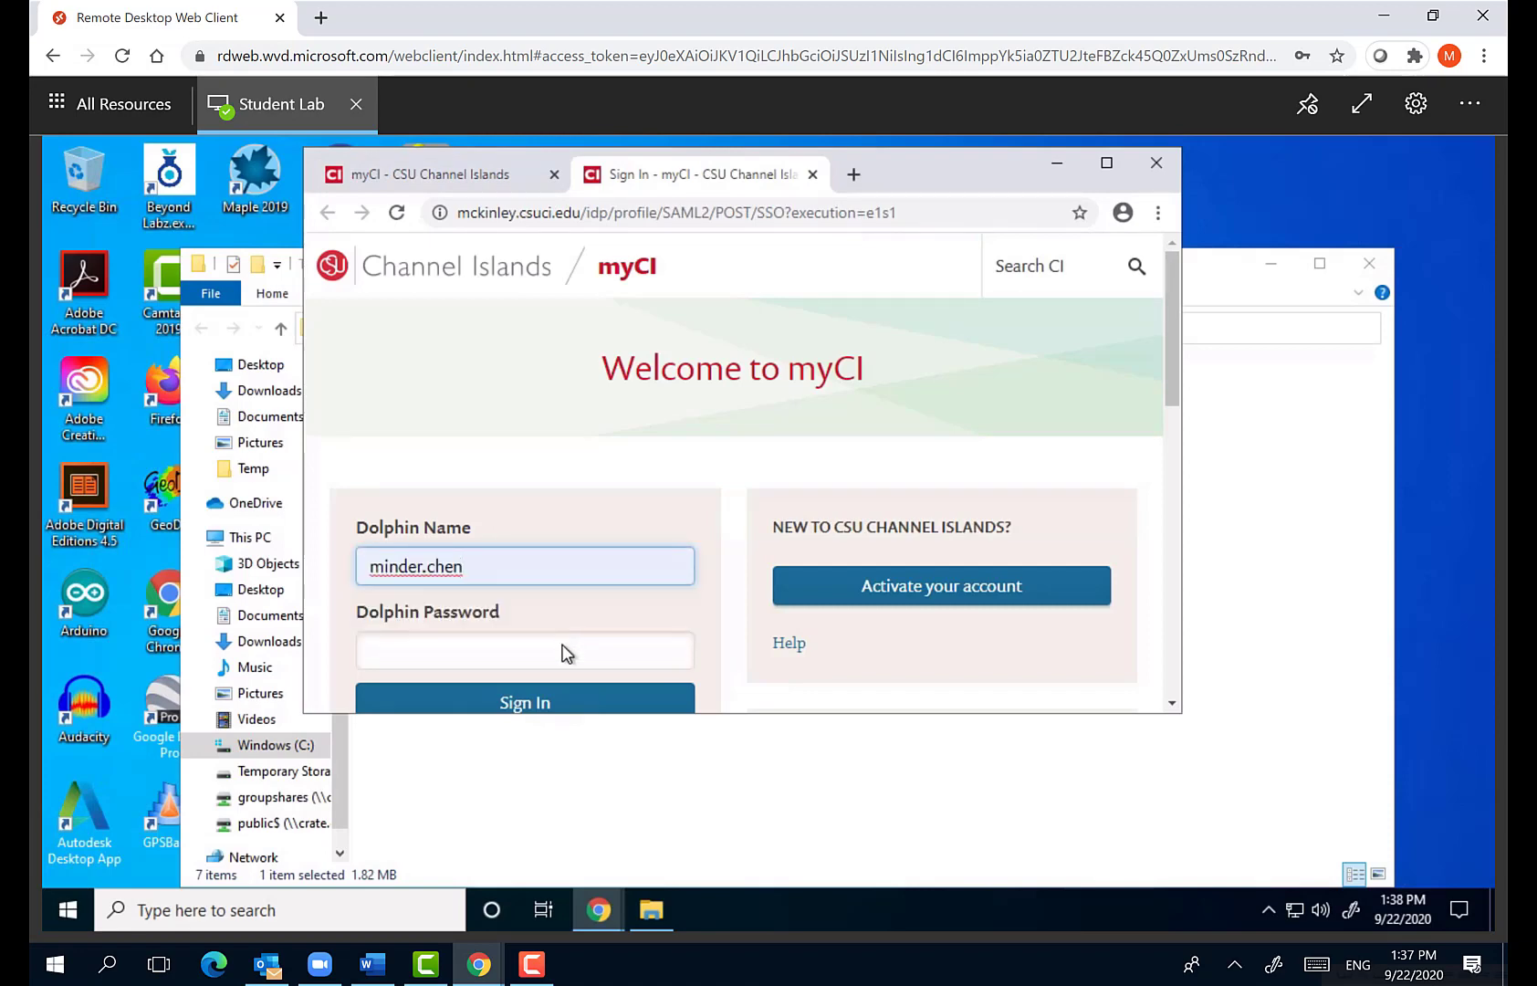
pyautogui.click(565, 649)
pyautogui.write('********')
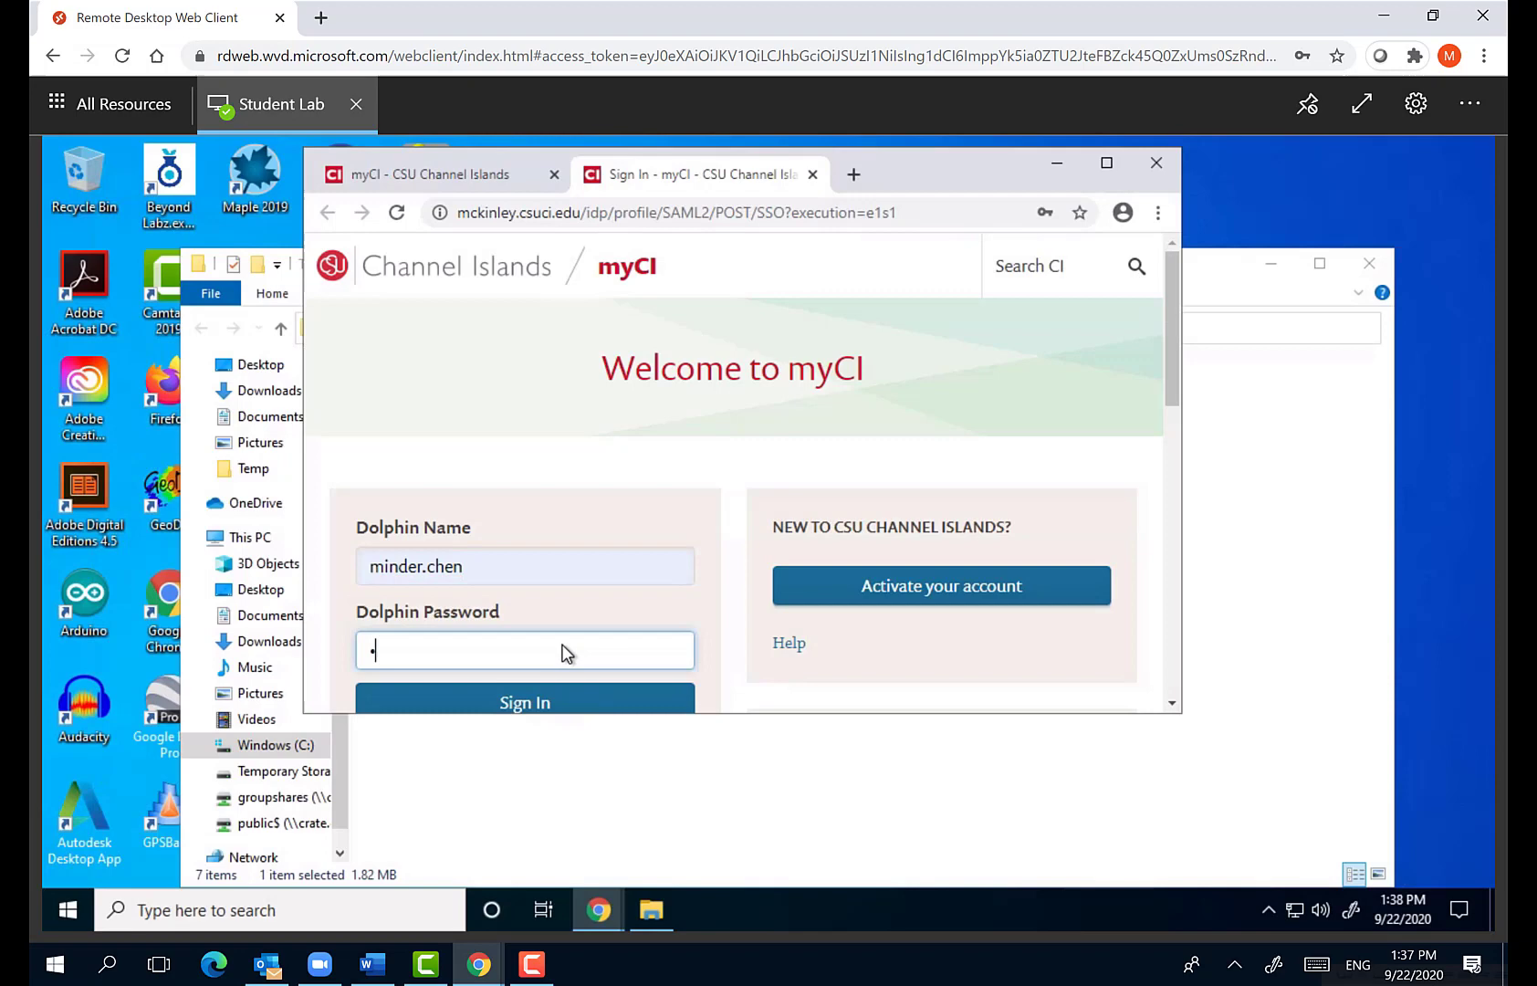
pyautogui.write('**')
pyautogui.click(556, 706)
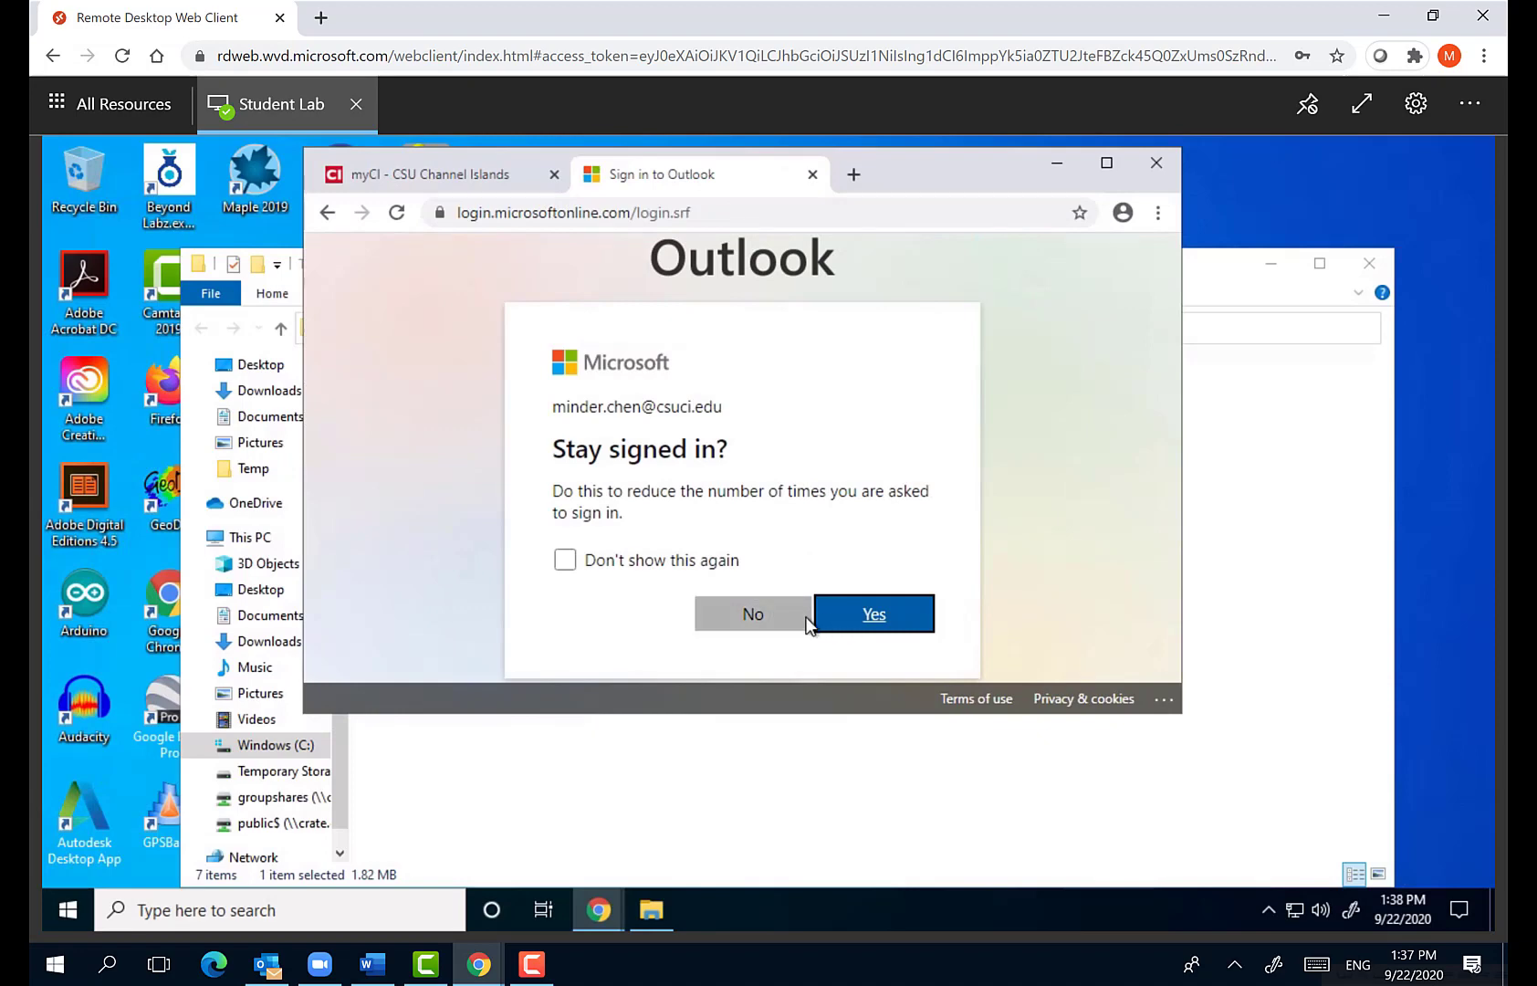
pyautogui.click(760, 616)
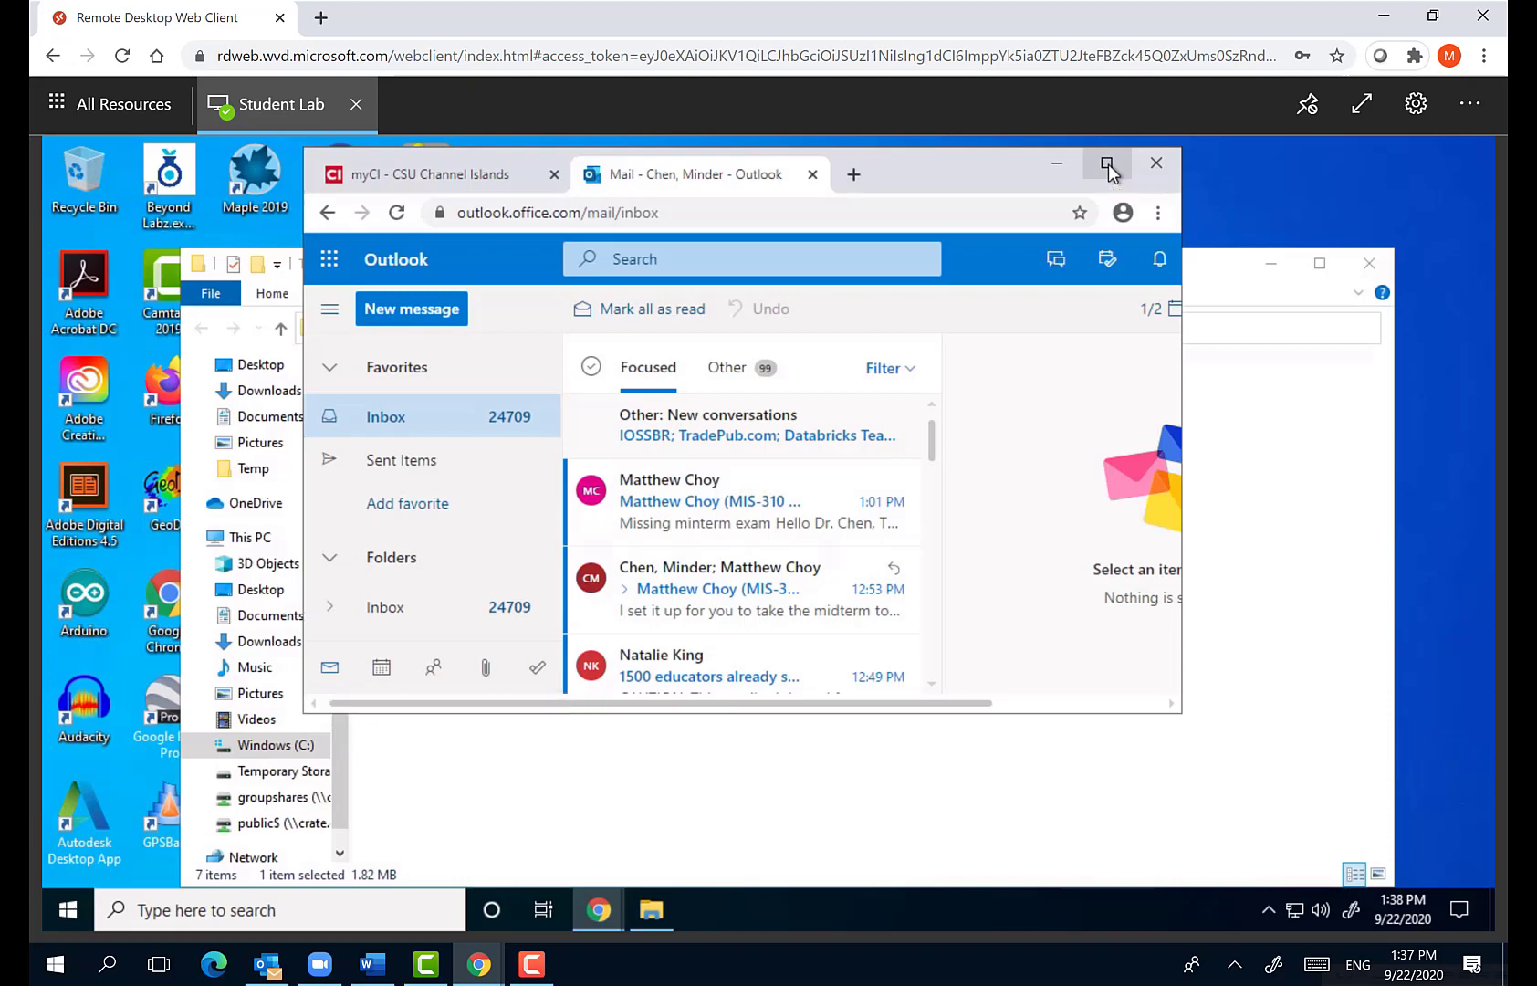
# Step: Start a new message and address it to the personal email from the suggestions
pyautogui.click(427, 312)
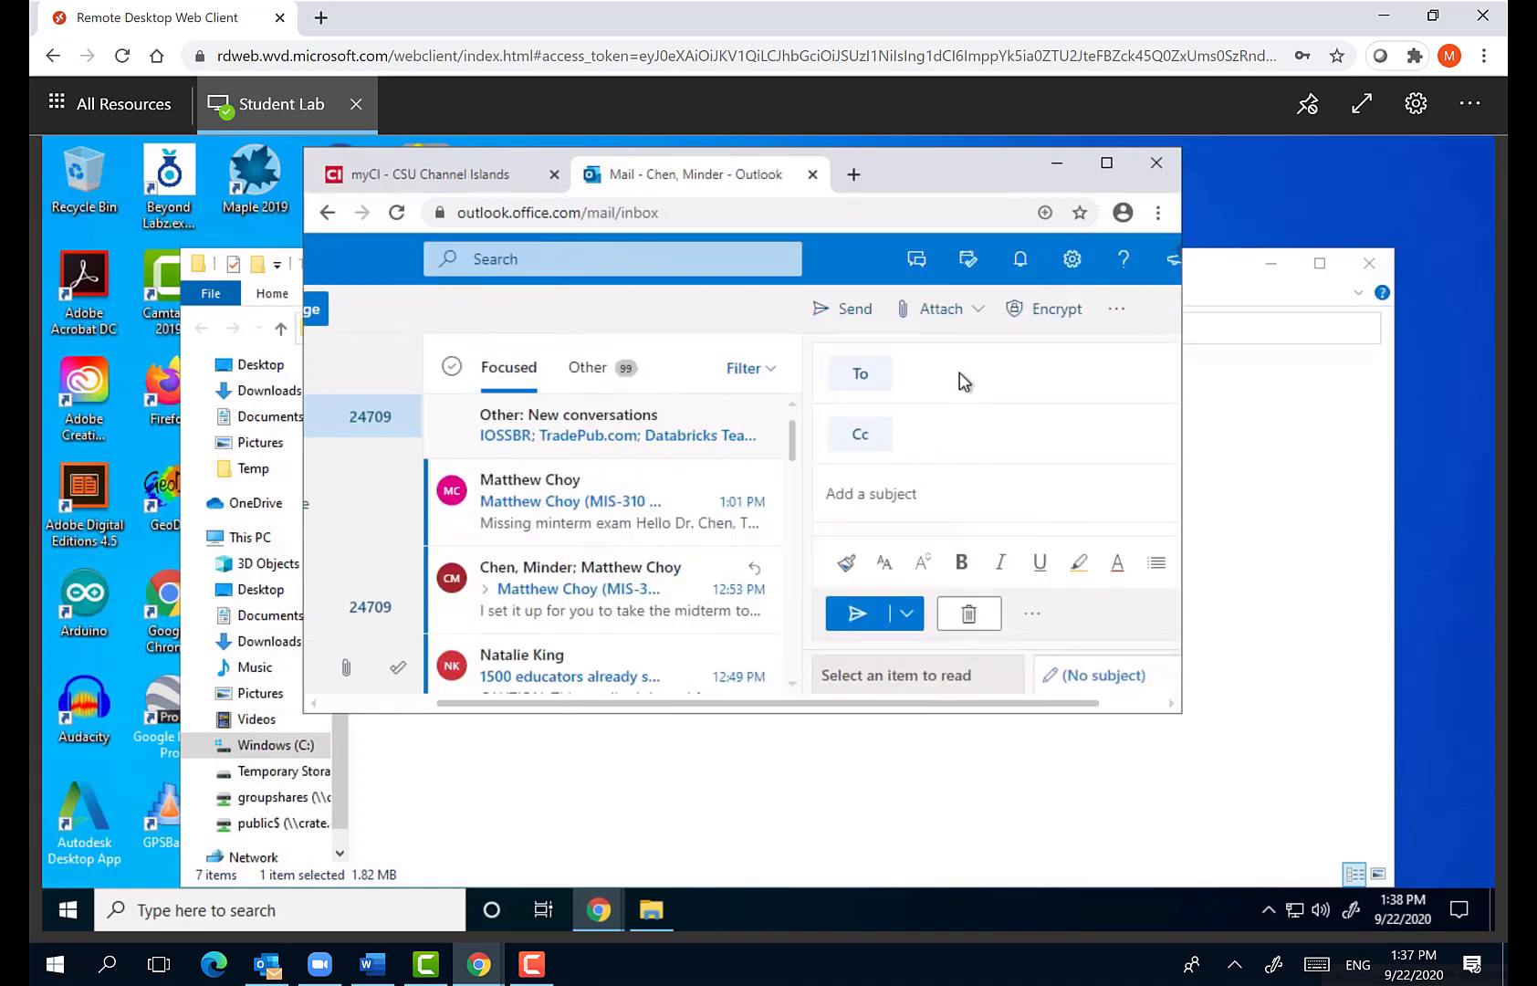
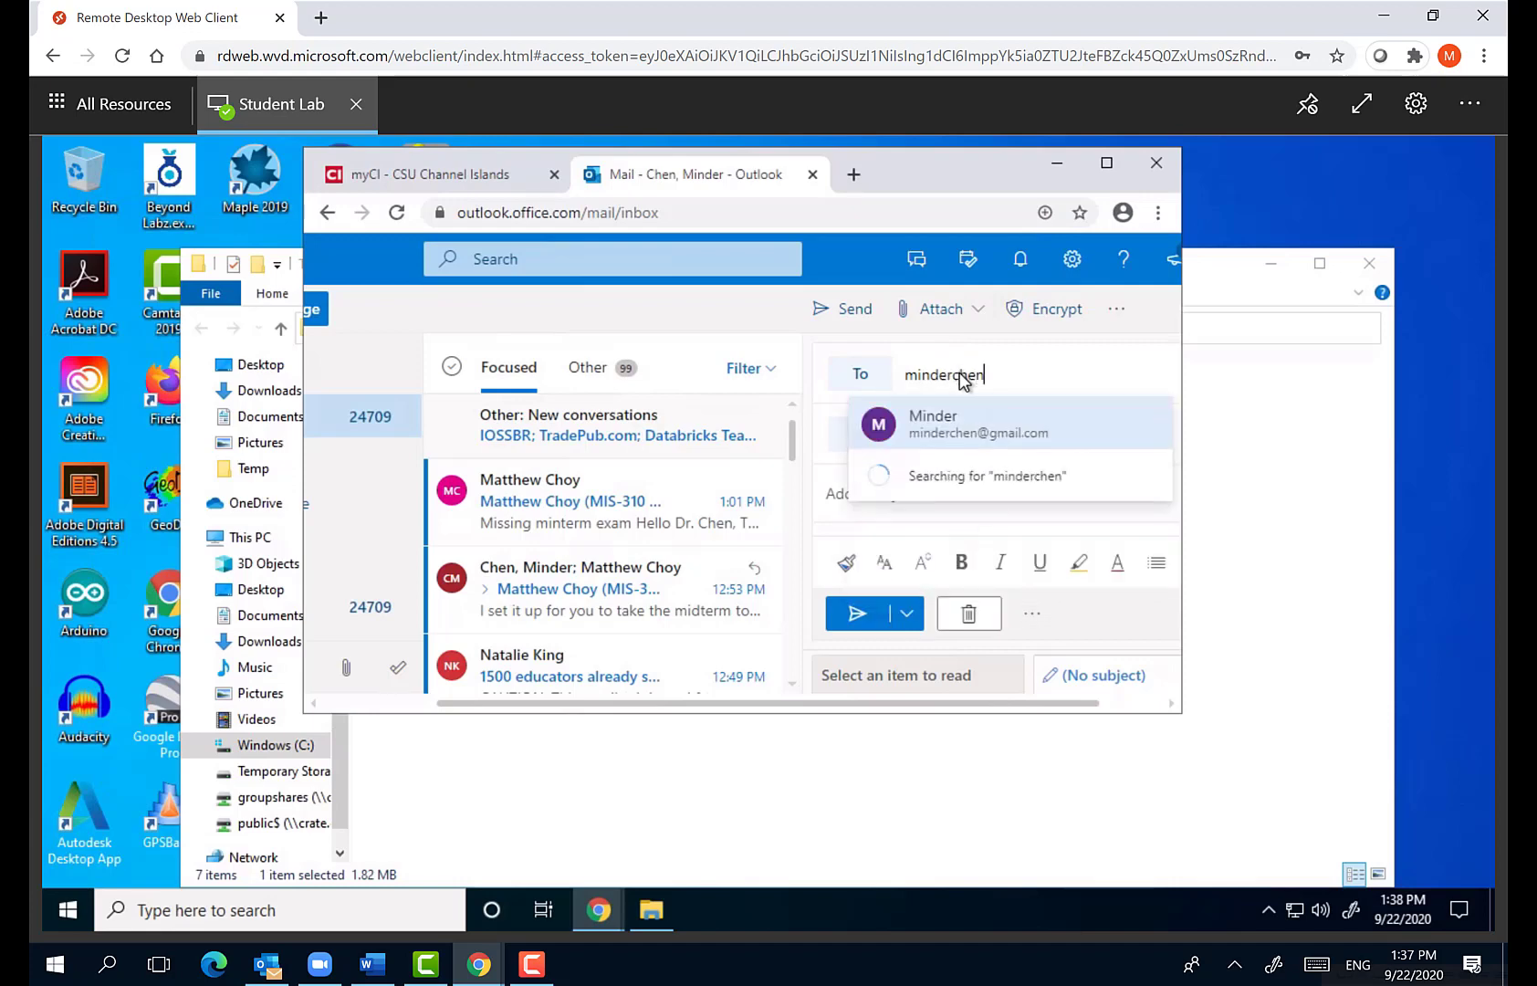
pyautogui.click(978, 423)
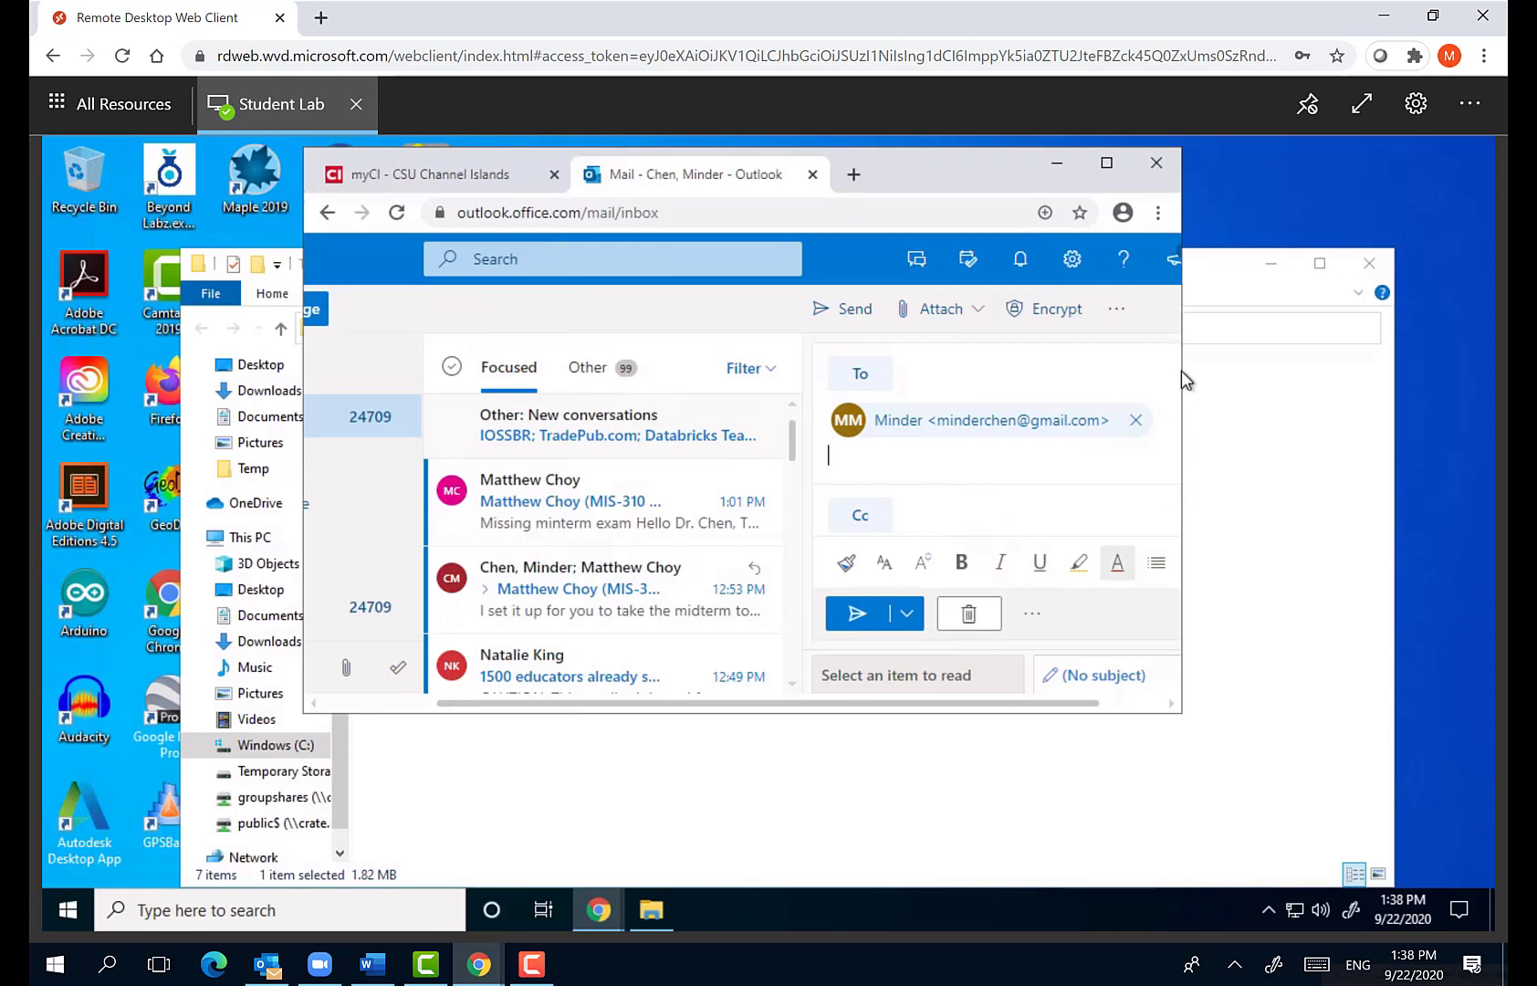
# Step: Maximize the browser and attach the Northwind .mdb file from C:\Temp
pyautogui.click(1108, 166)
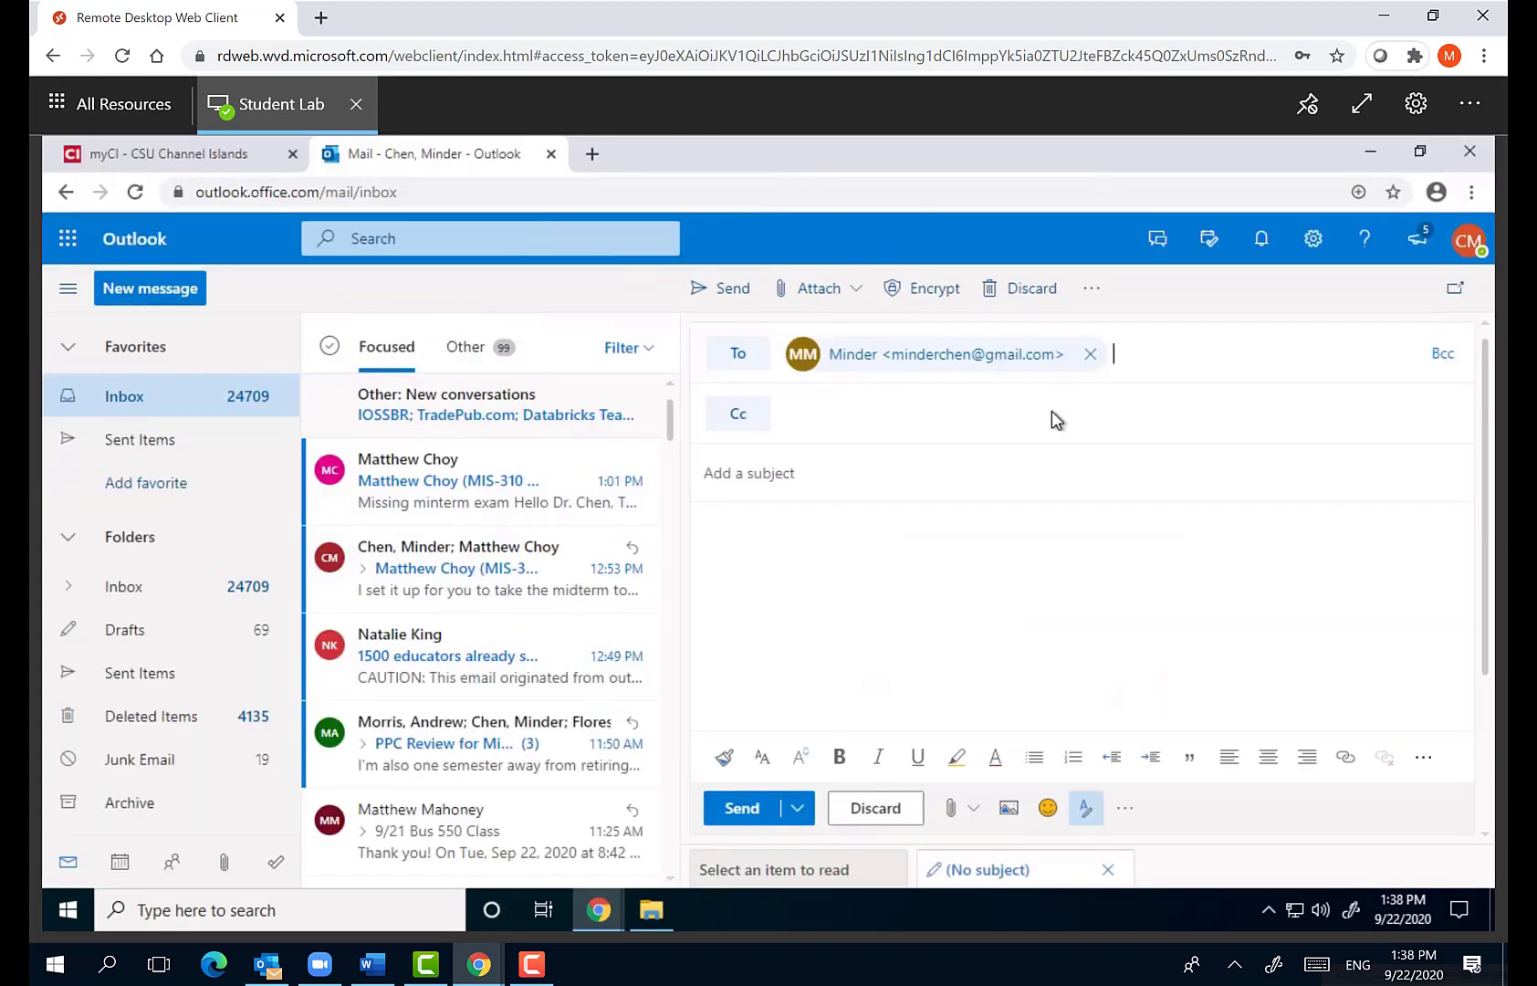
pyautogui.click(952, 809)
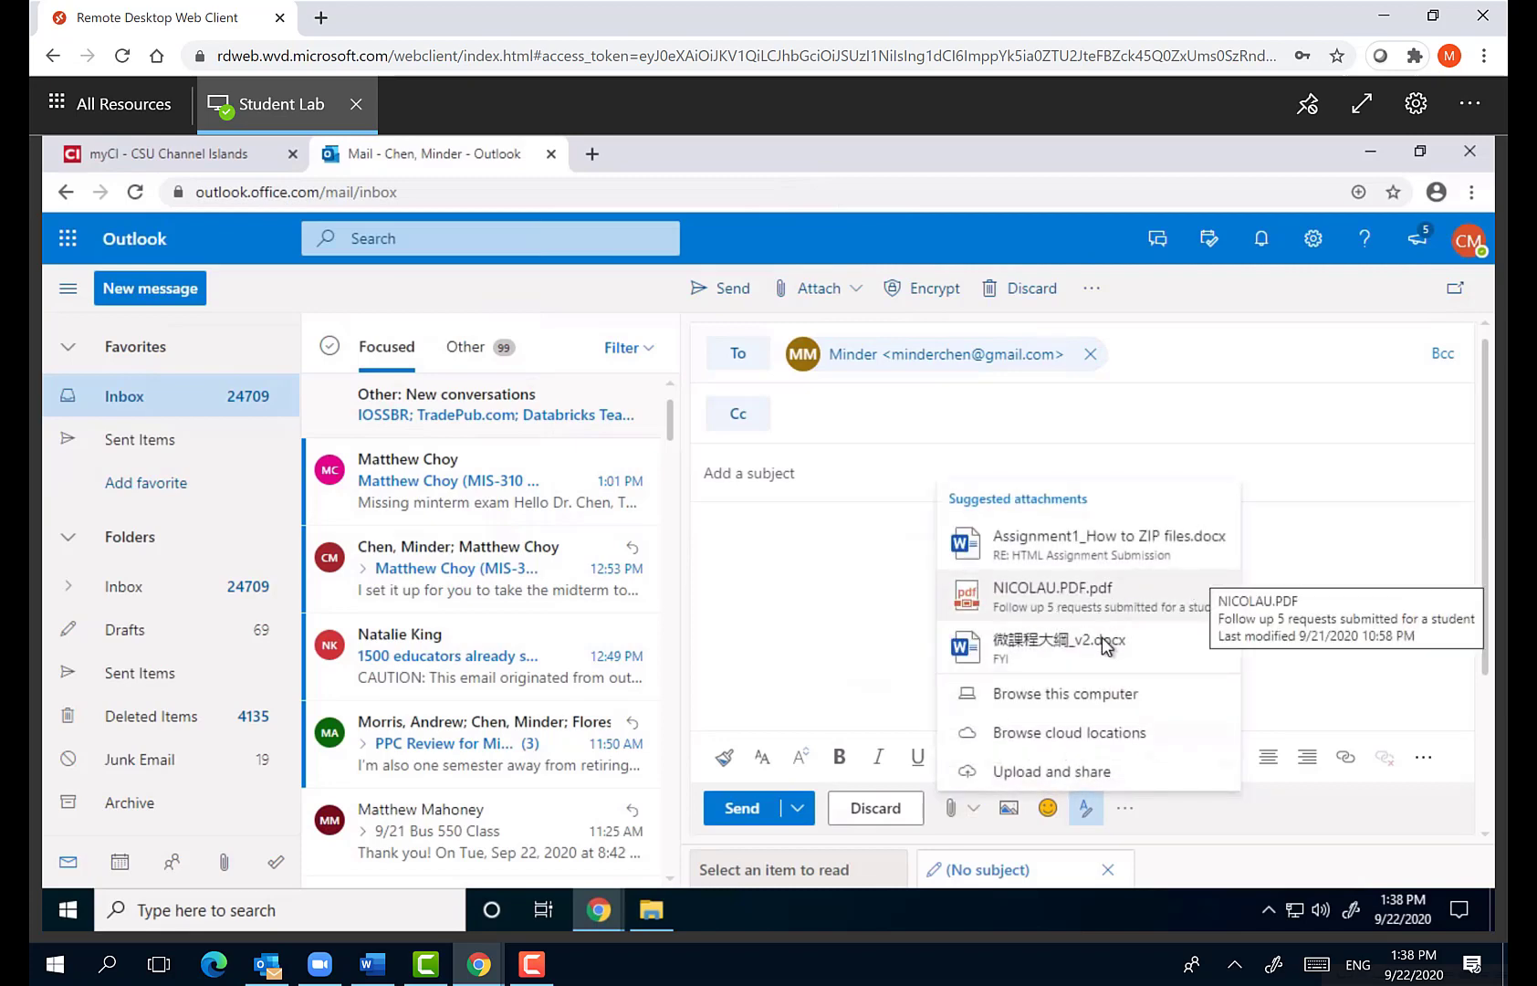
pyautogui.click(1130, 696)
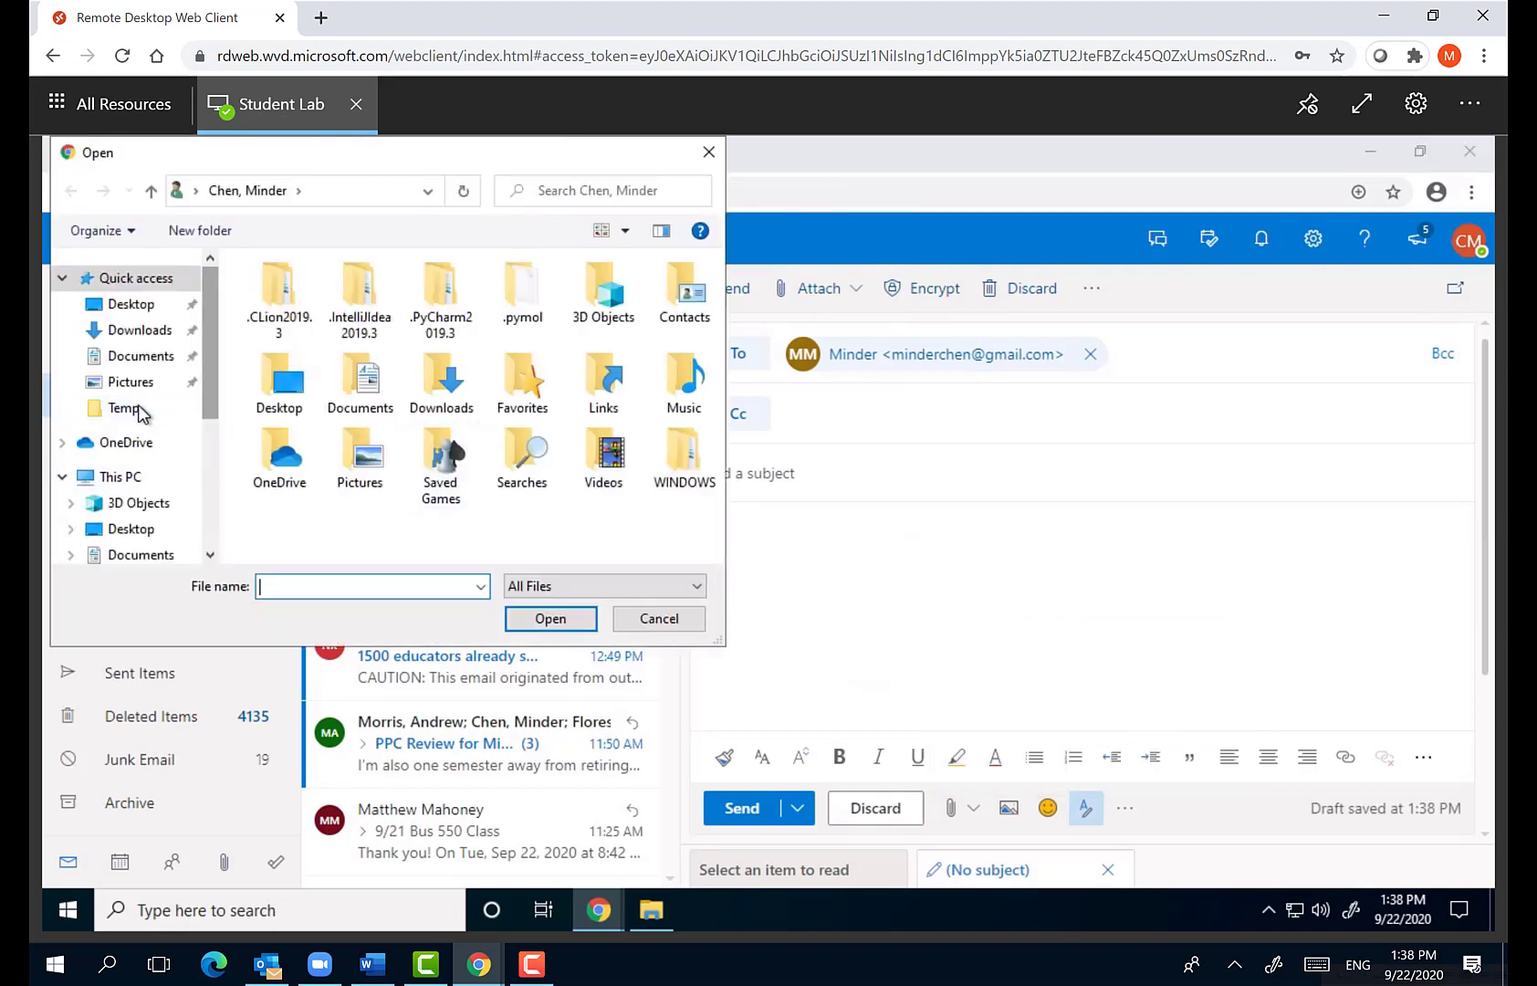
pyautogui.click(124, 408)
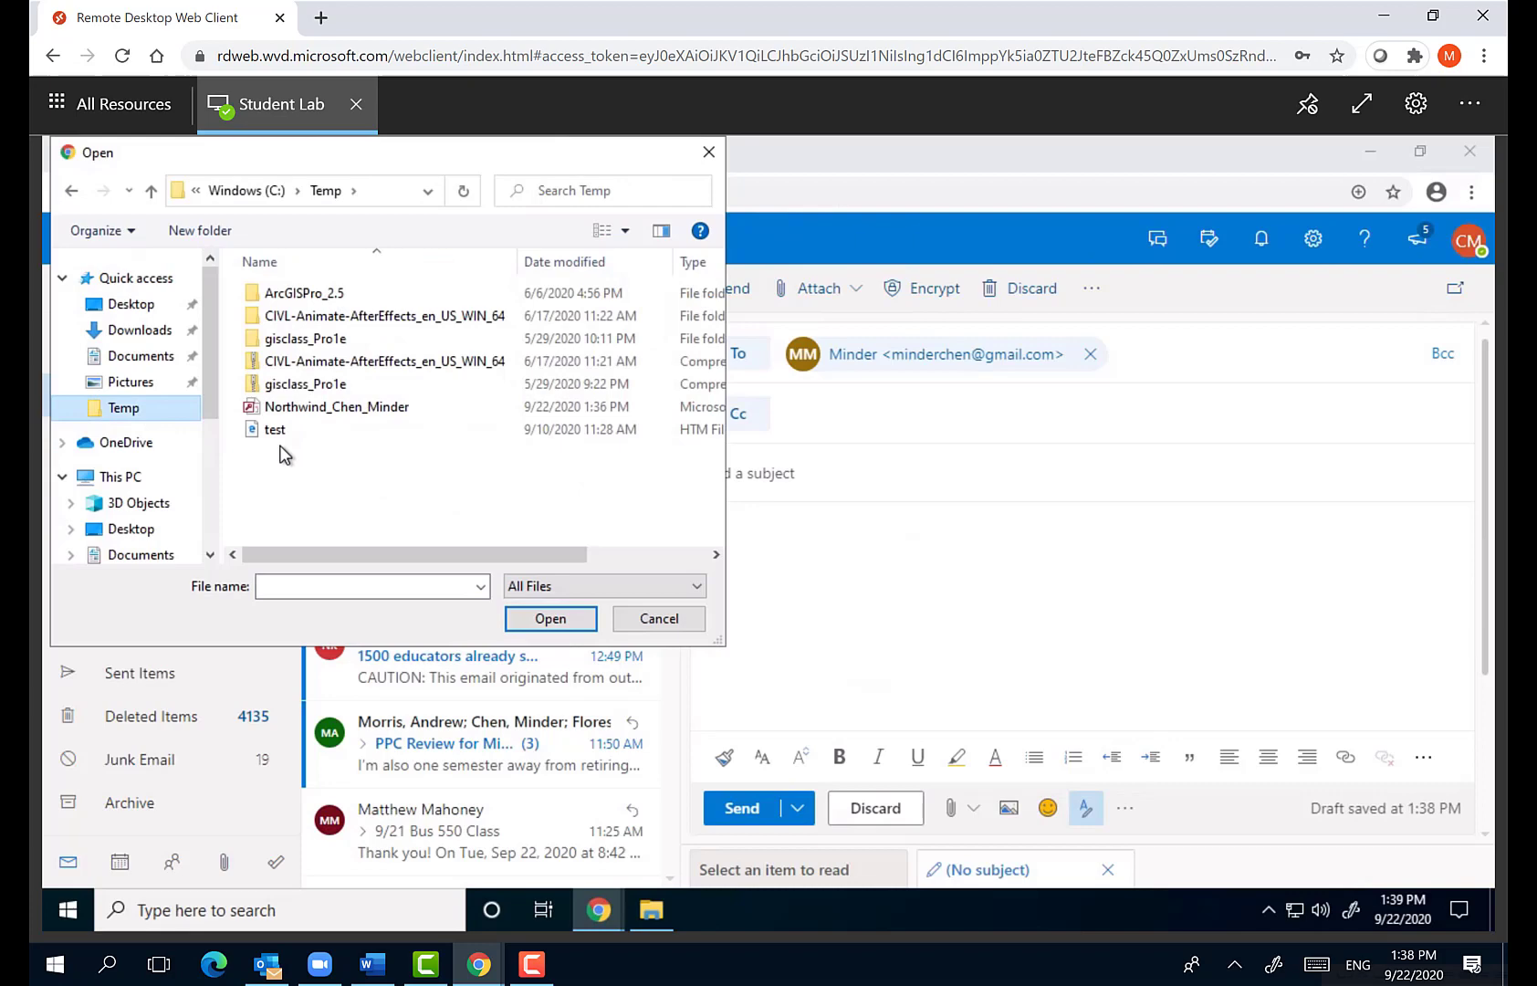
pyautogui.doubleClick(309, 407)
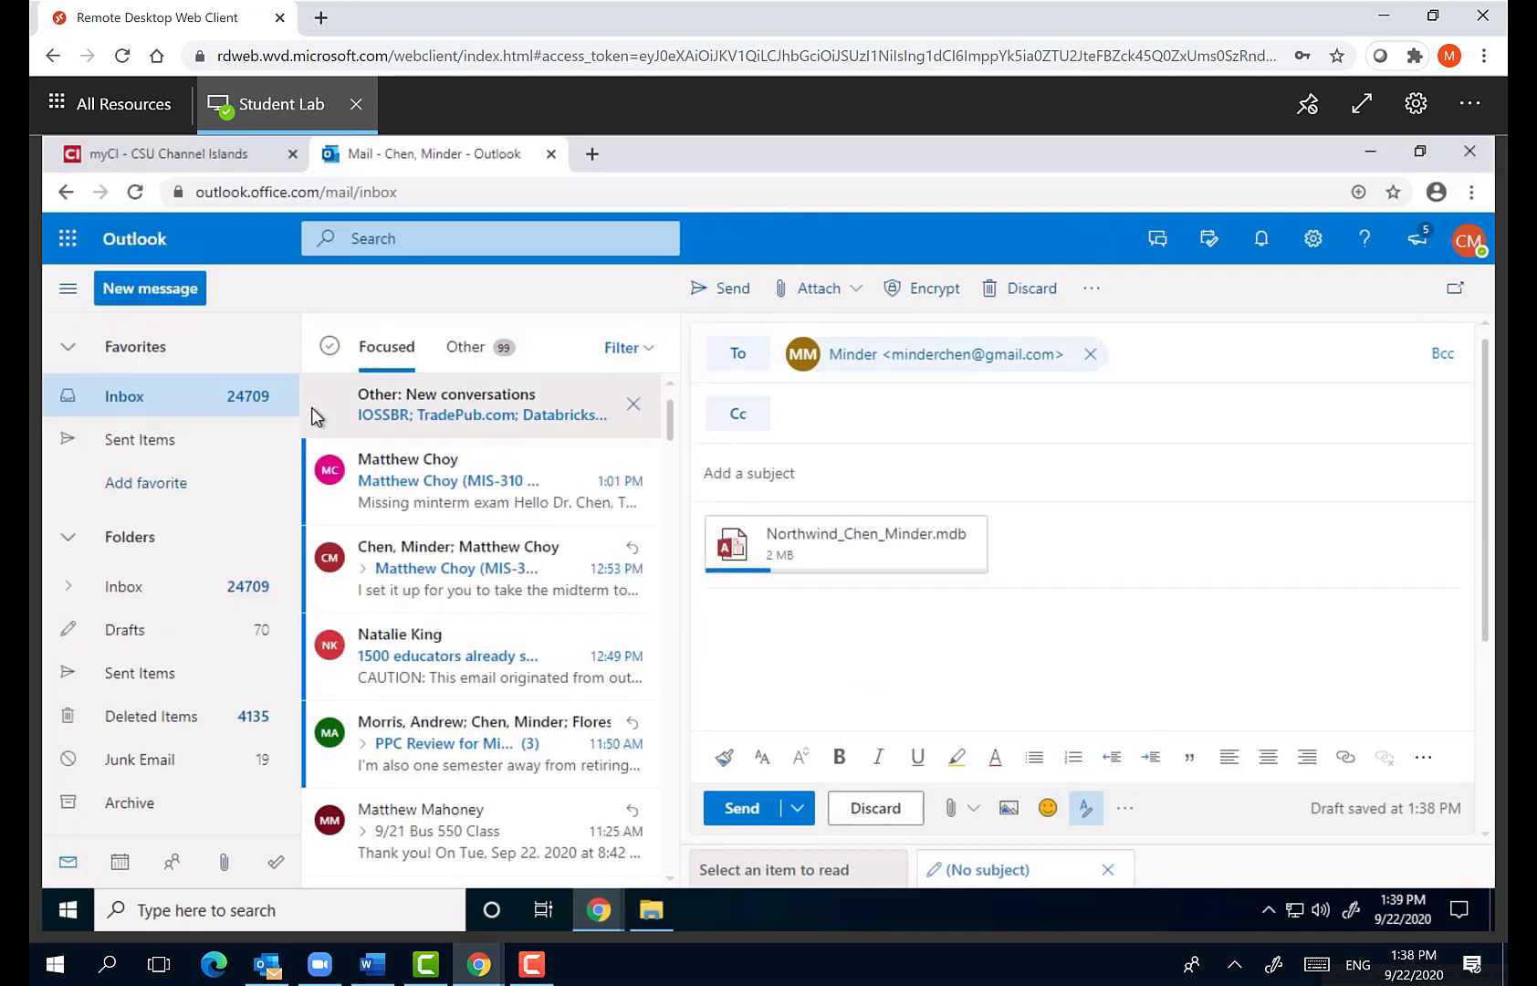
pyautogui.click(825, 407)
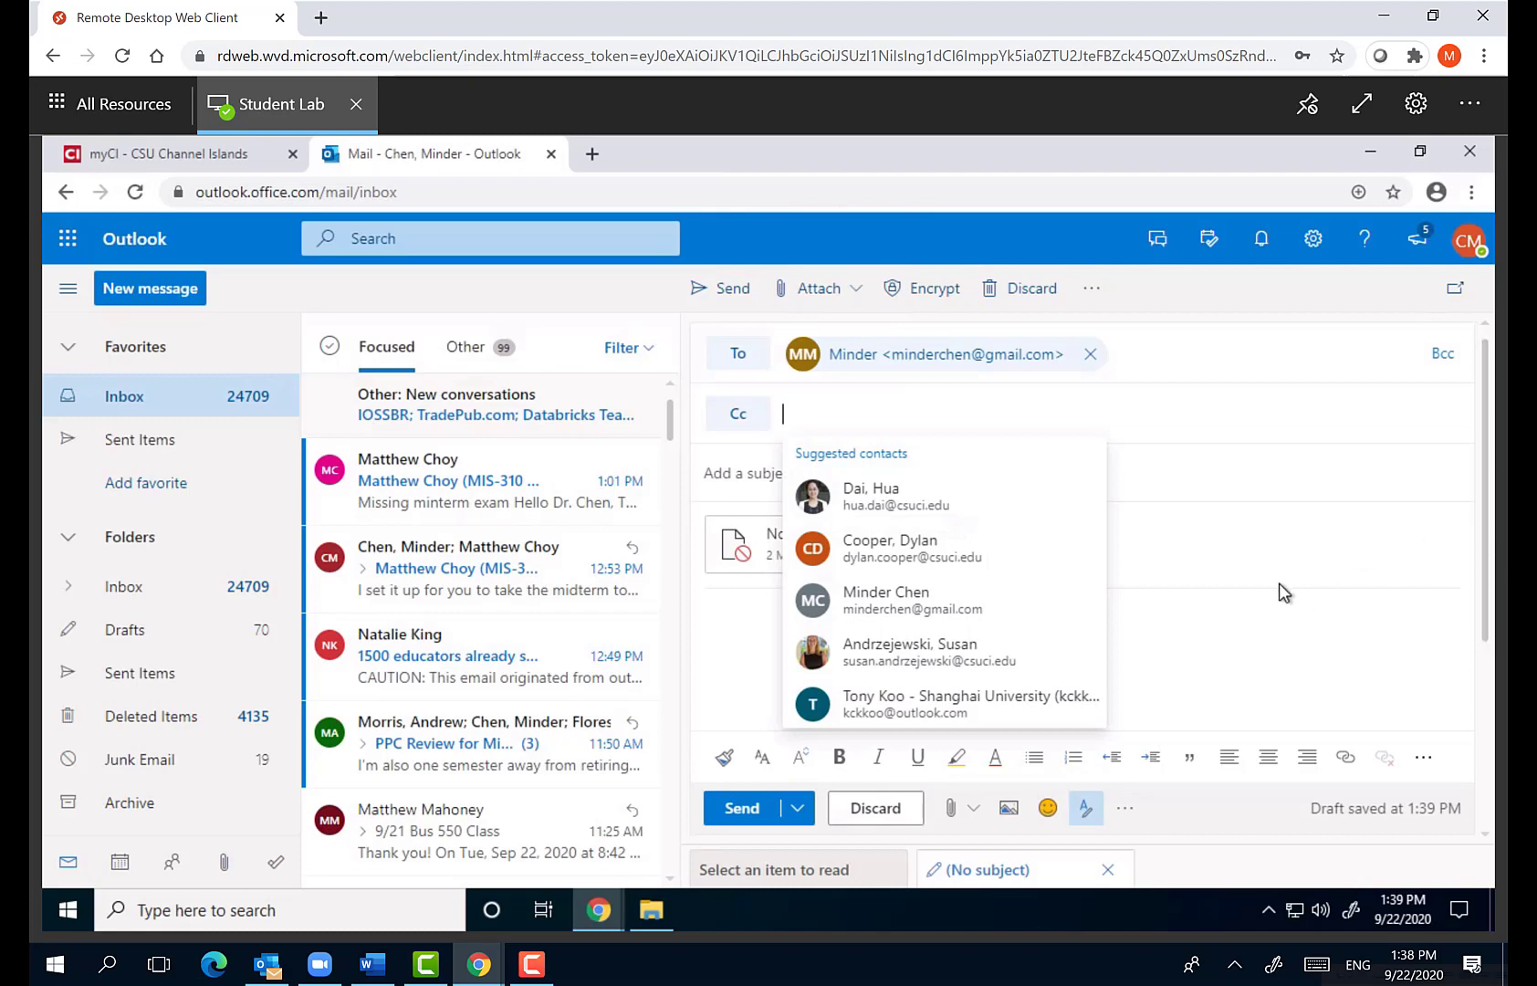
pyautogui.click(1278, 632)
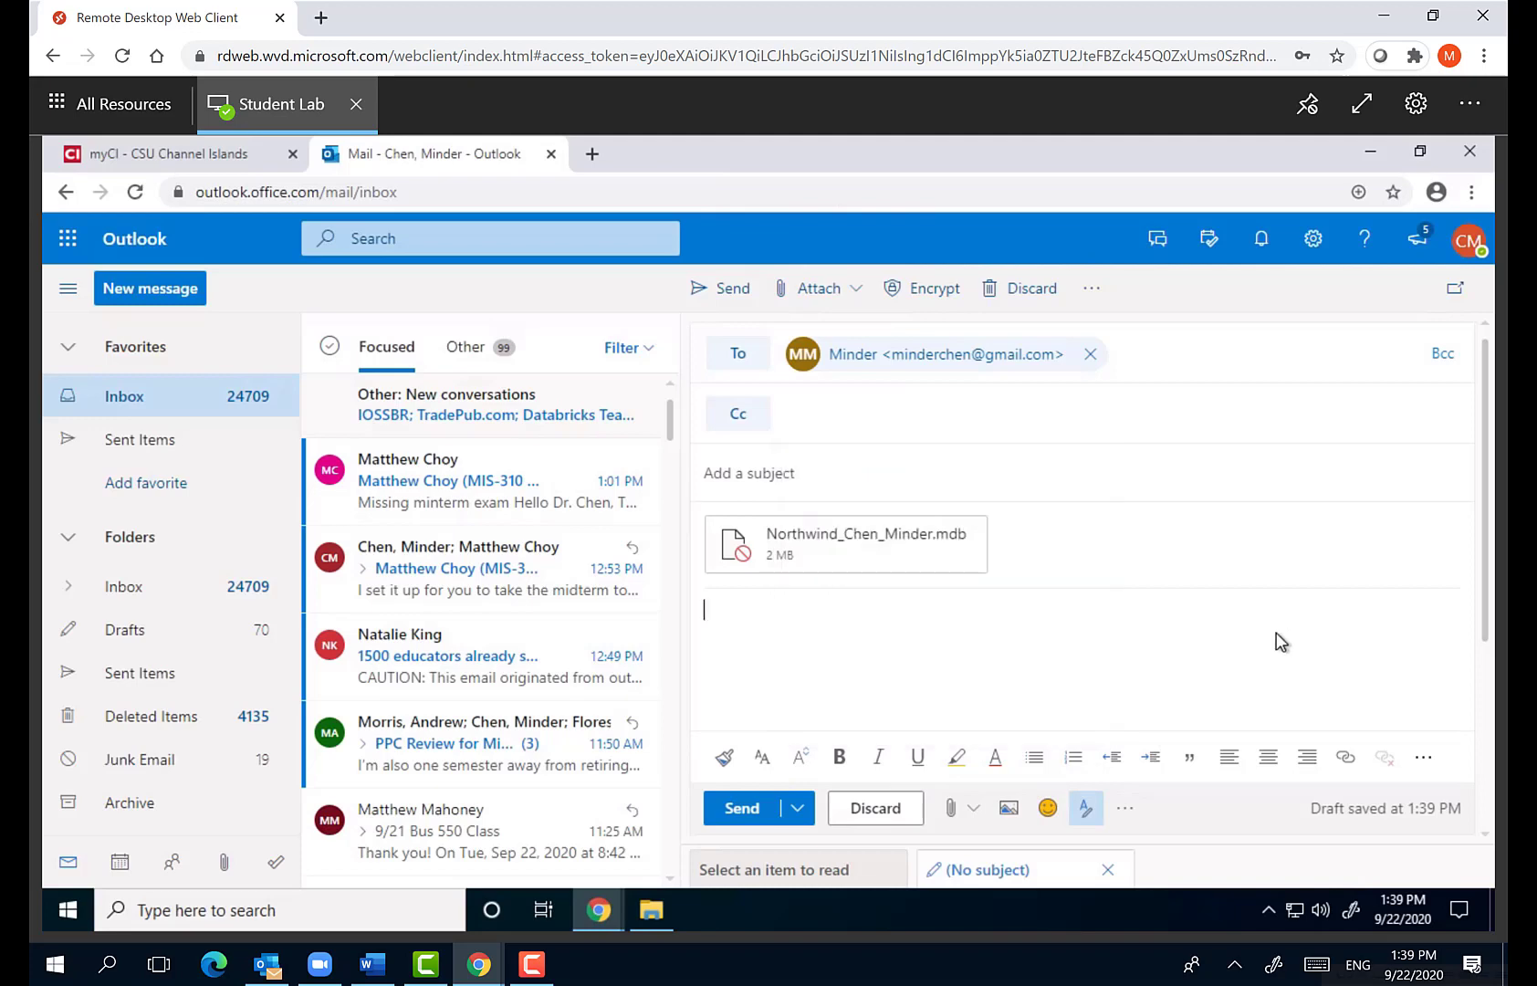
pyautogui.write('sdfsad')
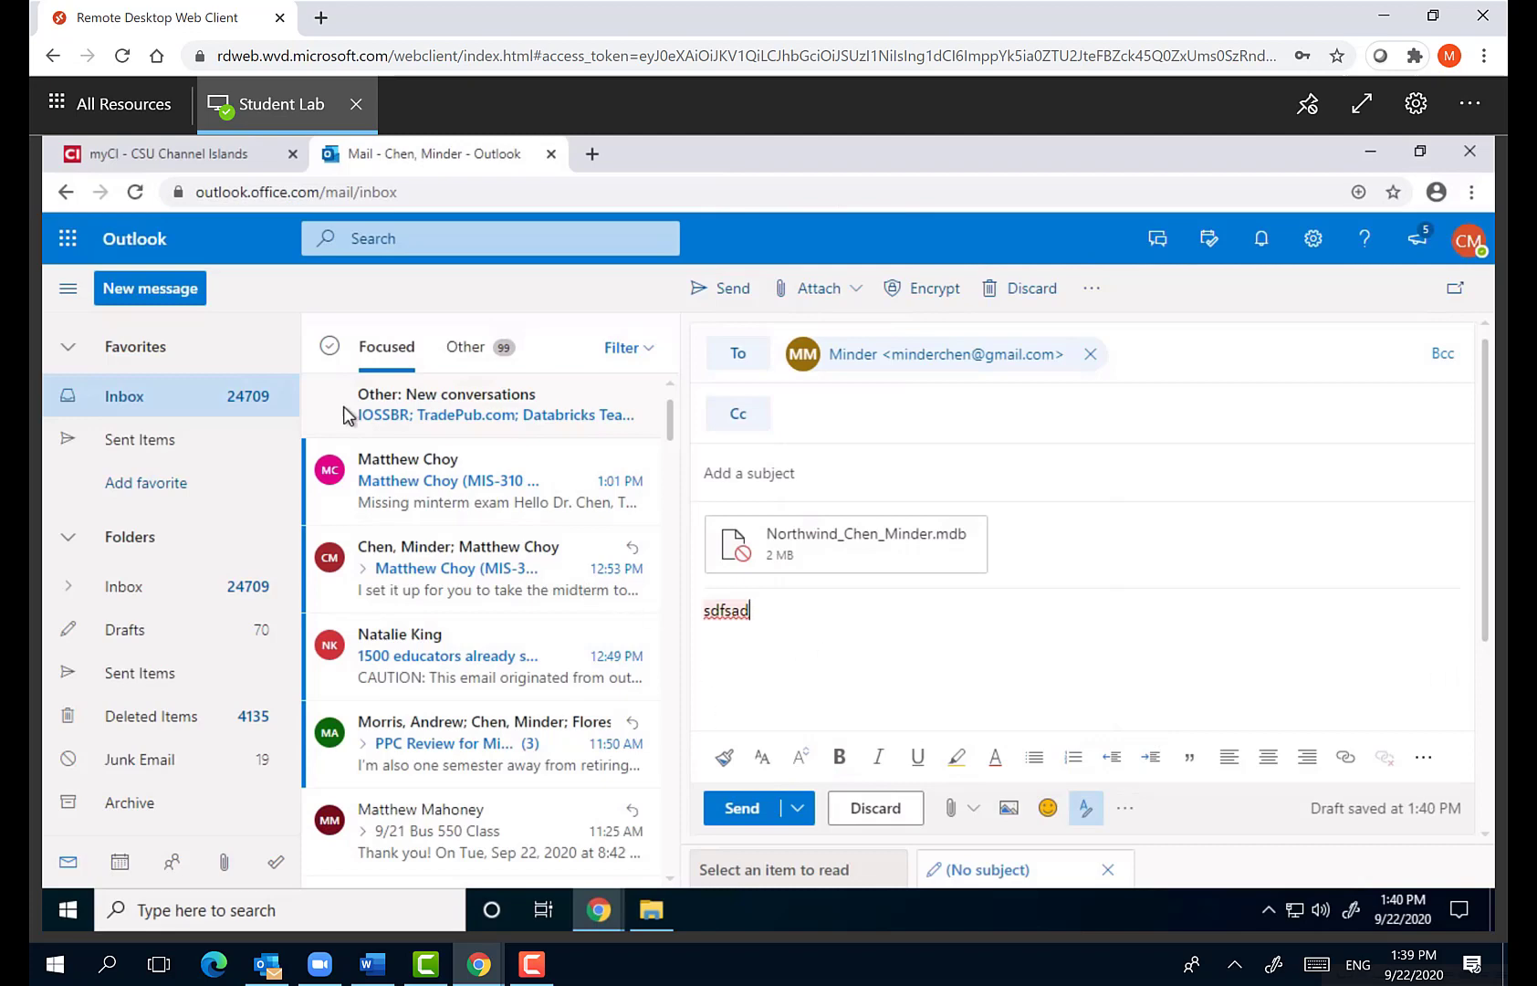
# Step: From the myCI tab, go into CI Learn and open the MIS310-2-OL course
pyautogui.click(209, 154)
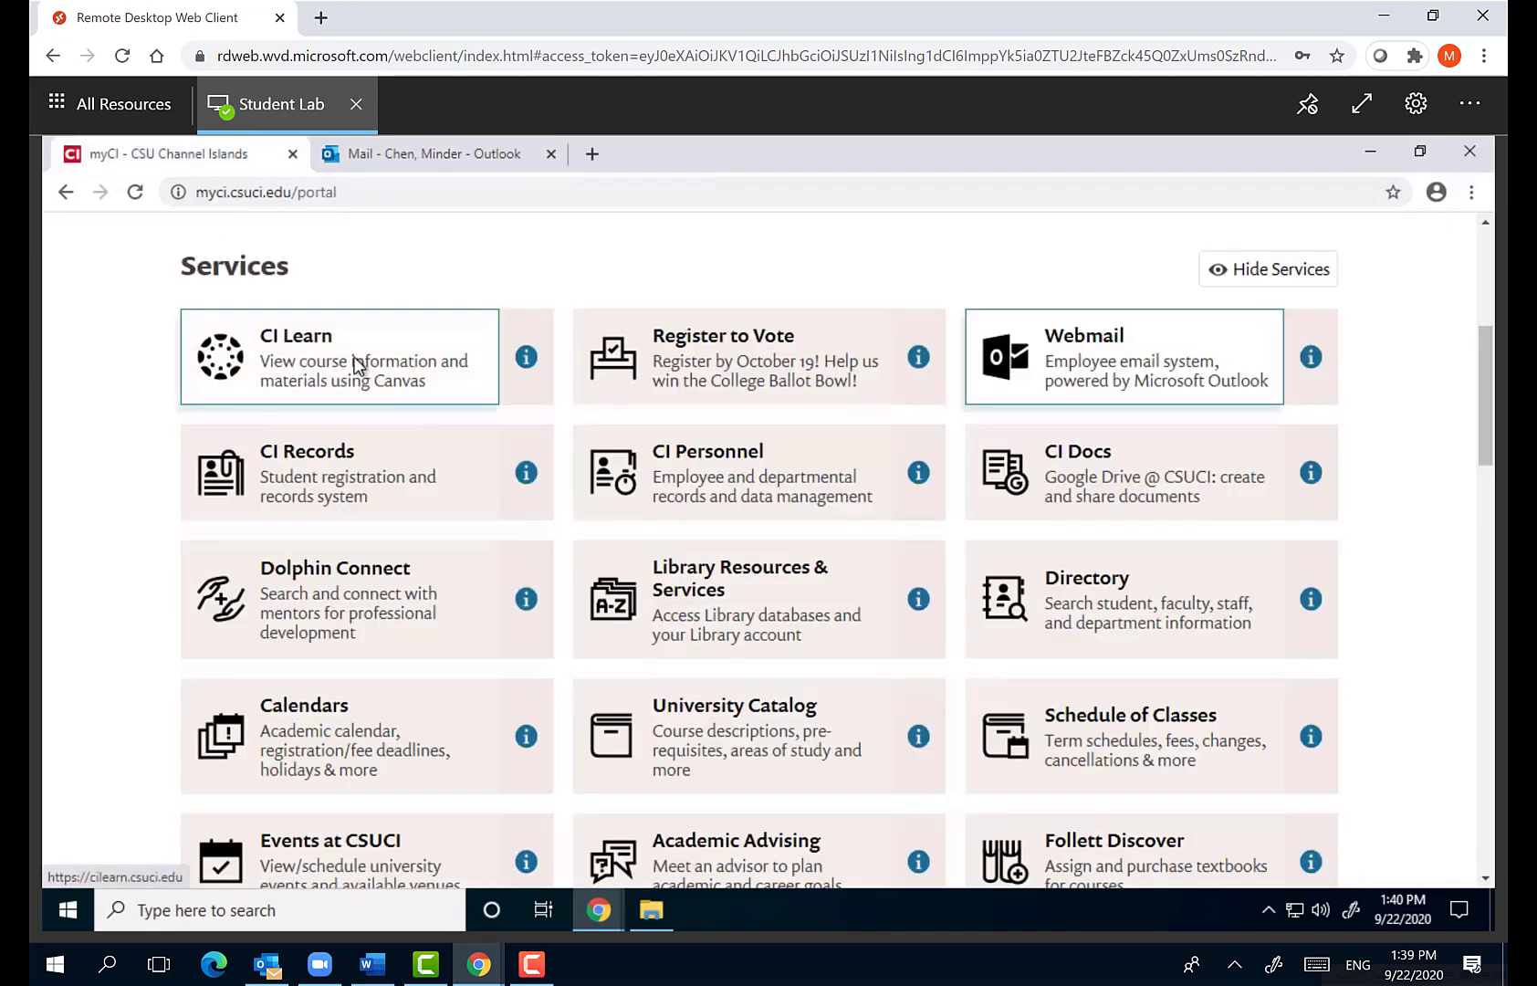
pyautogui.click(356, 365)
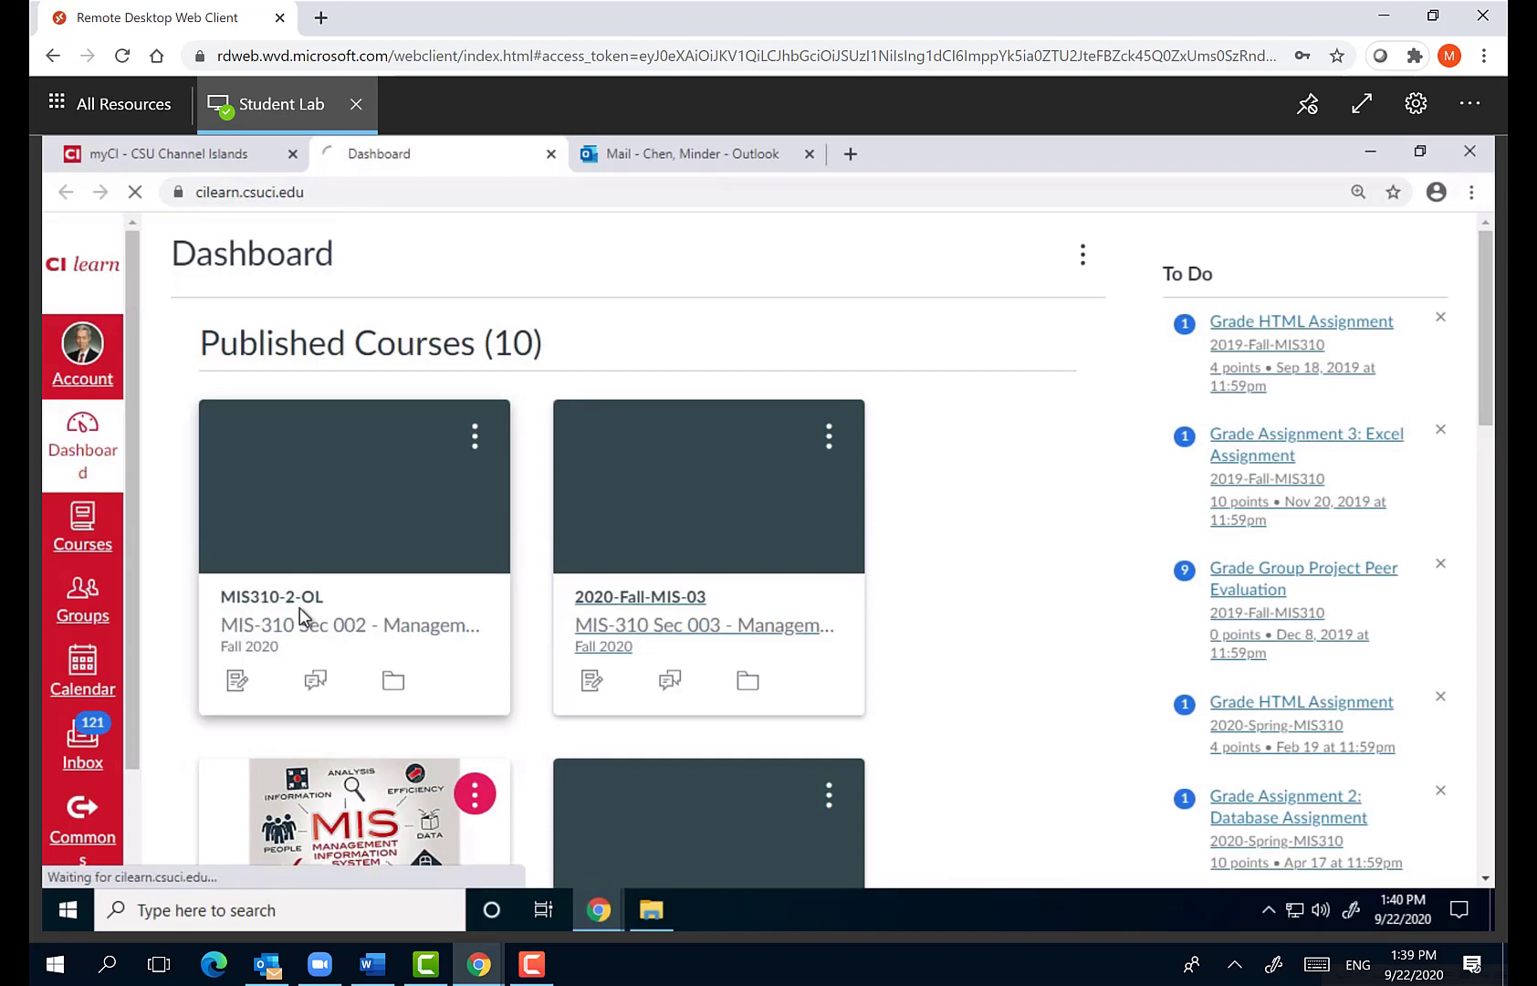
pyautogui.click(299, 606)
pyautogui.scroll(-8, 1280, 619)
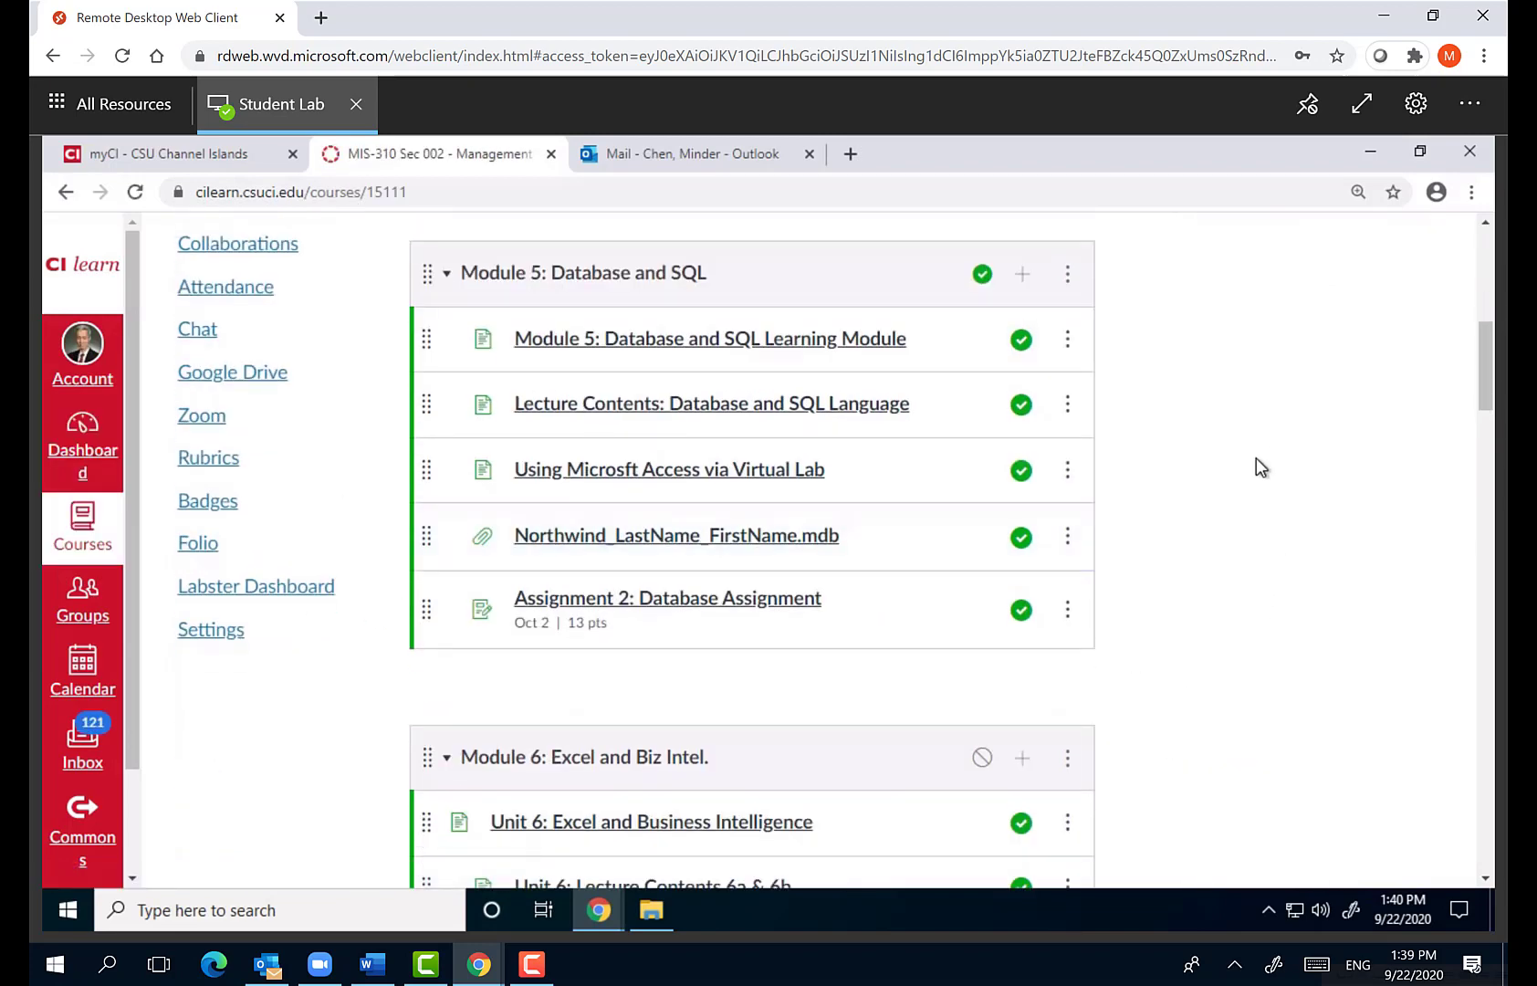
pyautogui.scroll(5, 1481, 358)
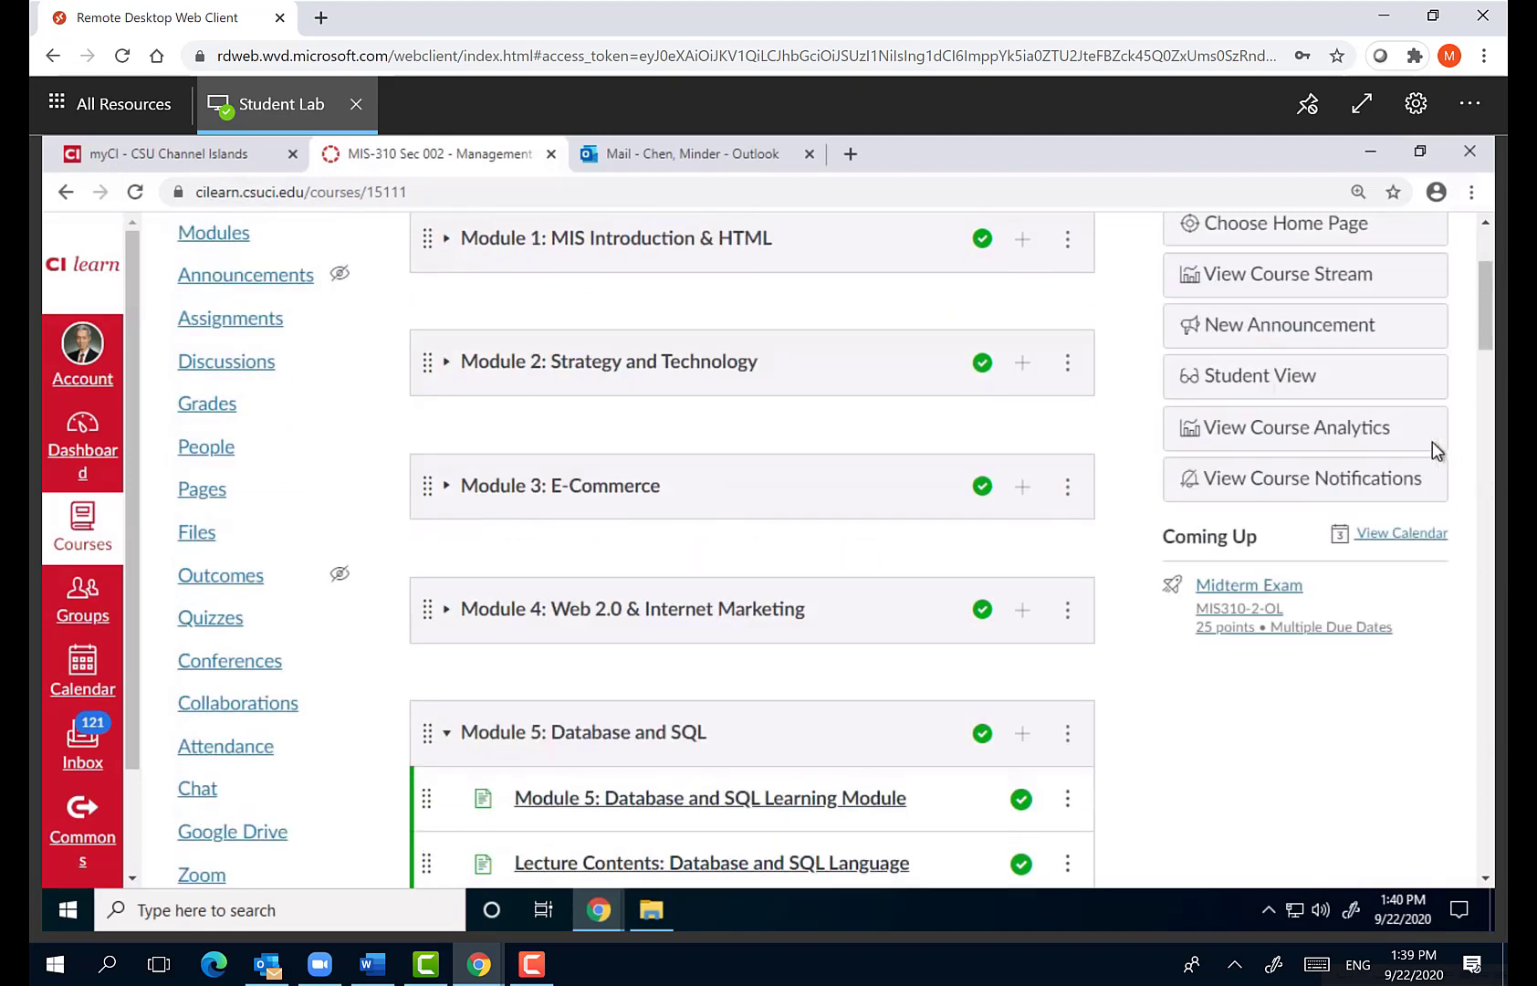
# Step: Turn on Student View and open Assignment 2: Database Assignment from Assignments
pyautogui.click(1259, 379)
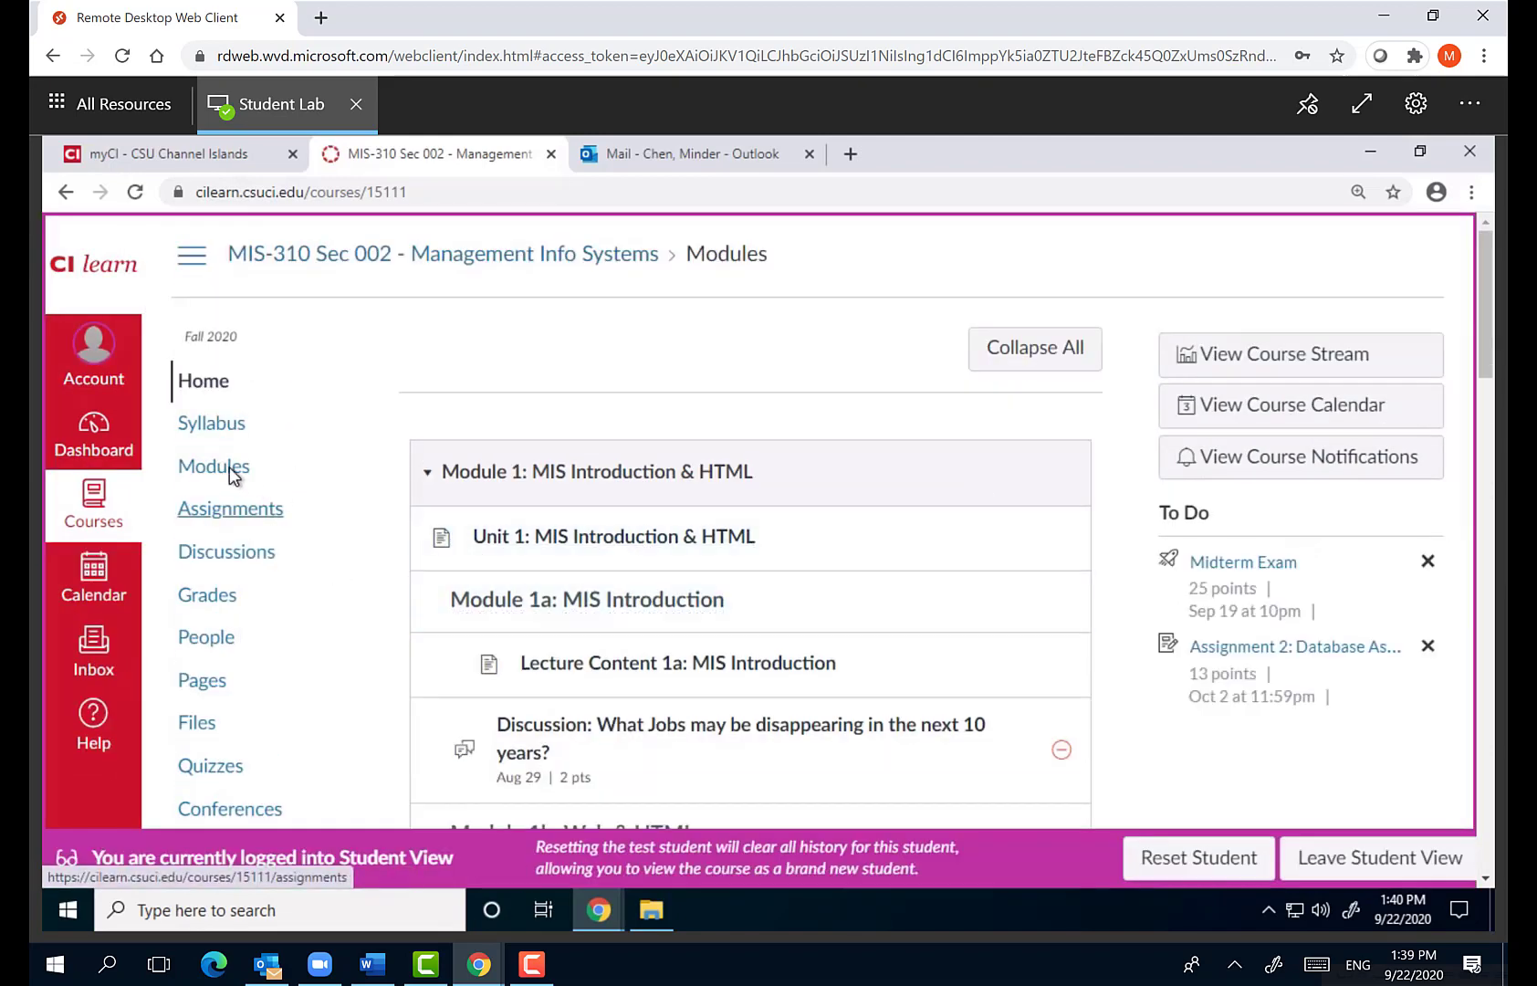
pyautogui.click(257, 511)
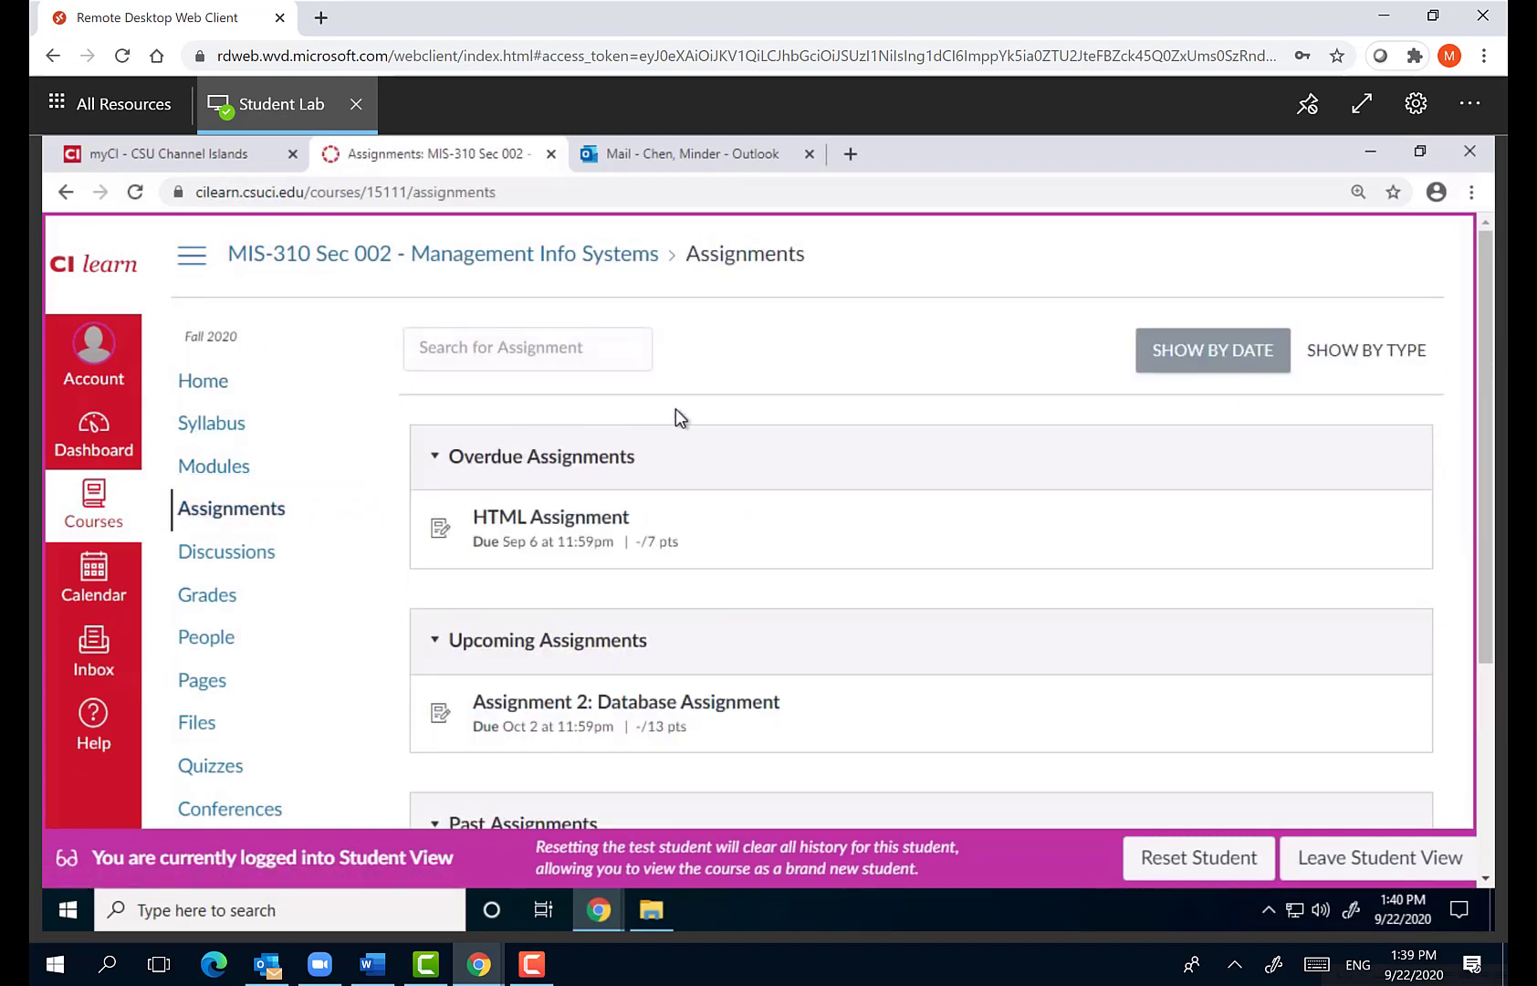
pyautogui.scroll(-3, 674, 413)
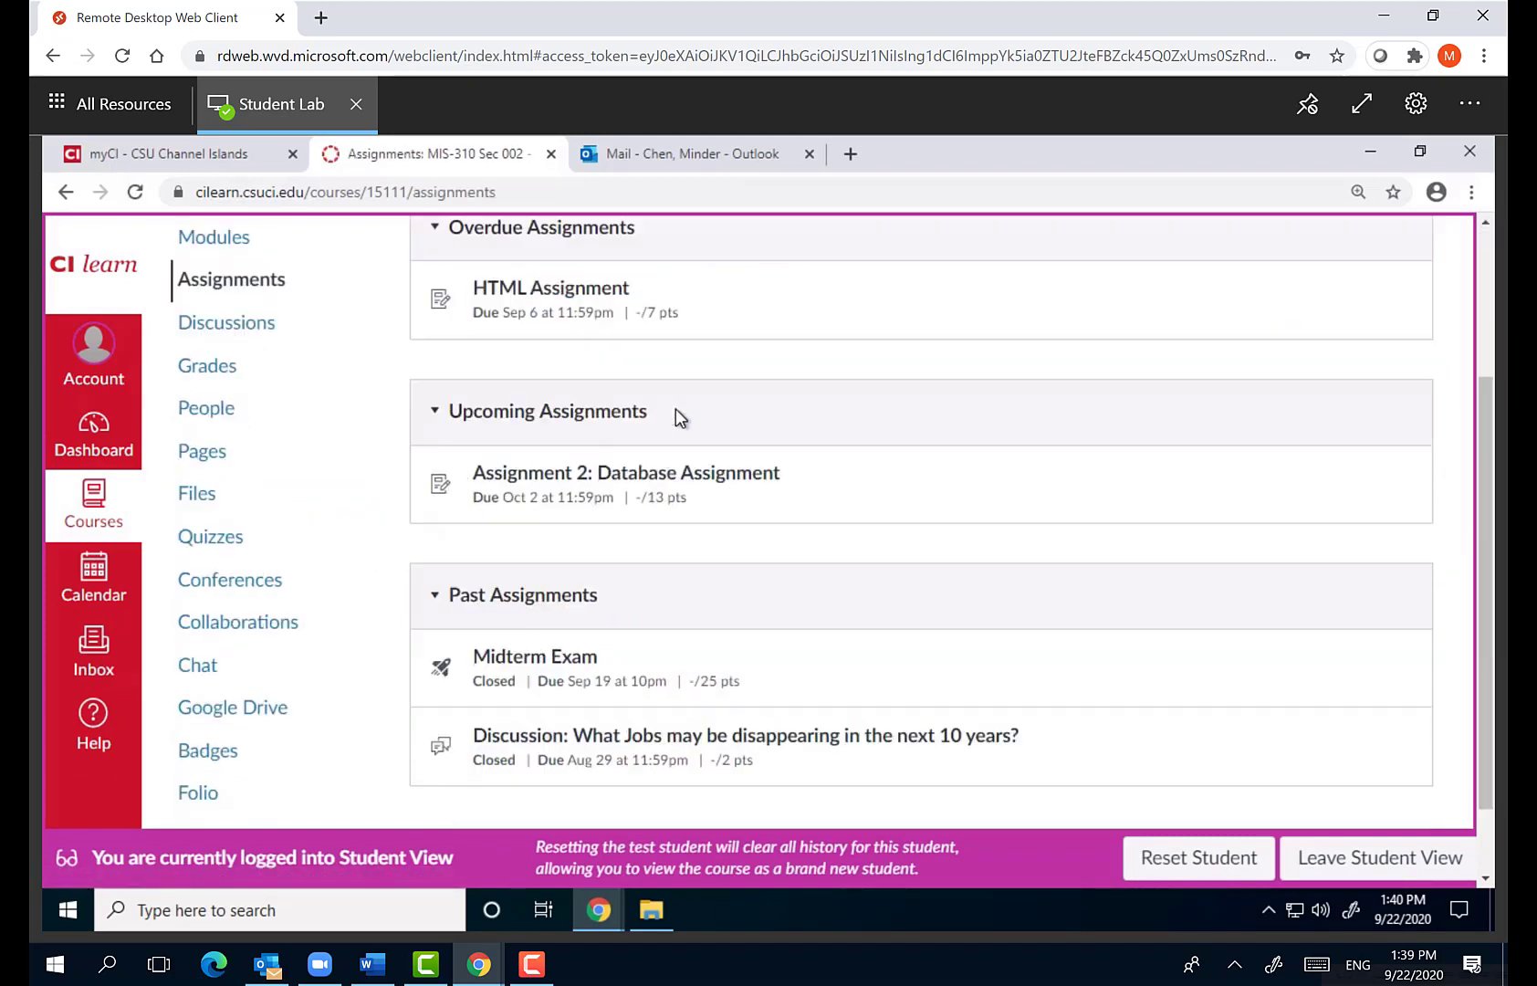
pyautogui.click(588, 479)
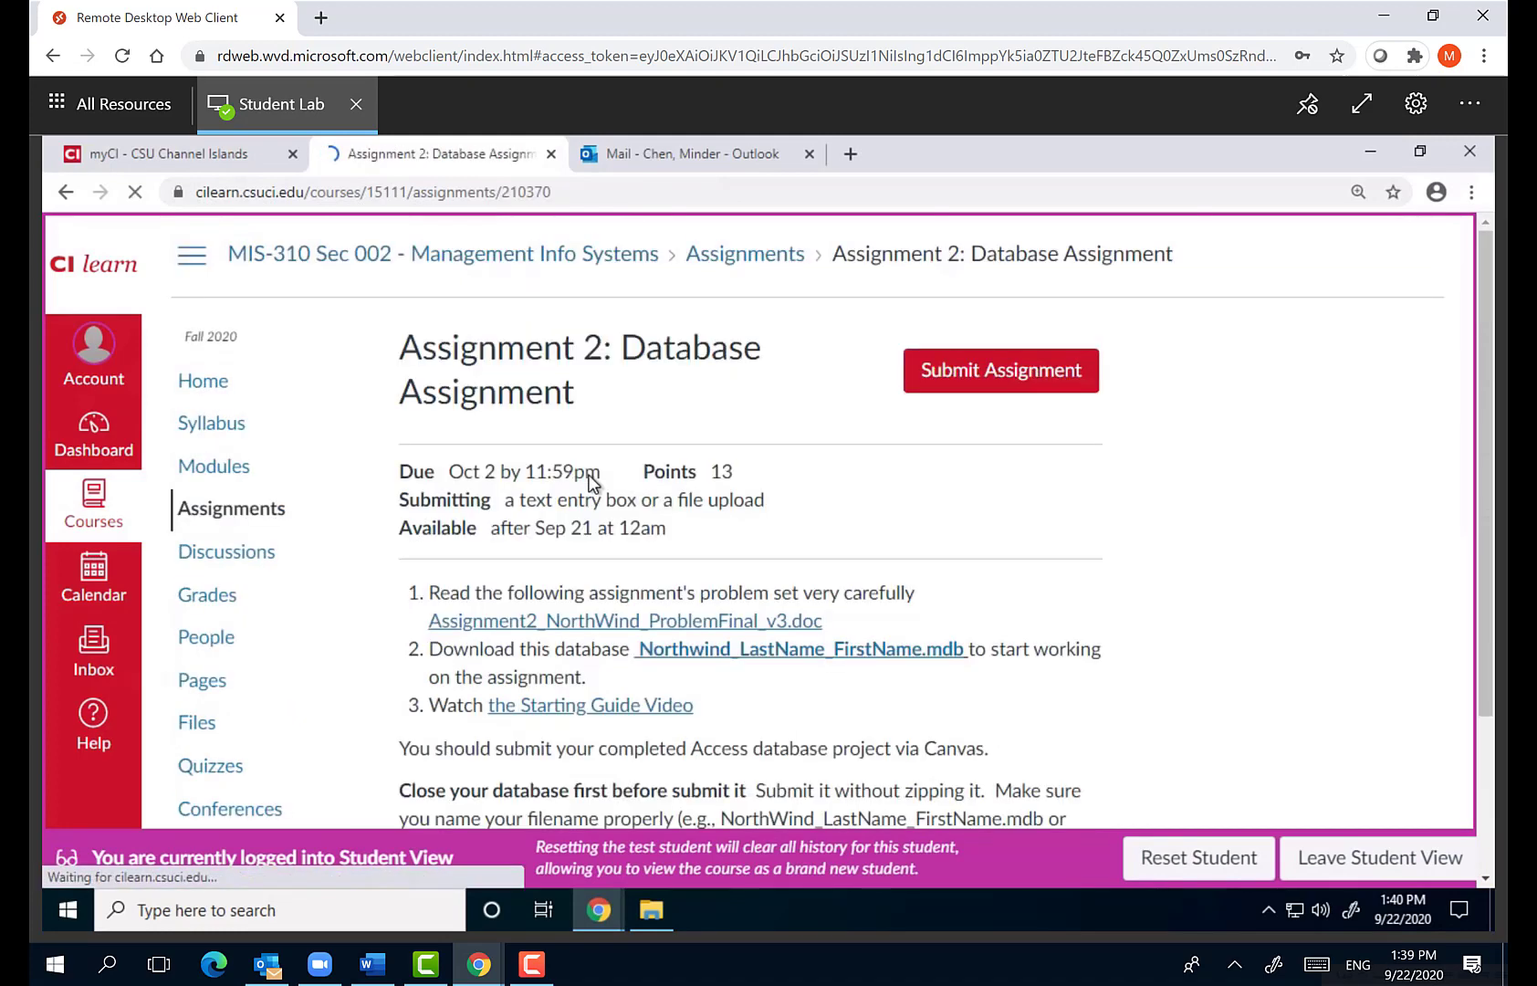
# Step: Start a submission and choose the Northwind .mdb file in C:\Temp as the upload
pyautogui.click(957, 372)
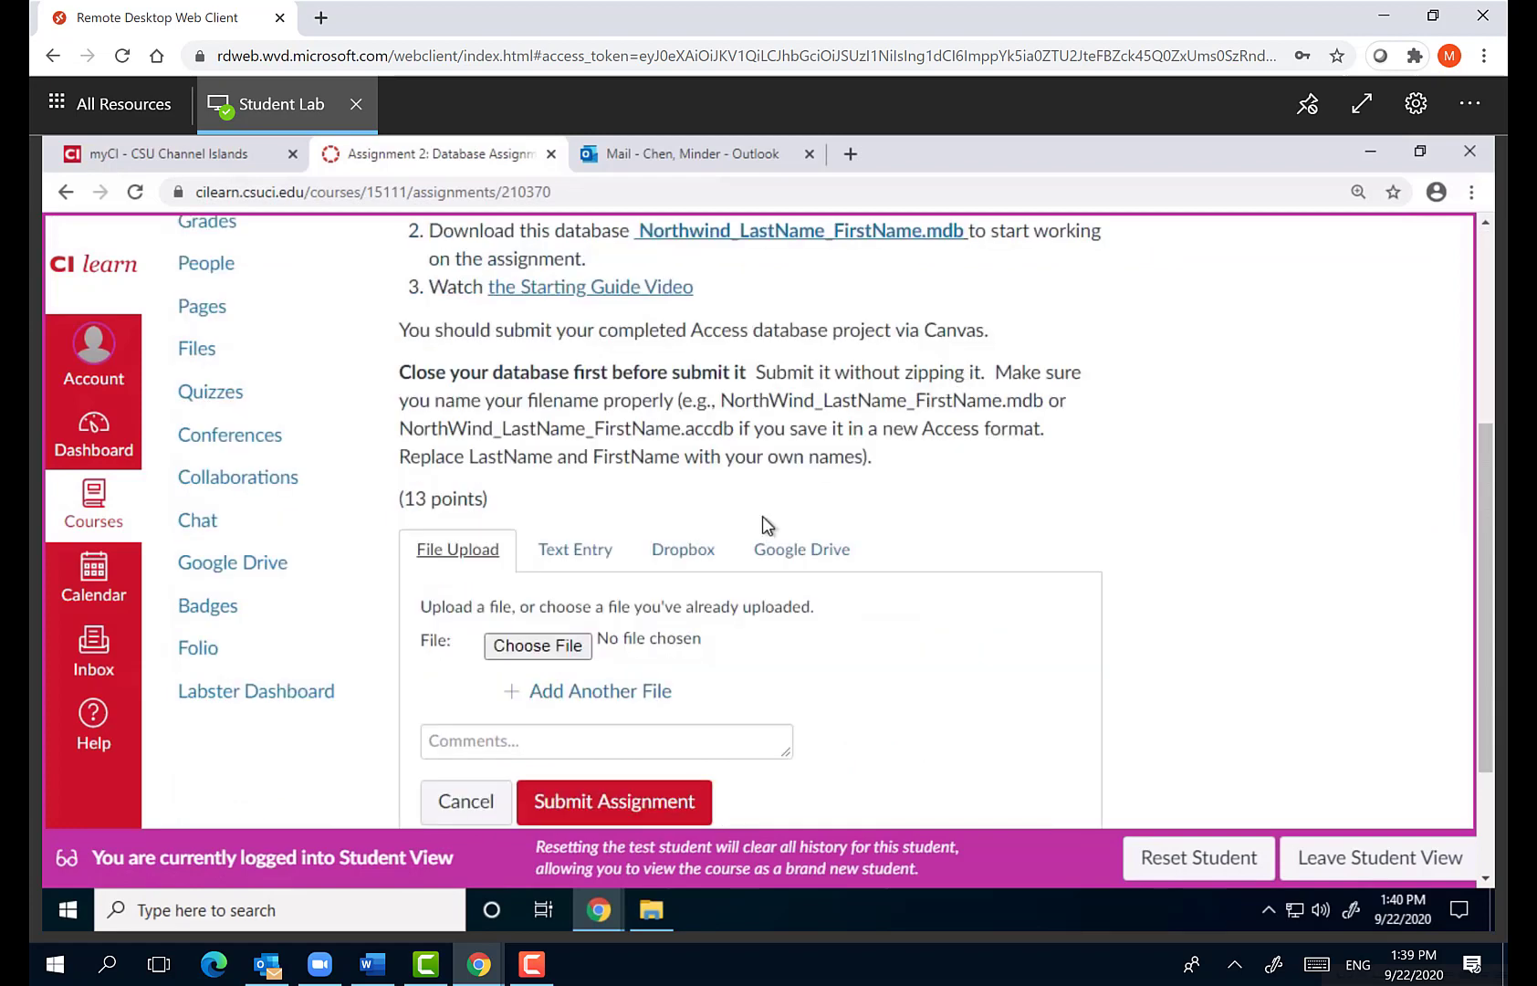
pyautogui.click(558, 647)
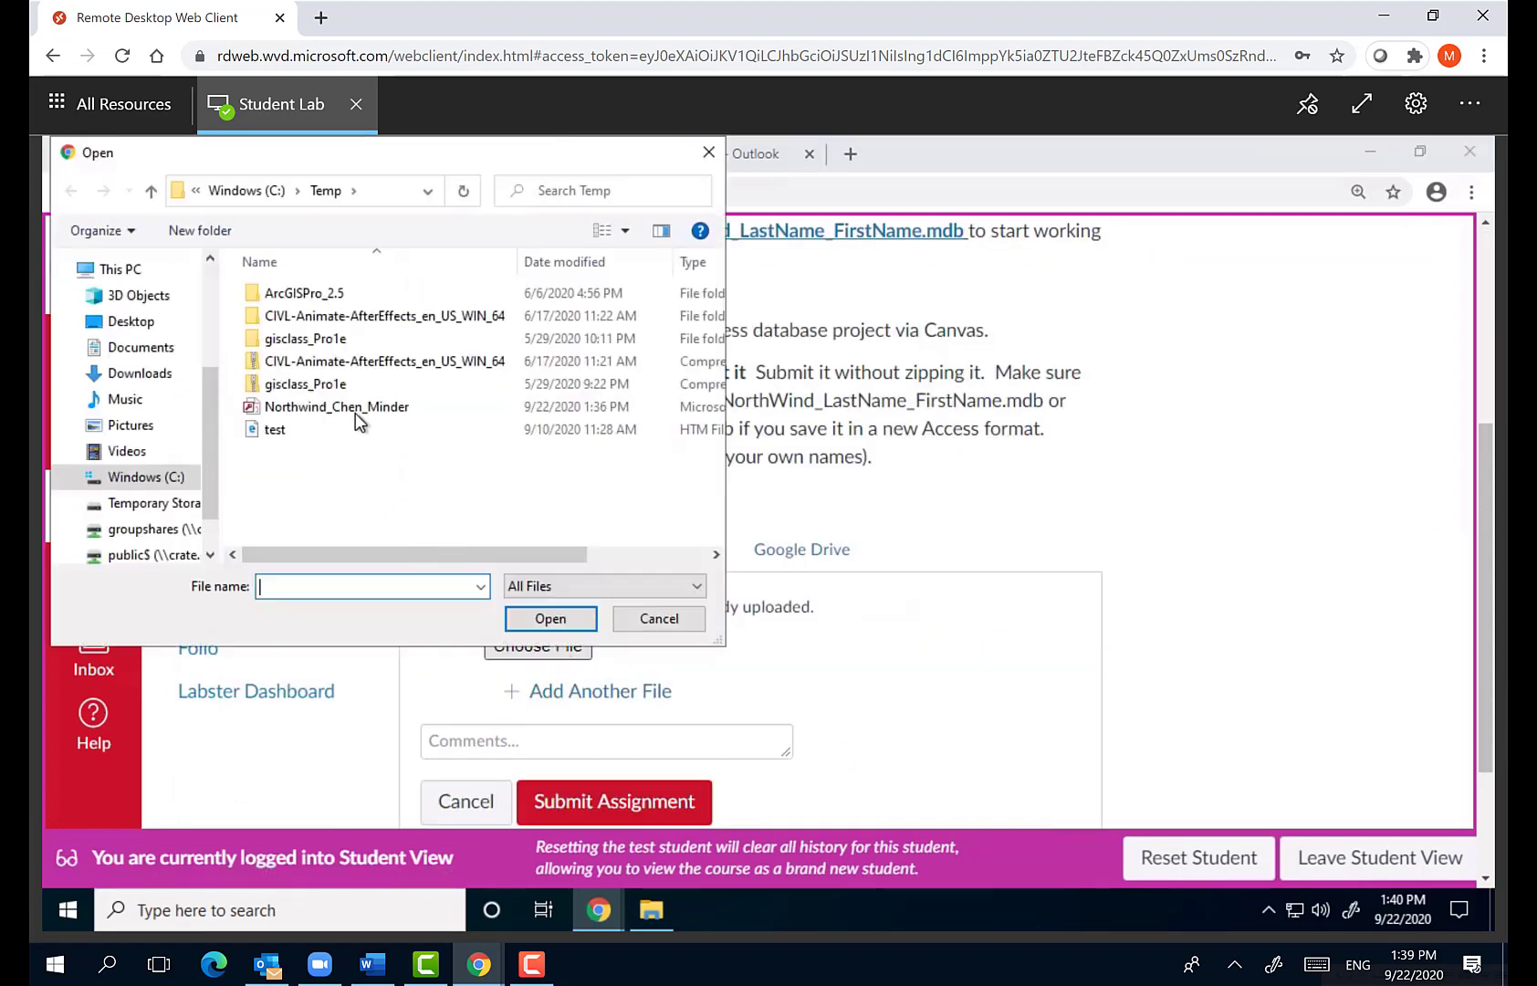
pyautogui.click(355, 414)
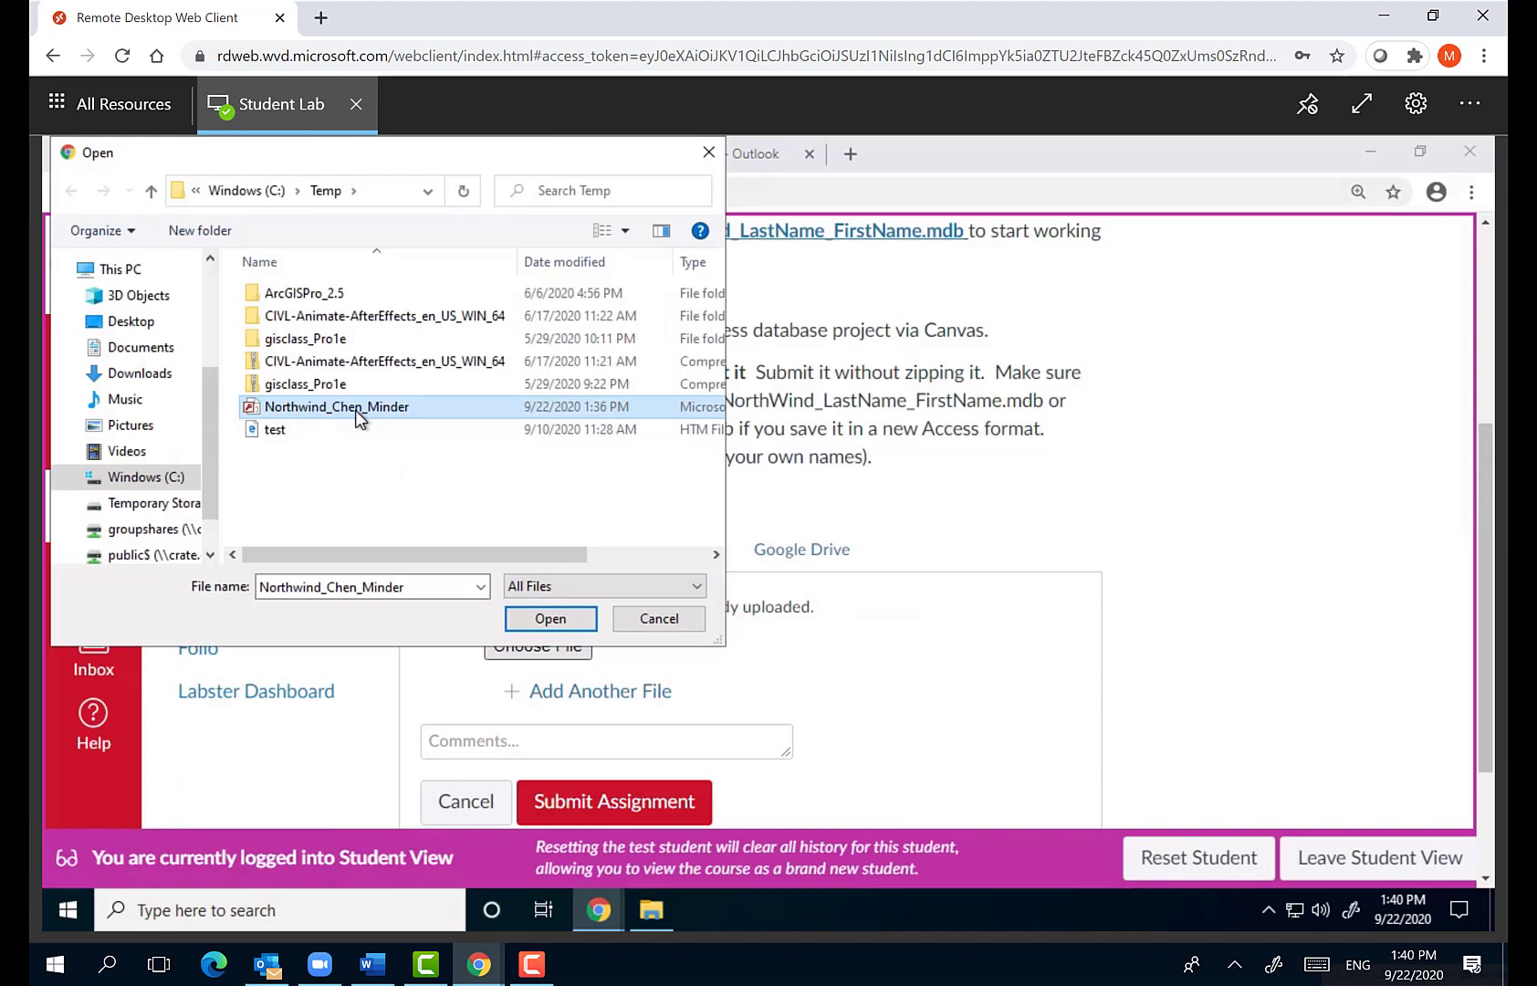
pyautogui.click(547, 618)
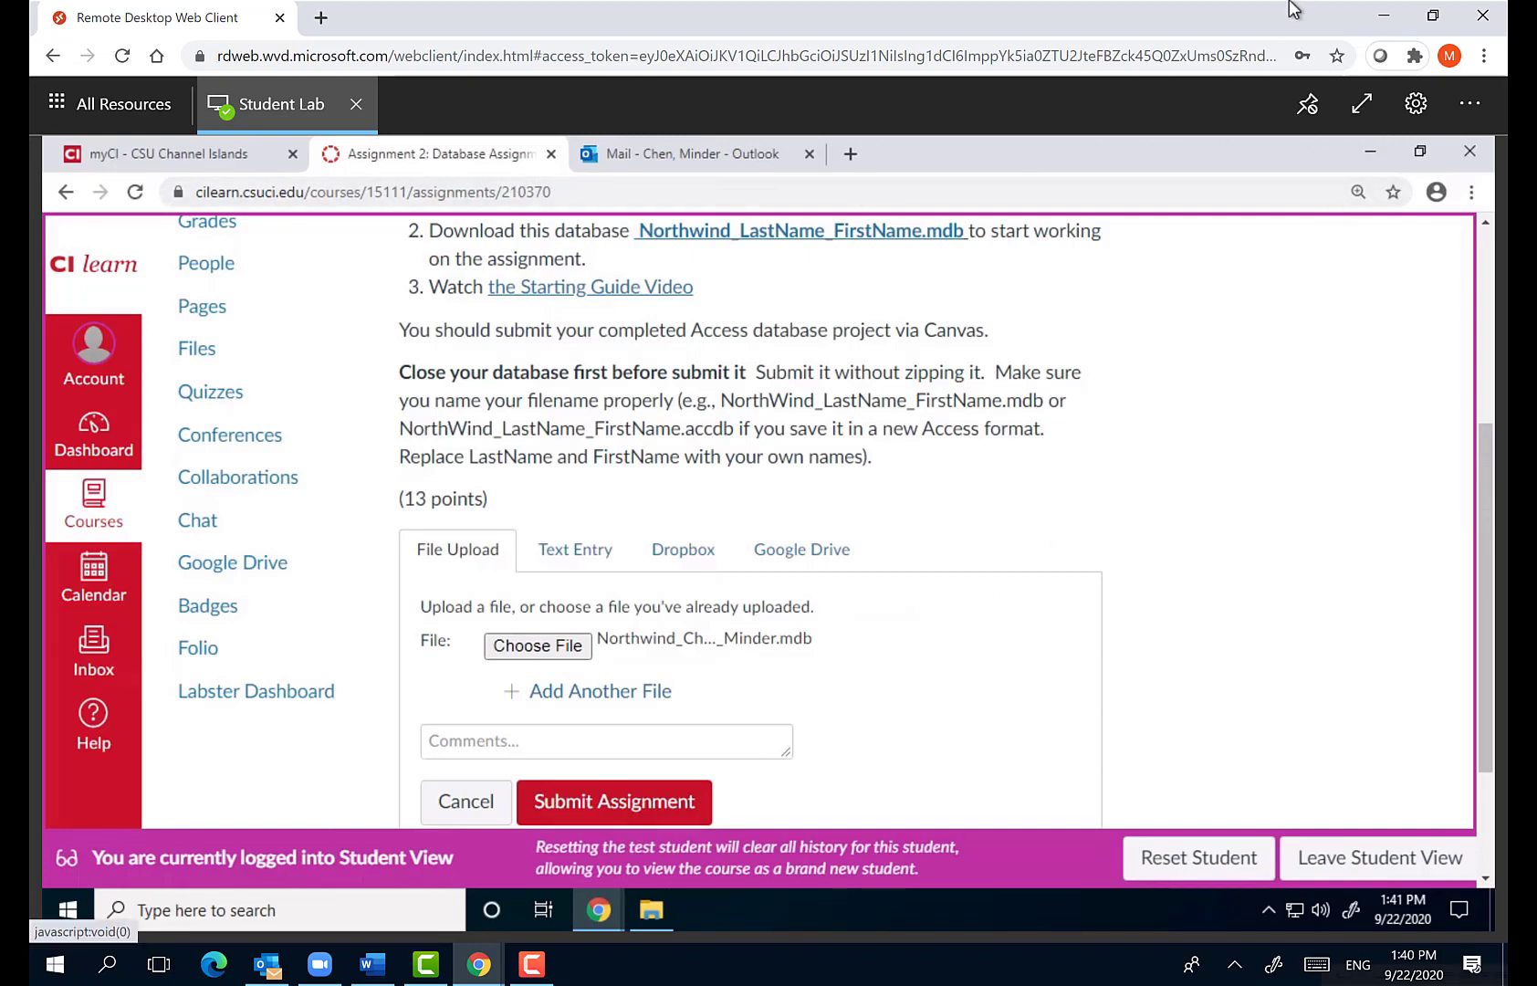
# Step: Disconnect the Student Lab remote session from its tab
pyautogui.click(356, 104)
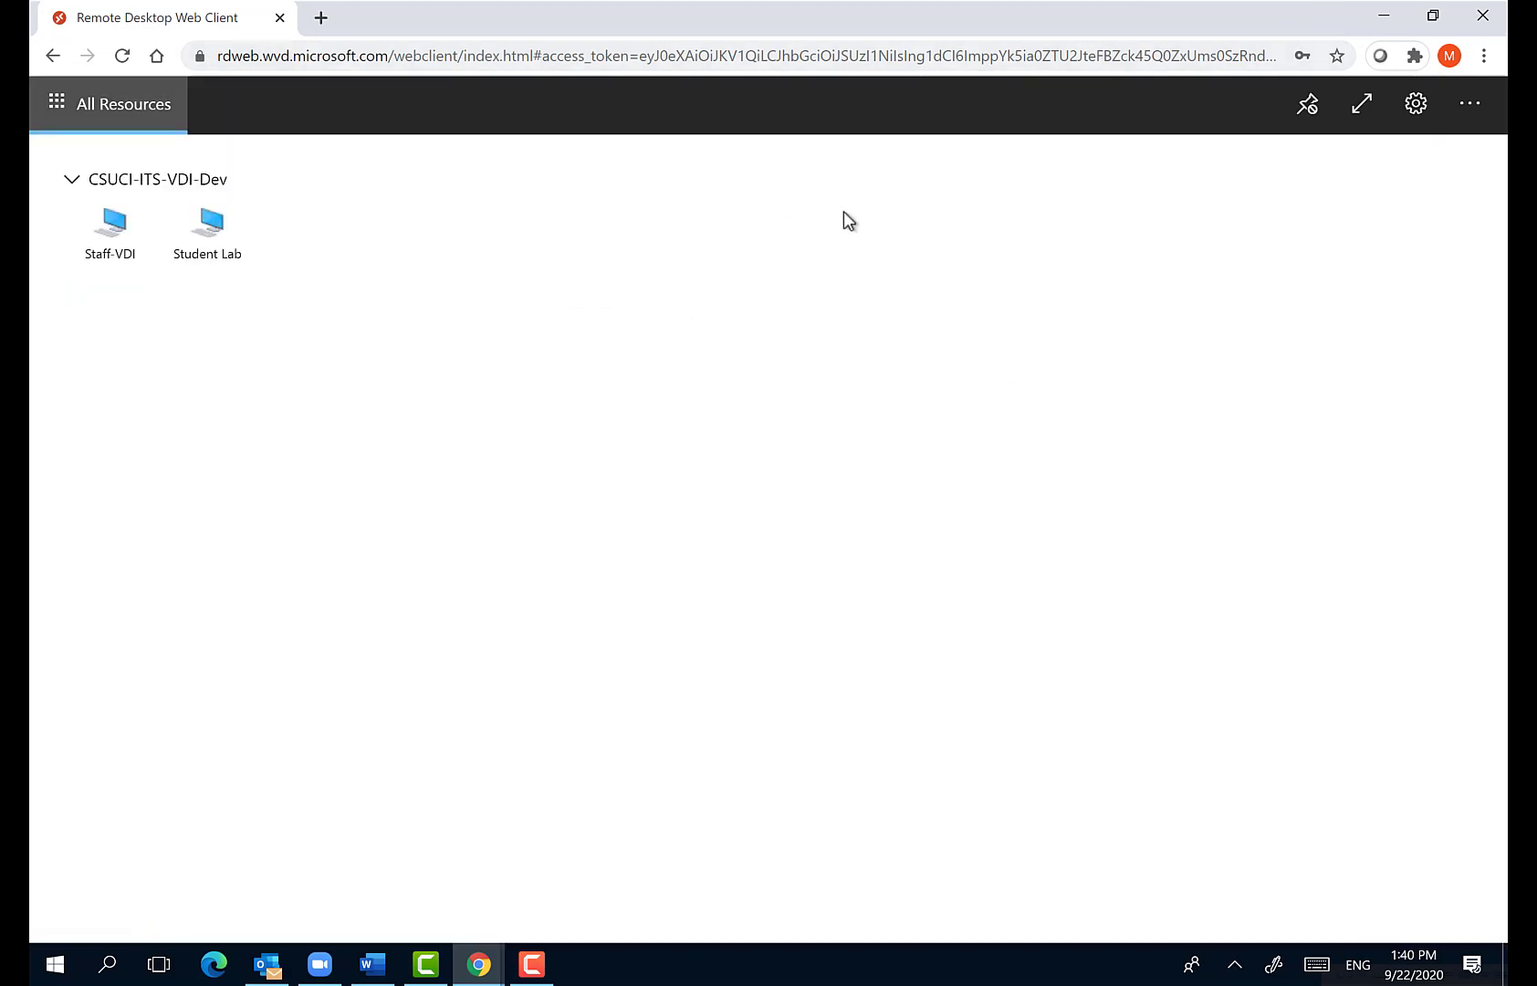